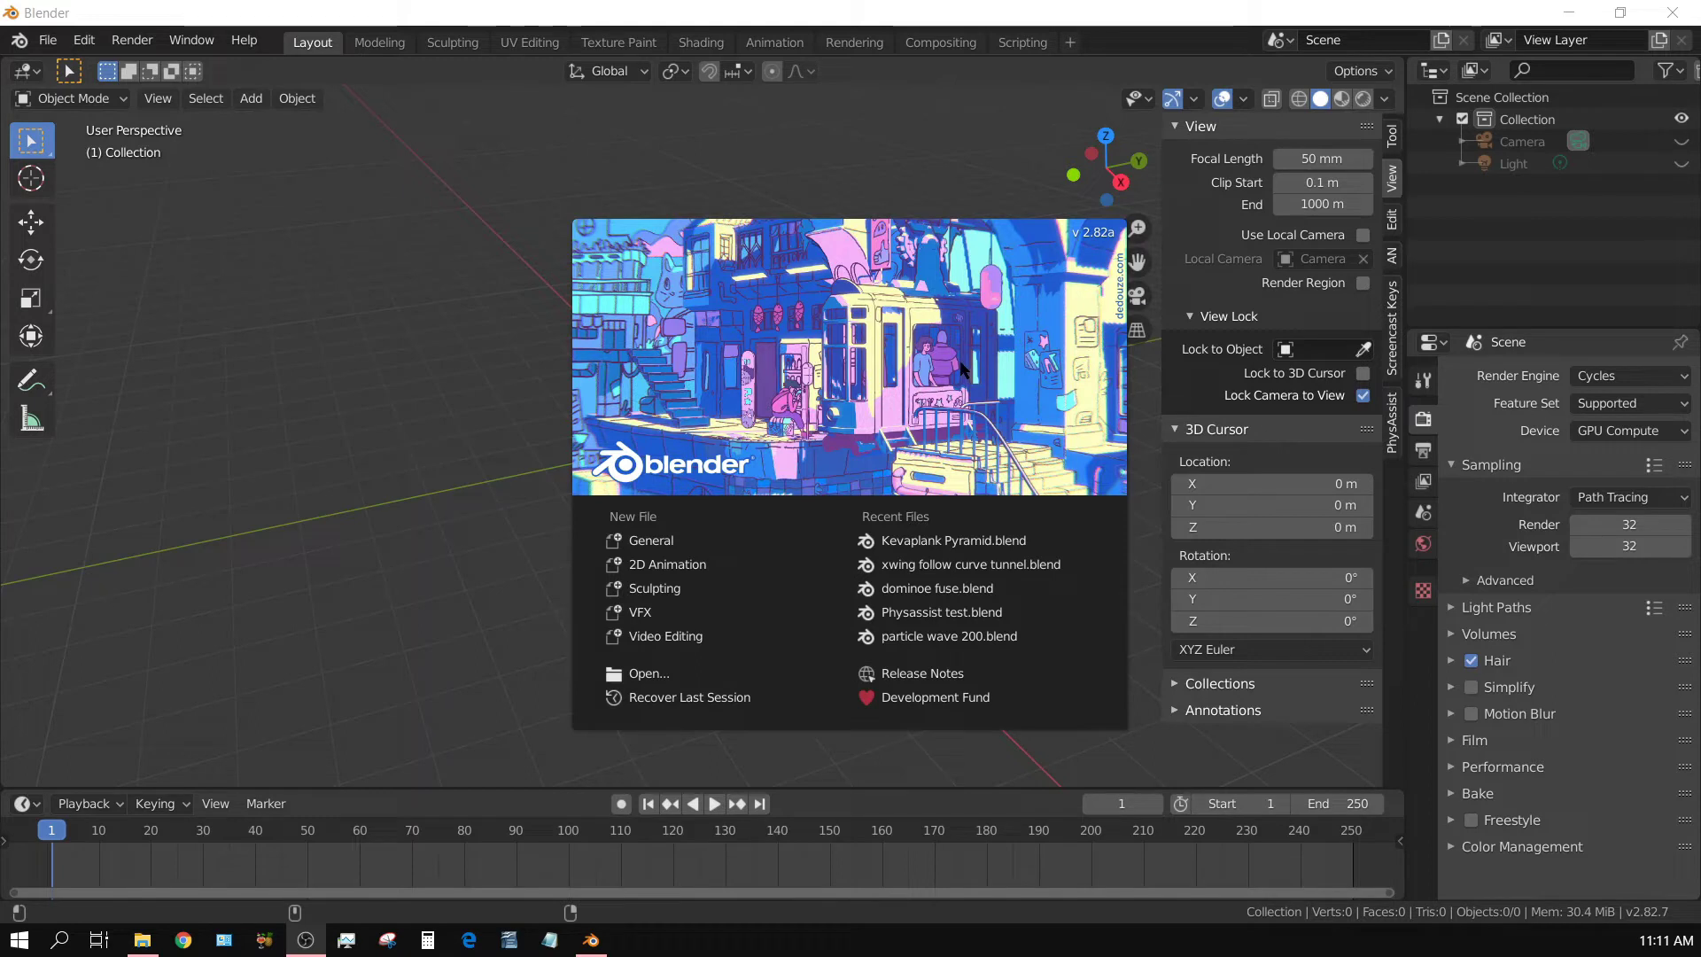
Add a monkey mesh at the world origin of the empty scene
{"action": "left_click", "coordinate": [391, 420]}
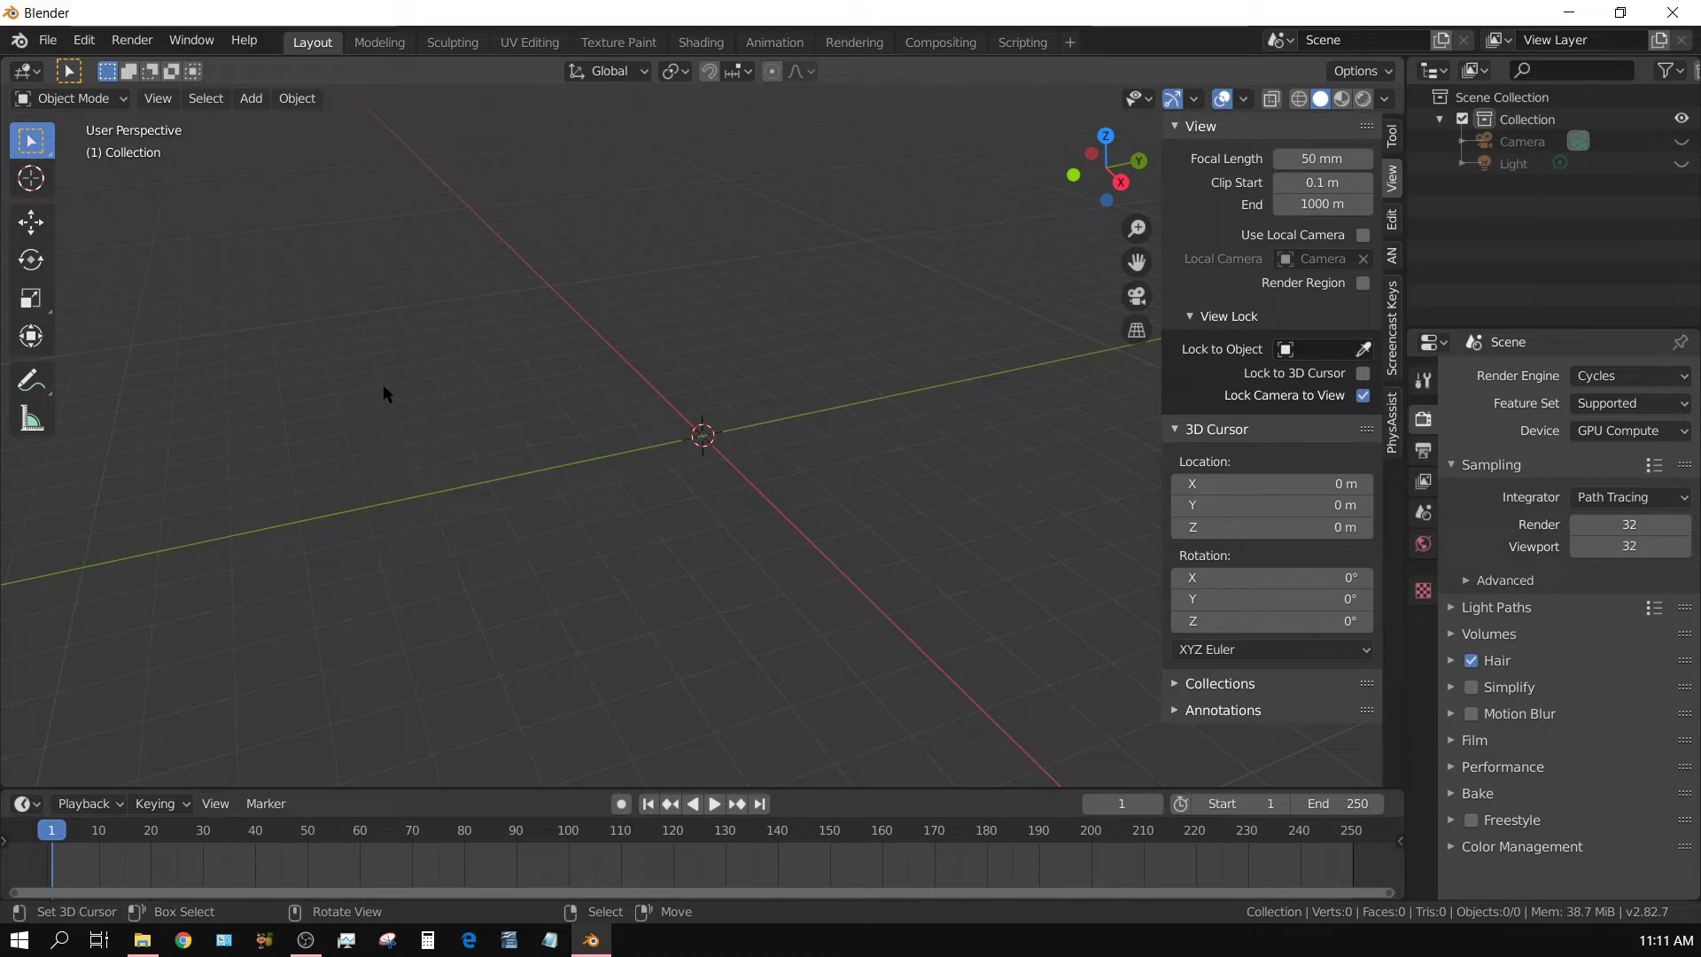
{"action": "left_click", "coordinate": [250, 105]}
{"action": "mouse_move", "coordinate": [310, 128]}
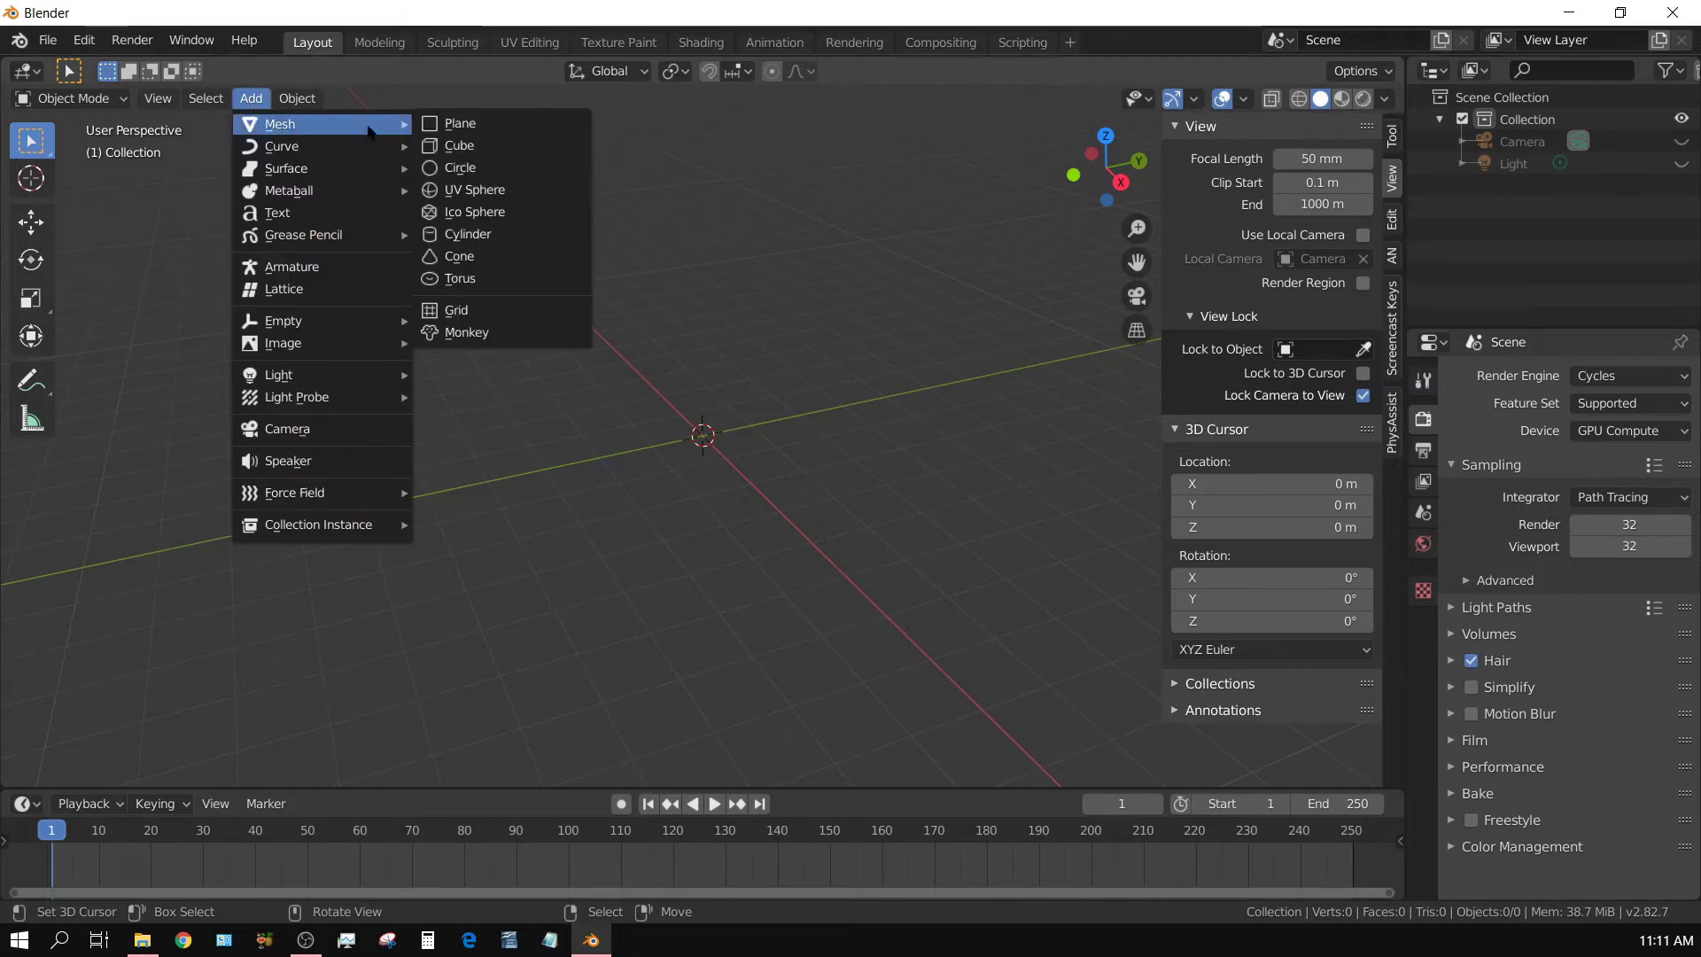
{"action": "left_click", "coordinate": [493, 333]}
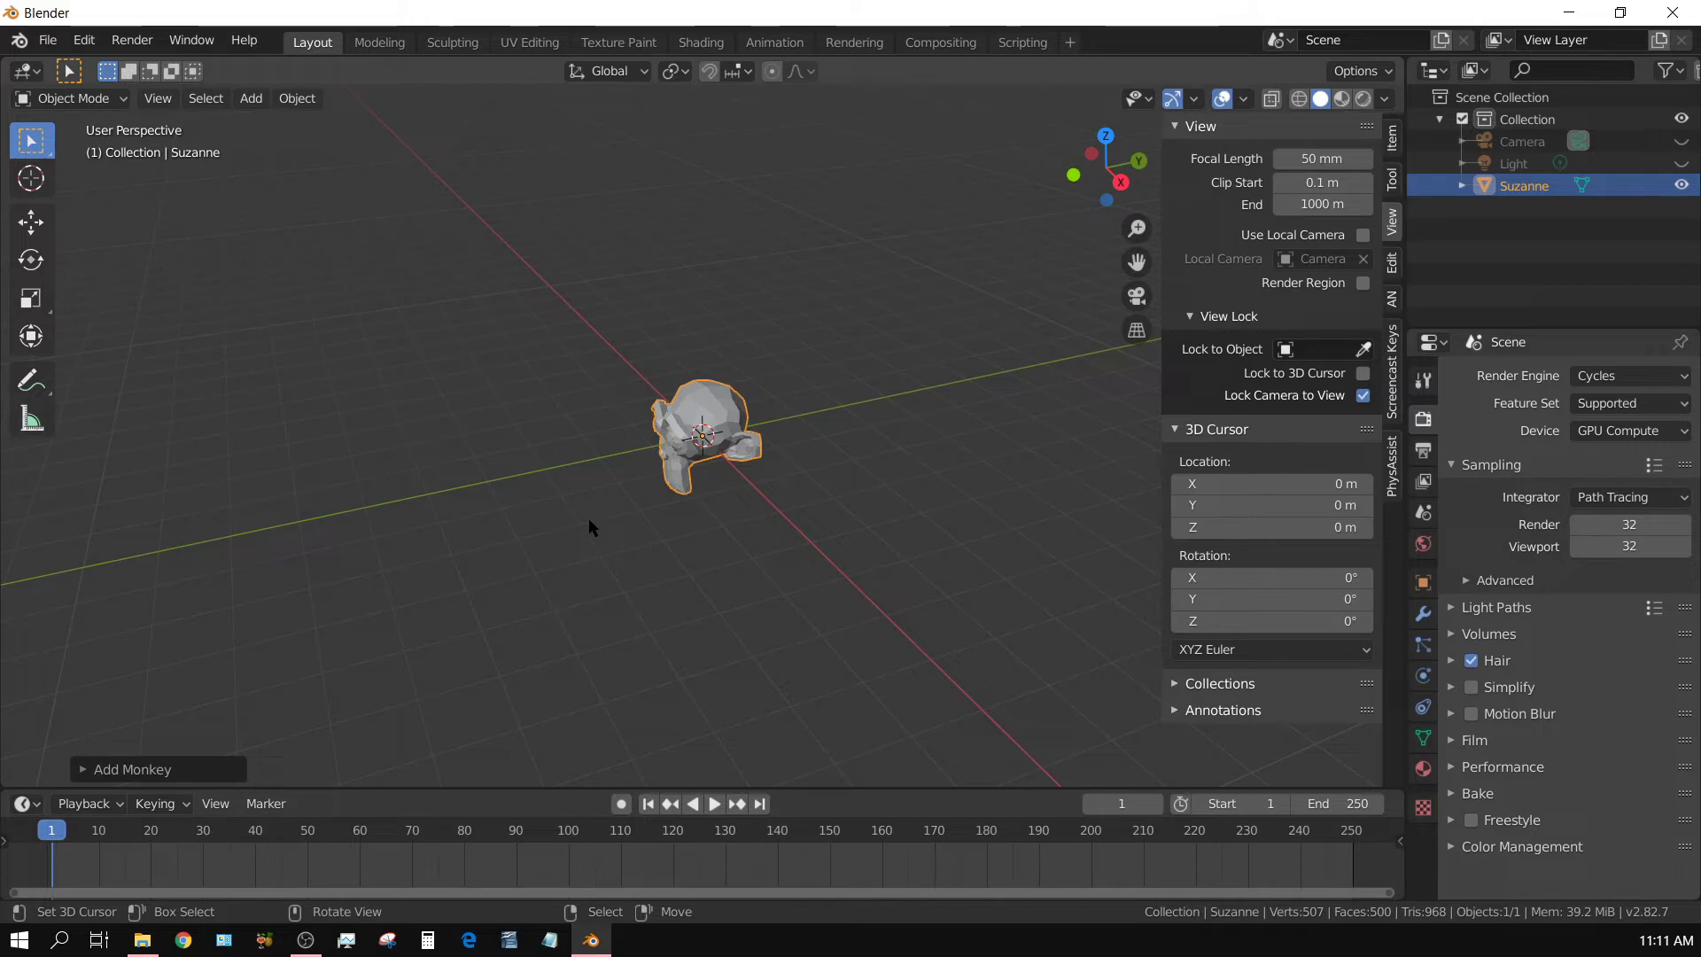
Add a Path curve at the origin, running along the X axis through the monkey
{"action": "key", "text": "KP_7"}
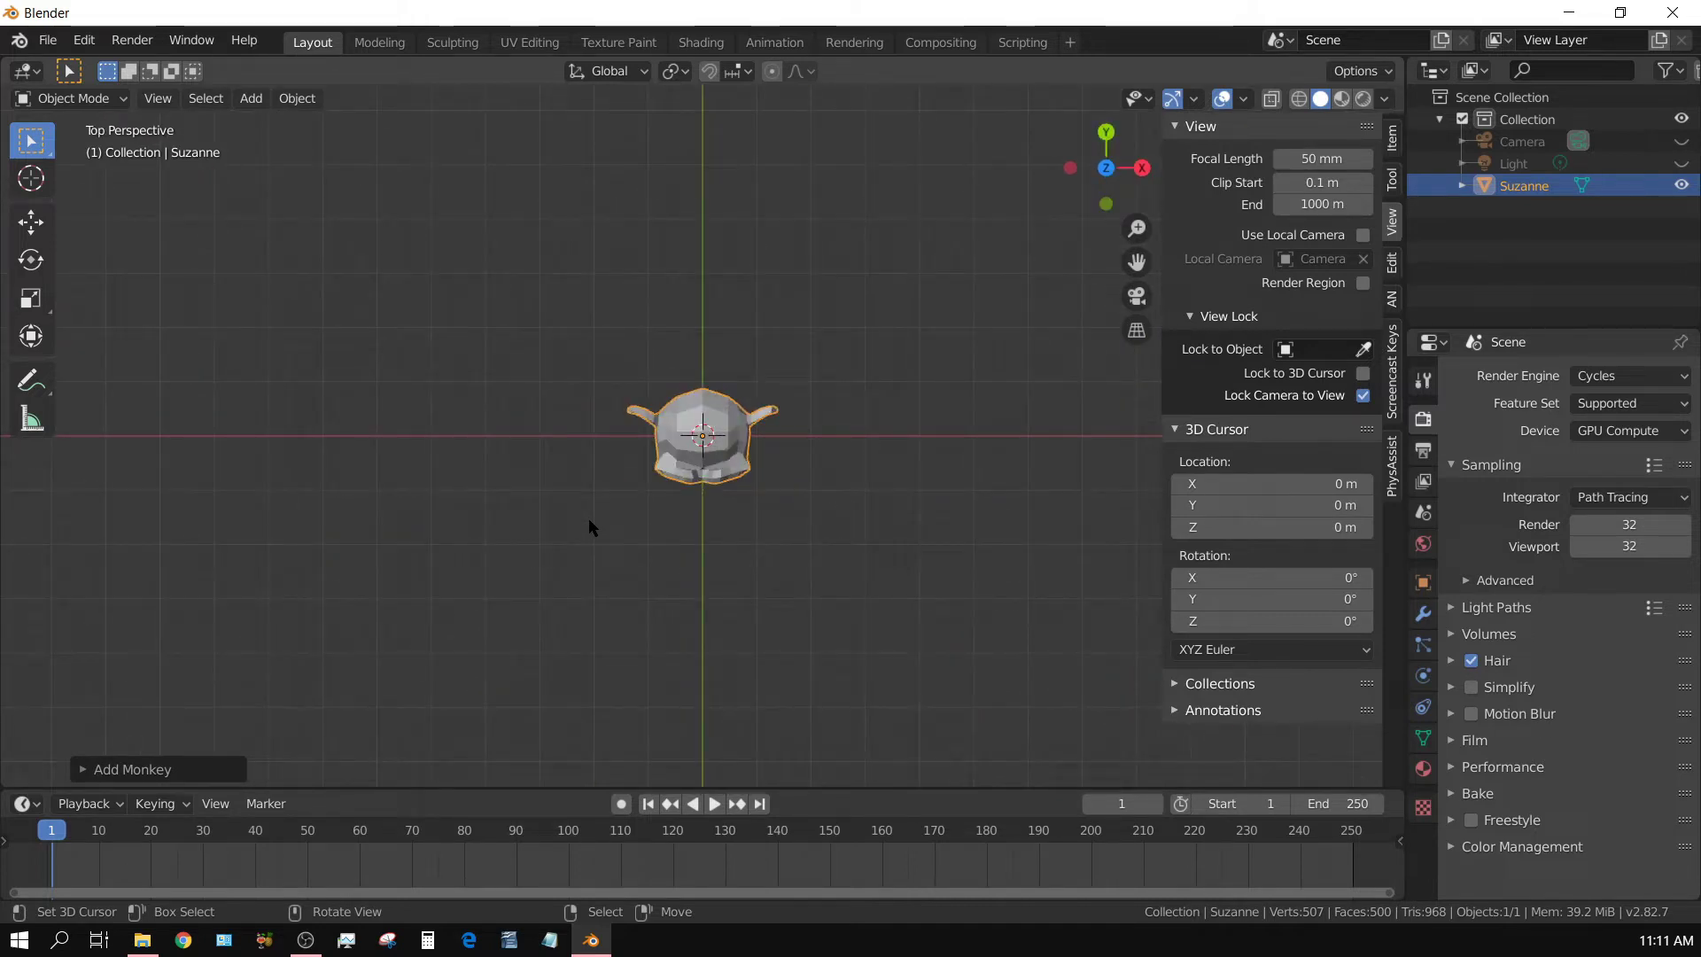
{"action": "key", "text": "KP_5"}
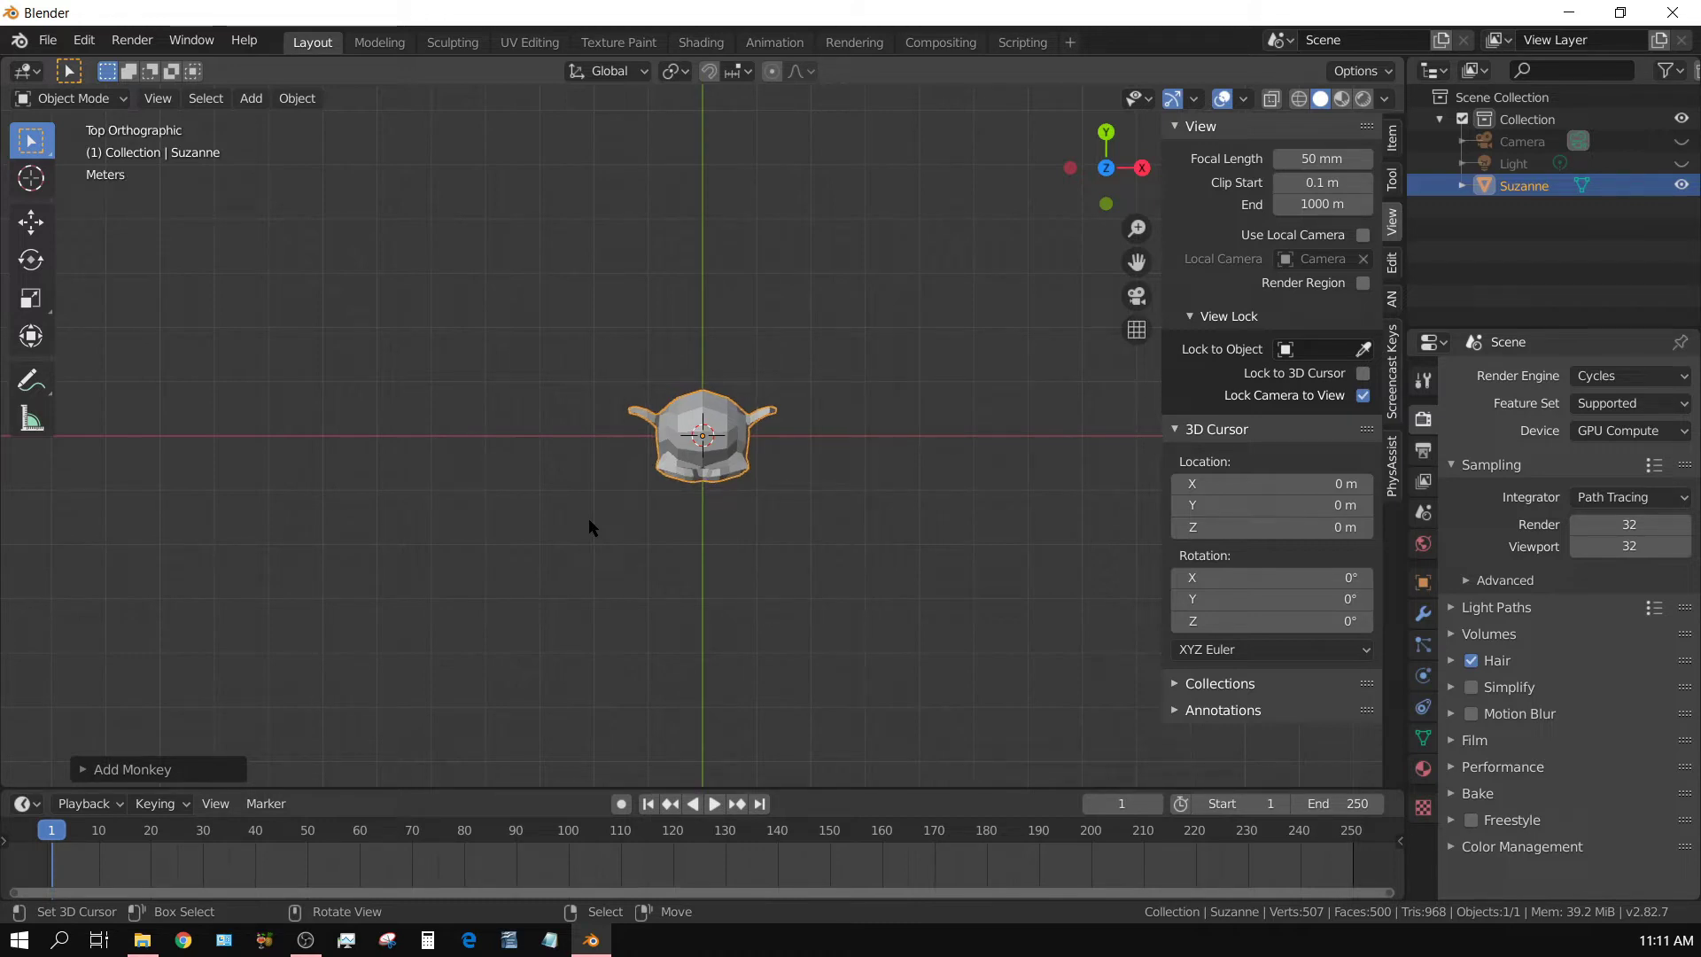
{"action": "middle_click_drag", "start_coordinate": [795, 512], "coordinate": [504, 588], "text": "shift"}
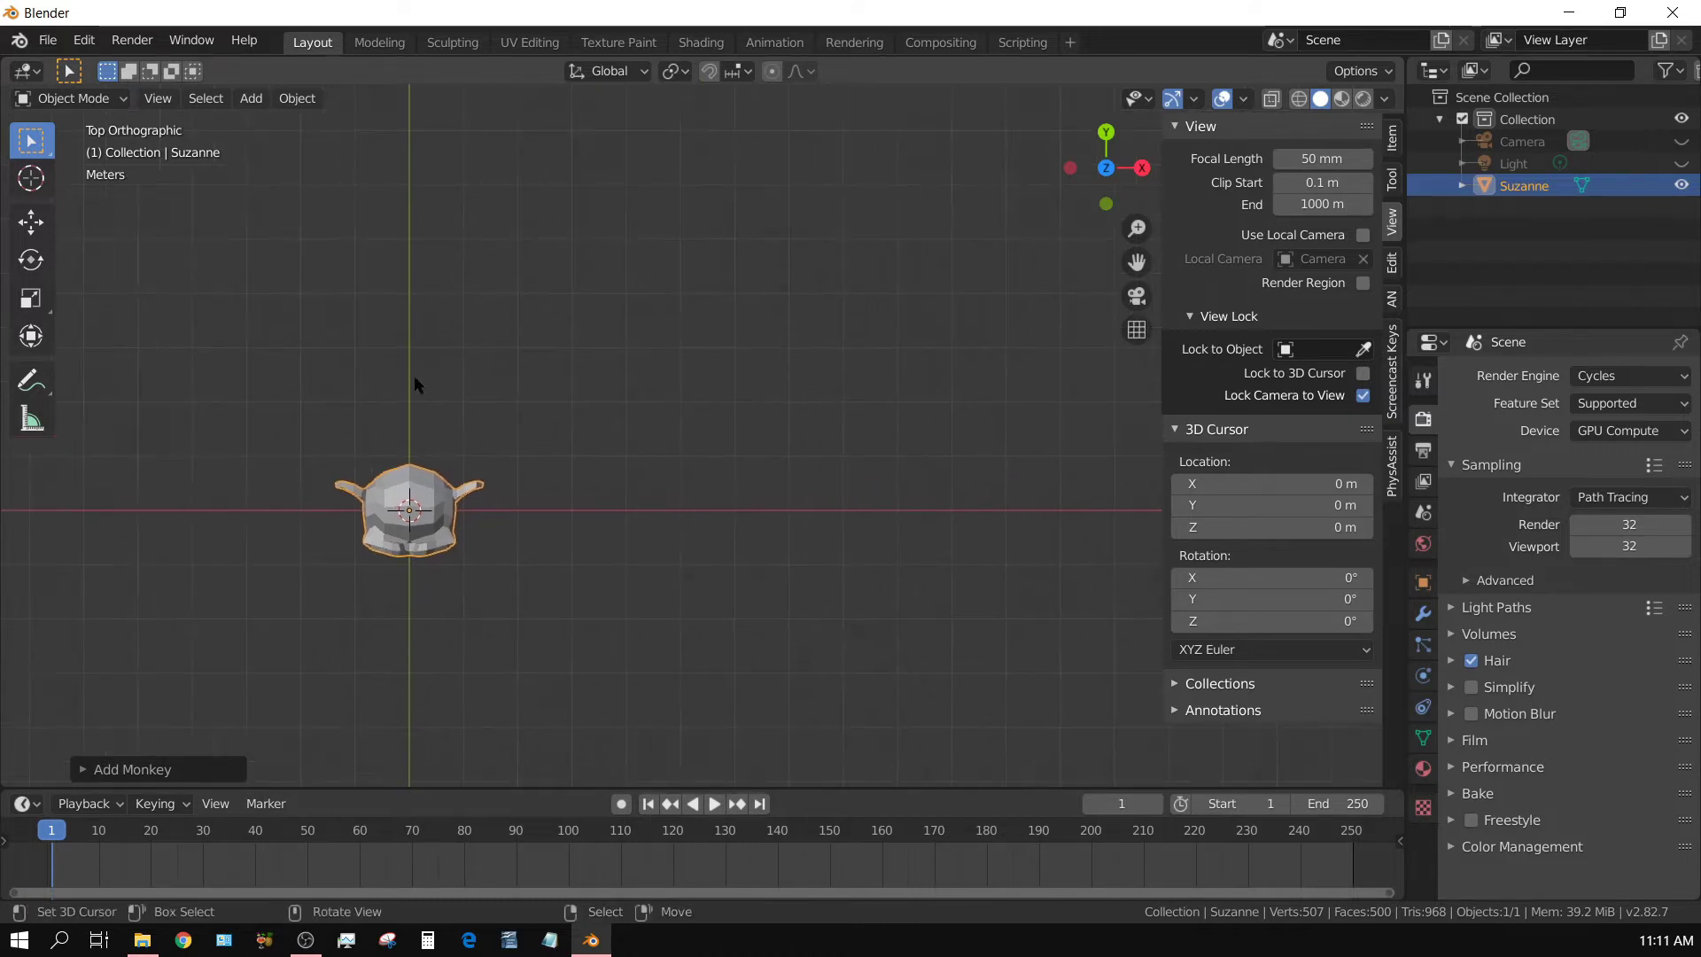
{"action": "left_click", "coordinate": [250, 99]}
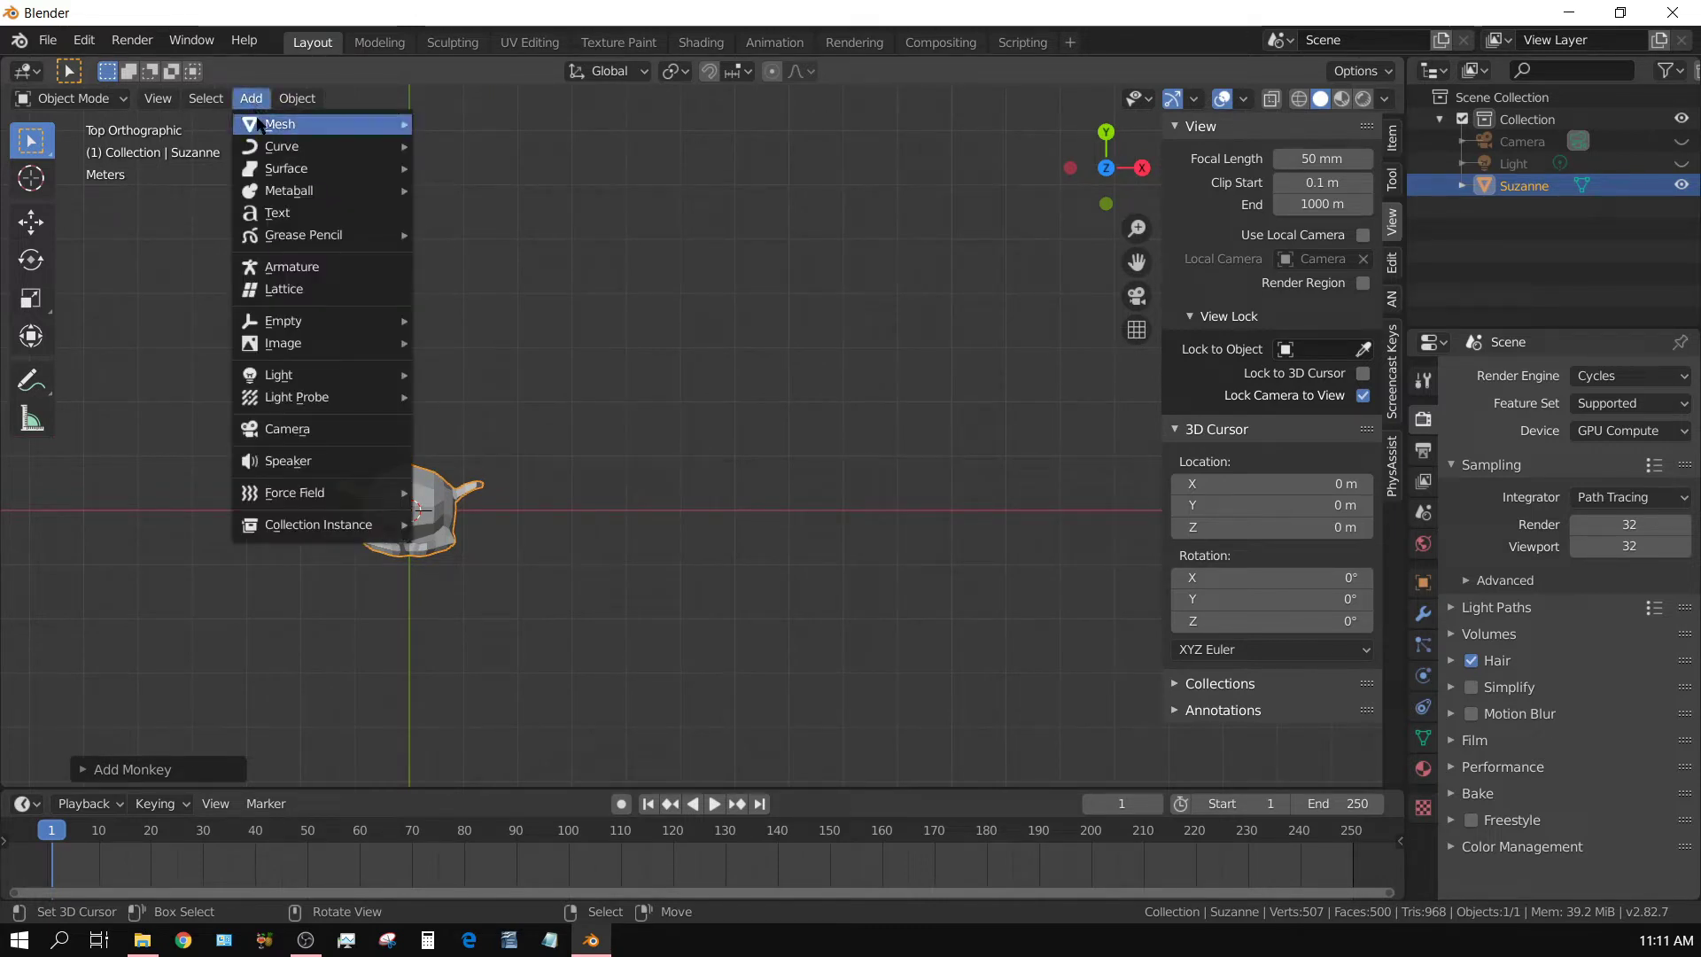
{"action": "mouse_move", "coordinate": [281, 151]}
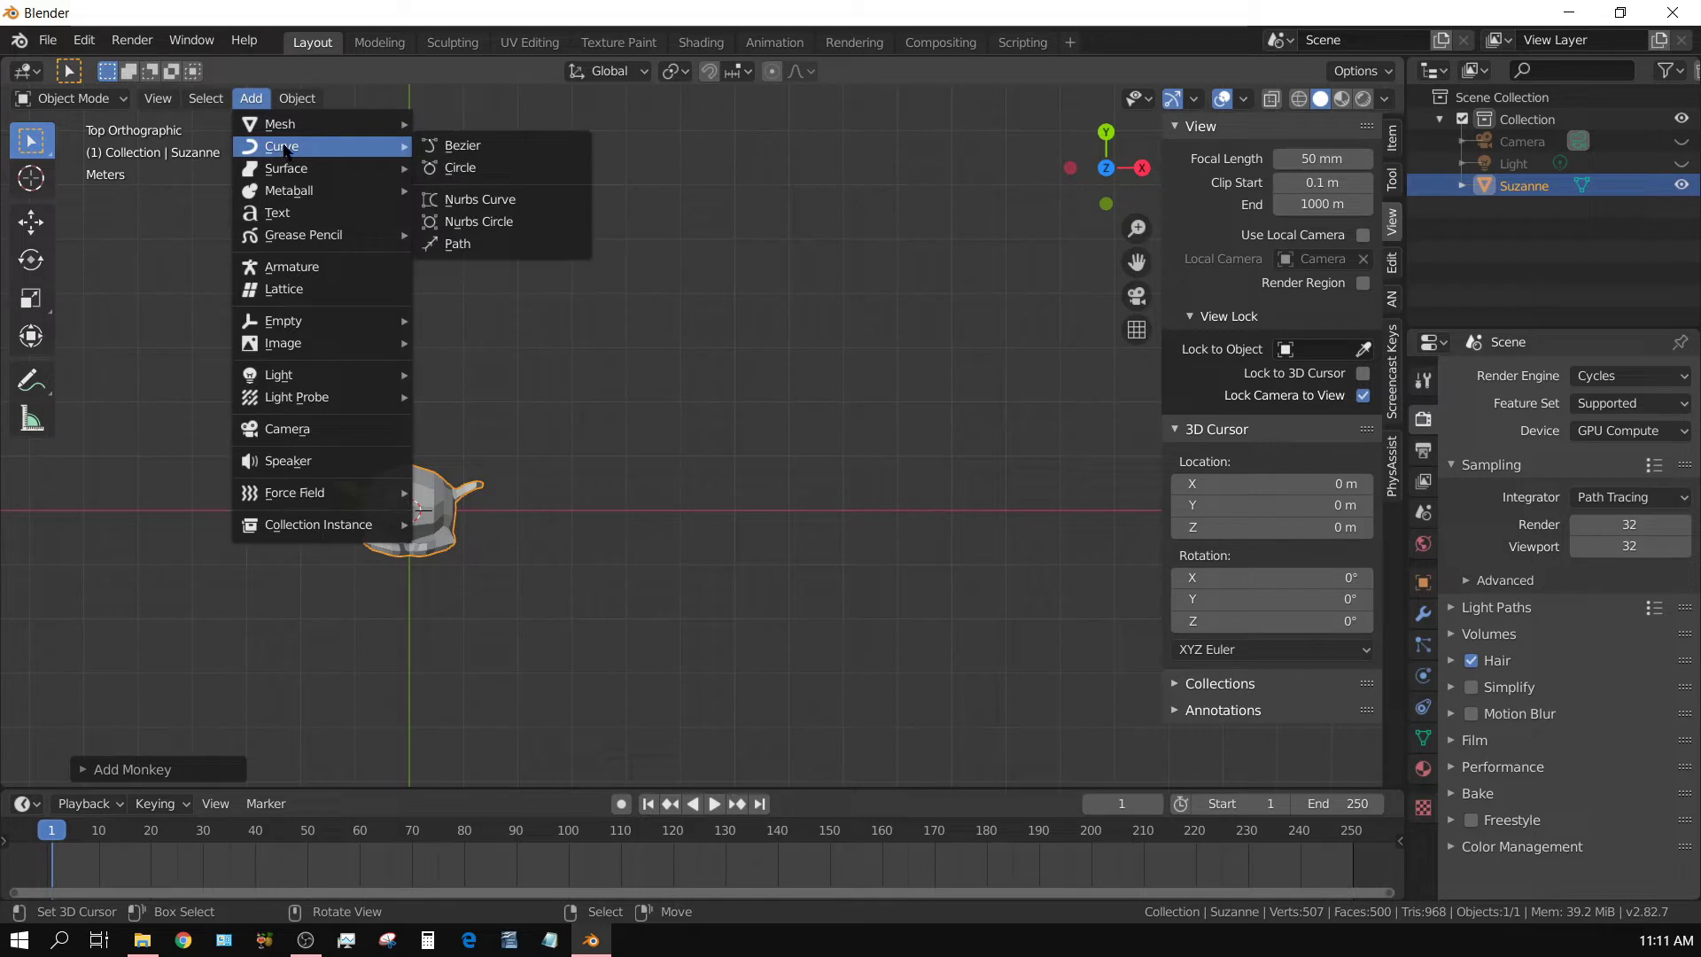
{"action": "left_click", "coordinate": [486, 247]}
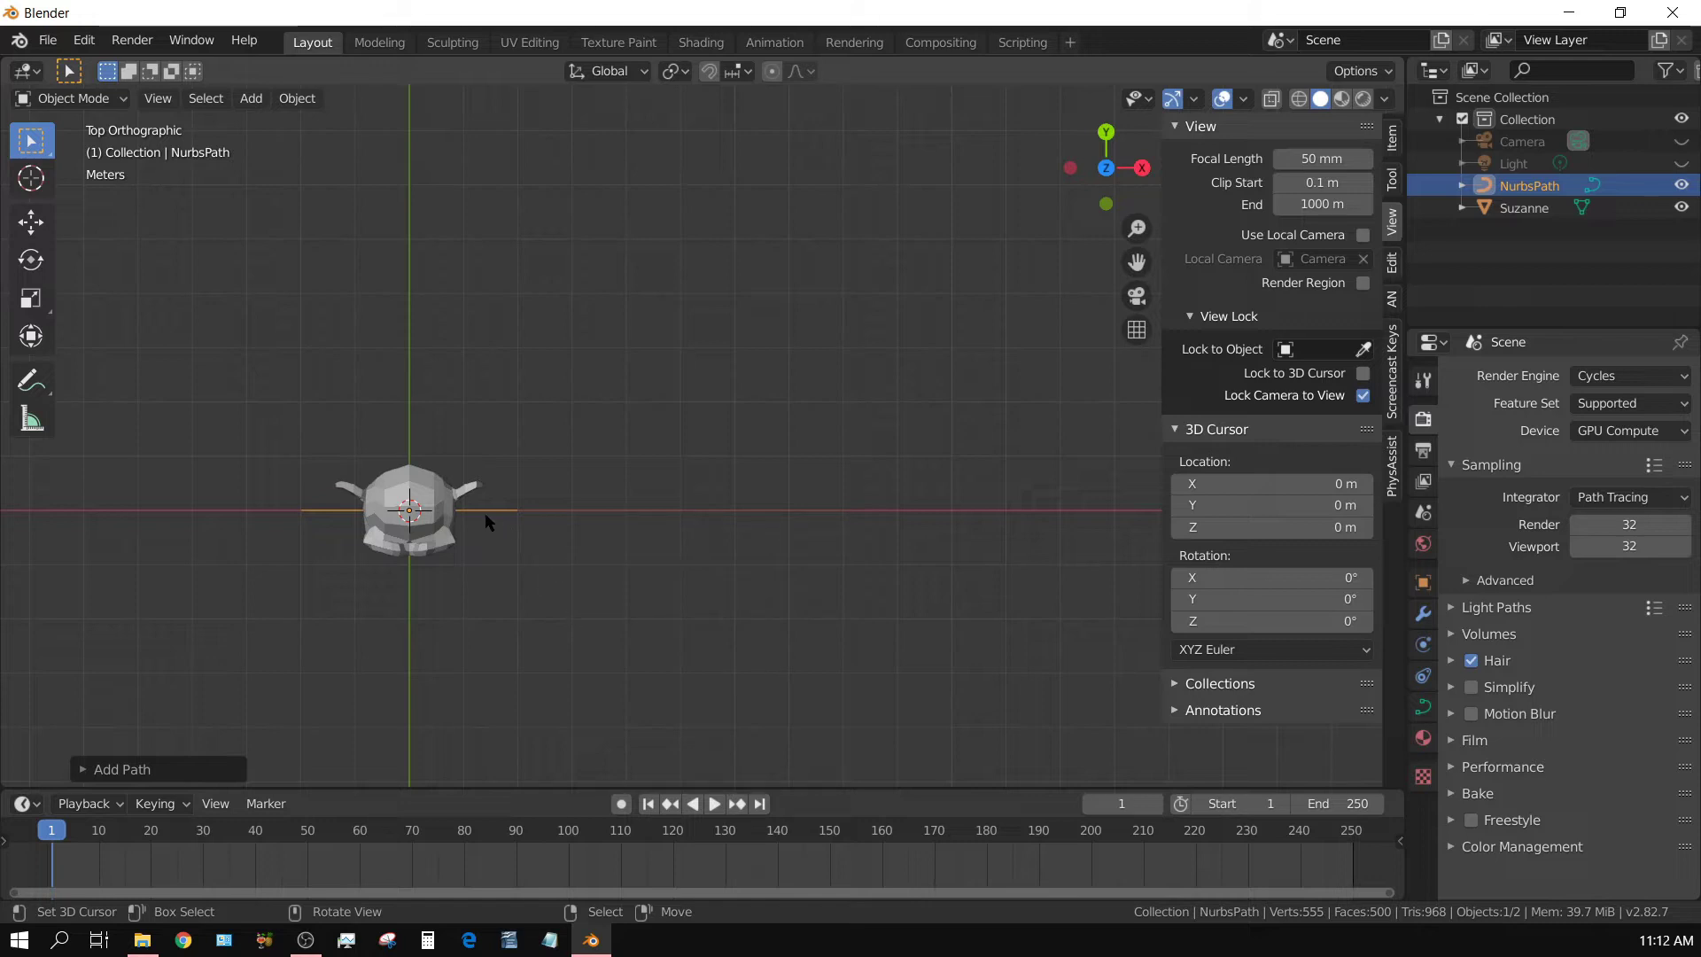
Extrude six points from the path's +X end to form a wide clockwise loop in the XY plane that curves back toward the monkey
{"action": "key", "text": "Tab"}
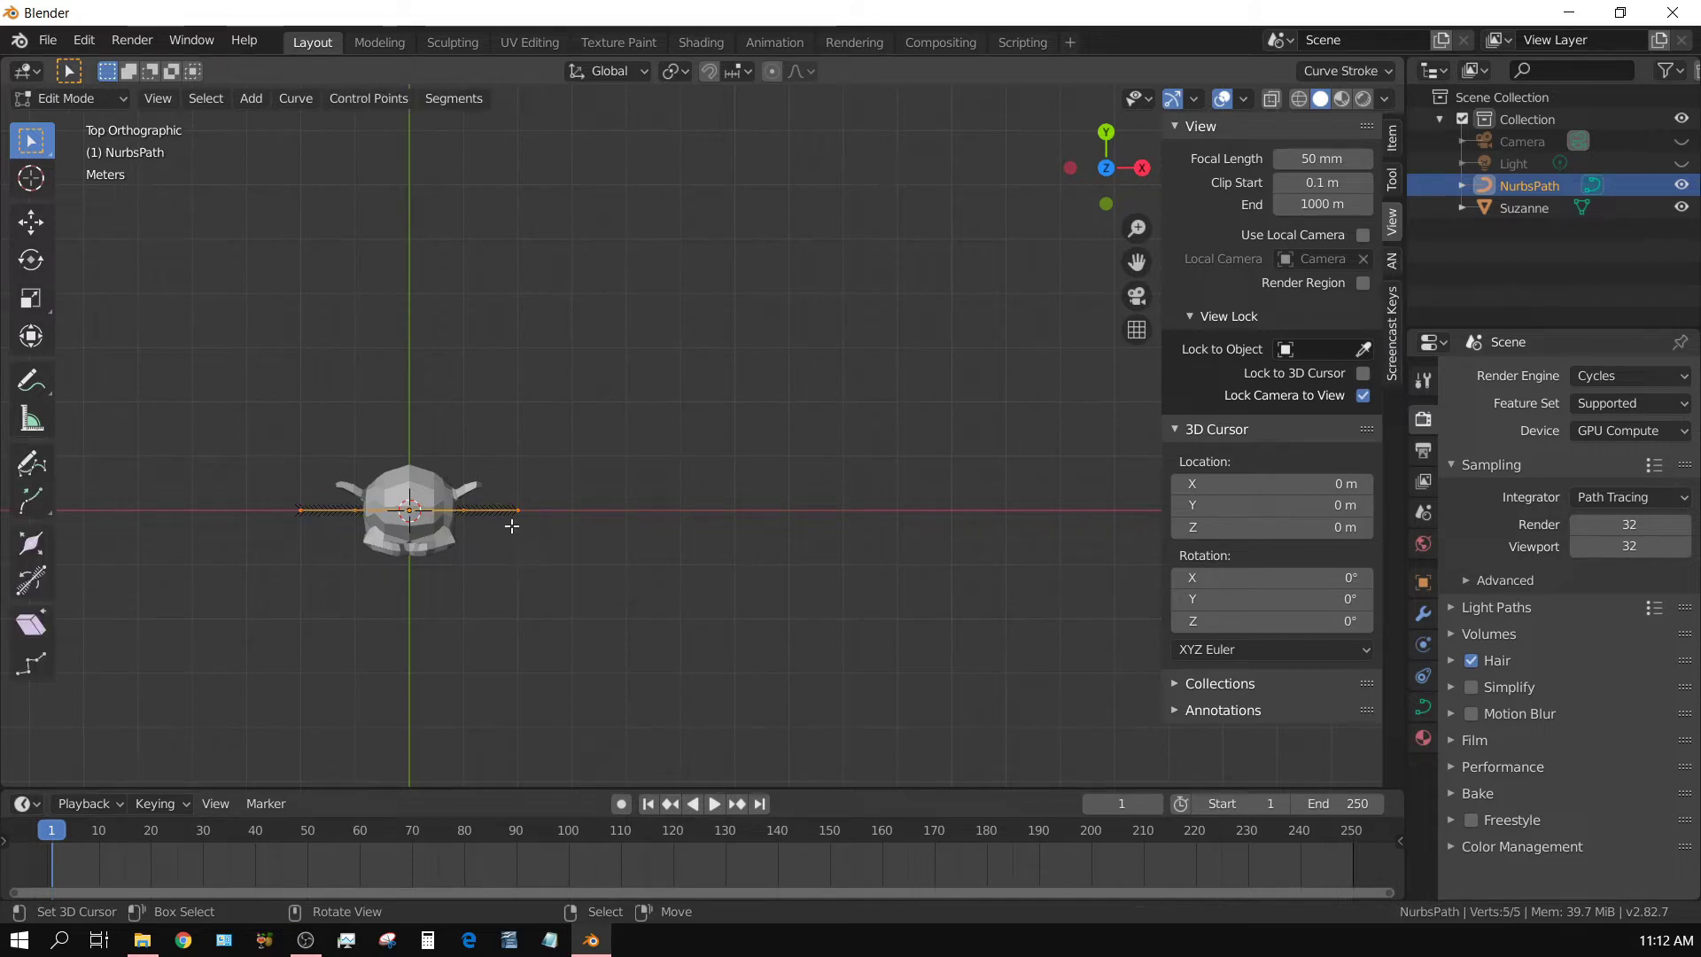
{"action": "left_click", "coordinate": [517, 511]}
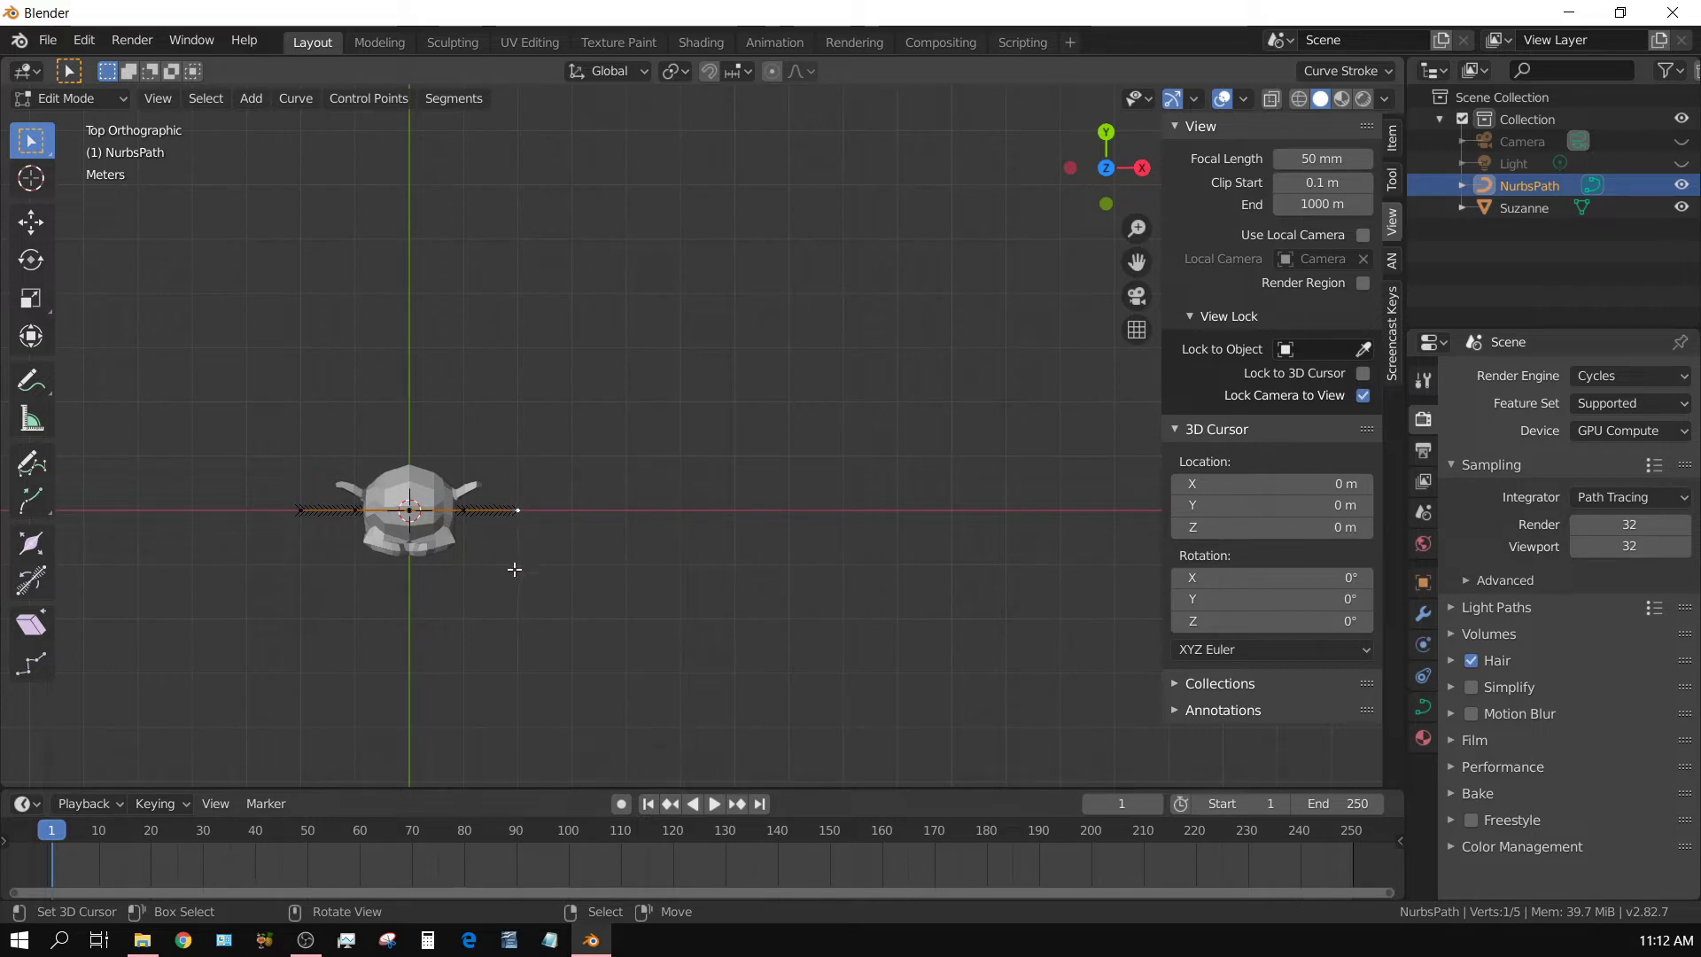
{"action": "key", "text": "e"}
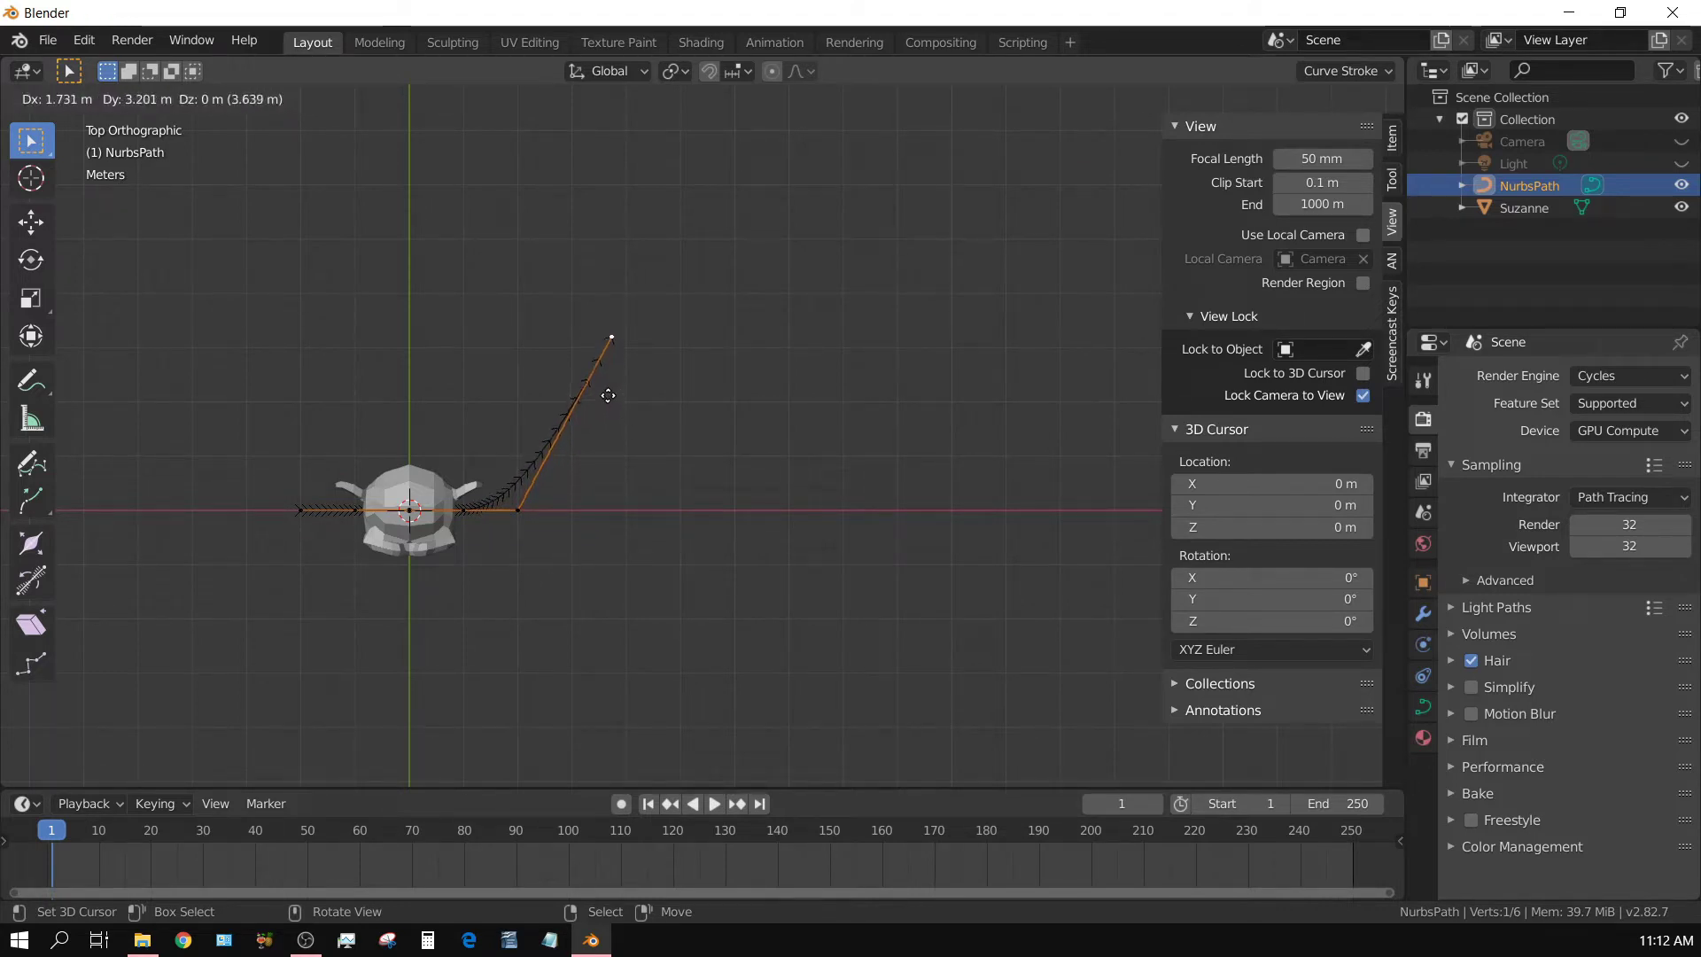
{"action": "left_click", "coordinate": [608, 395]}
{"action": "key", "text": "e"}
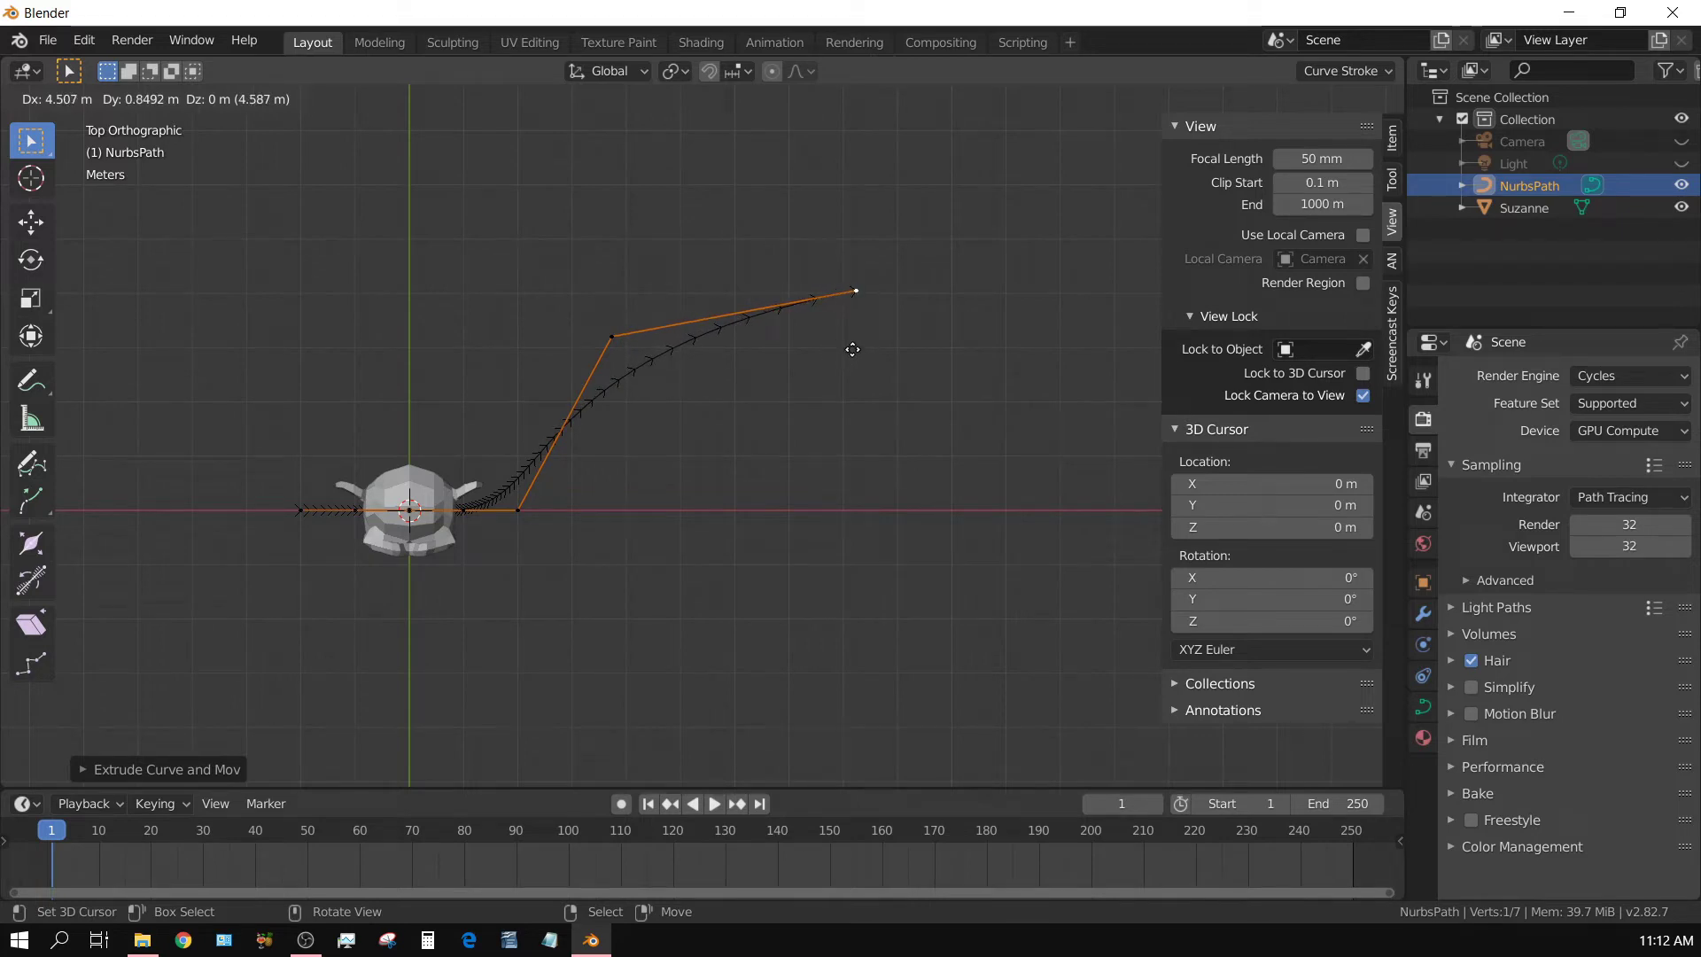
{"action": "left_click", "coordinate": [852, 349]}
{"action": "key", "text": "e"}
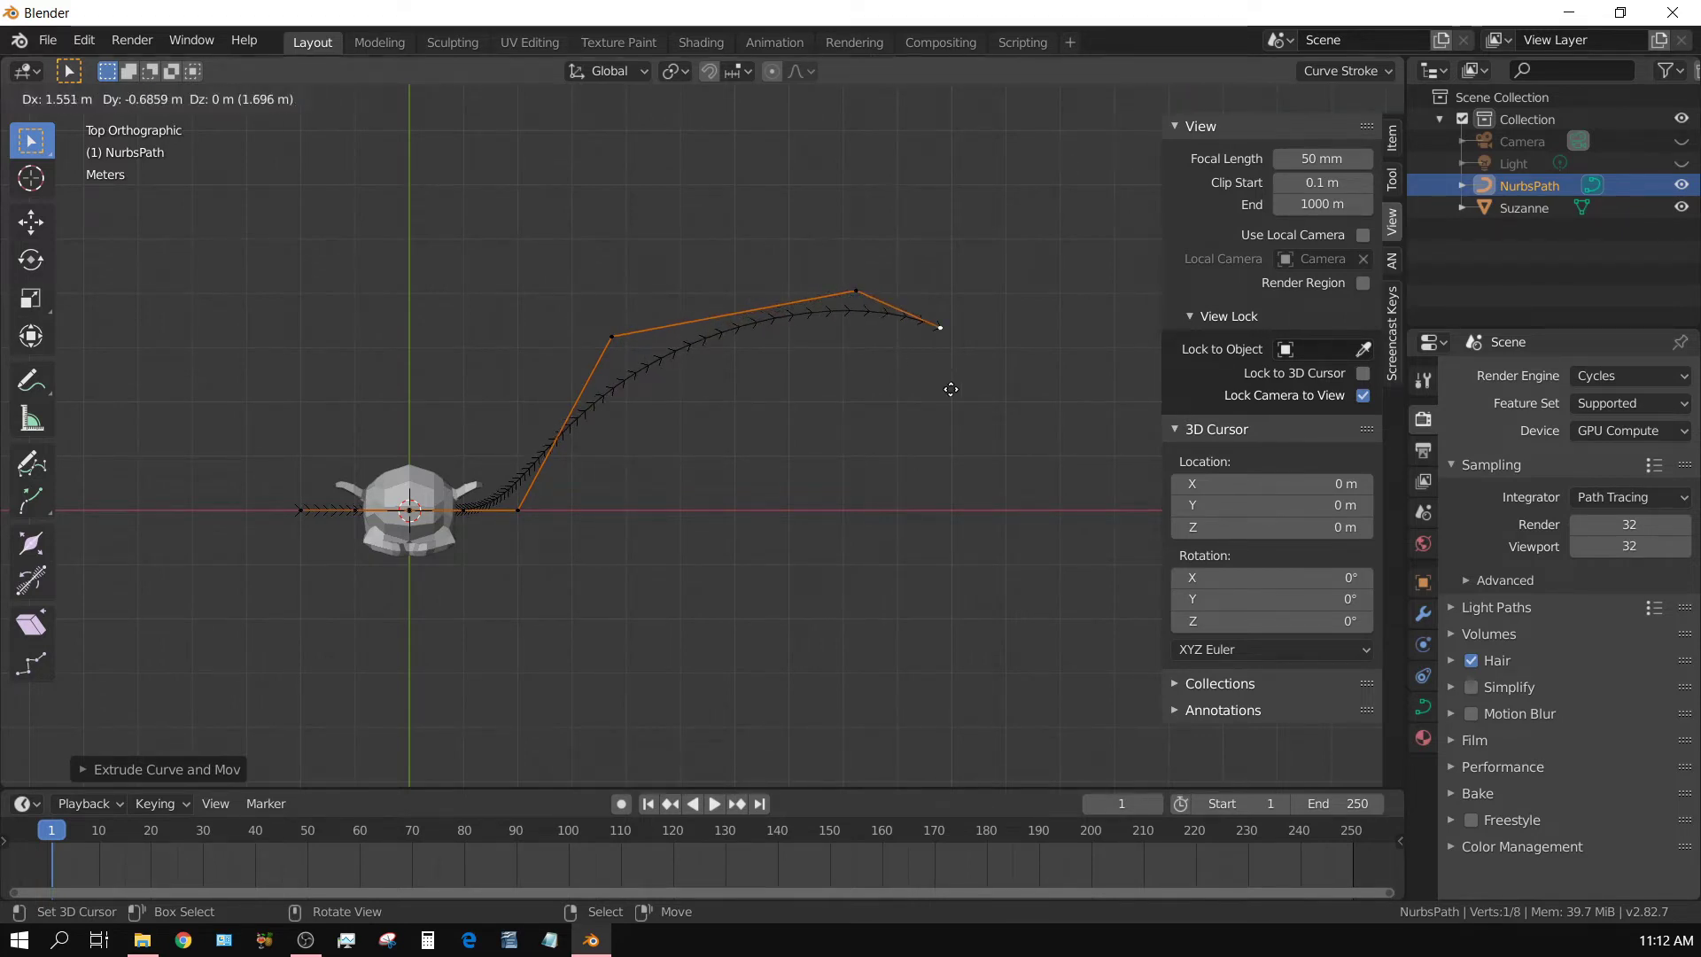
{"action": "left_click", "coordinate": [1054, 499]}
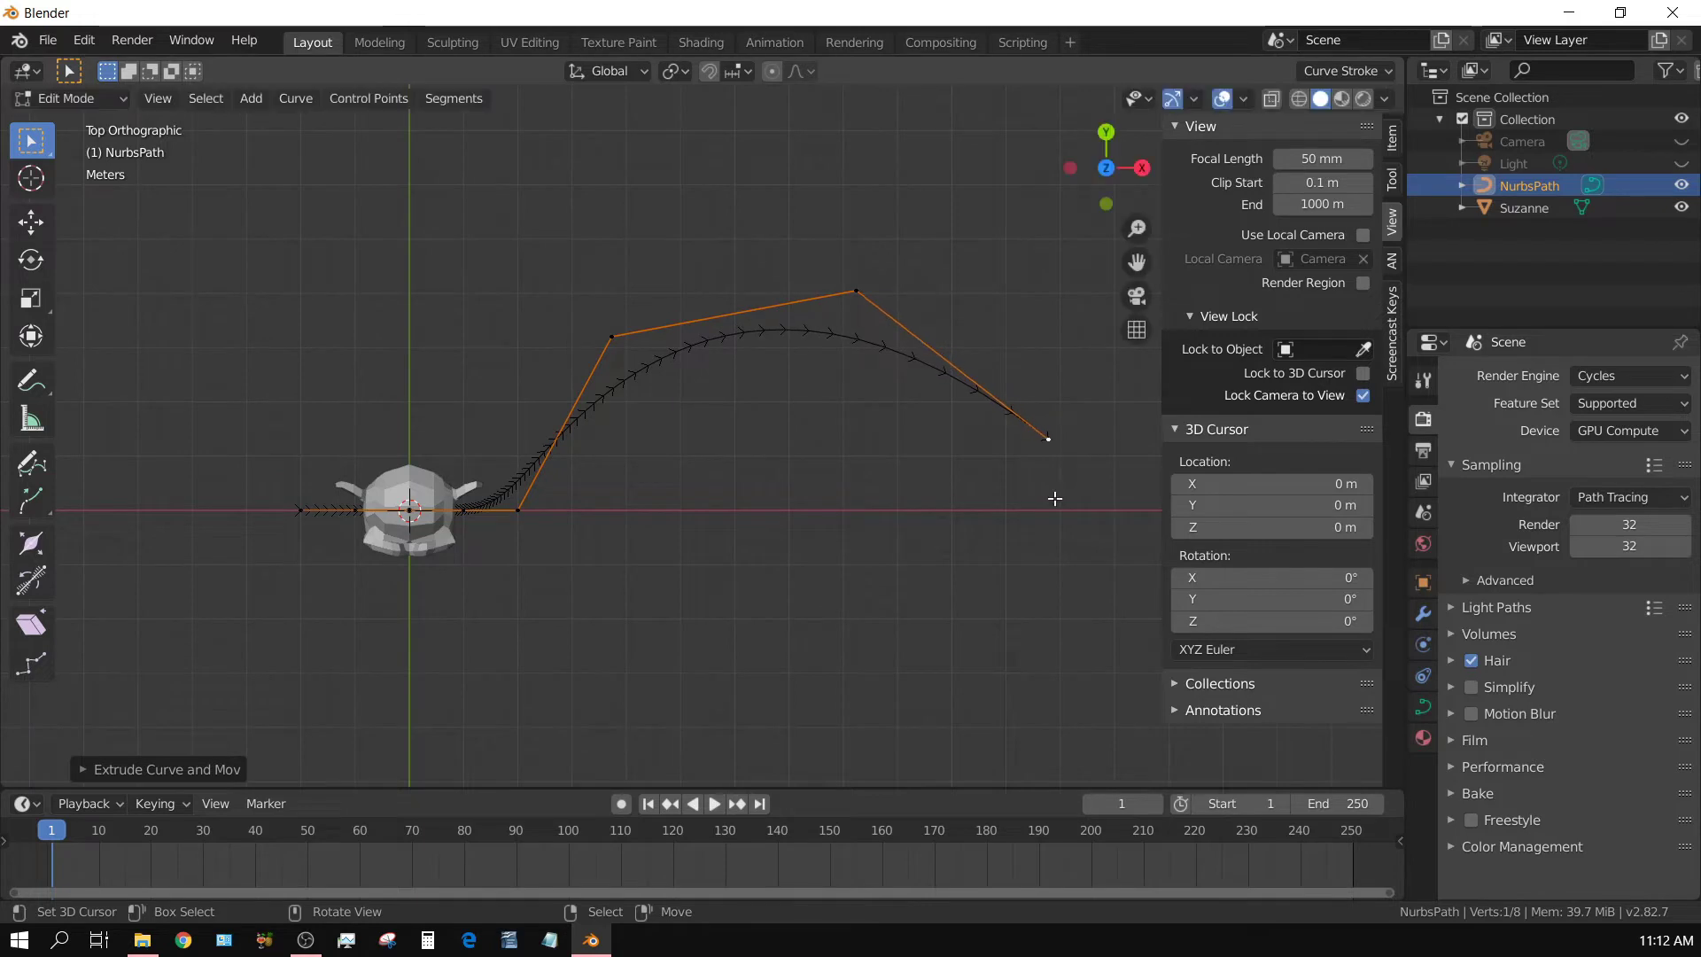
{"action": "key", "text": "e"}
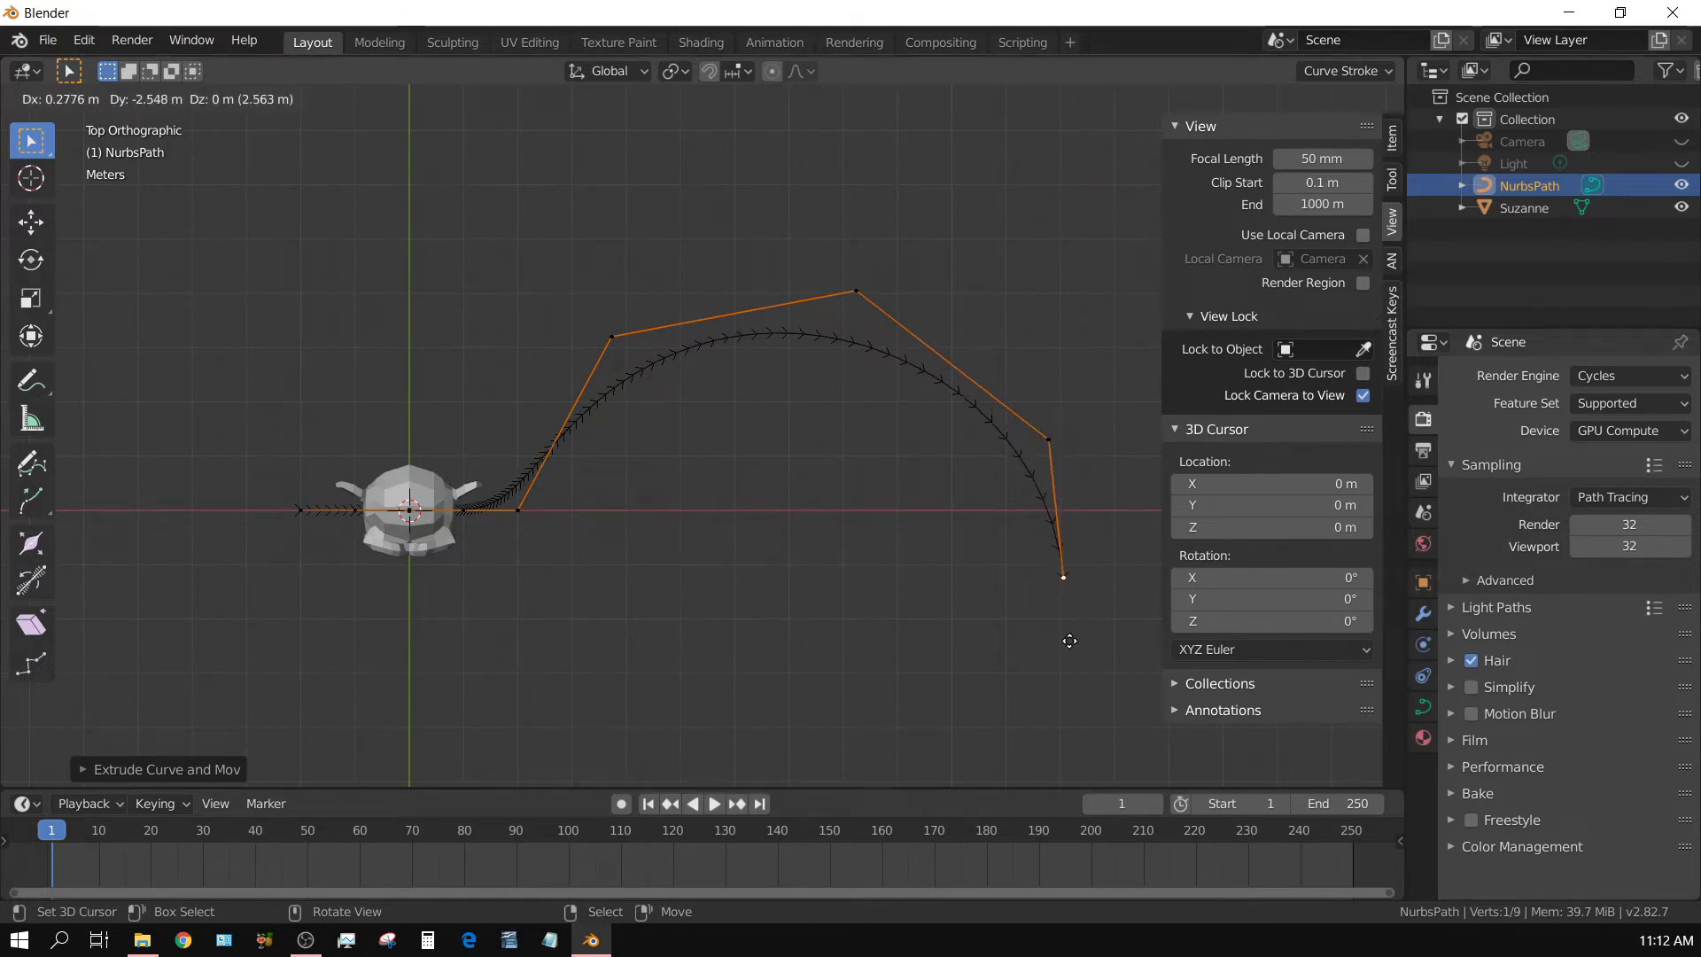
{"action": "left_click", "coordinate": [1042, 678]}
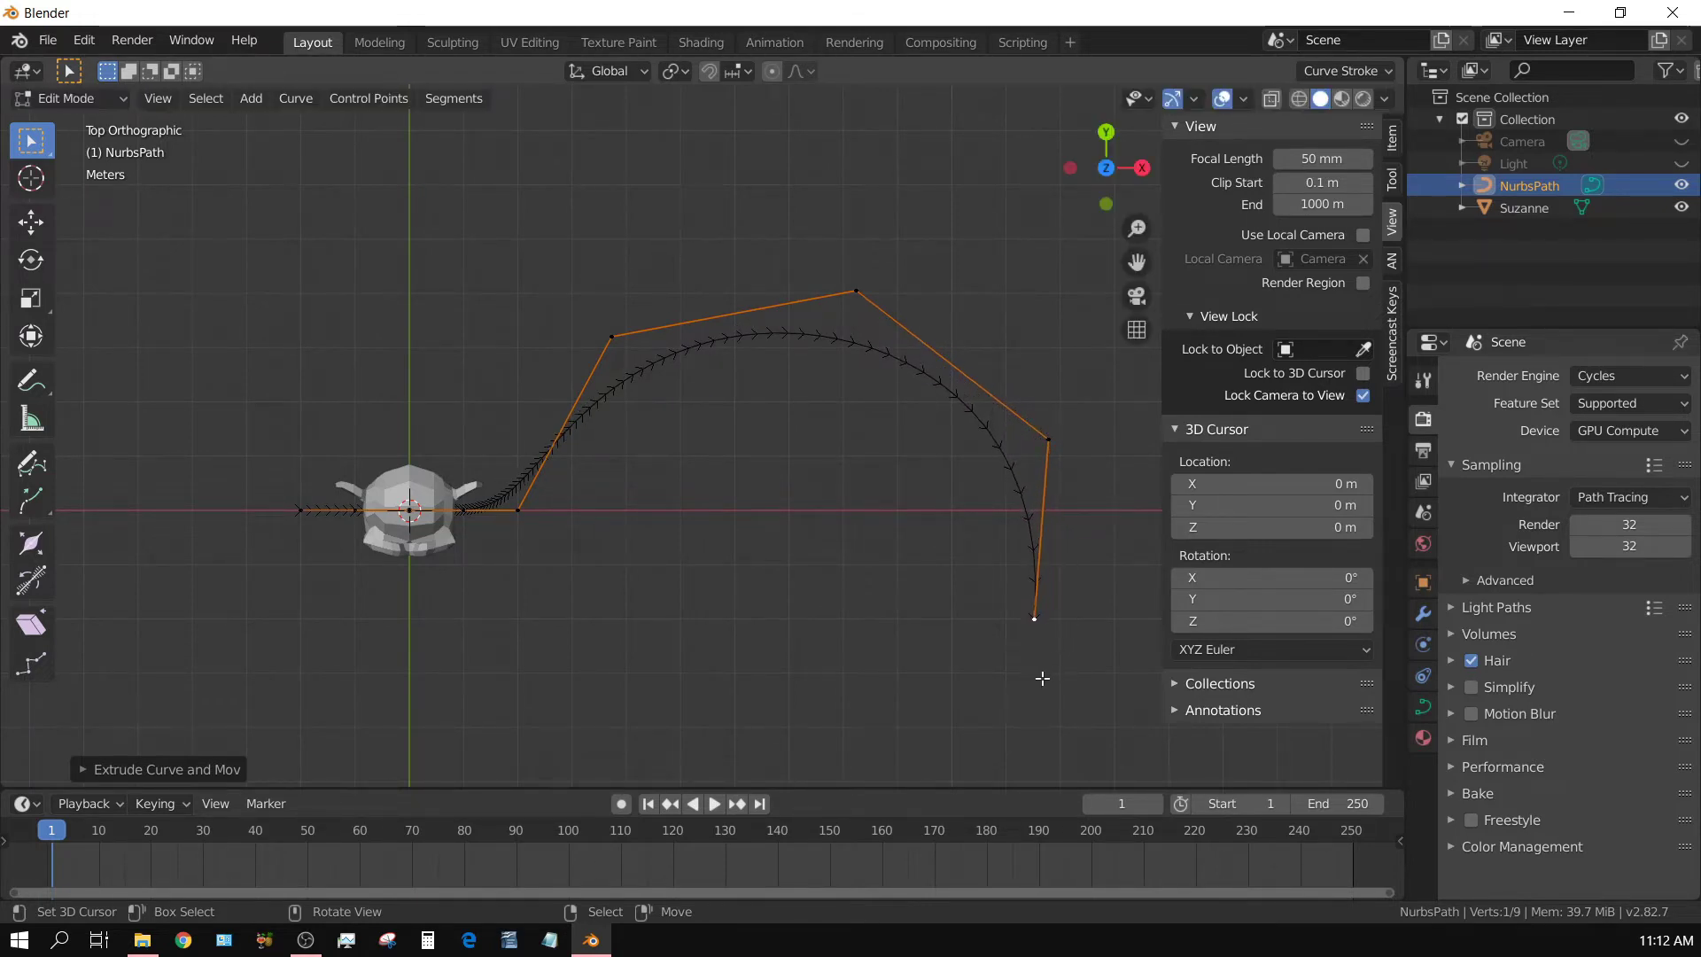
{"action": "key", "text": "e"}
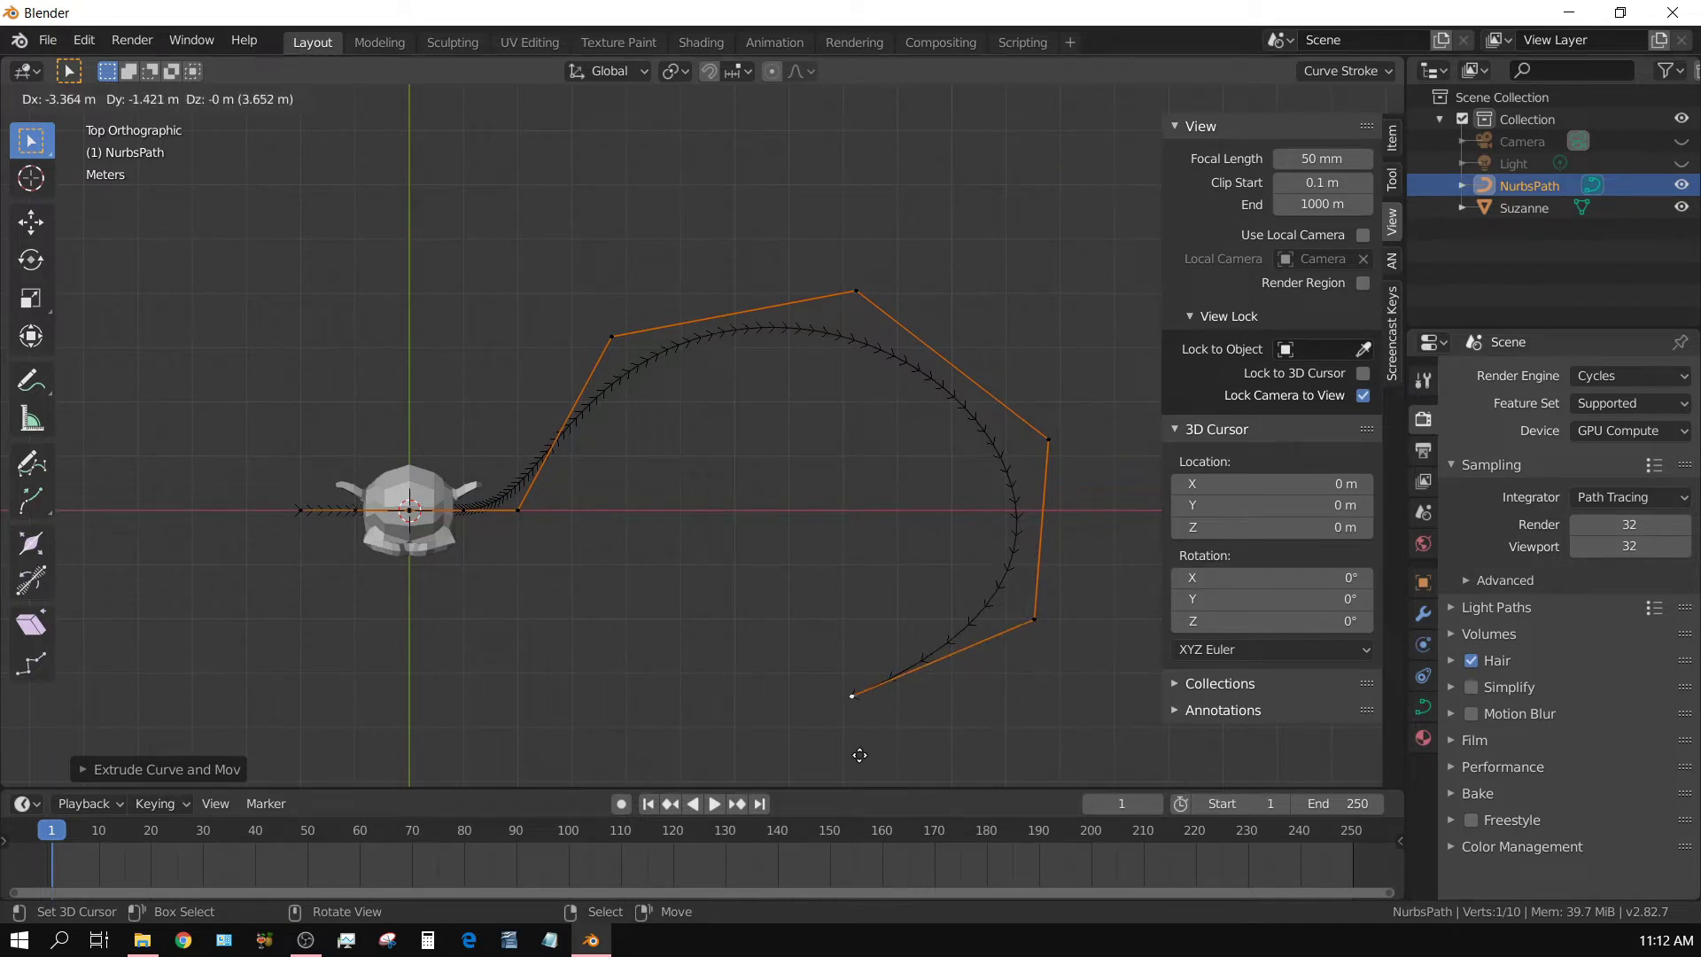
{"action": "left_click", "coordinate": [859, 755]}
{"action": "key", "text": "e"}
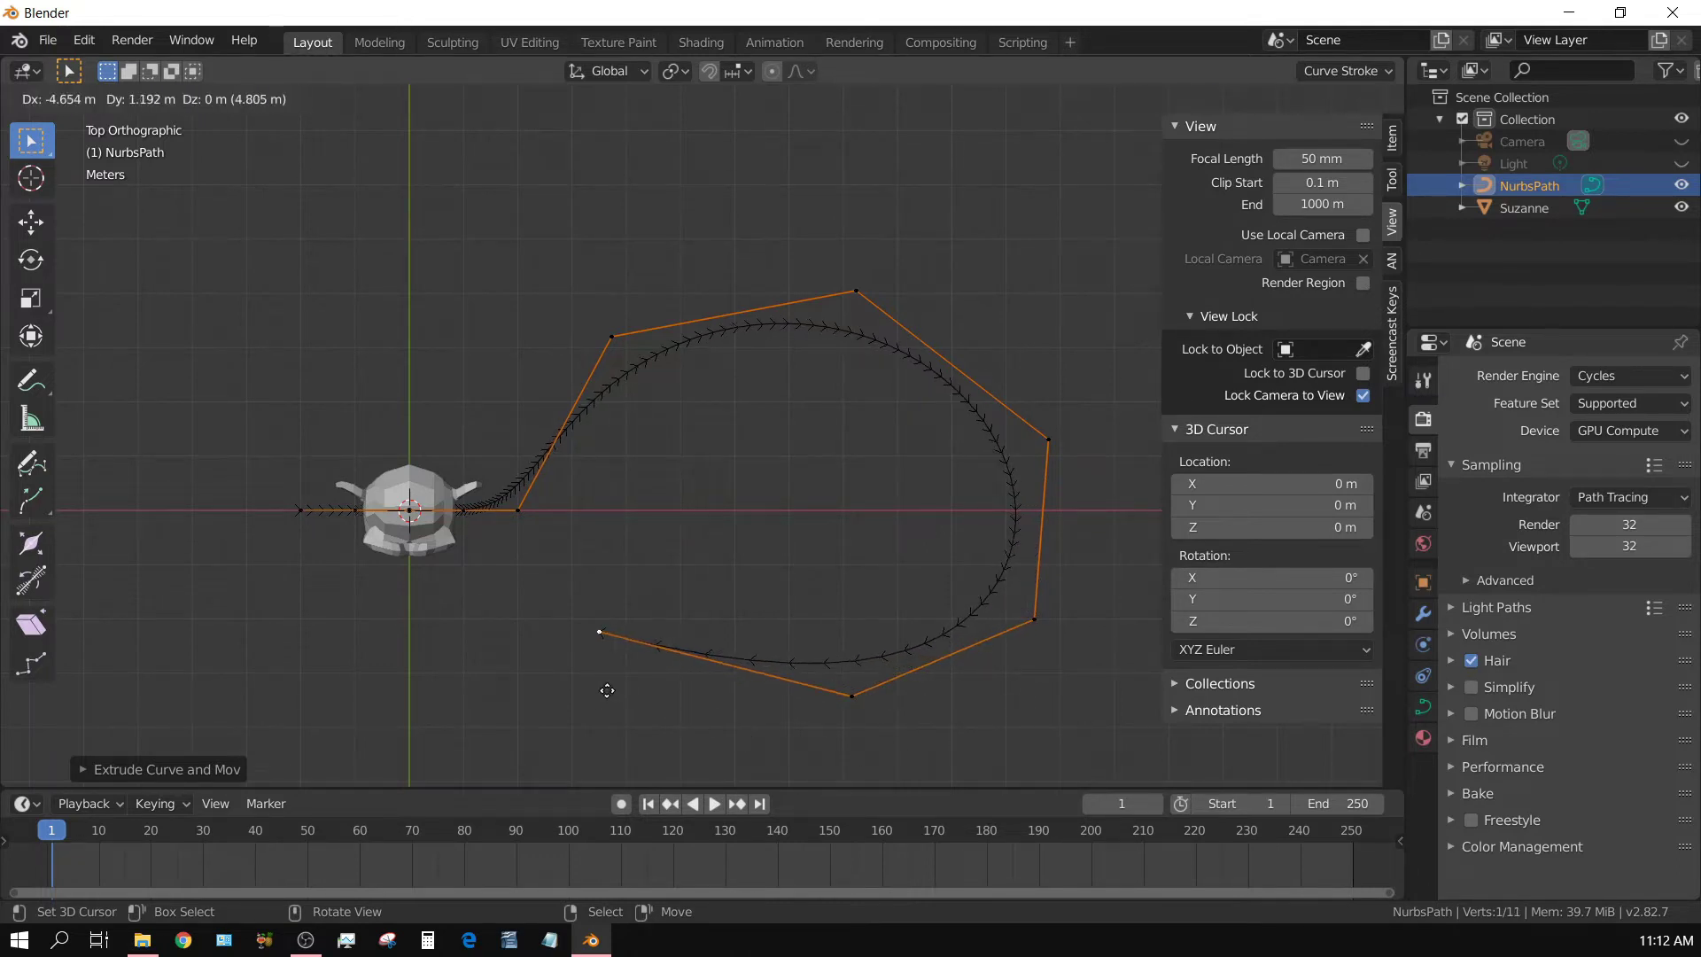
{"action": "left_click", "coordinate": [608, 696]}
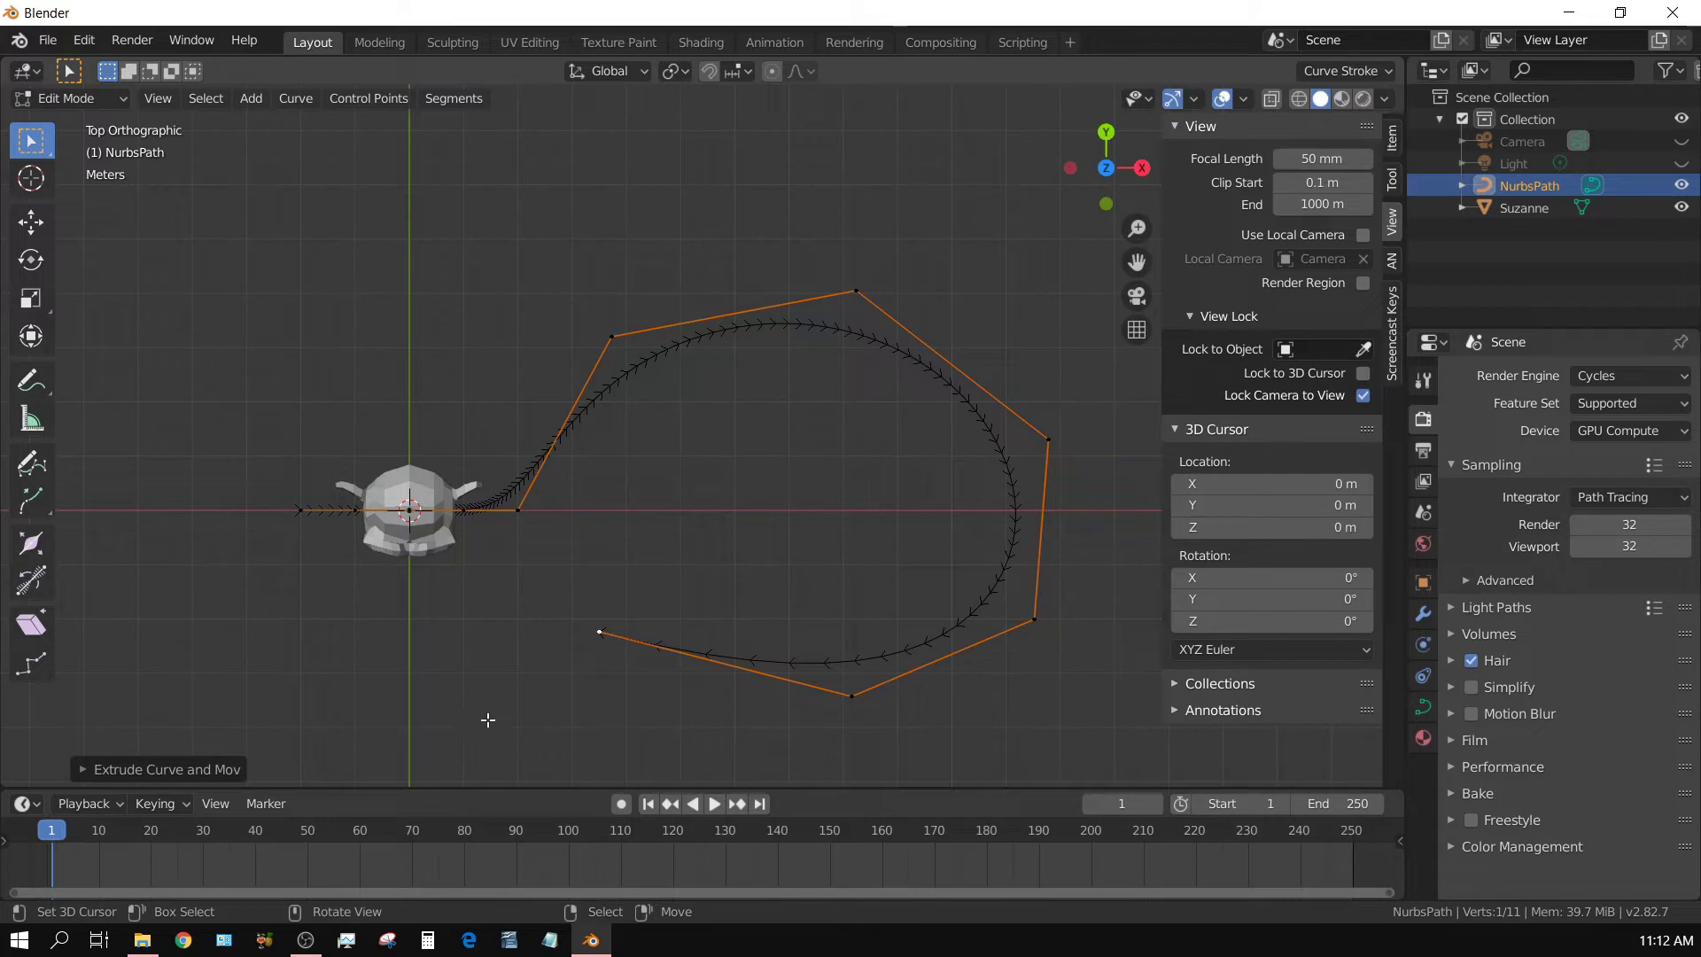
{"action": "key", "text": "Tab"}
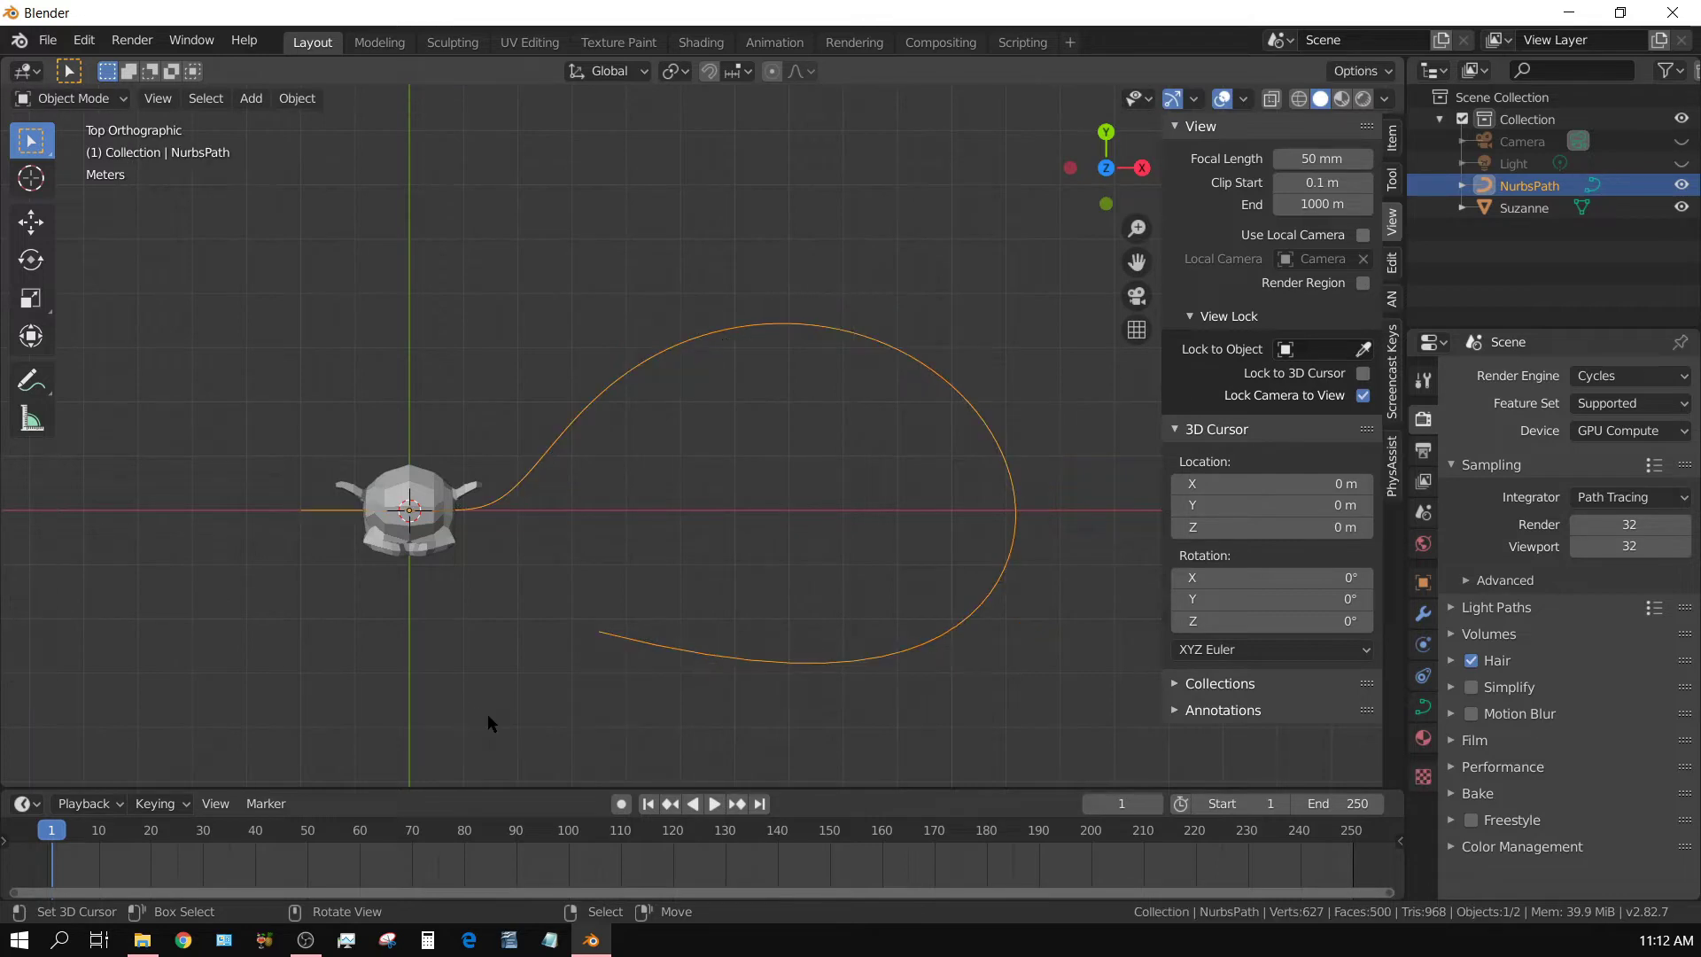
Add an Array modifier to the monkey
{"action": "middle_click_drag", "start_coordinate": [502, 720], "coordinate": [567, 476]}
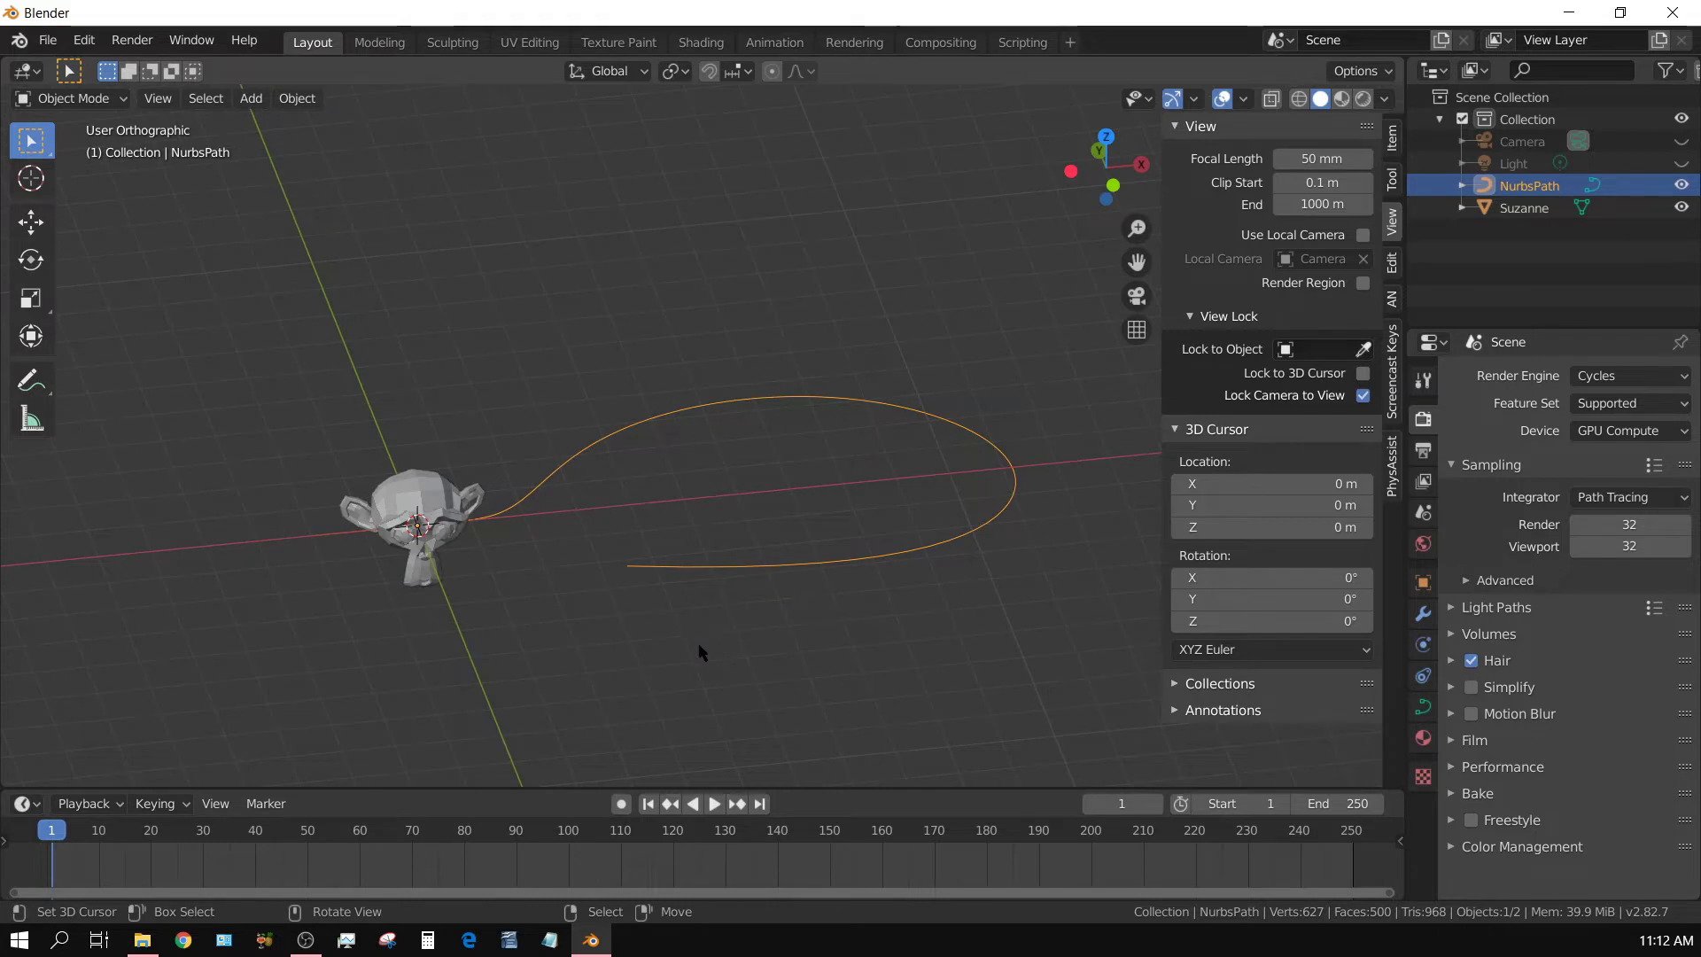
{"action": "left_click", "coordinate": [434, 502]}
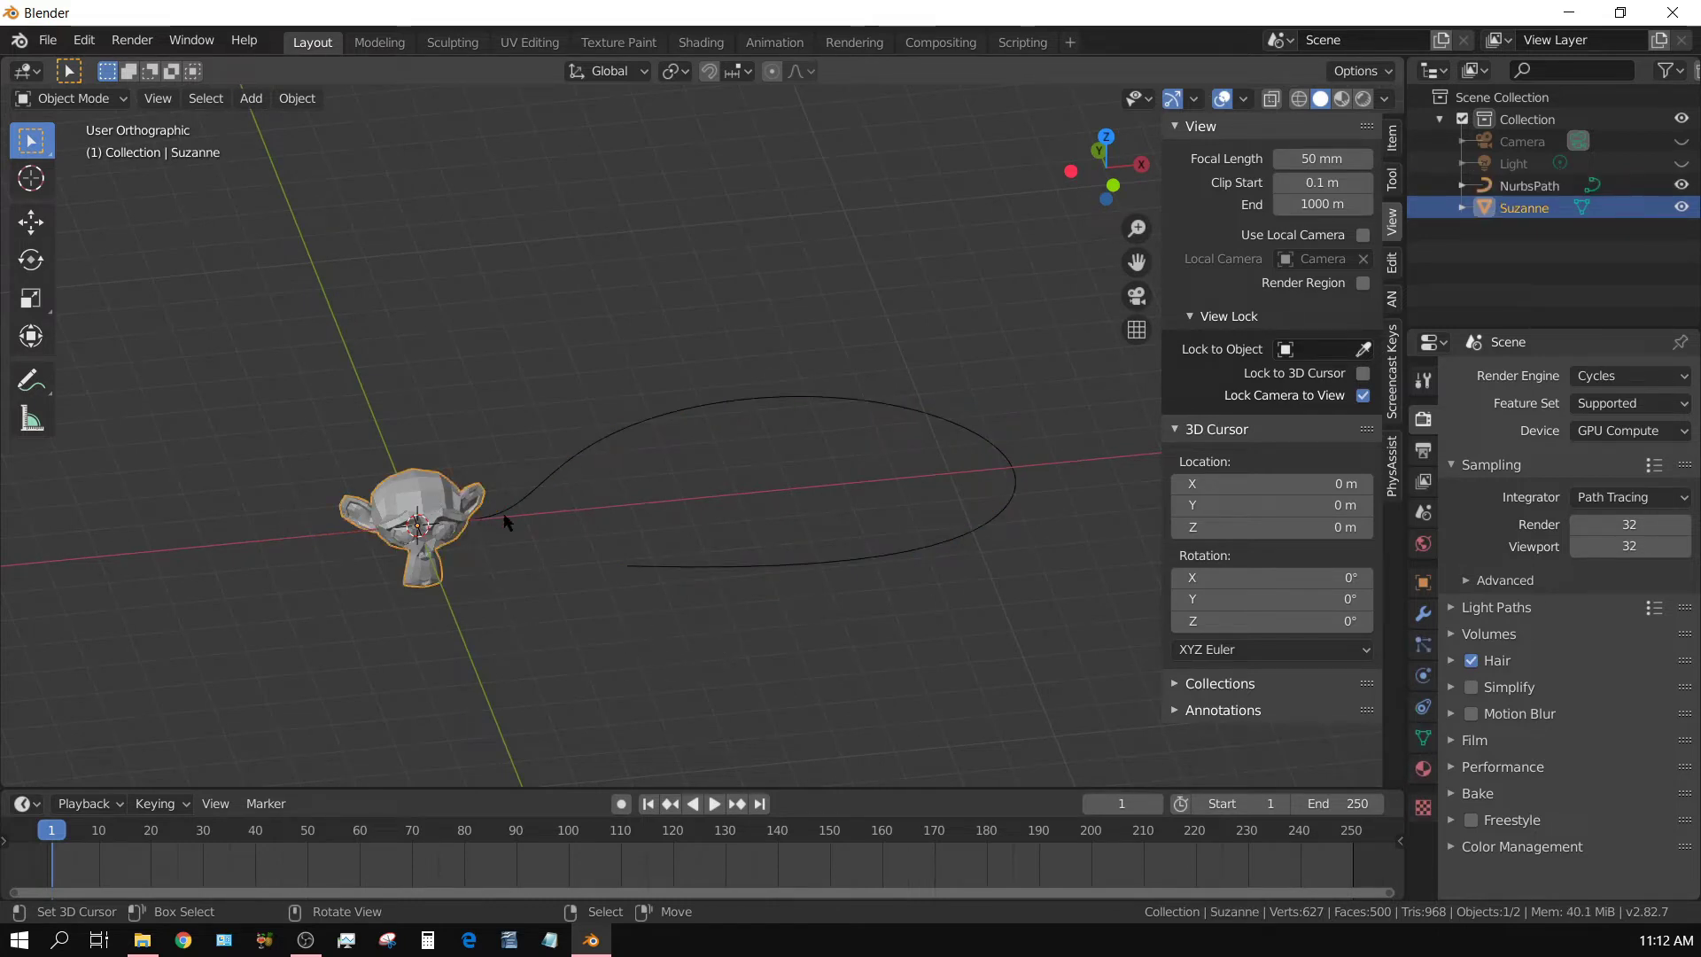
{"action": "left_click", "coordinate": [1419, 620]}
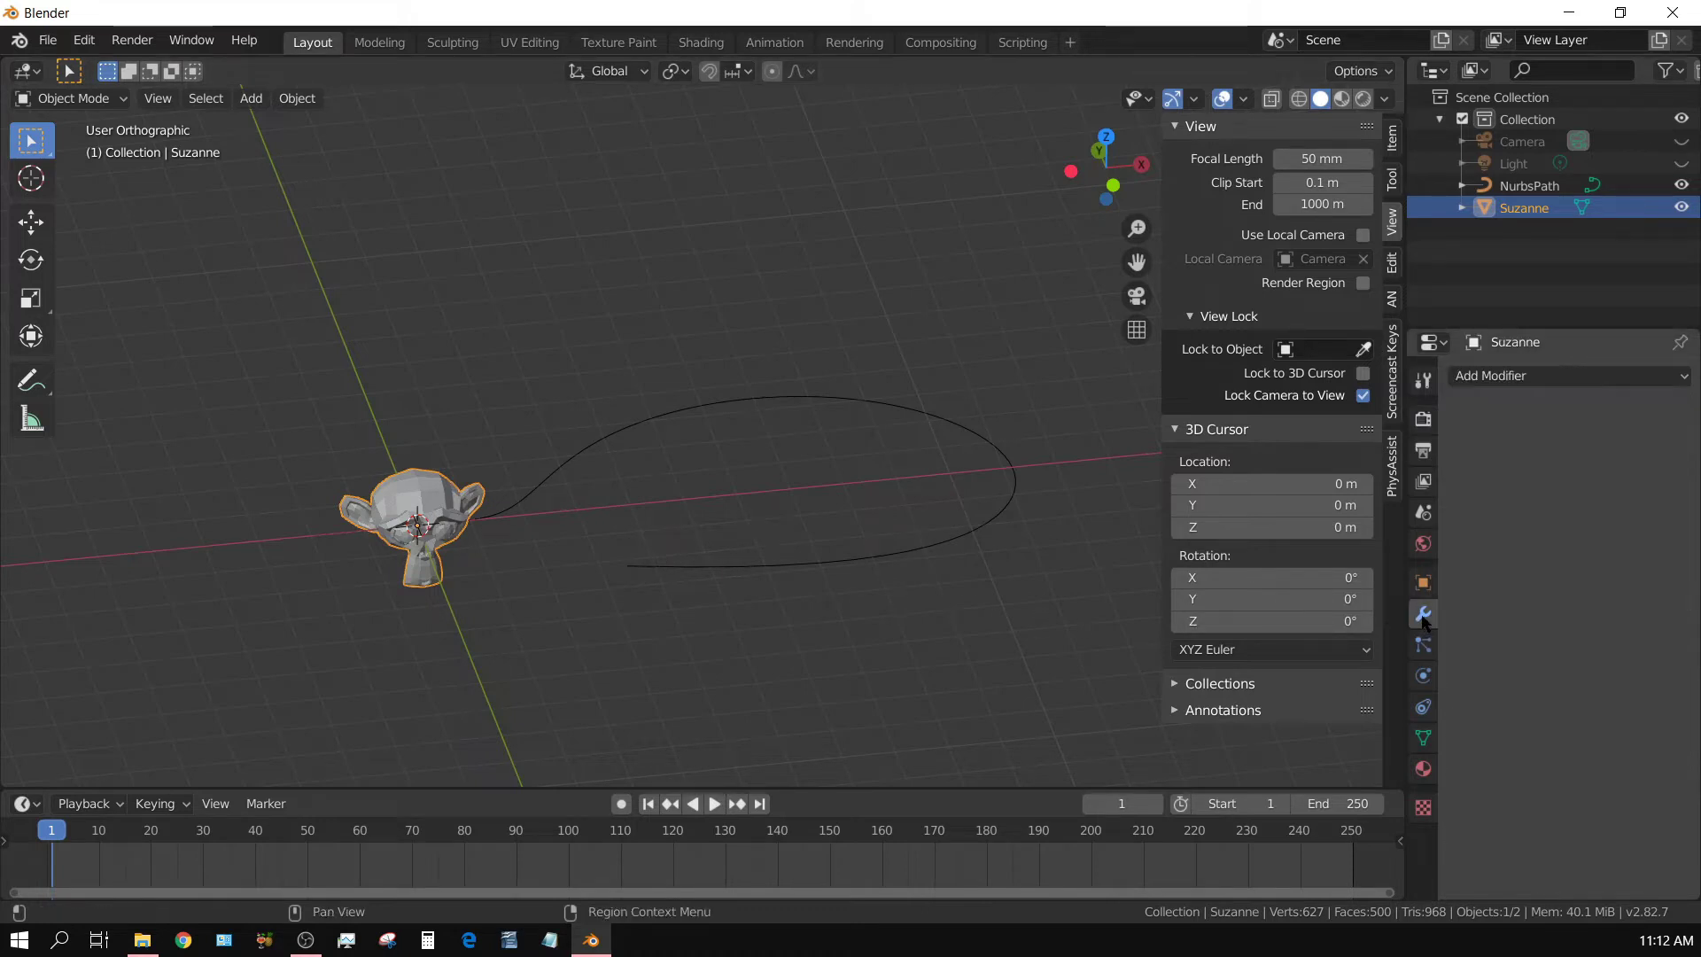
{"action": "left_click", "coordinate": [1517, 374]}
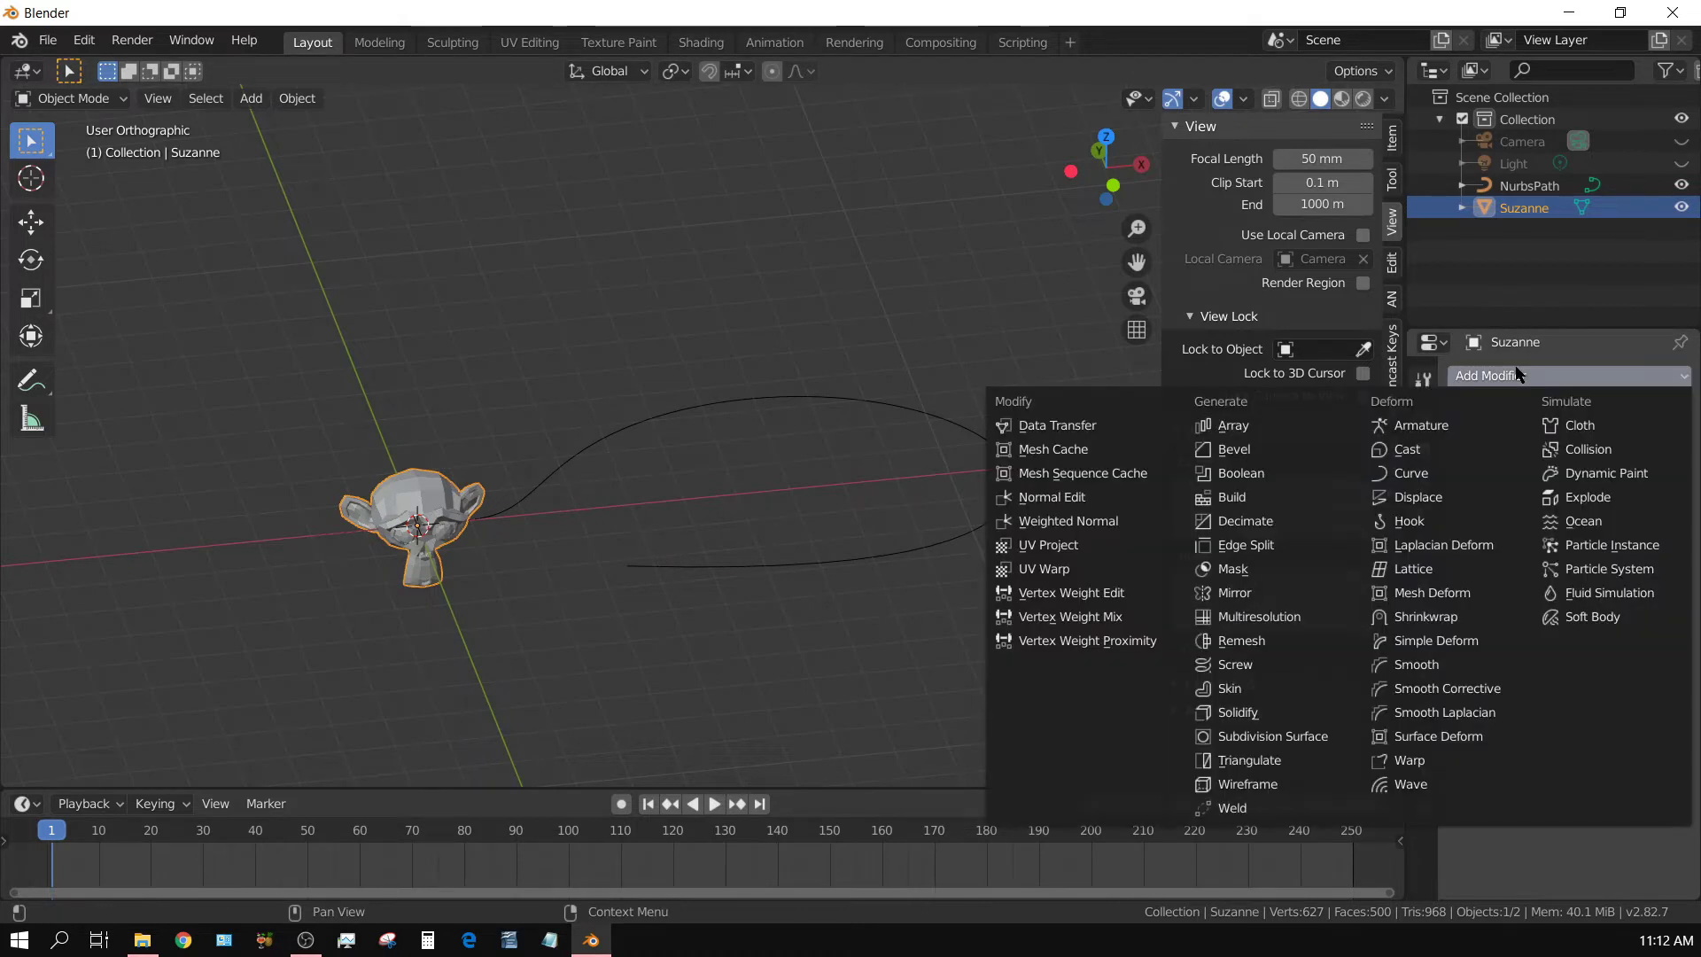
{"action": "left_click", "coordinate": [1227, 427]}
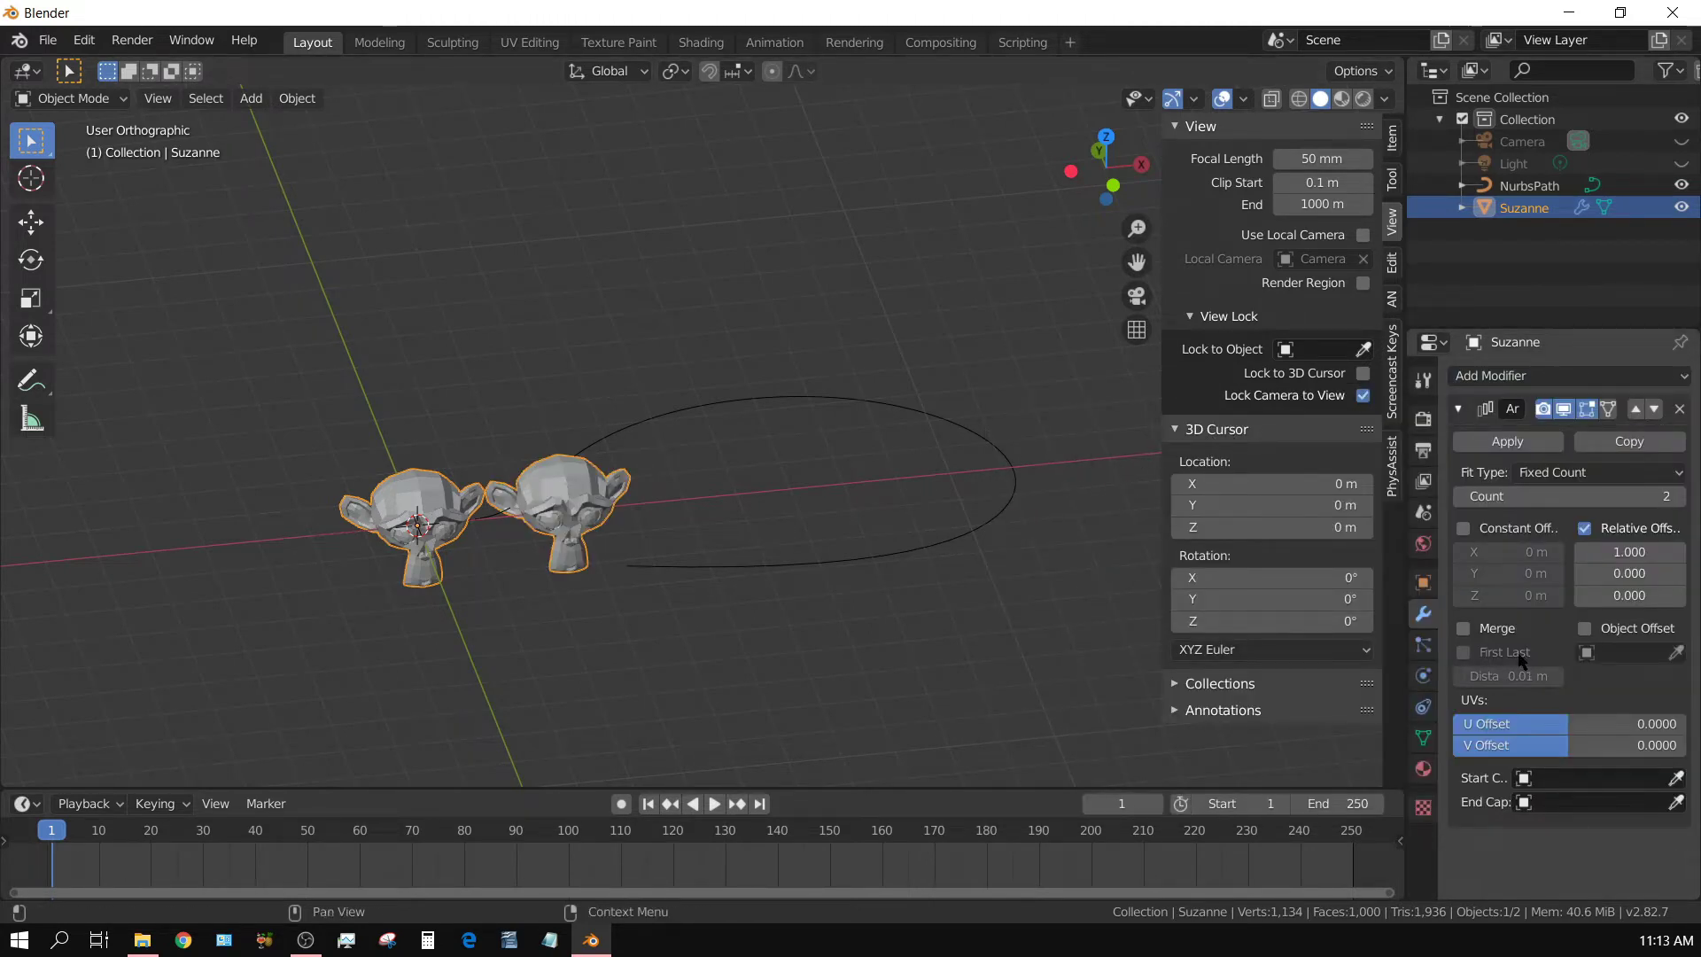
Add a Curve modifier to the monkey below the Array, with NurbsPath as its curve object
{"action": "left_click", "coordinate": [1532, 373]}
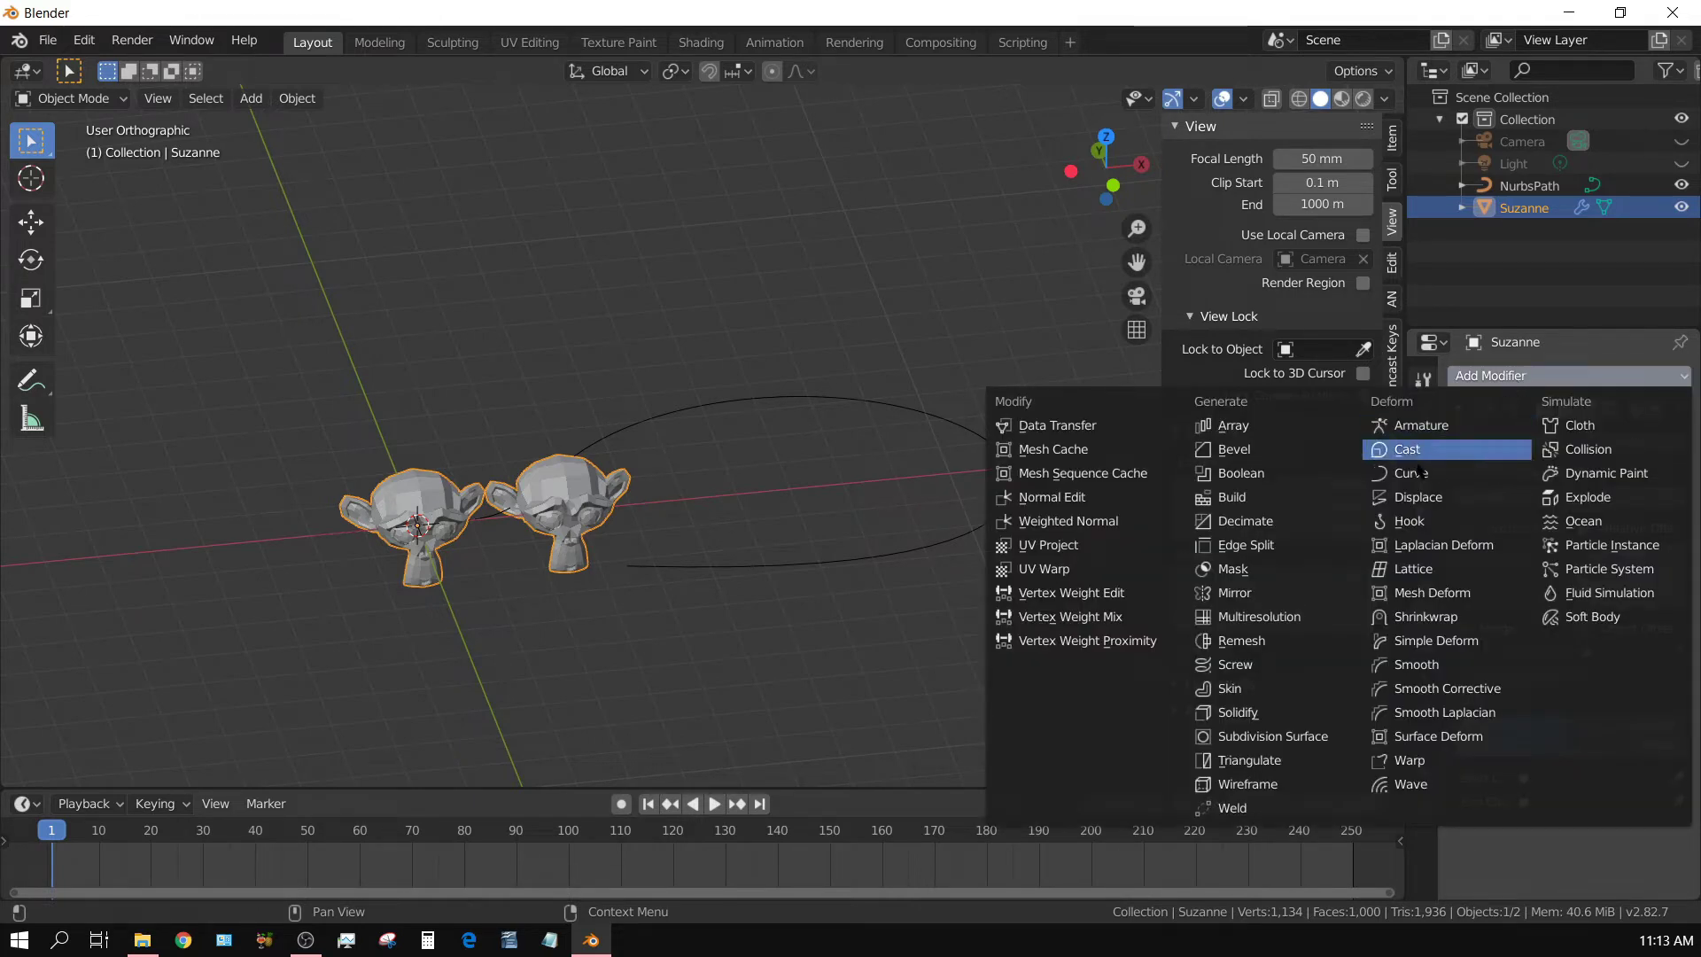
{"action": "left_click", "coordinate": [1396, 482]}
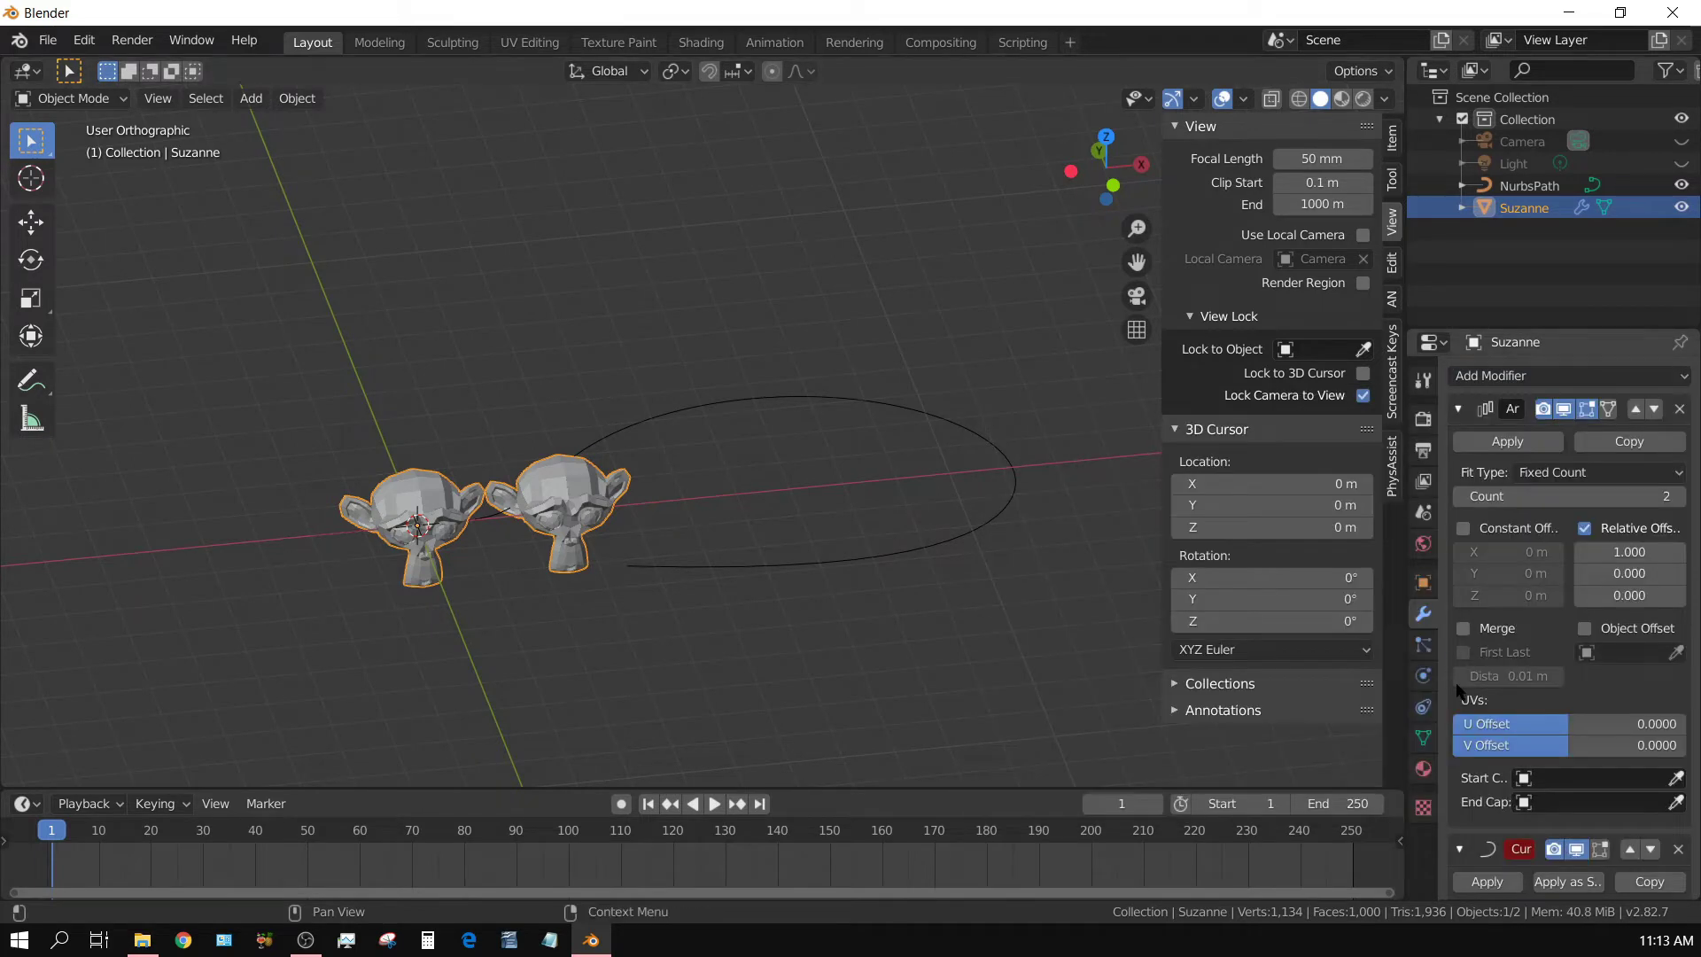
{"action": "scroll", "coordinate": [1543, 789], "scroll_direction": "down", "scroll_amount": 3}
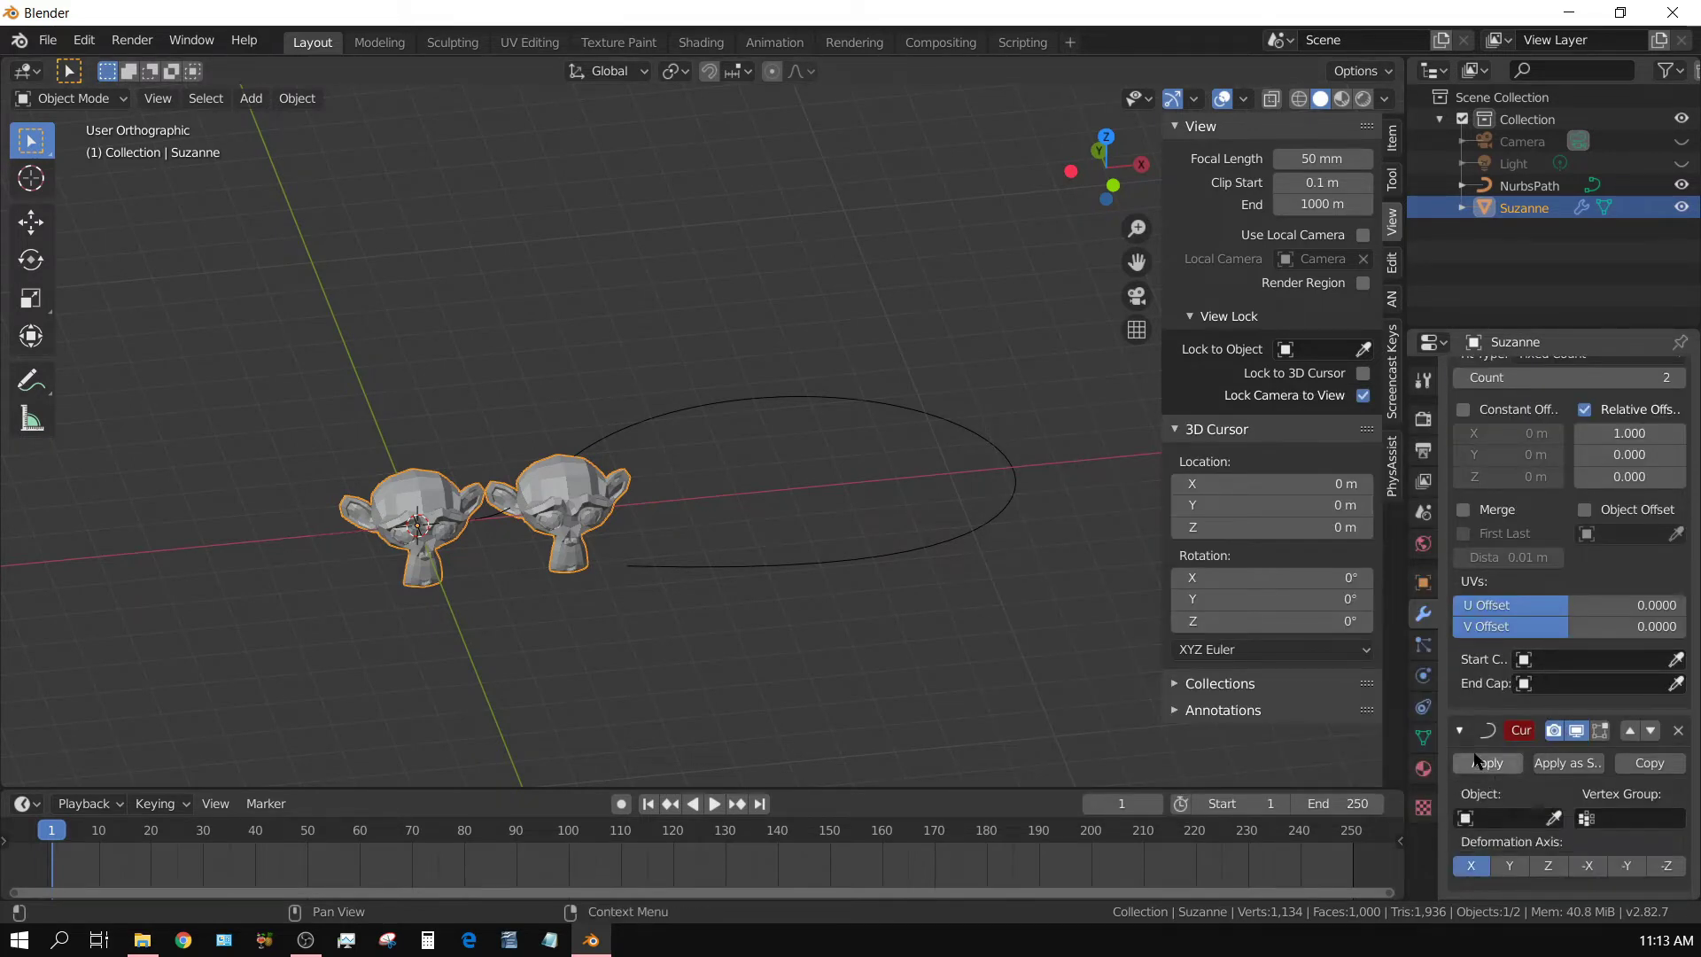
{"action": "left_click", "coordinate": [1494, 819]}
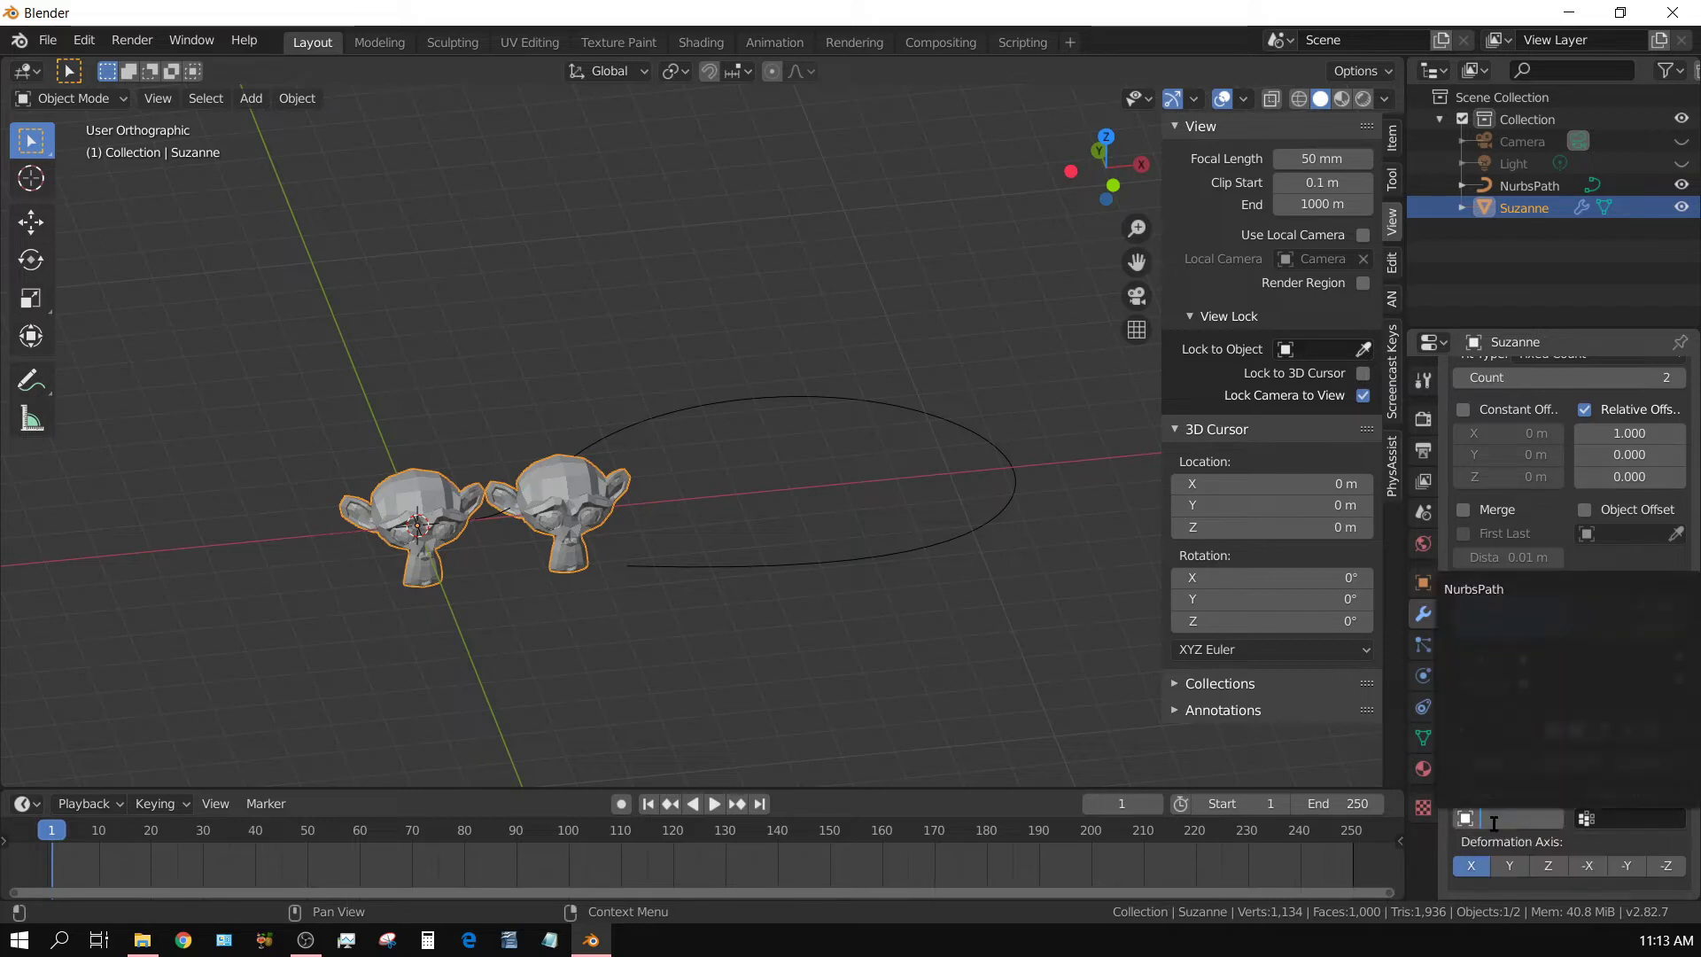
{"action": "left_click", "coordinate": [1476, 589]}
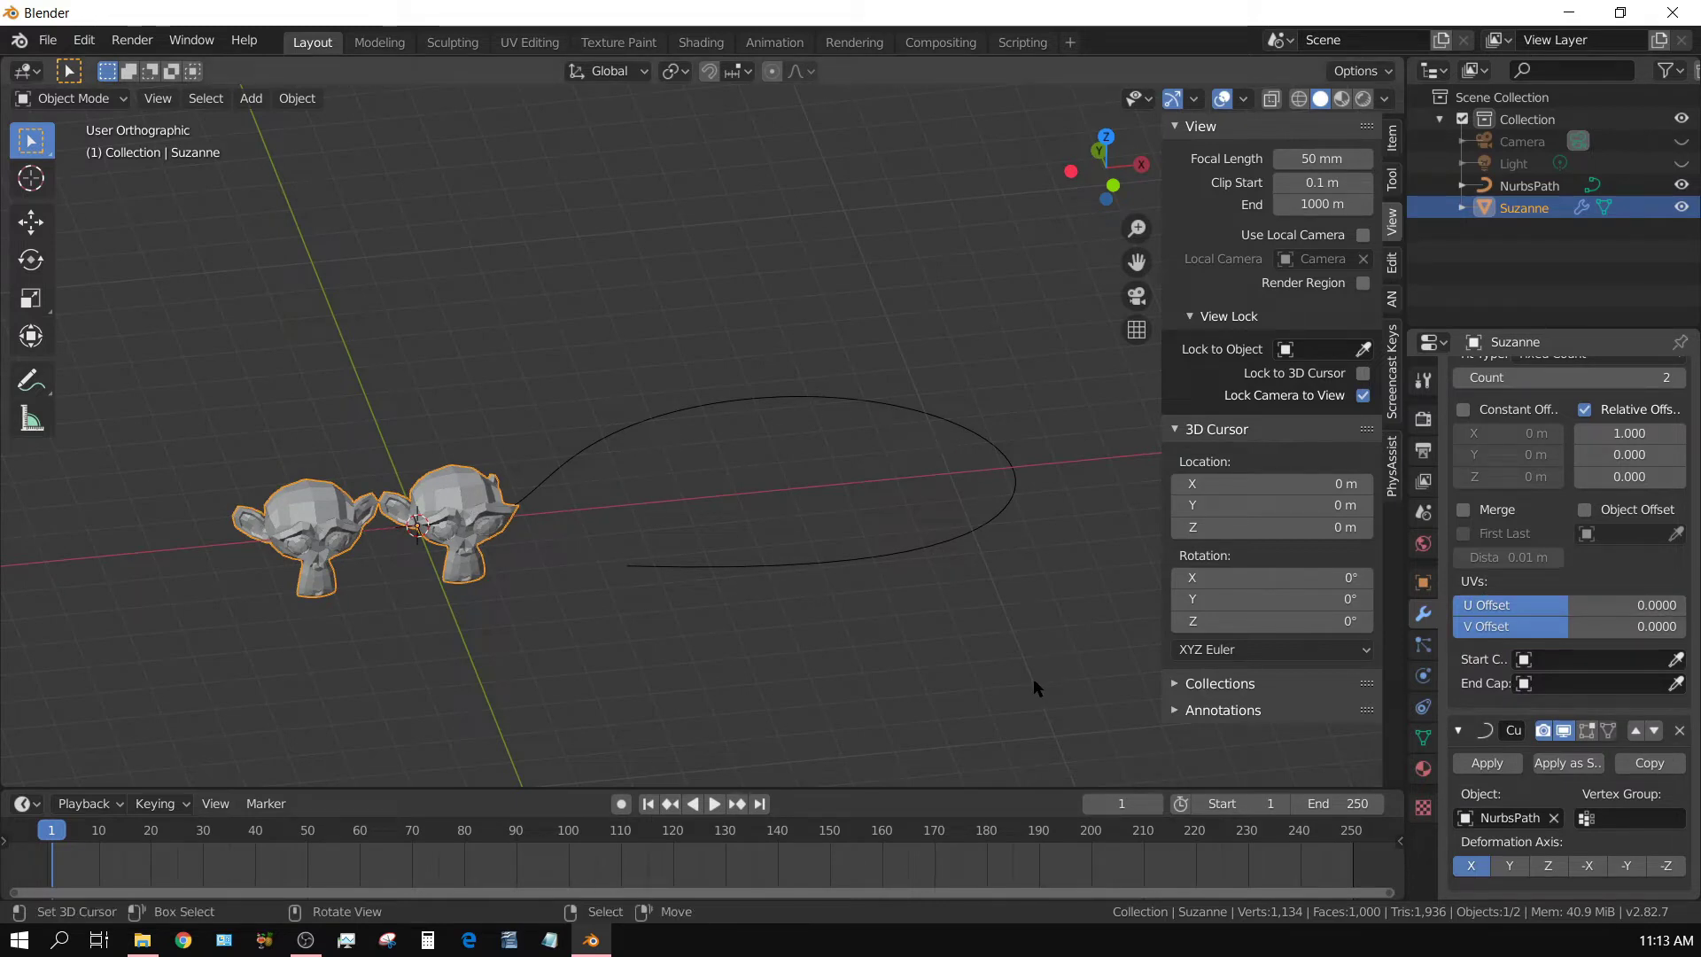
Set the Array modifier's count to 10 so the monkeys fill the looping path
{"action": "scroll", "coordinate": [1586, 651], "scroll_direction": "up", "scroll_amount": 4}
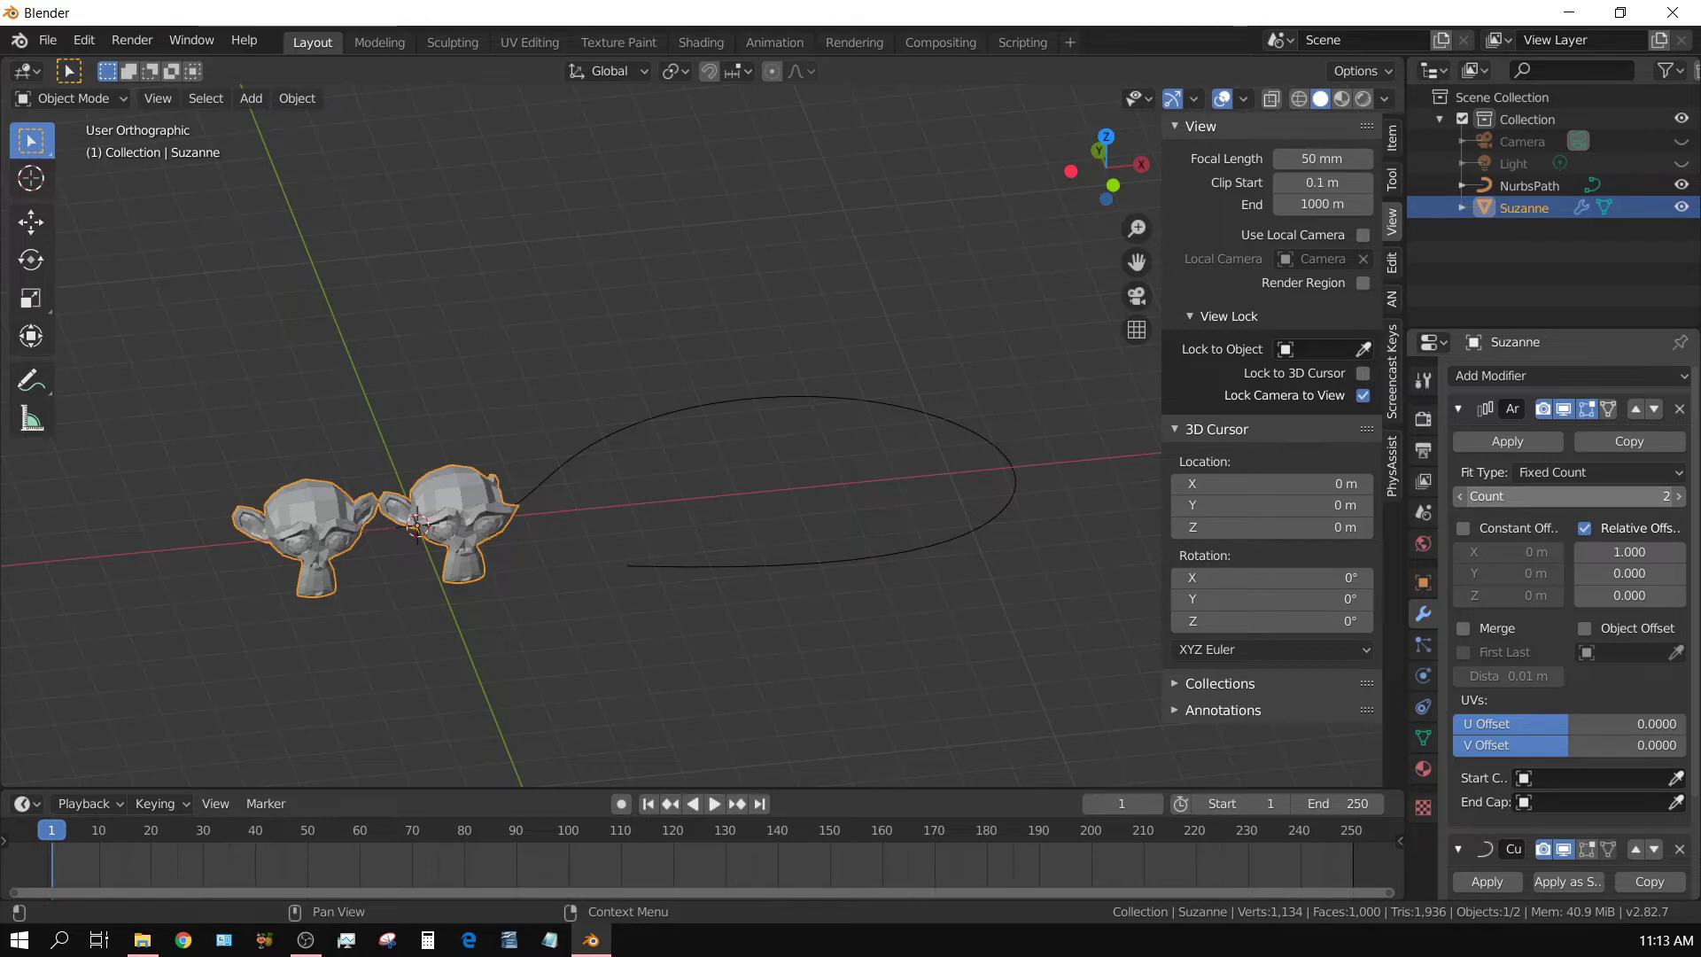
{"action": "left_click_drag", "start_coordinate": [1569, 496], "coordinate": [1604, 496]}
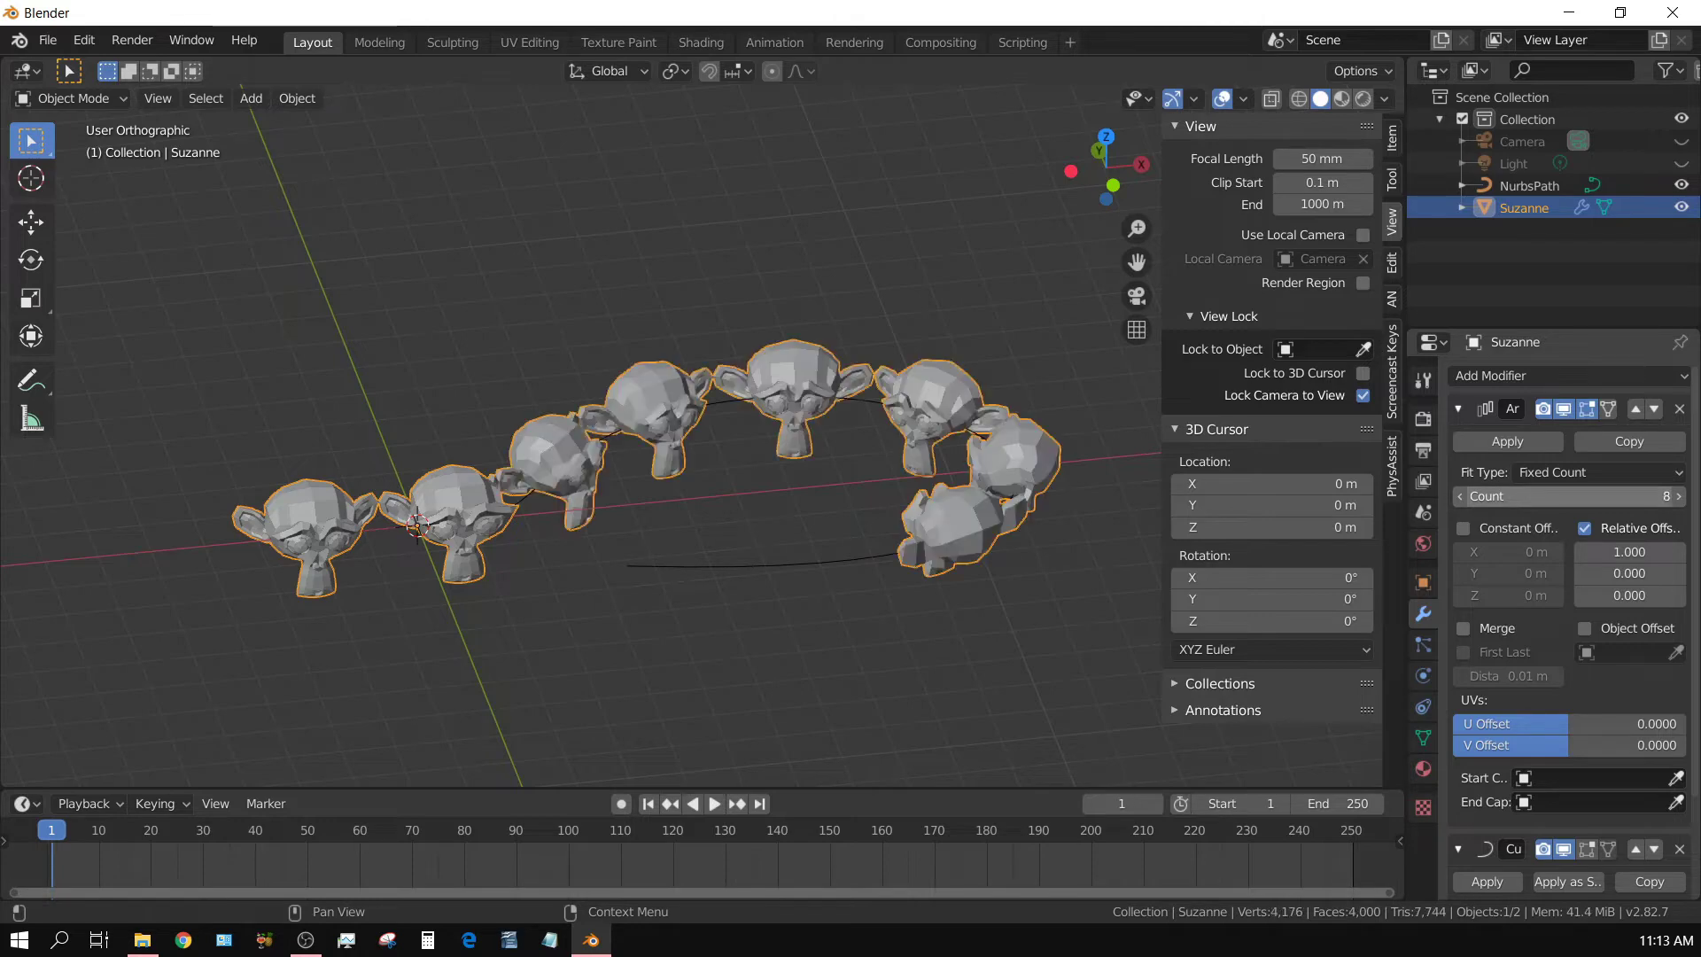
{"action": "left_click", "coordinate": [1678, 497]}
{"action": "left_click", "coordinate": [1678, 497]}
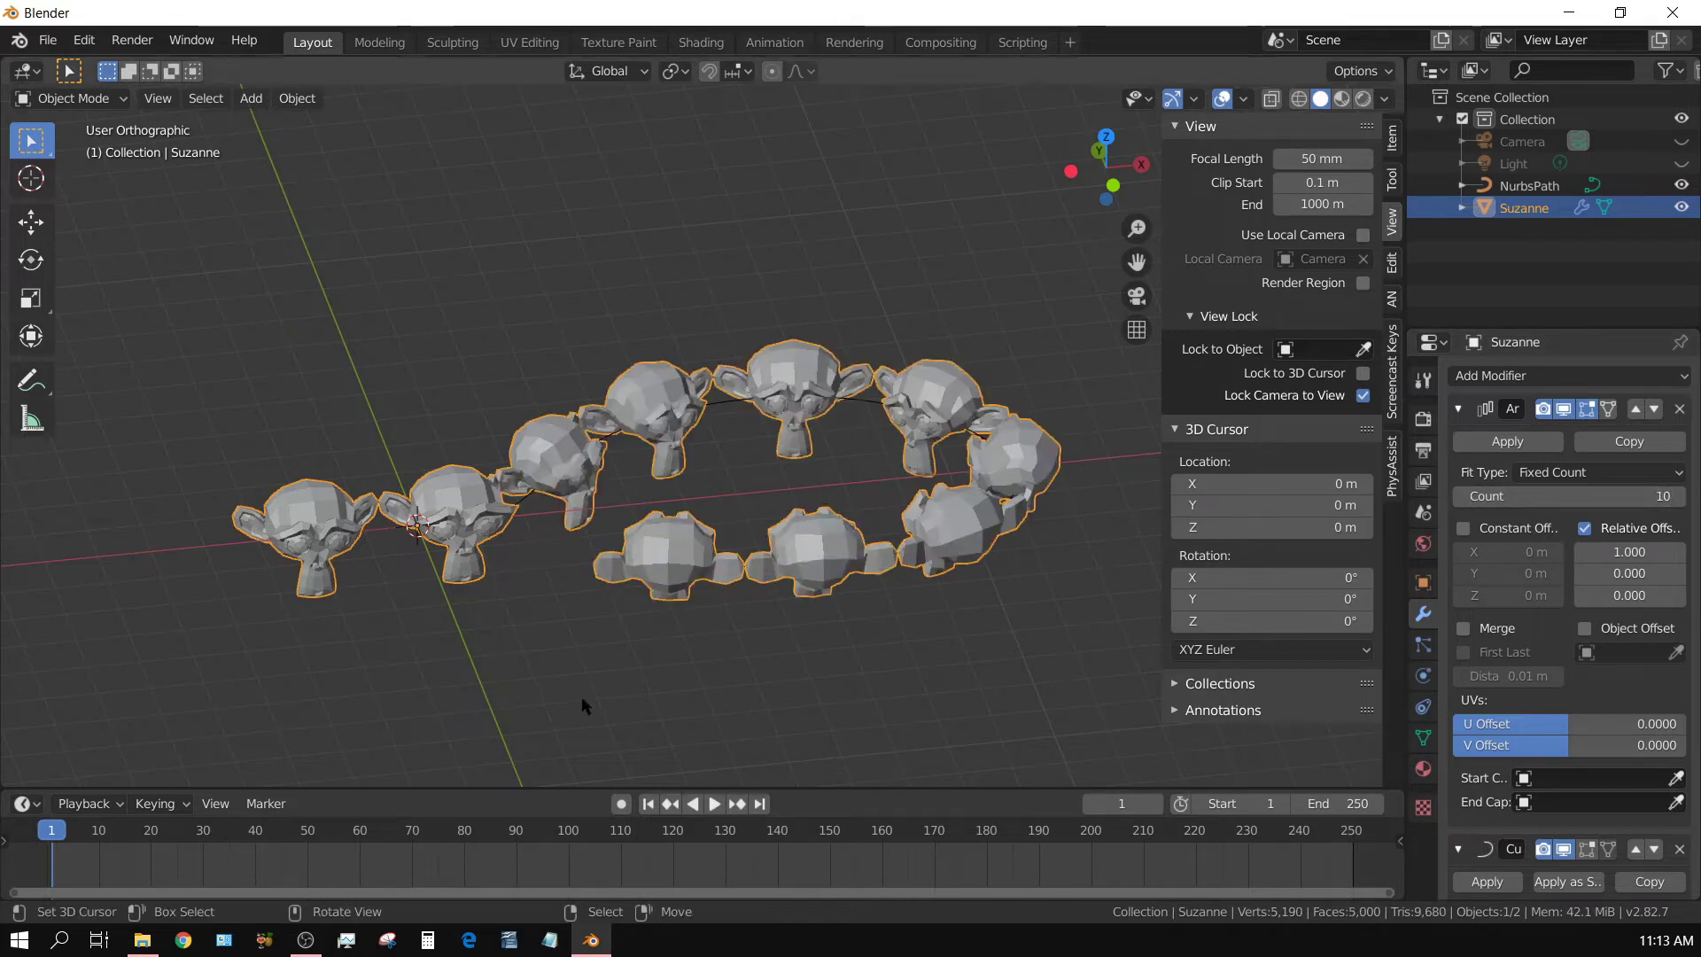
{"action": "middle_click_drag", "start_coordinate": [585, 704], "coordinate": [438, 658]}
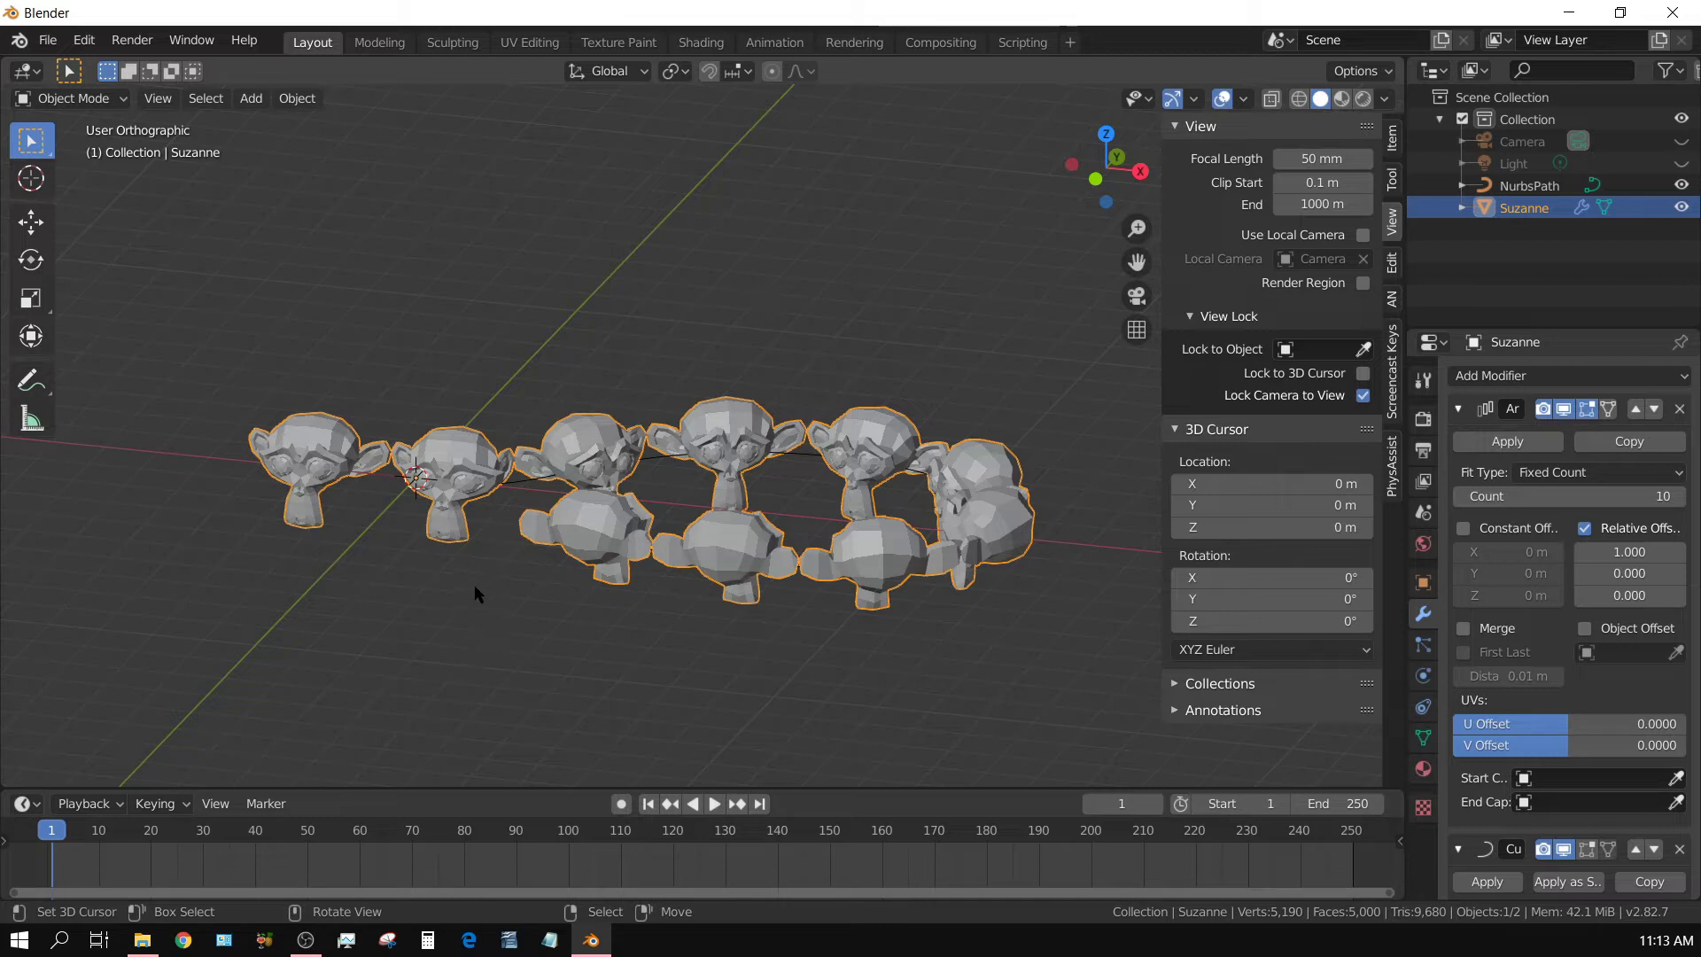
Remove the Array and Curve modifiers from the monkey, and delete both the monkey and the NURBS path
{"action": "left_click", "coordinate": [1679, 409]}
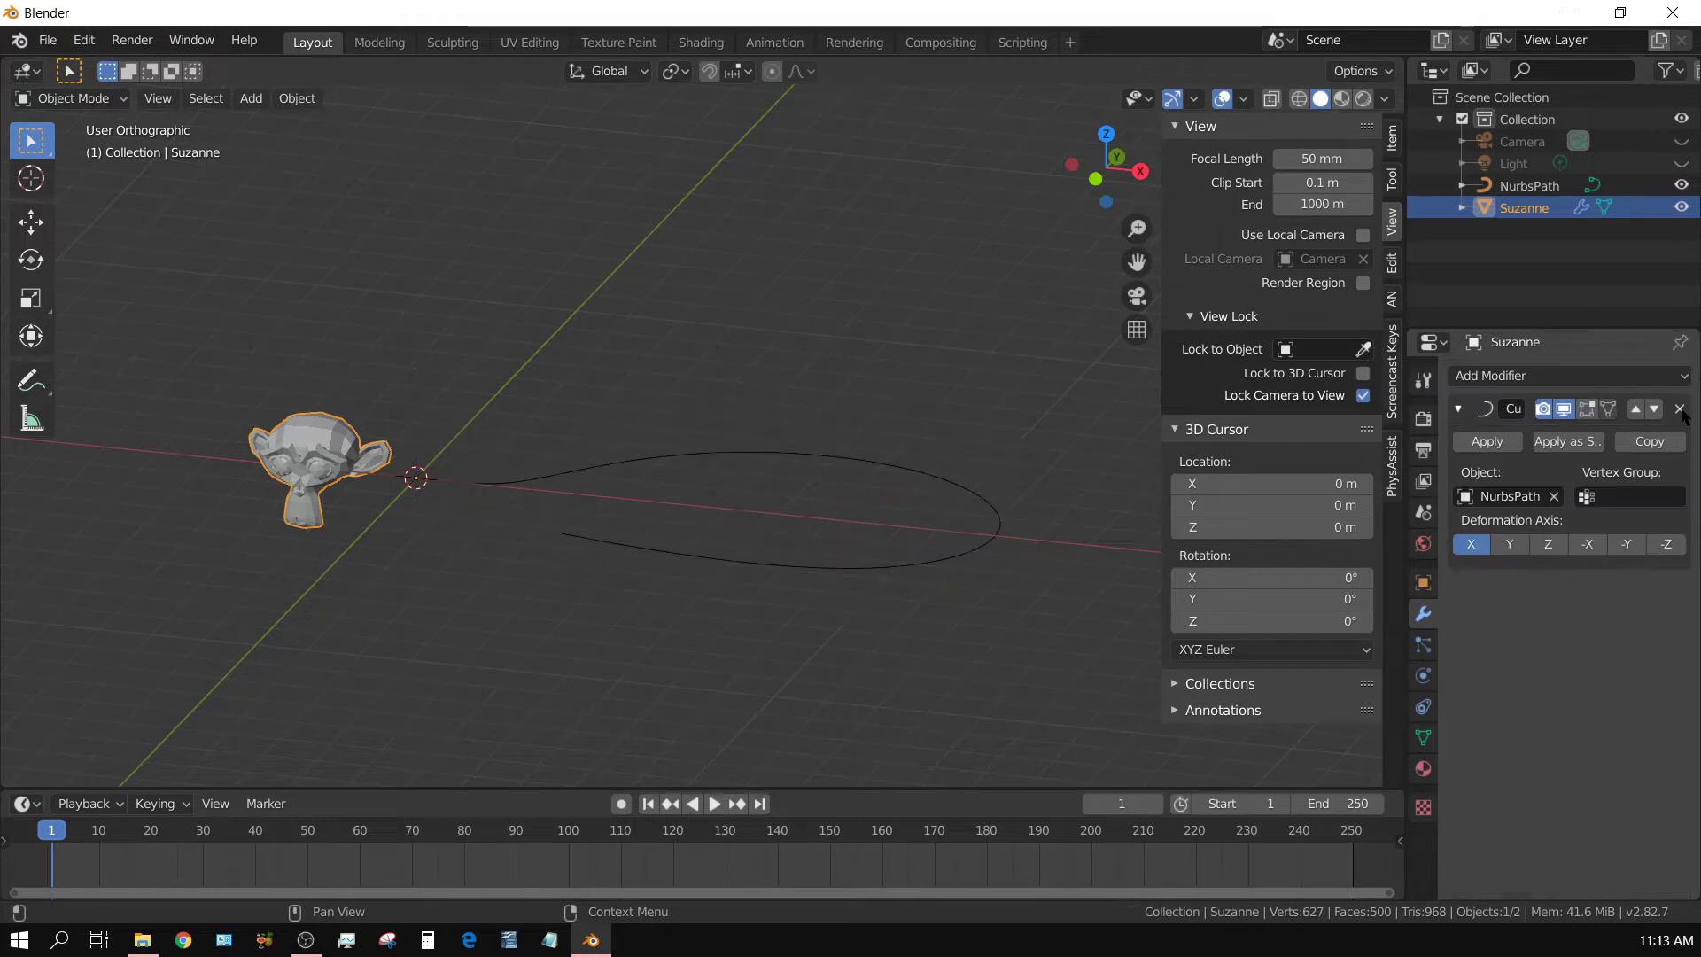
{"action": "left_click", "coordinate": [1679, 409]}
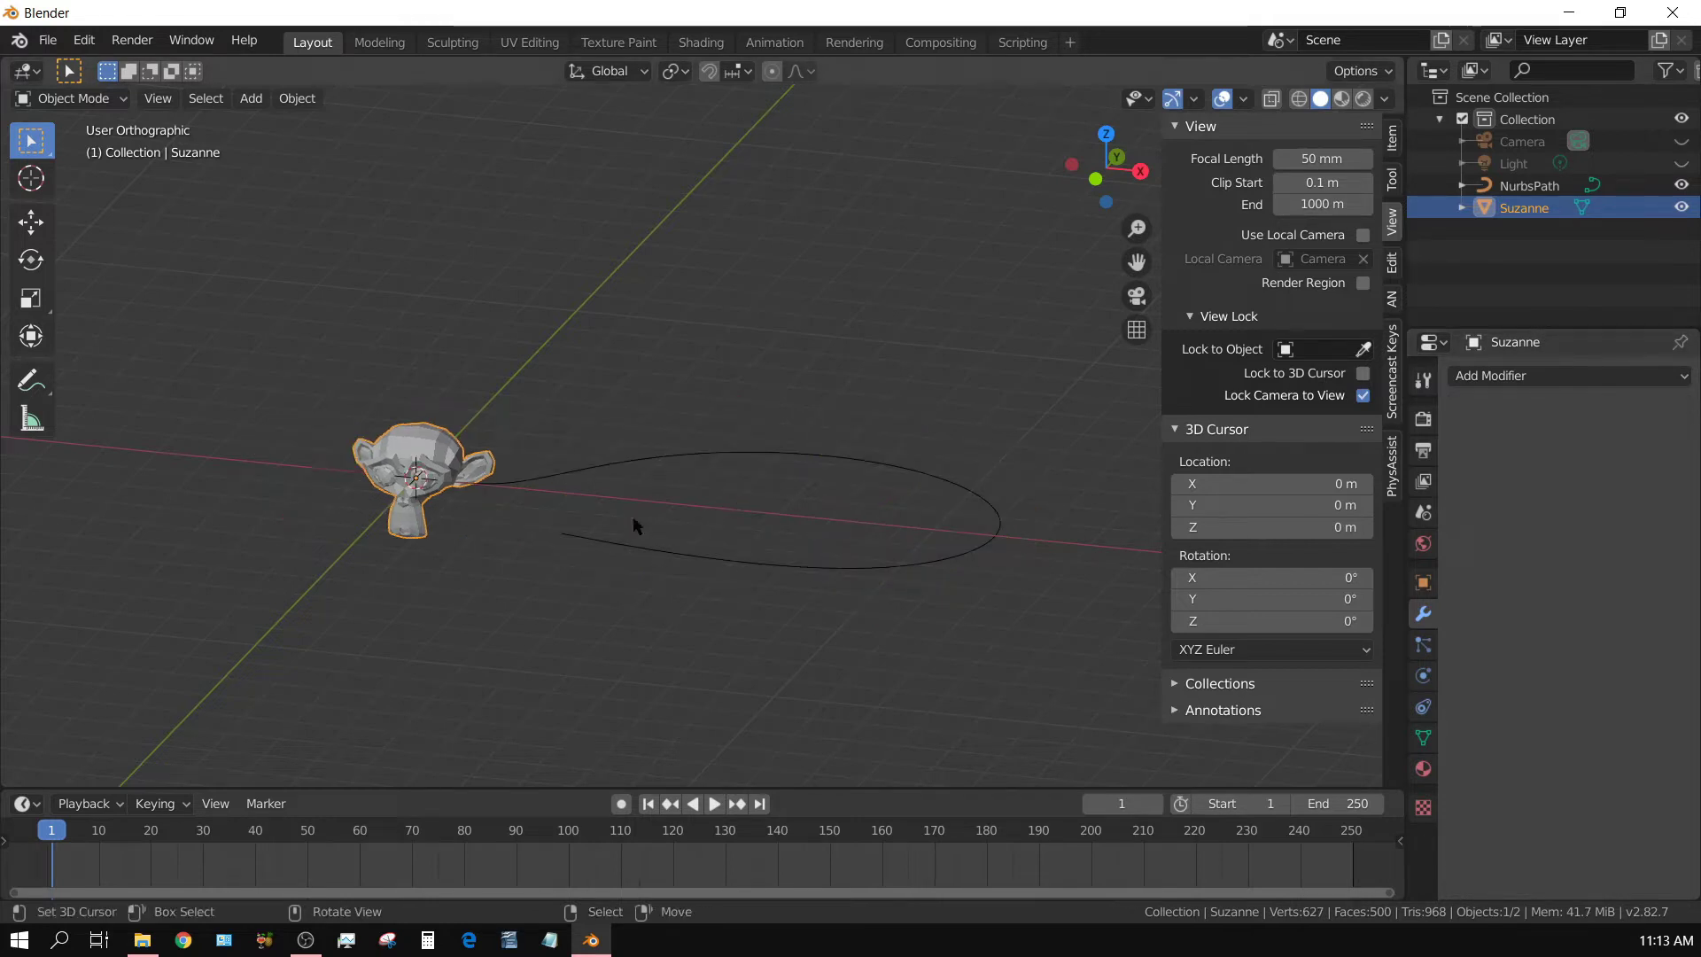
{"action": "key", "text": "Delete"}
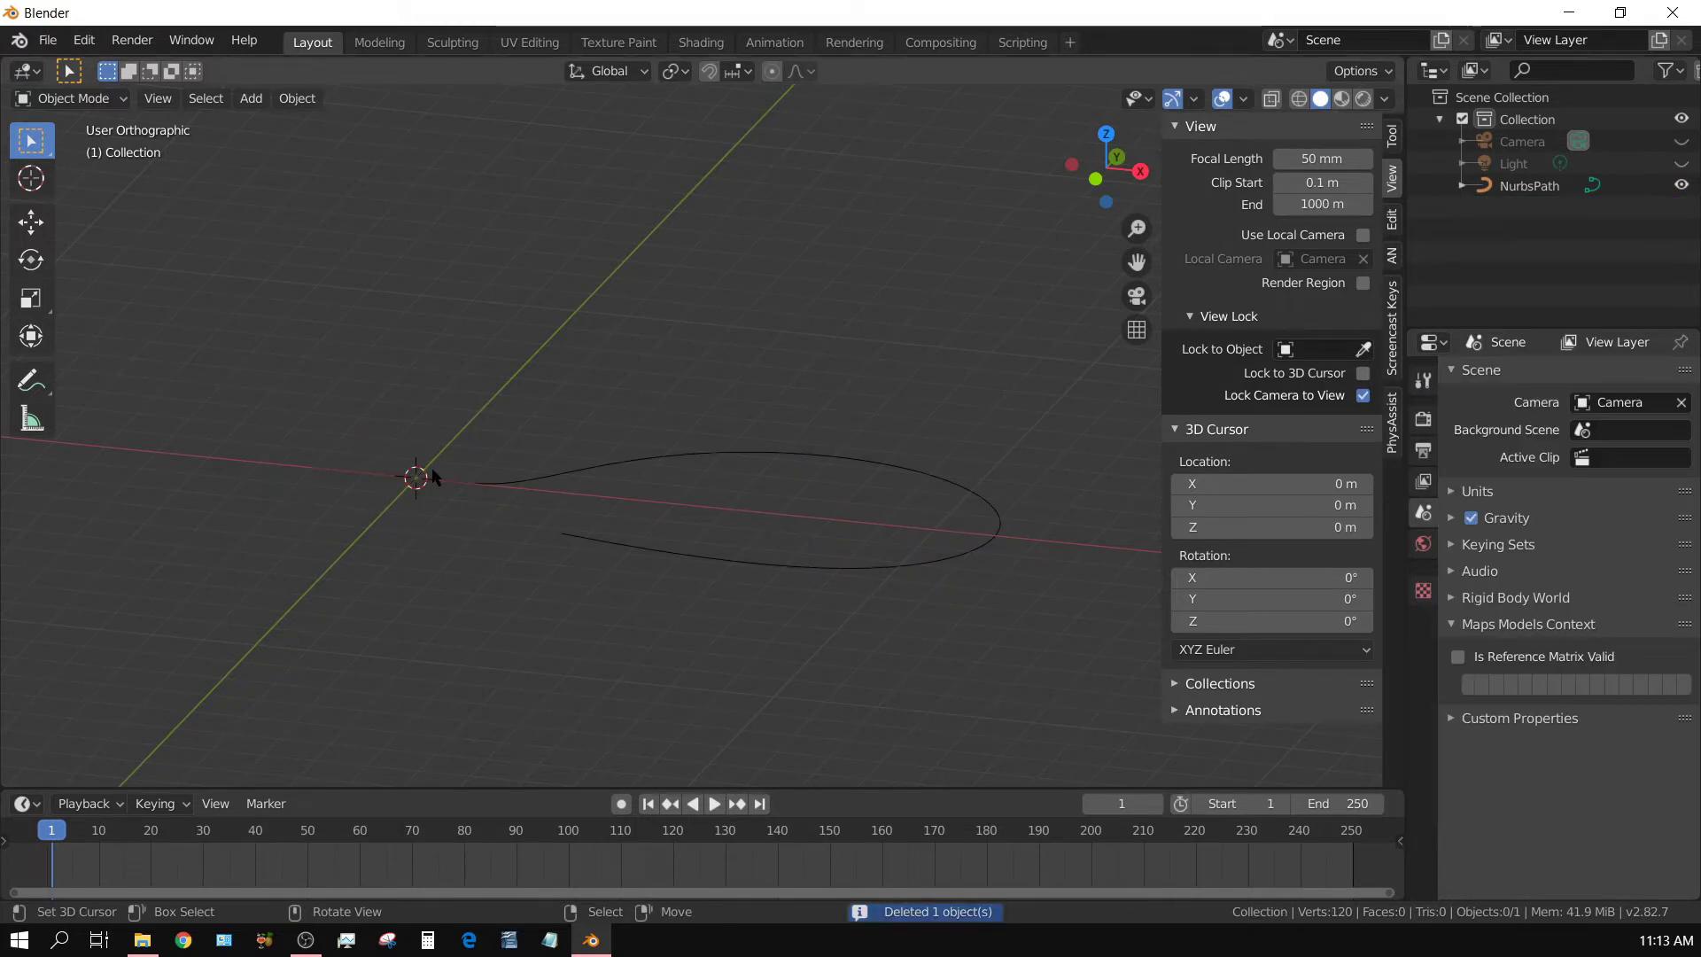
{"action": "left_click", "coordinate": [536, 480]}
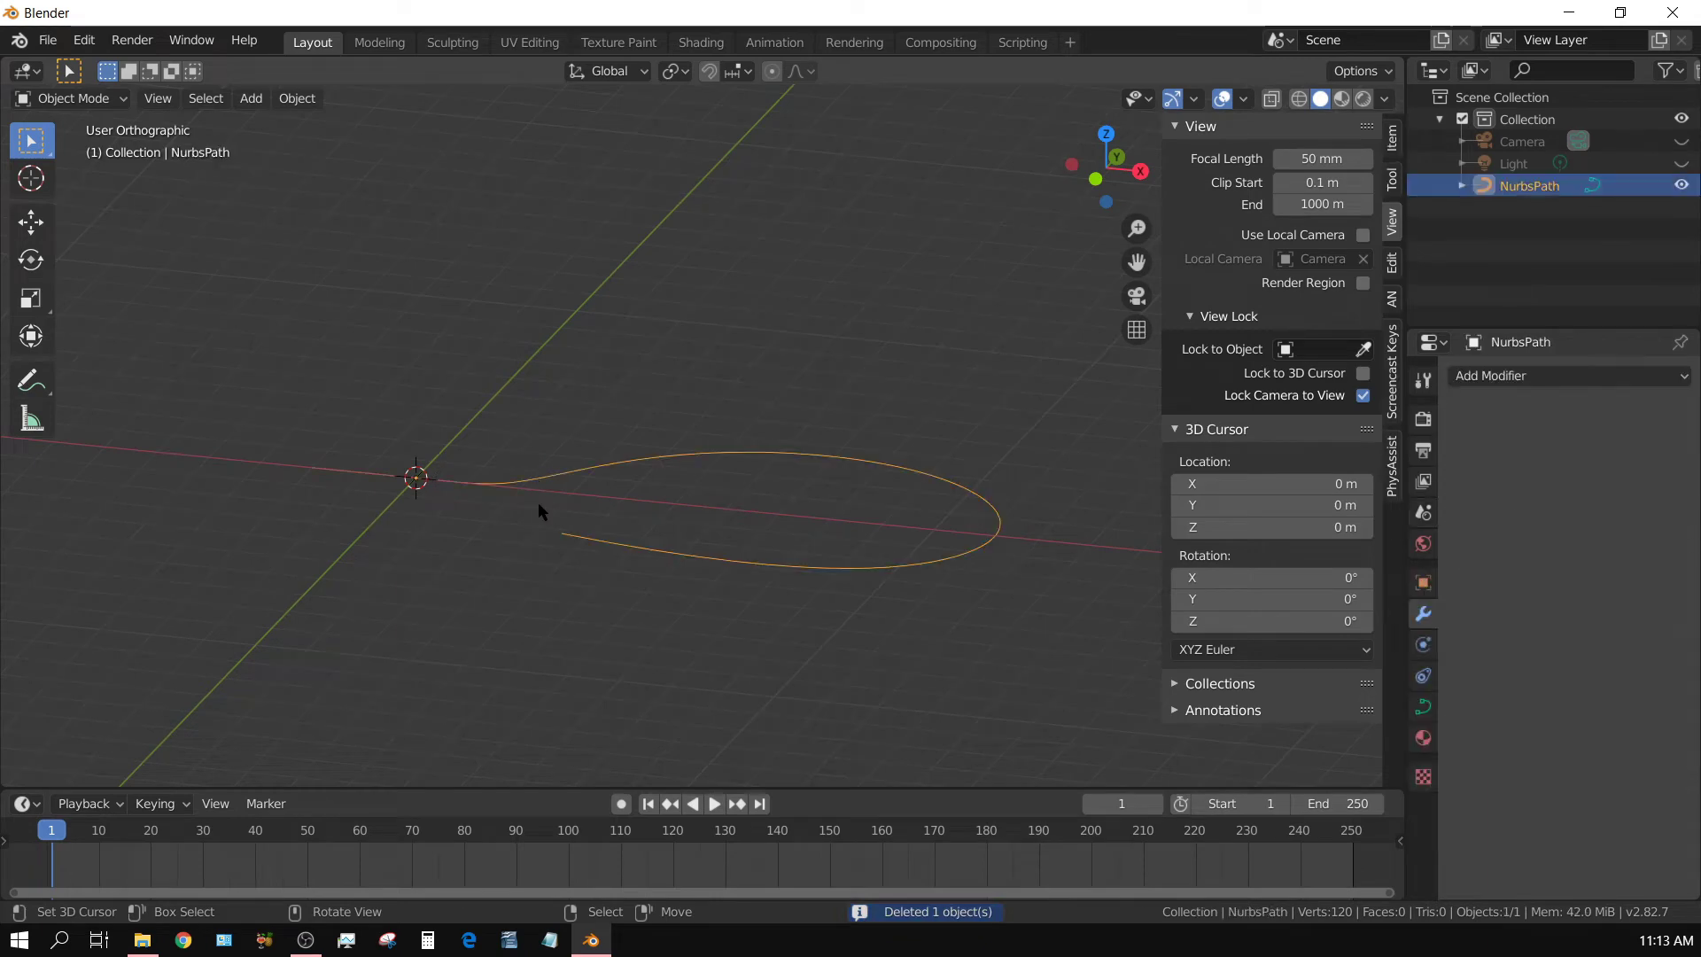
{"action": "key", "text": "Delete"}
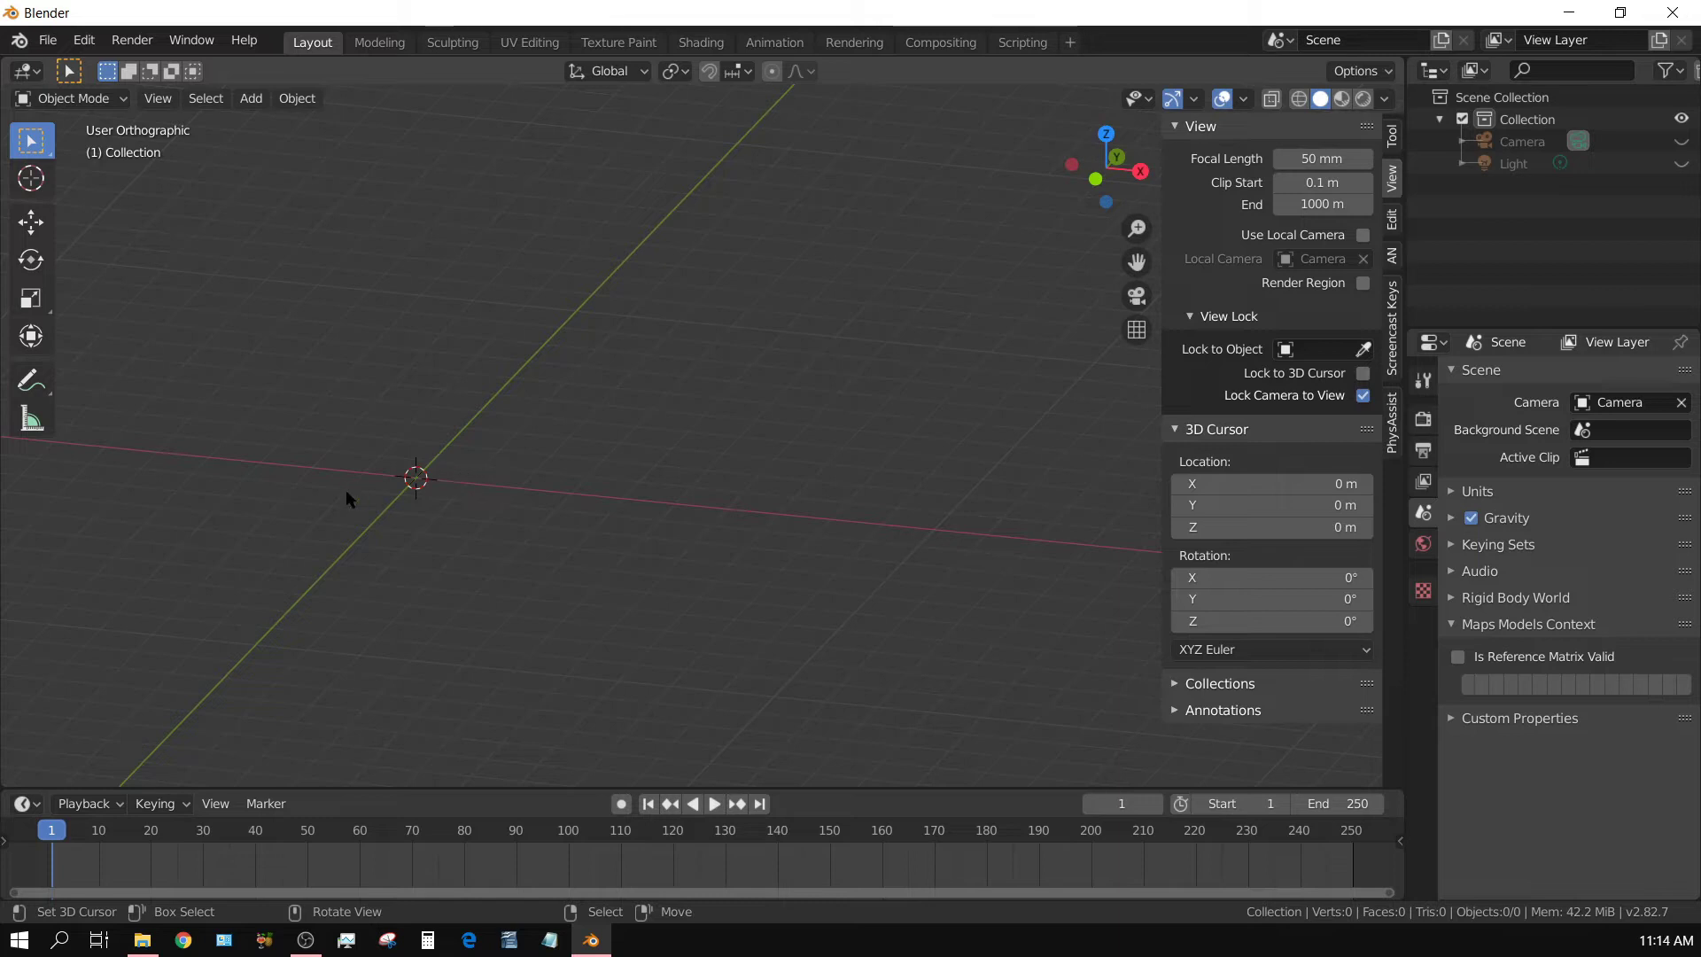
Add a mesh plane at the world origin, seen from the top view
{"action": "key", "text": "KP_7"}
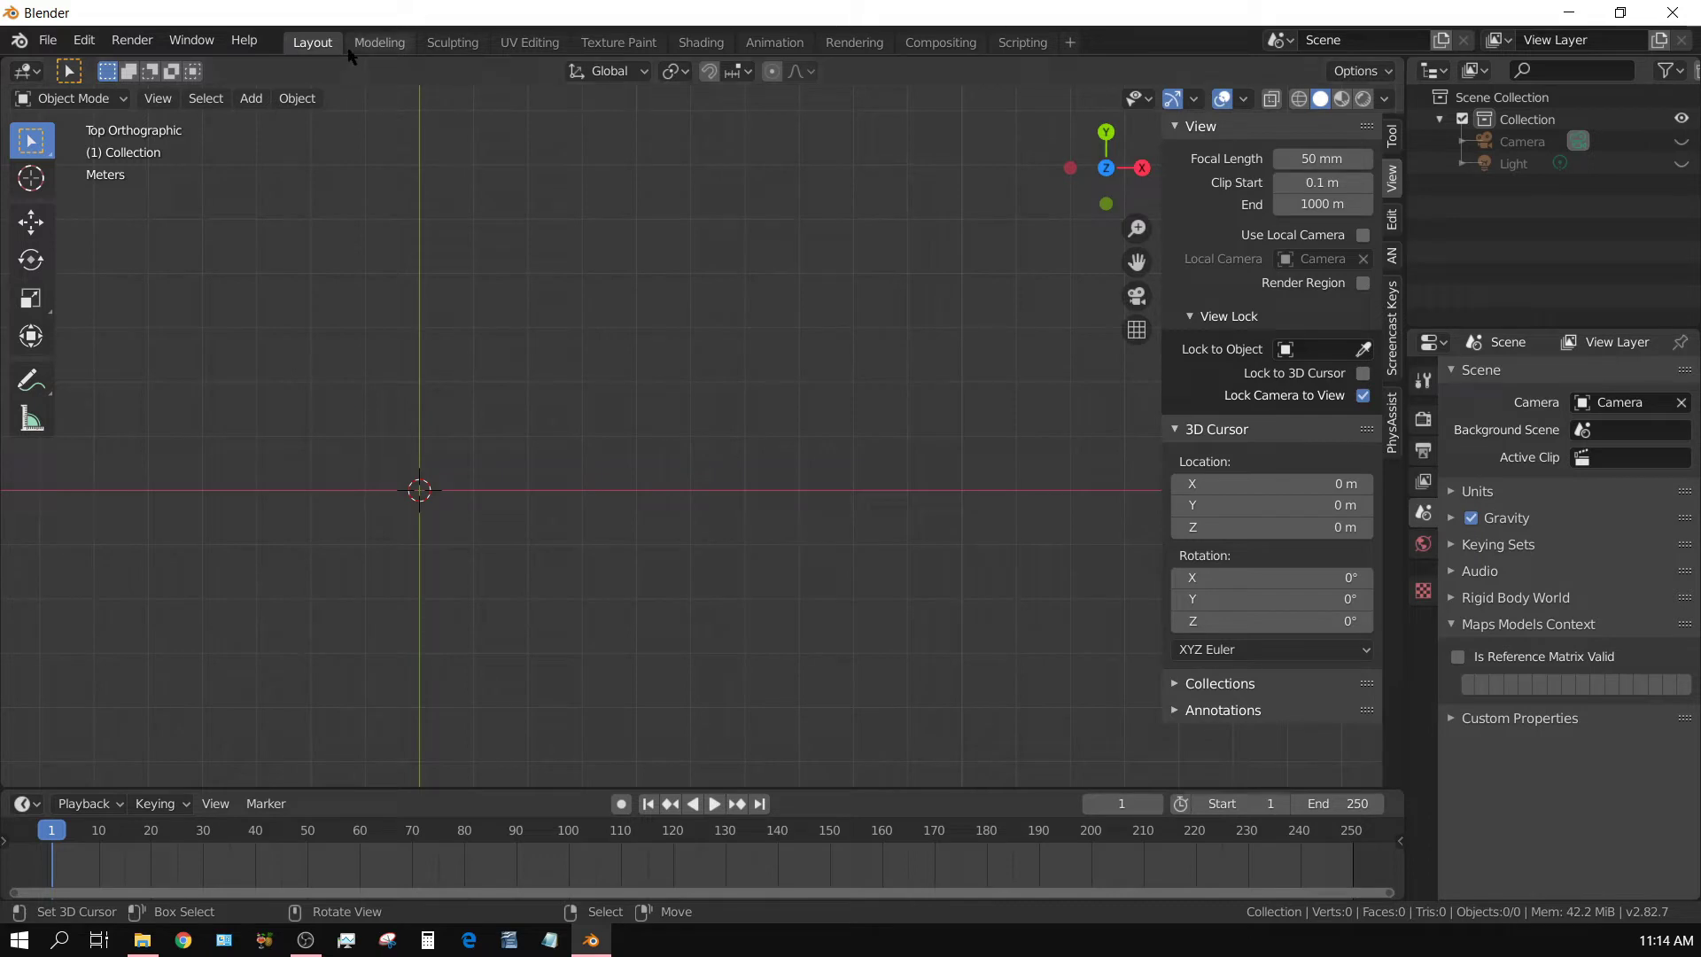
{"action": "left_click", "coordinate": [262, 104]}
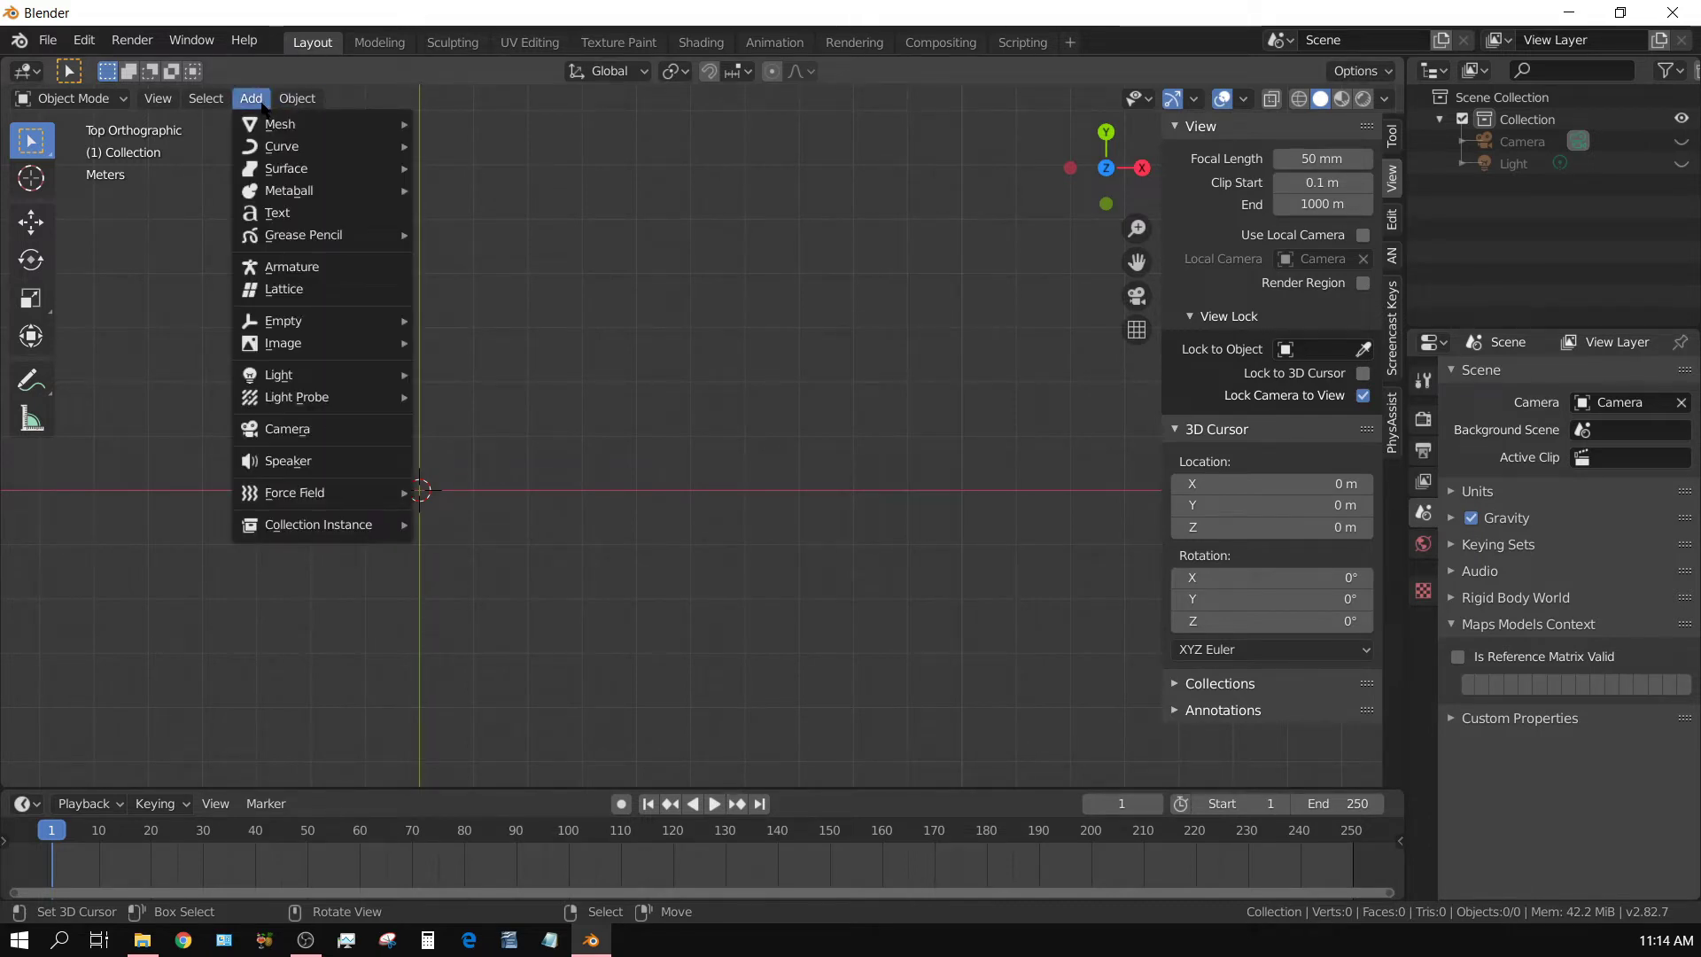
{"action": "mouse_move", "coordinate": [270, 124]}
{"action": "left_click", "coordinate": [462, 124]}
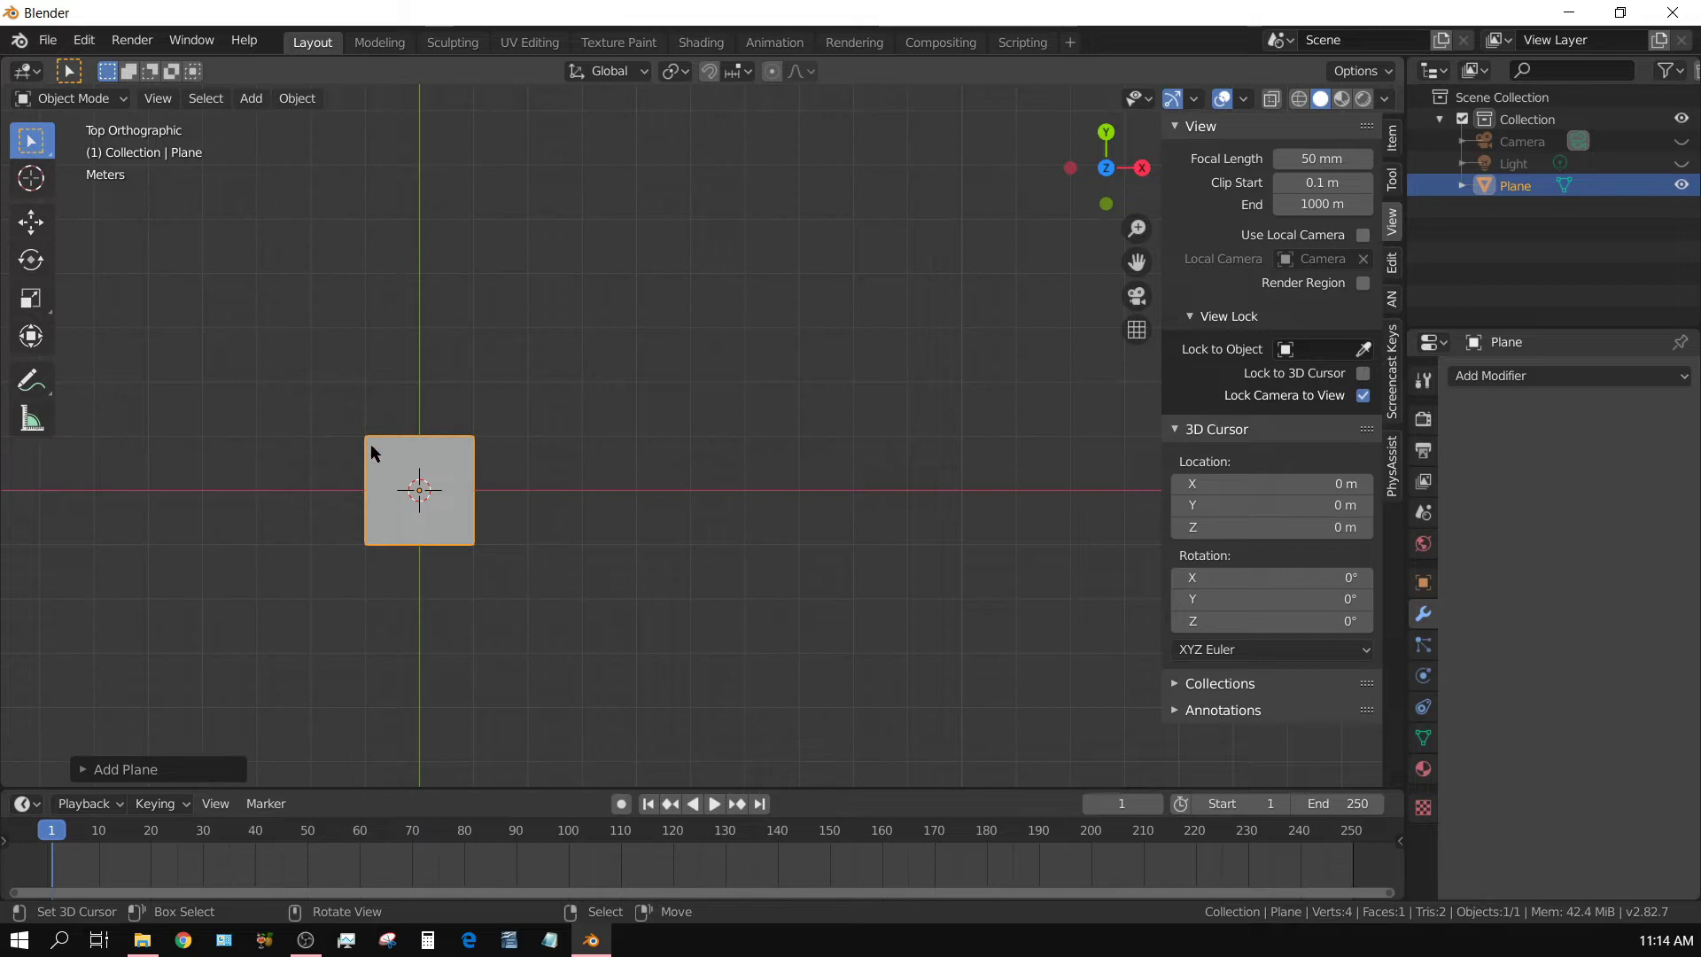
Set the plane's X dimension to 3 m
{"action": "scroll", "coordinate": [461, 570], "scroll_direction": "up", "scroll_amount": 3}
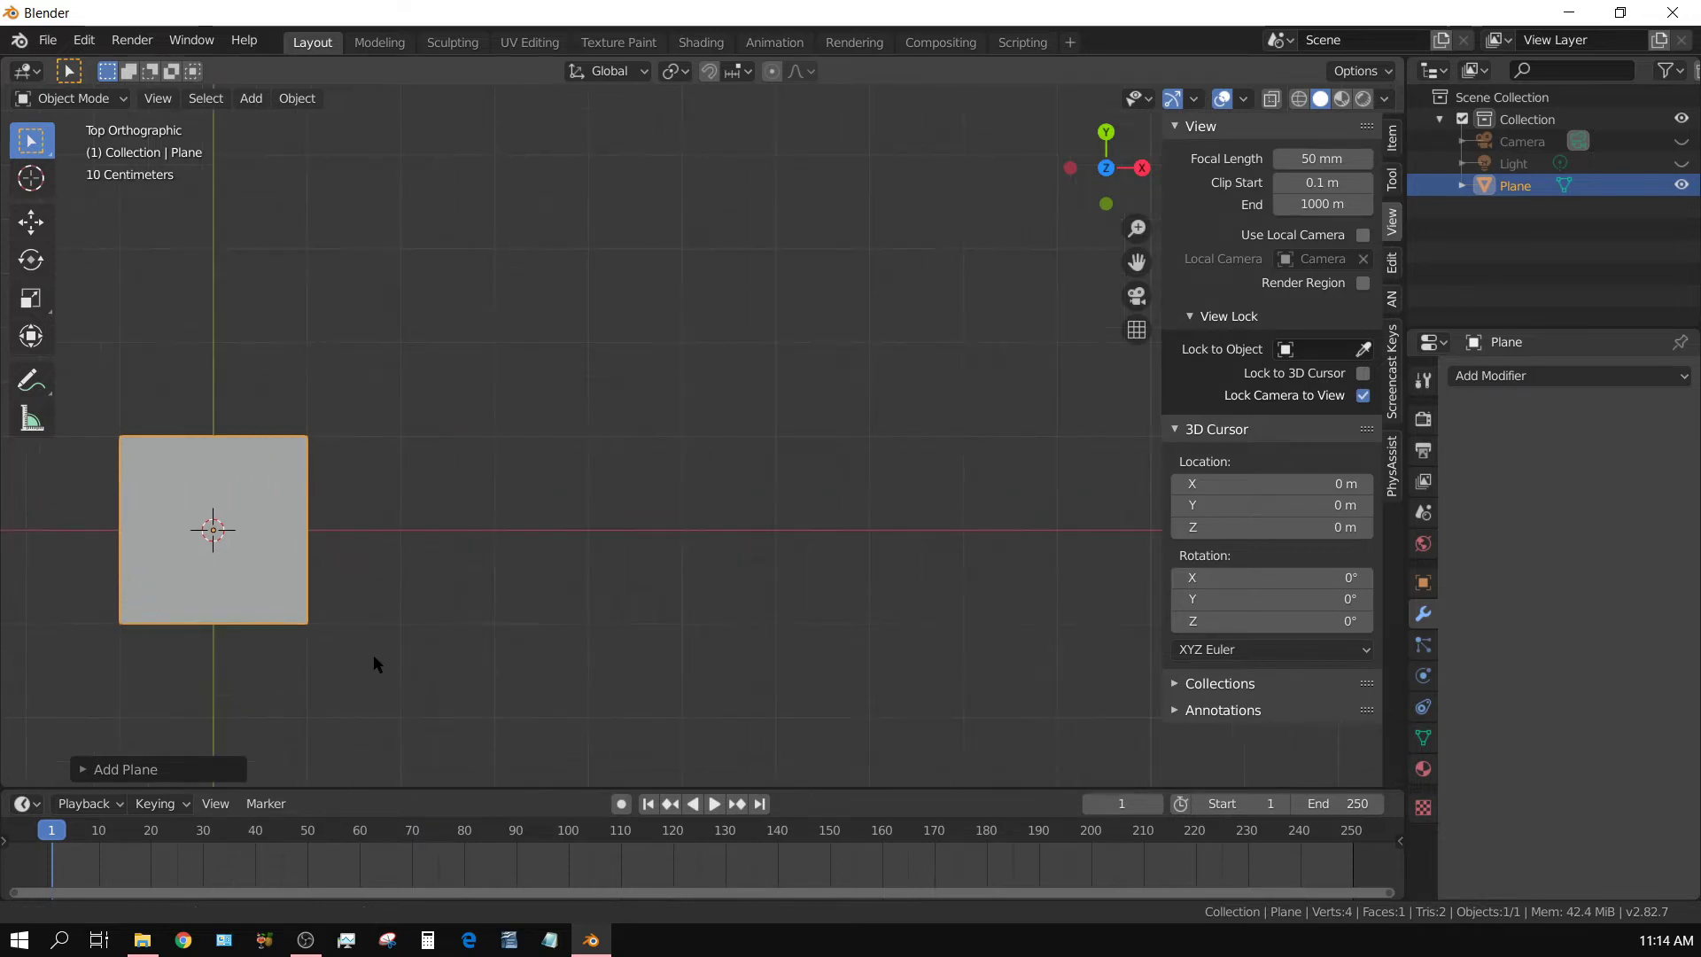
{"action": "middle_click_drag", "start_coordinate": [373, 665], "coordinate": [698, 561], "text": "shift"}
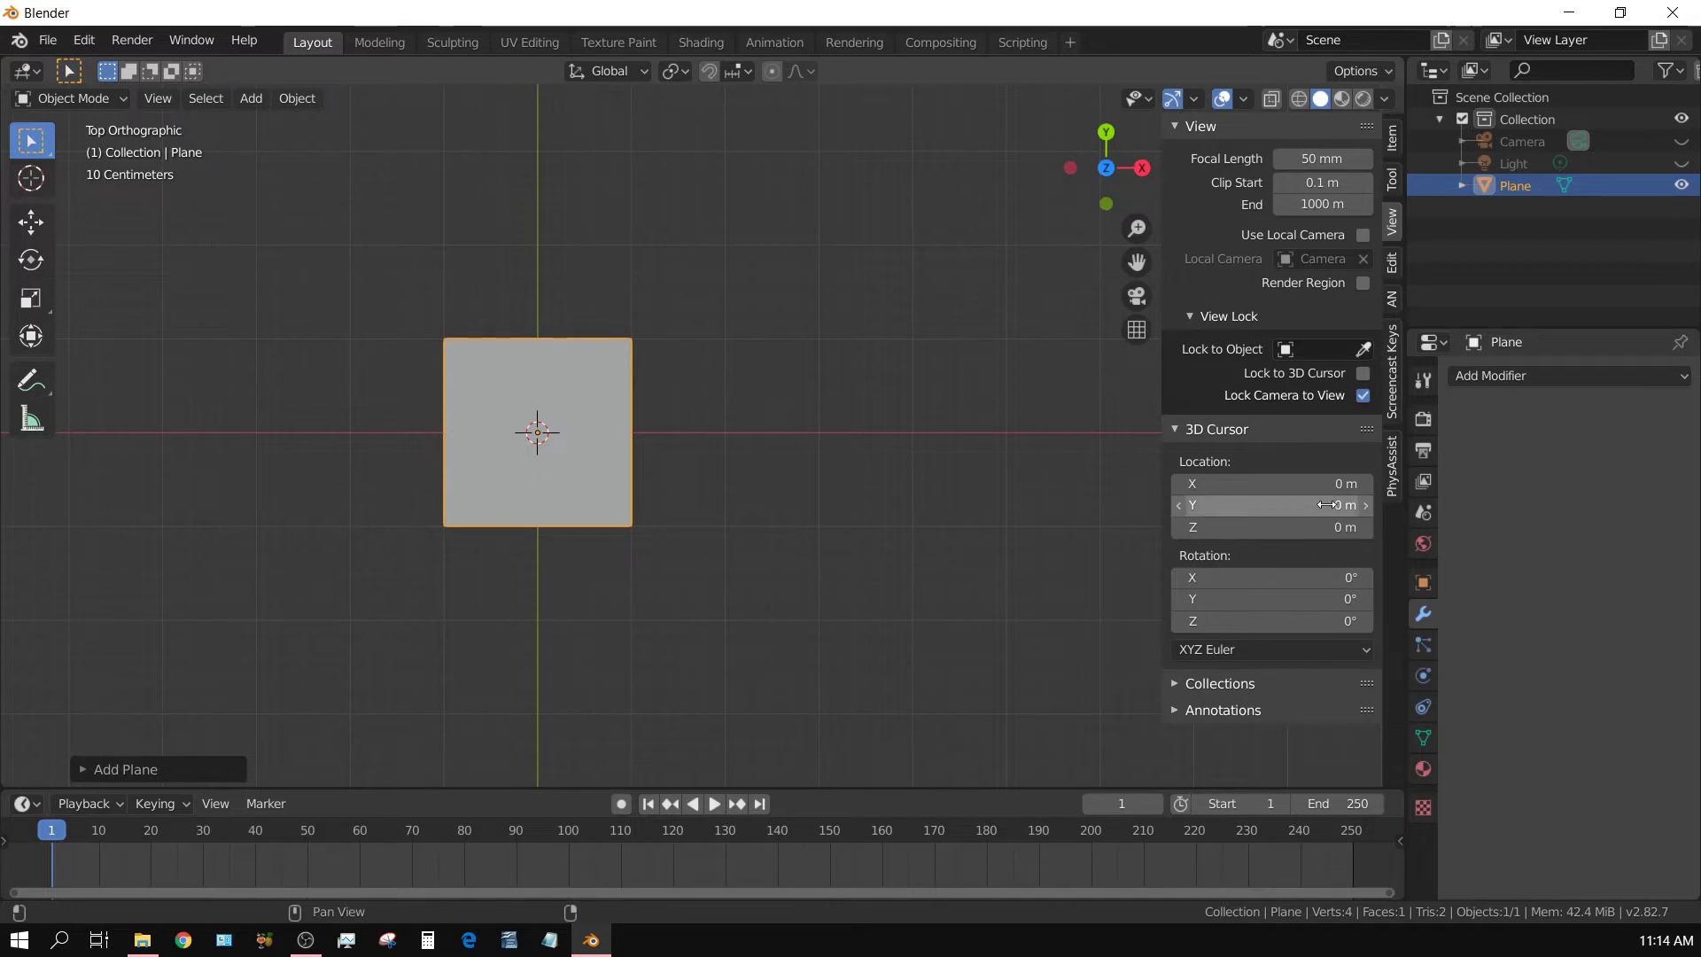
{"action": "left_click", "coordinate": [1392, 140]}
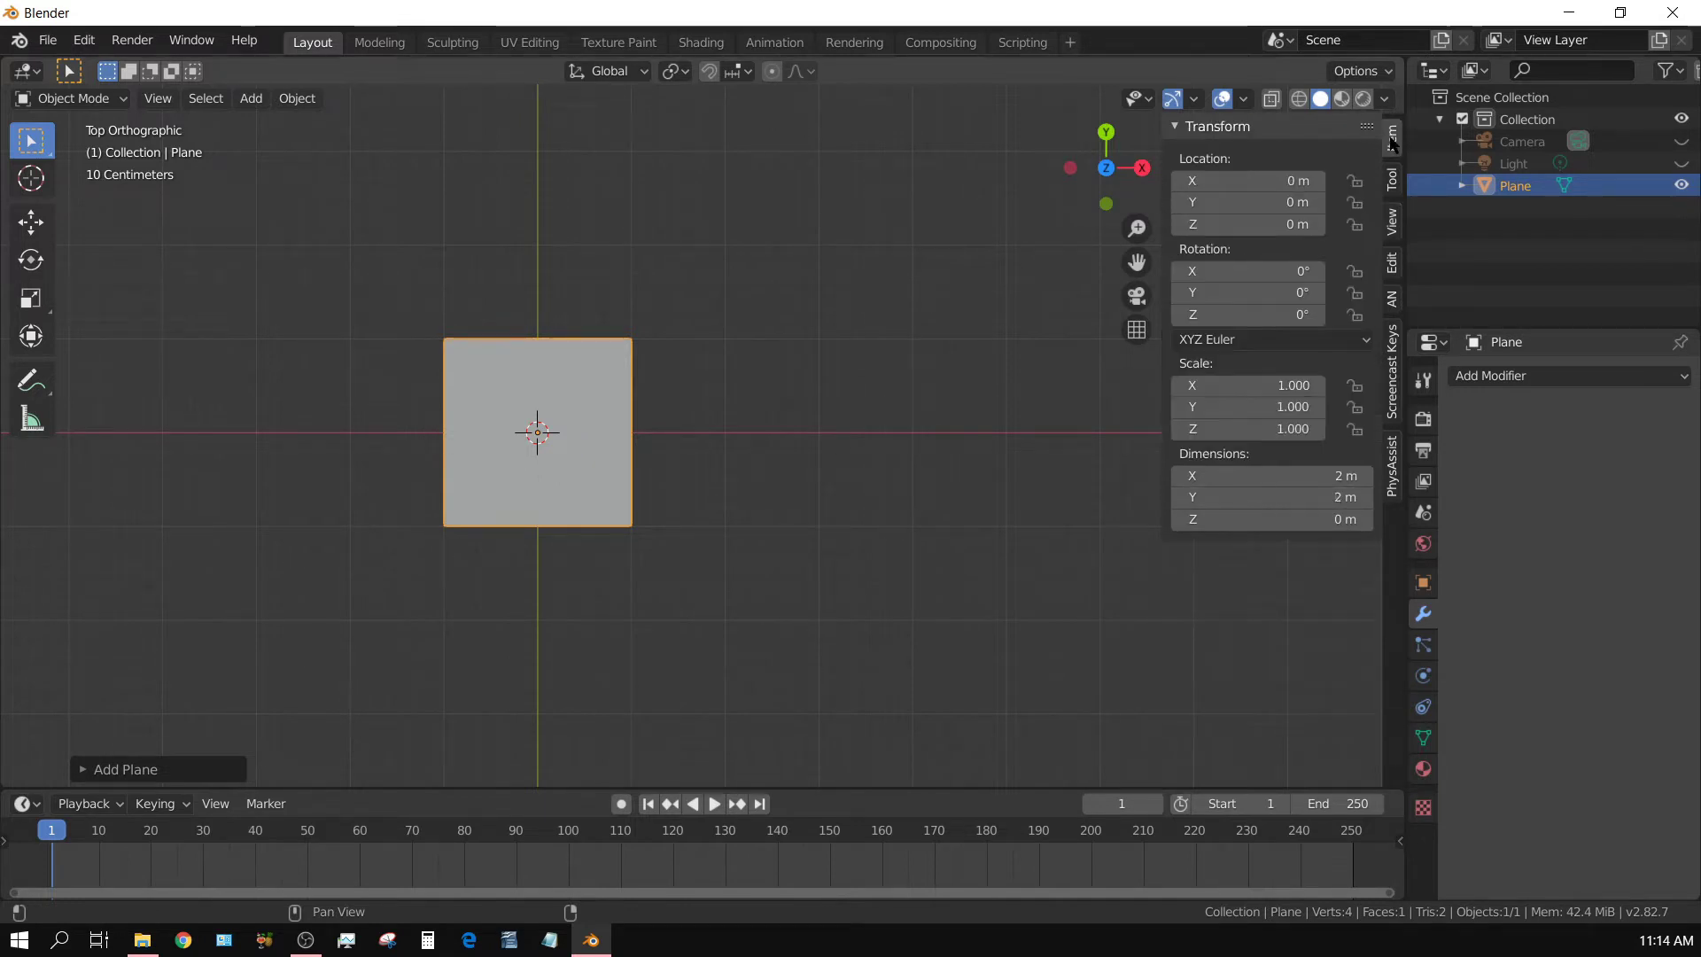
{"action": "left_click", "coordinate": [1259, 473]}
{"action": "type", "text": "3"}
{"action": "key", "text": "Return"}
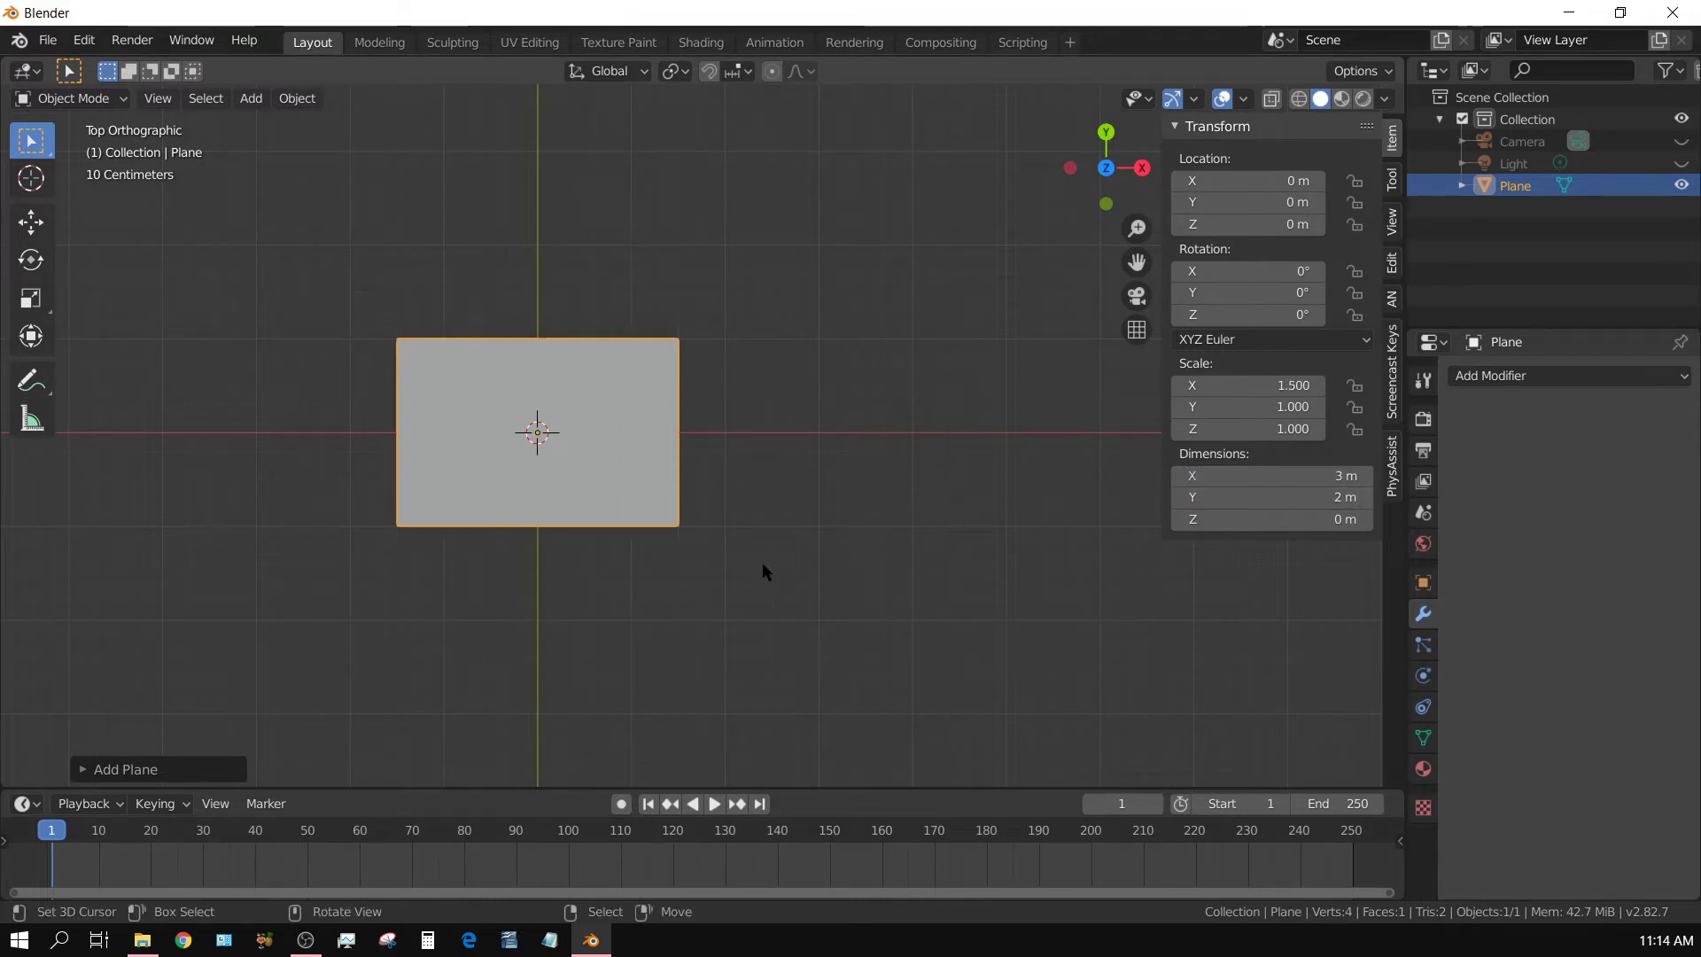
In Edit Mode, divide the plane into three equal columns along X using Loop Cut with 2 cuts
{"action": "key", "text": "Tab"}
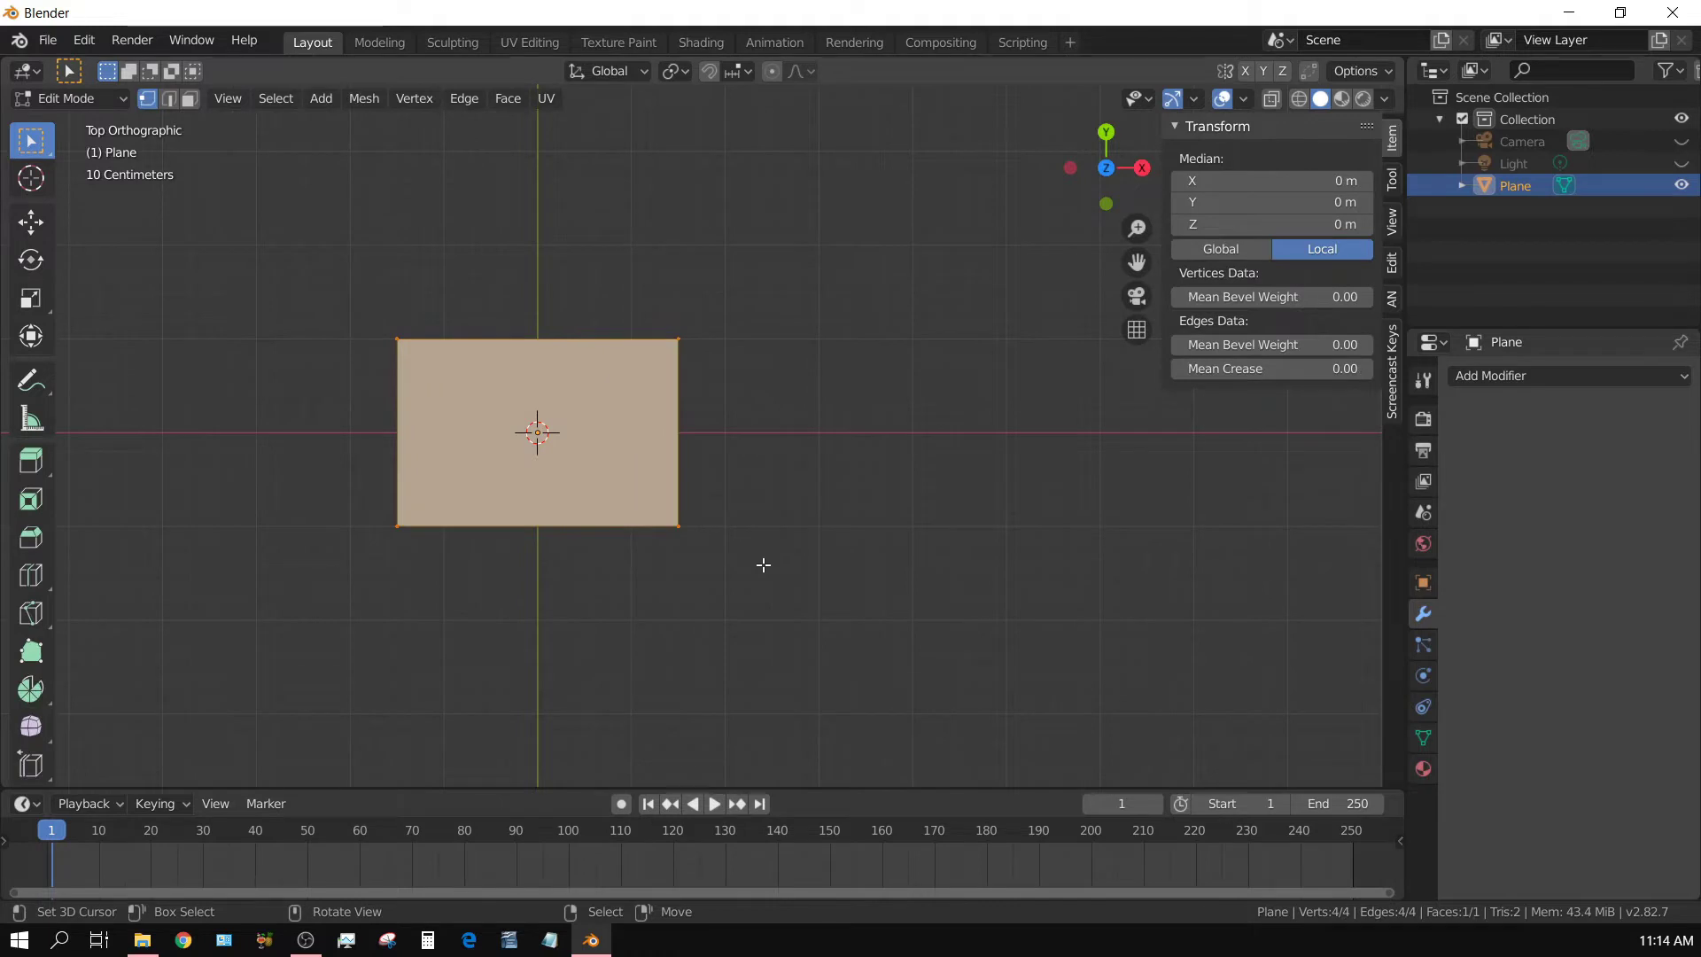
{"action": "scroll", "coordinate": [764, 564], "scroll_direction": "up", "scroll_amount": 3}
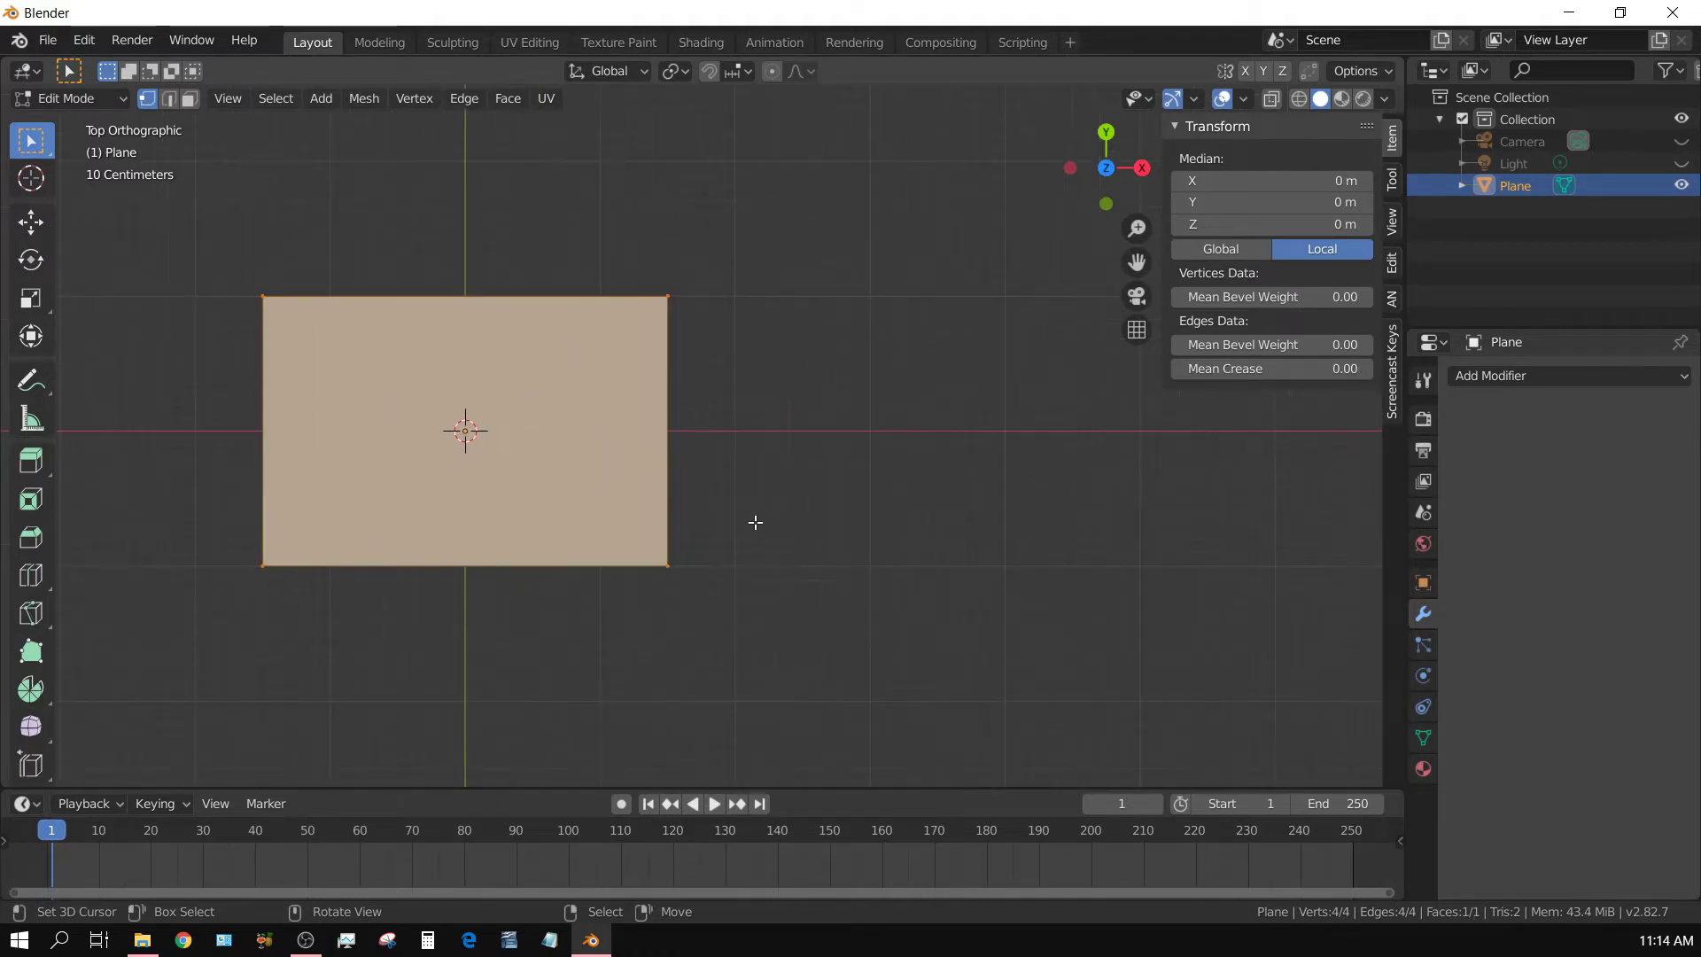
{"action": "middle_click_drag", "start_coordinate": [755, 522], "coordinate": [960, 602], "text": "shift"}
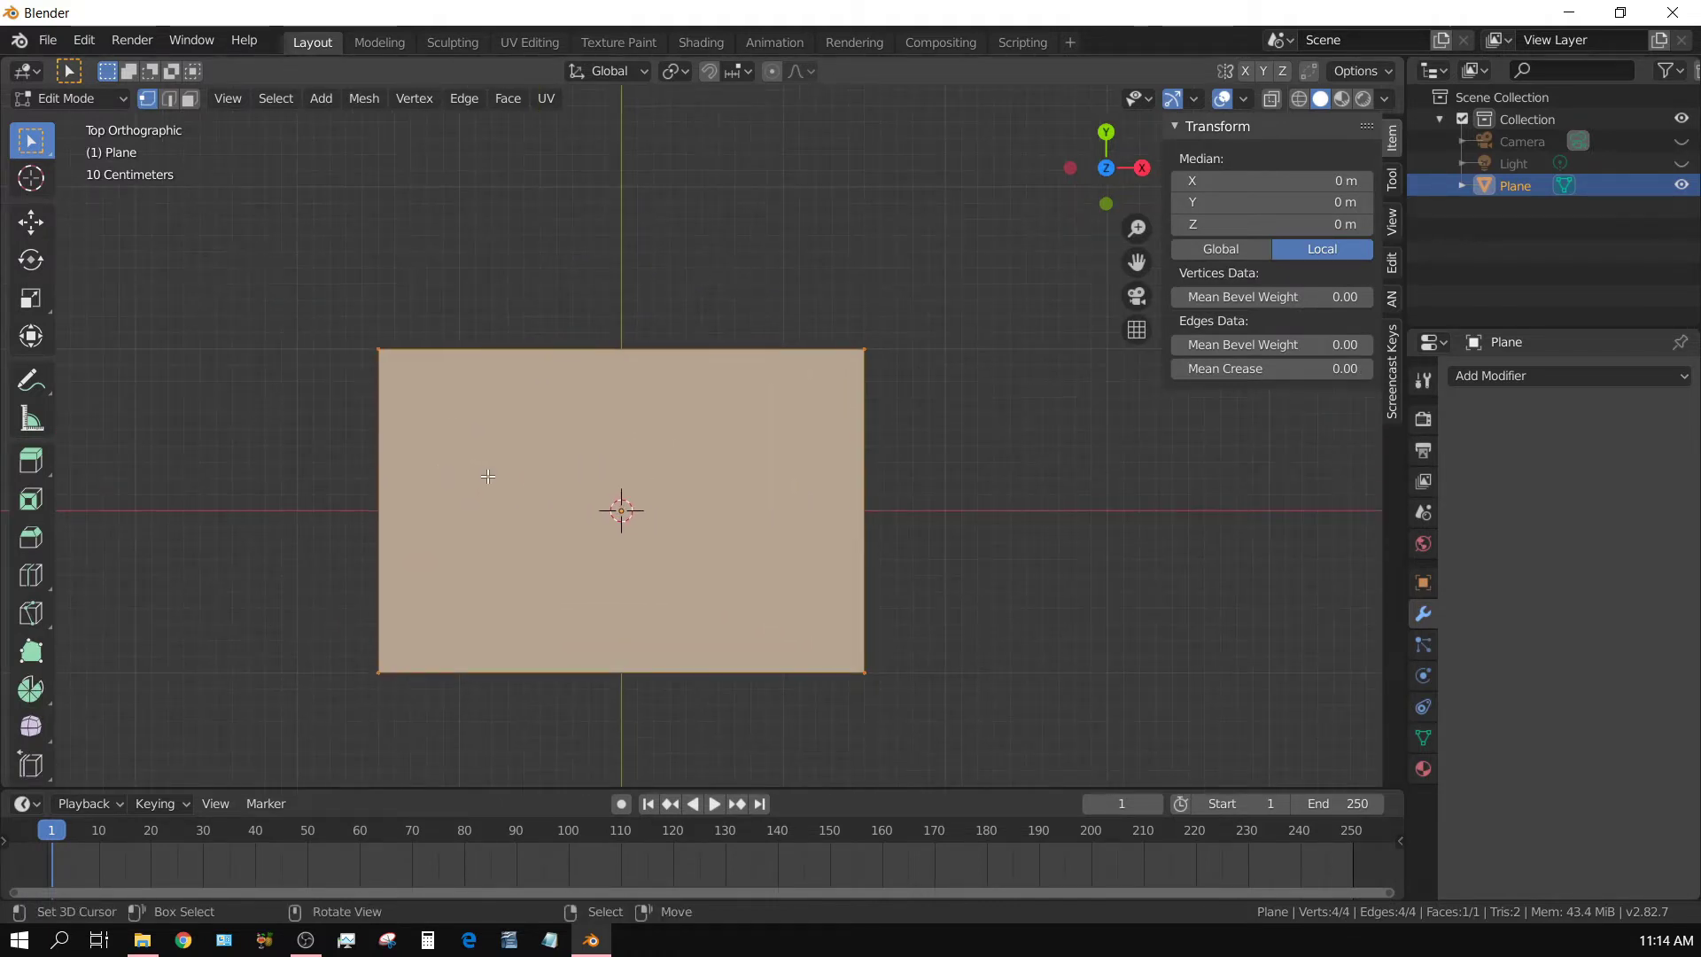
{"action": "scroll", "coordinate": [153, 636], "scroll_direction": "down", "scroll_amount": 1}
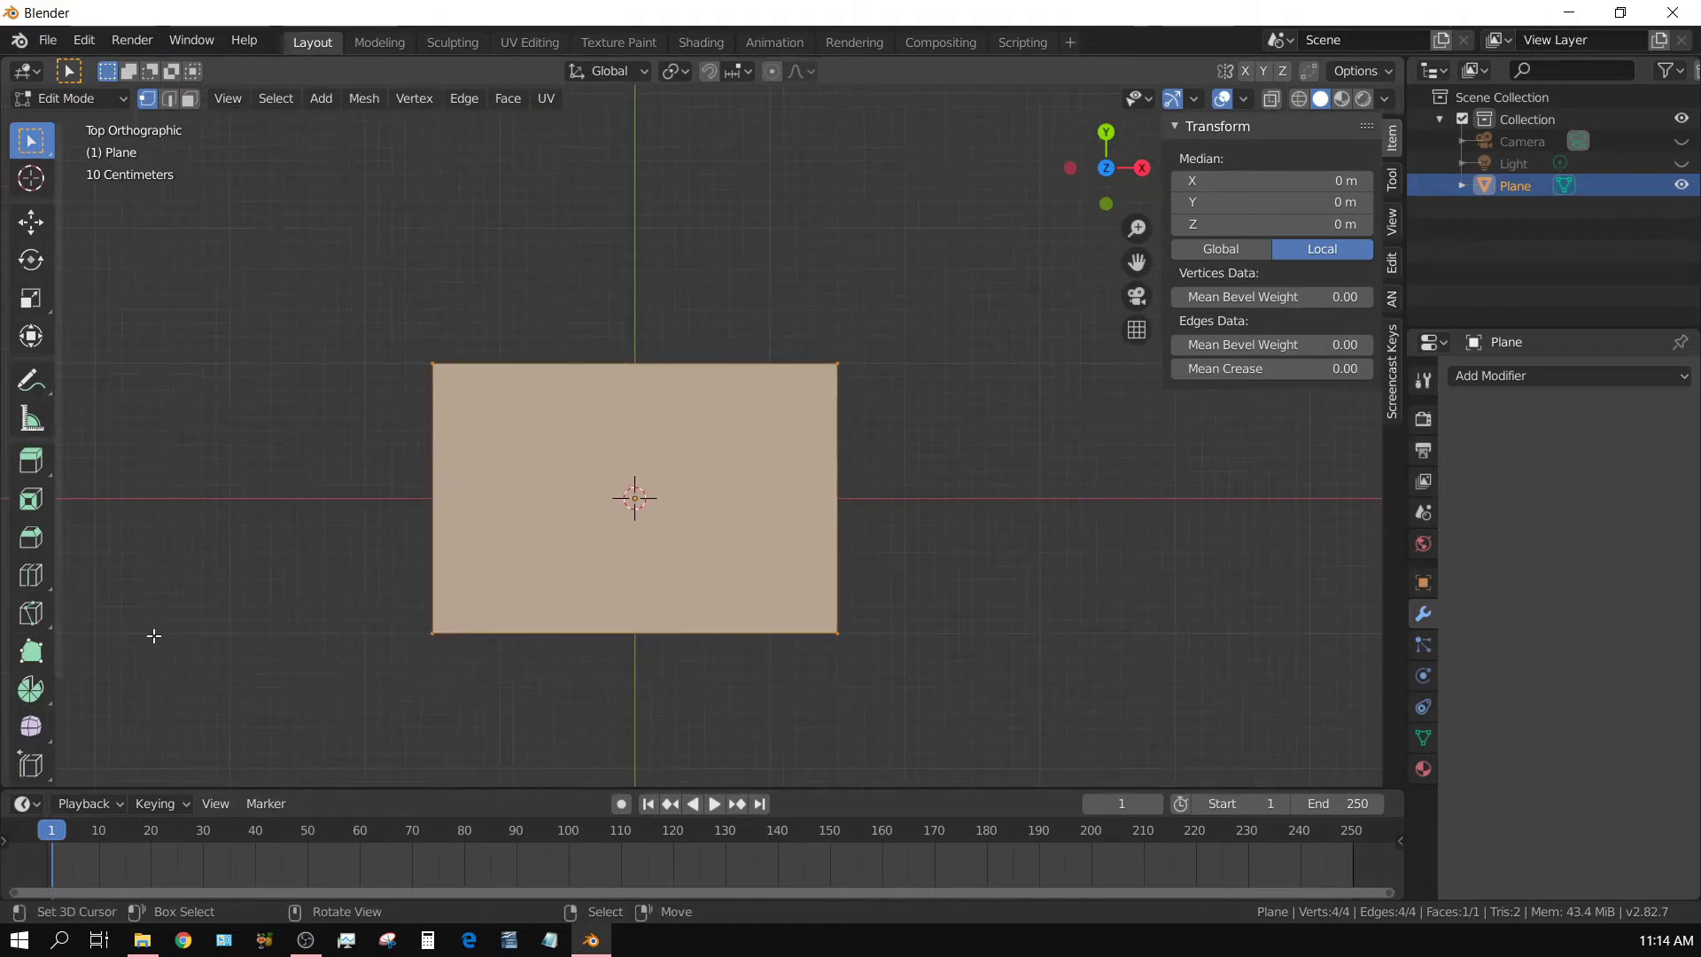
{"action": "left_click", "coordinate": [36, 577]}
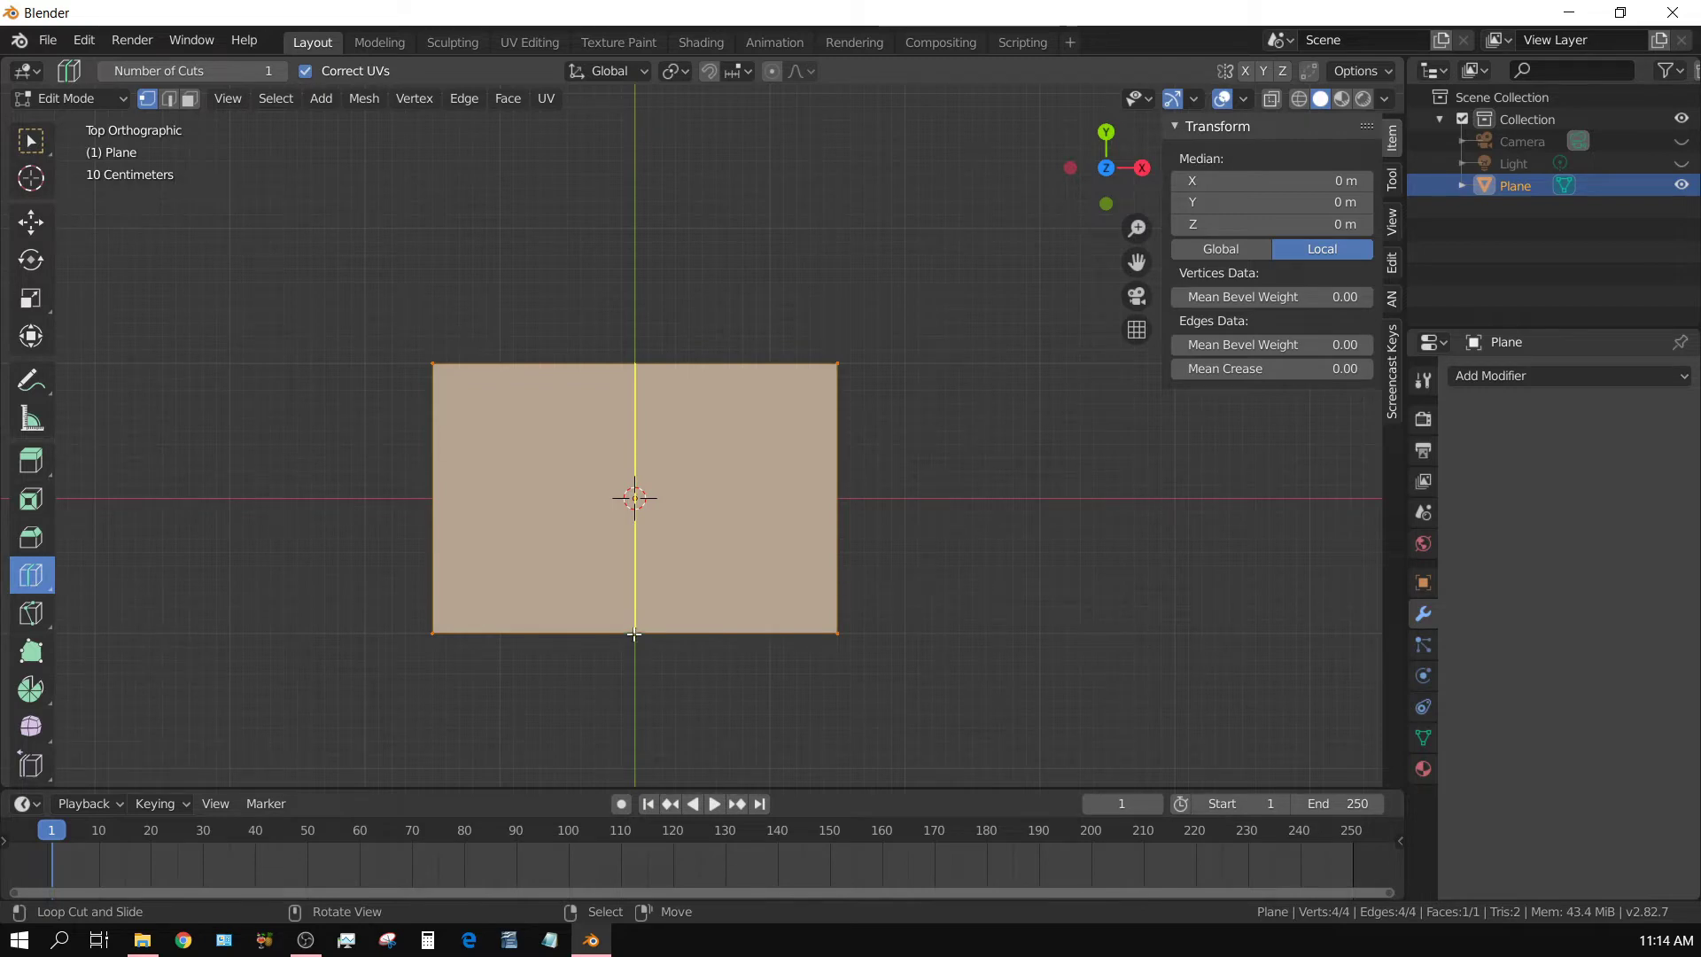
{"action": "left_click", "coordinate": [634, 627]}
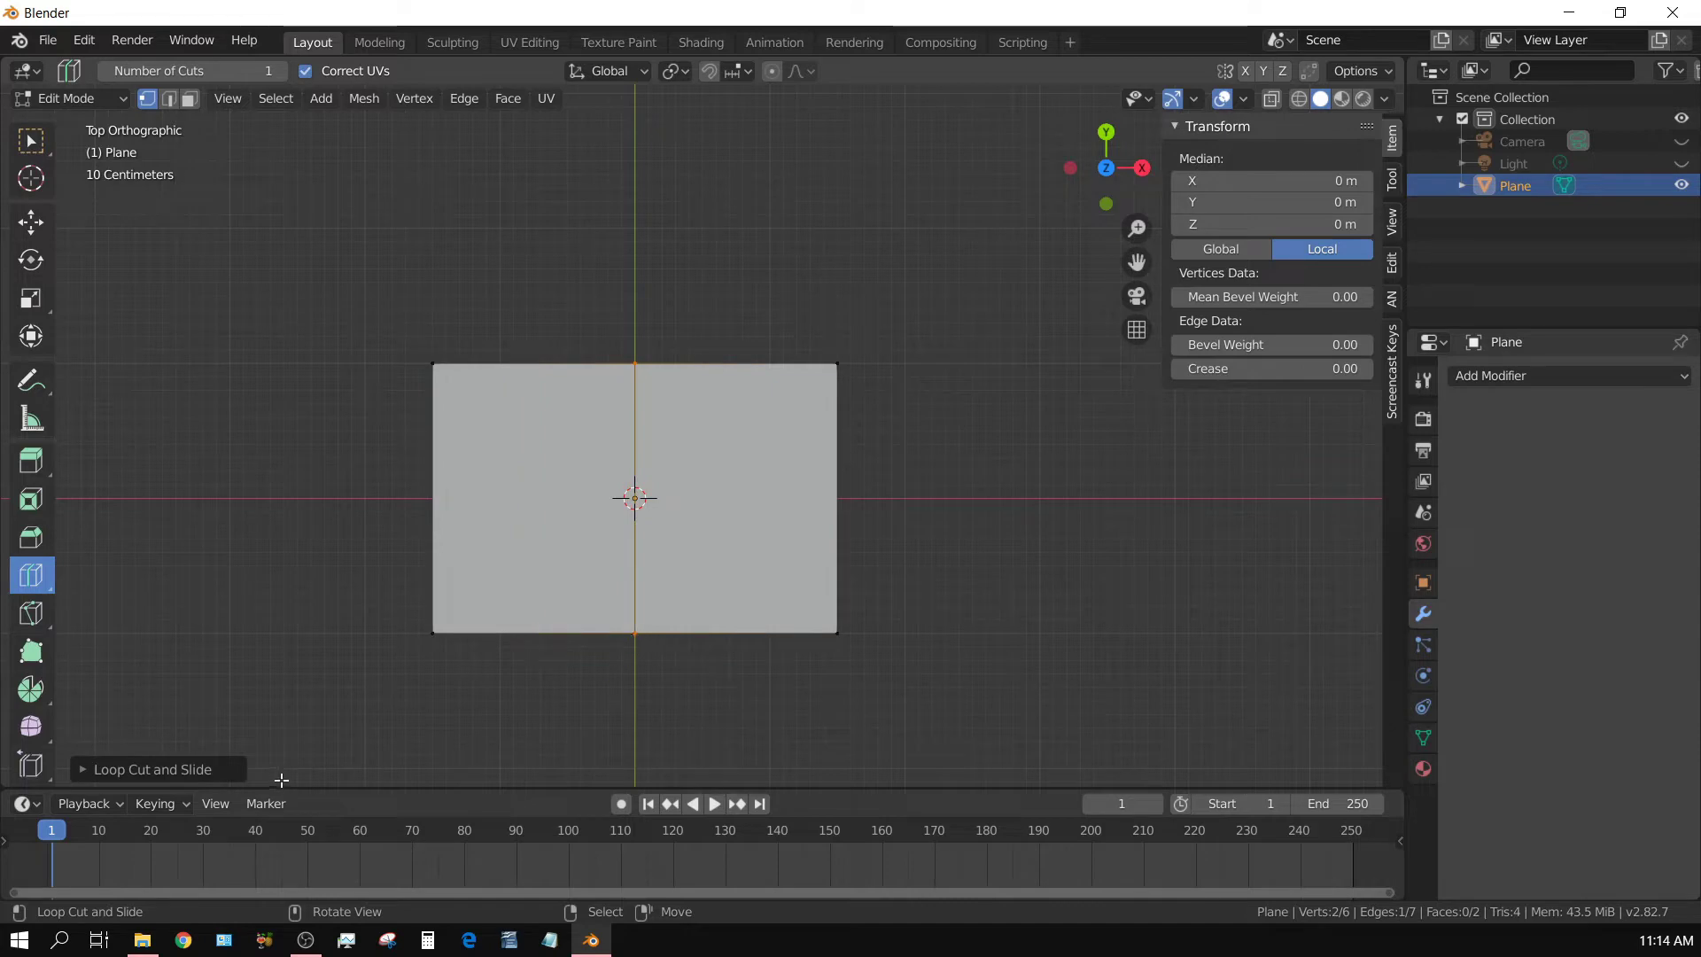
{"action": "left_click", "coordinate": [81, 773]}
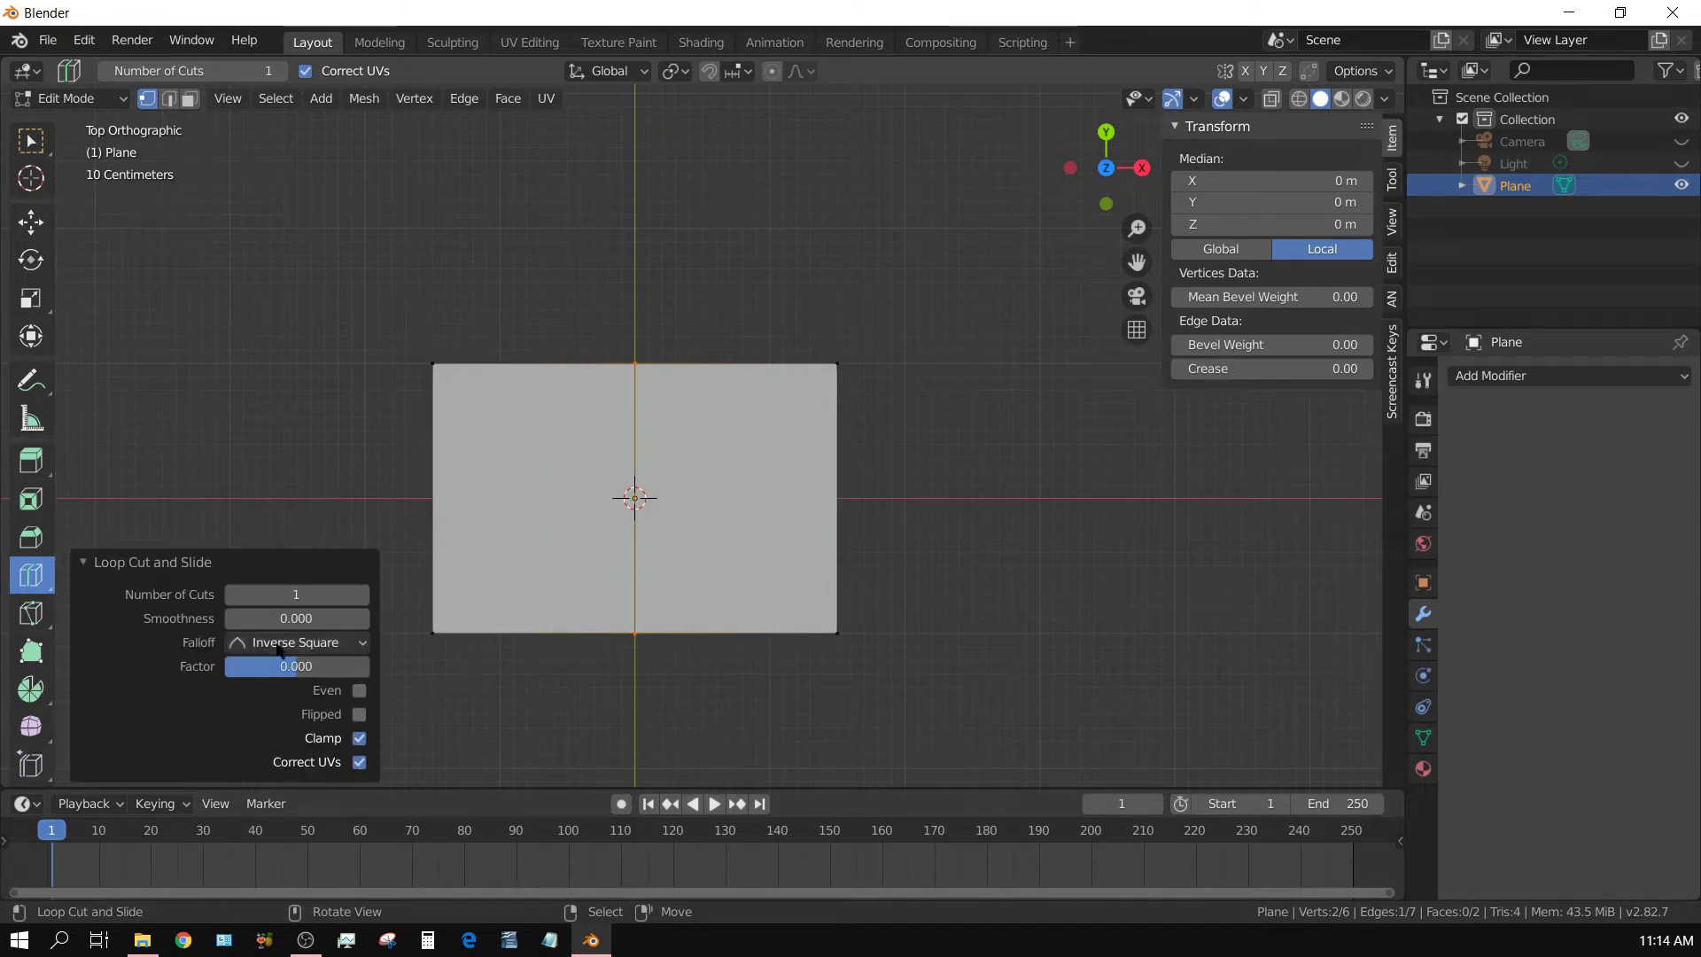
{"action": "left_click", "coordinate": [363, 596]}
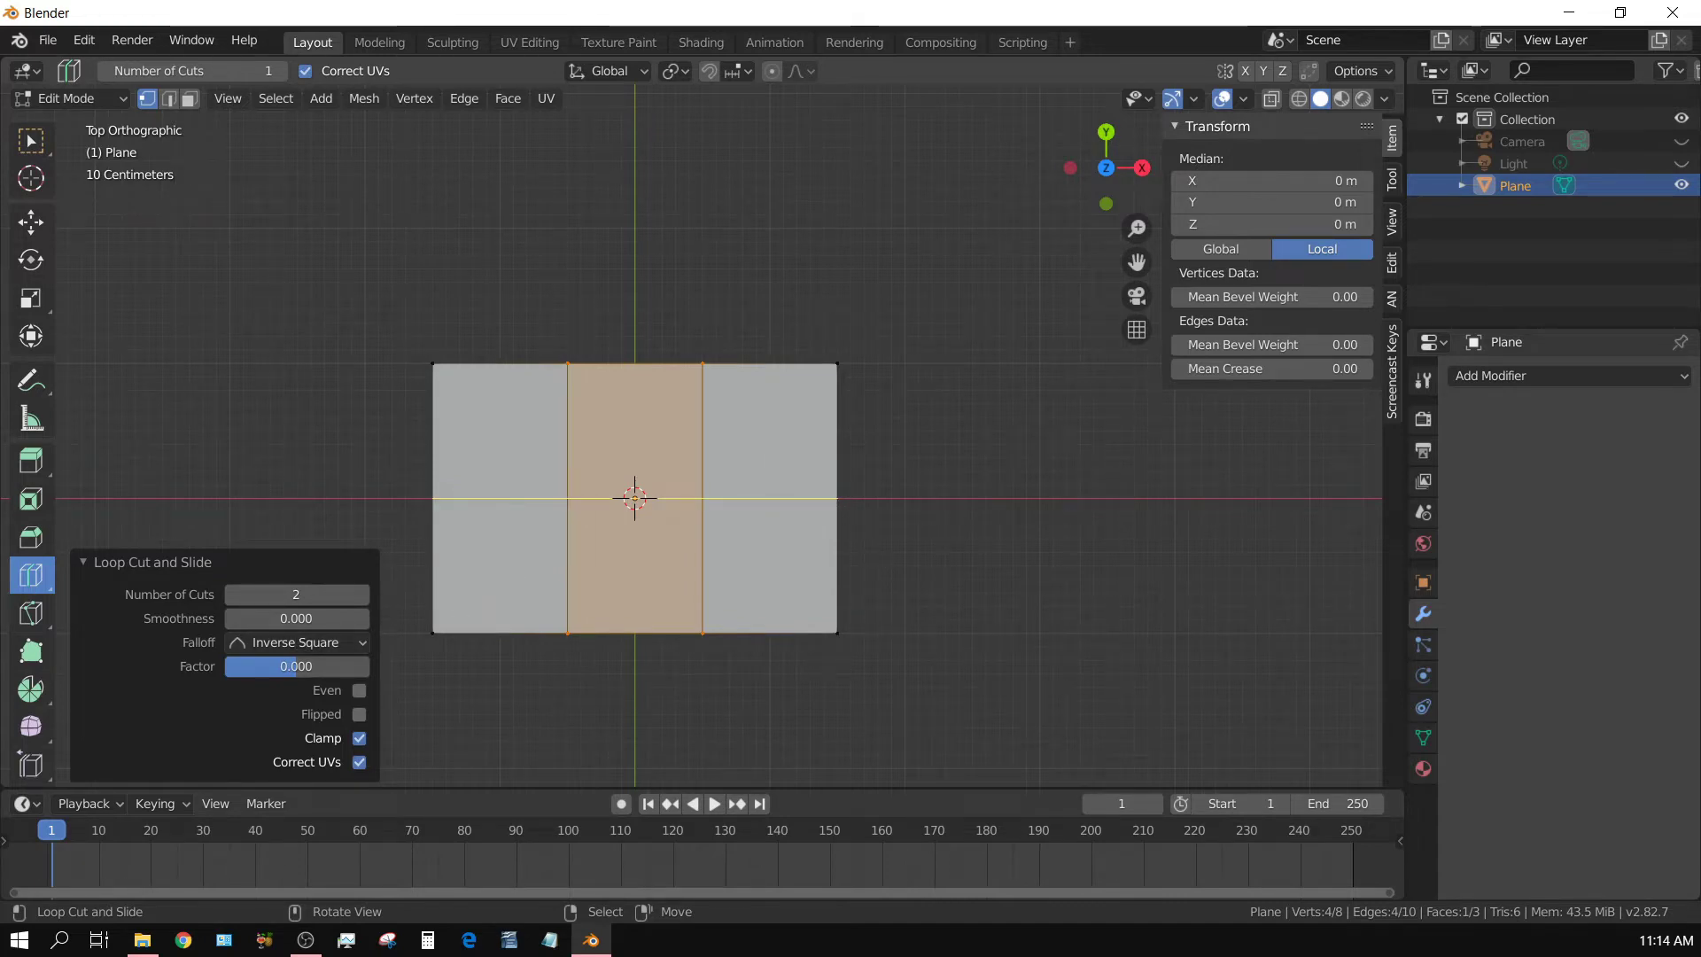
Add one centred loop cut along the X axis to split the plane into two rows
{"action": "left_click", "coordinate": [833, 501]}
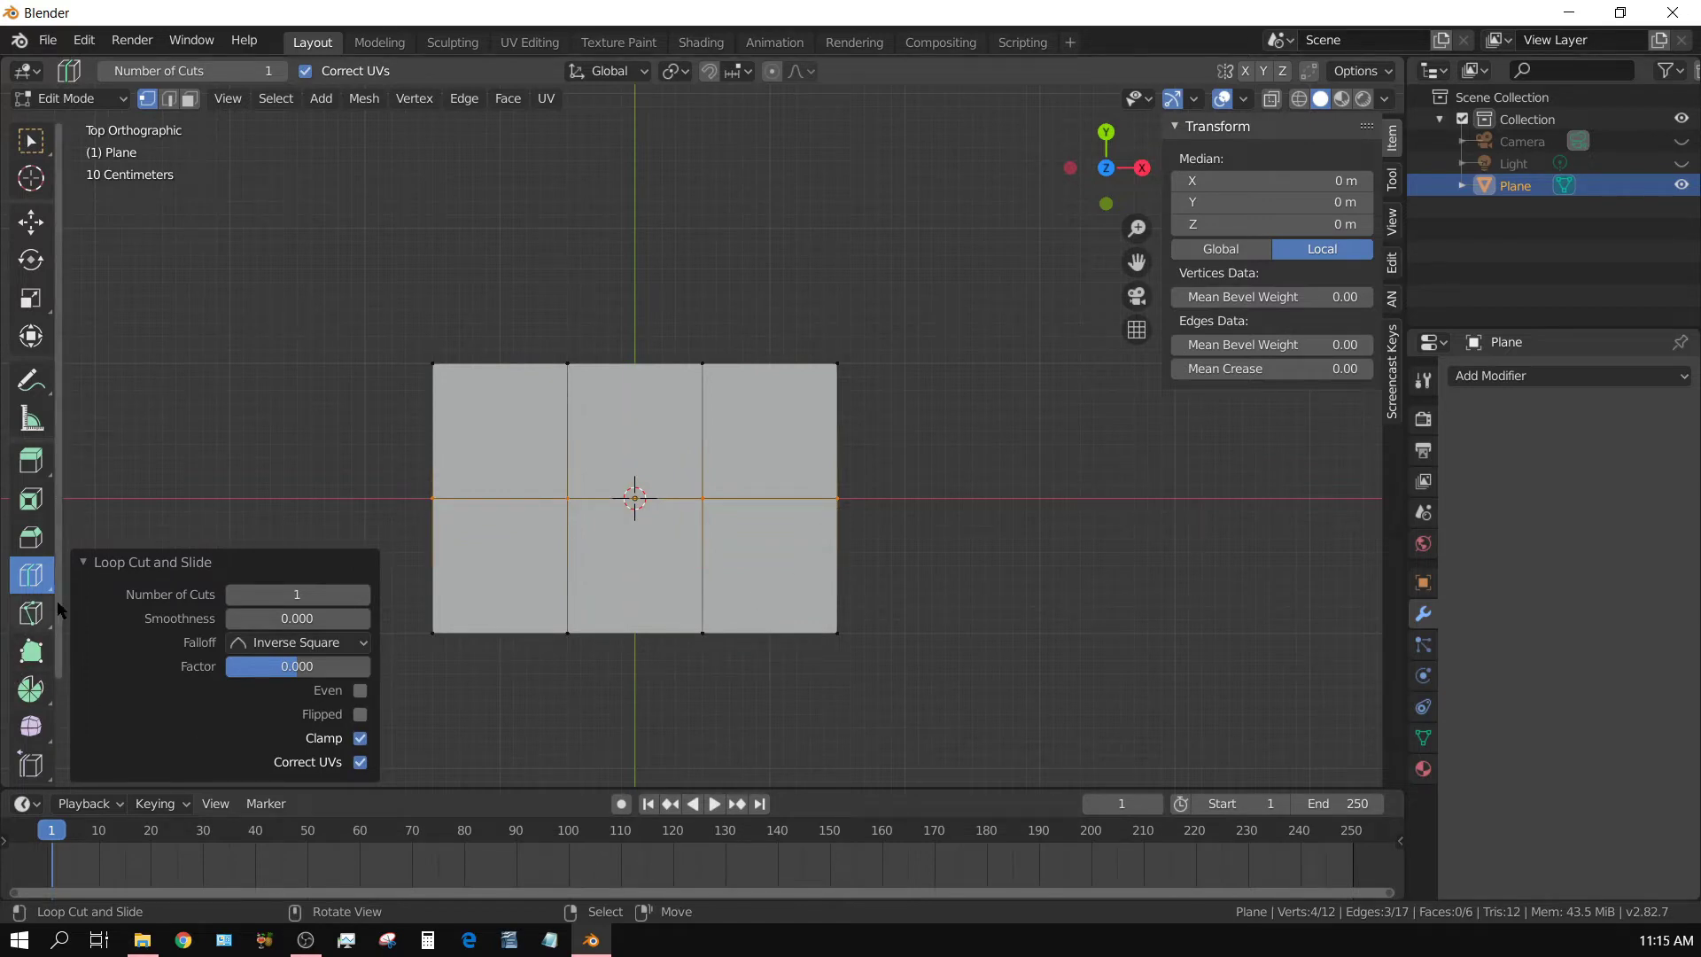
{"action": "left_click", "coordinate": [79, 563]}
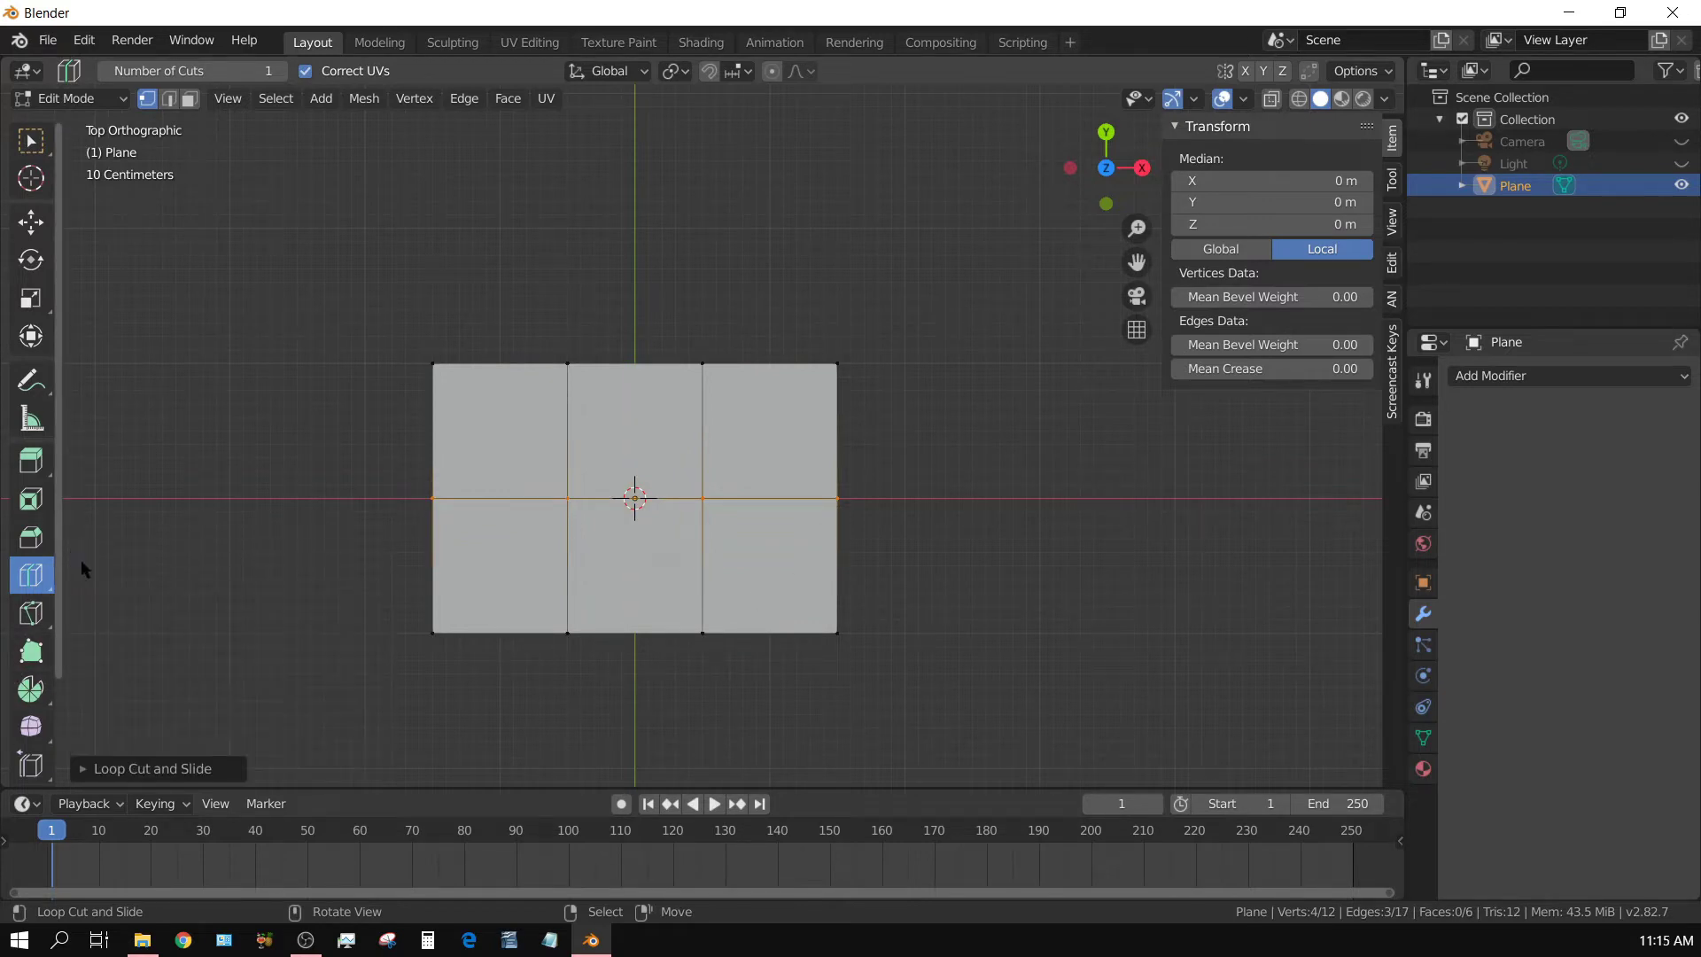
{"action": "left_click", "coordinate": [31, 142]}
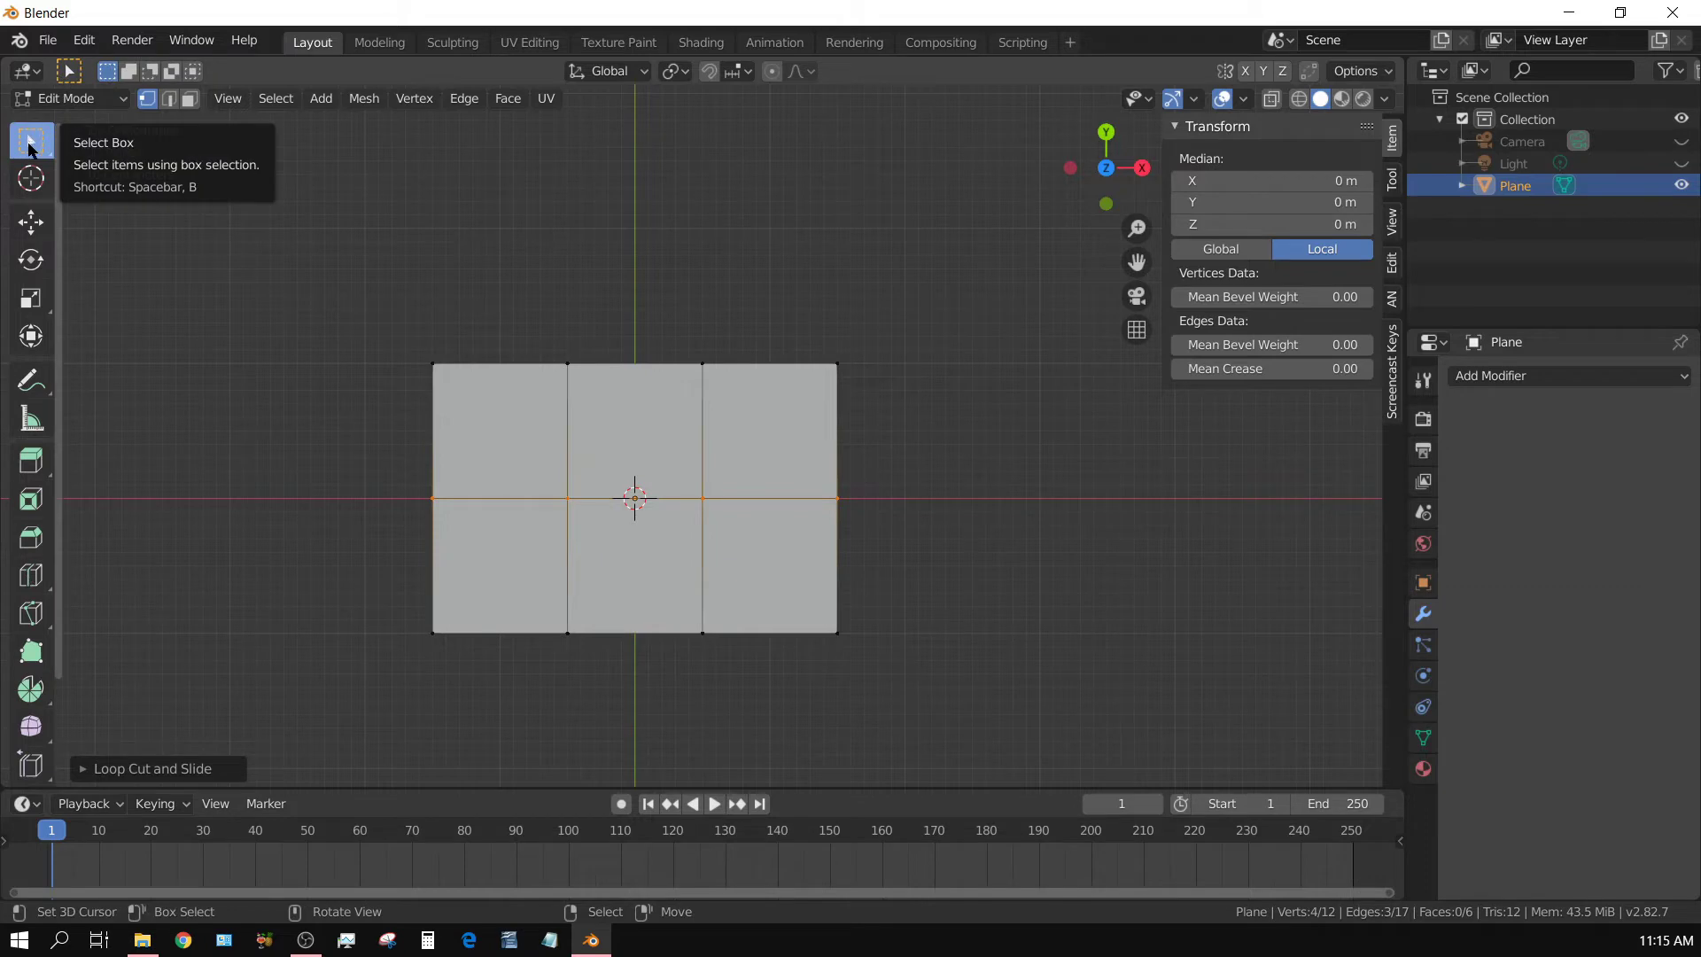
Delete the two diagonally opposite corner faces at +X −Y and −X +Y to leave a Z-shaped outline, and return to Object Mode
{"action": "left_click", "coordinate": [190, 100]}
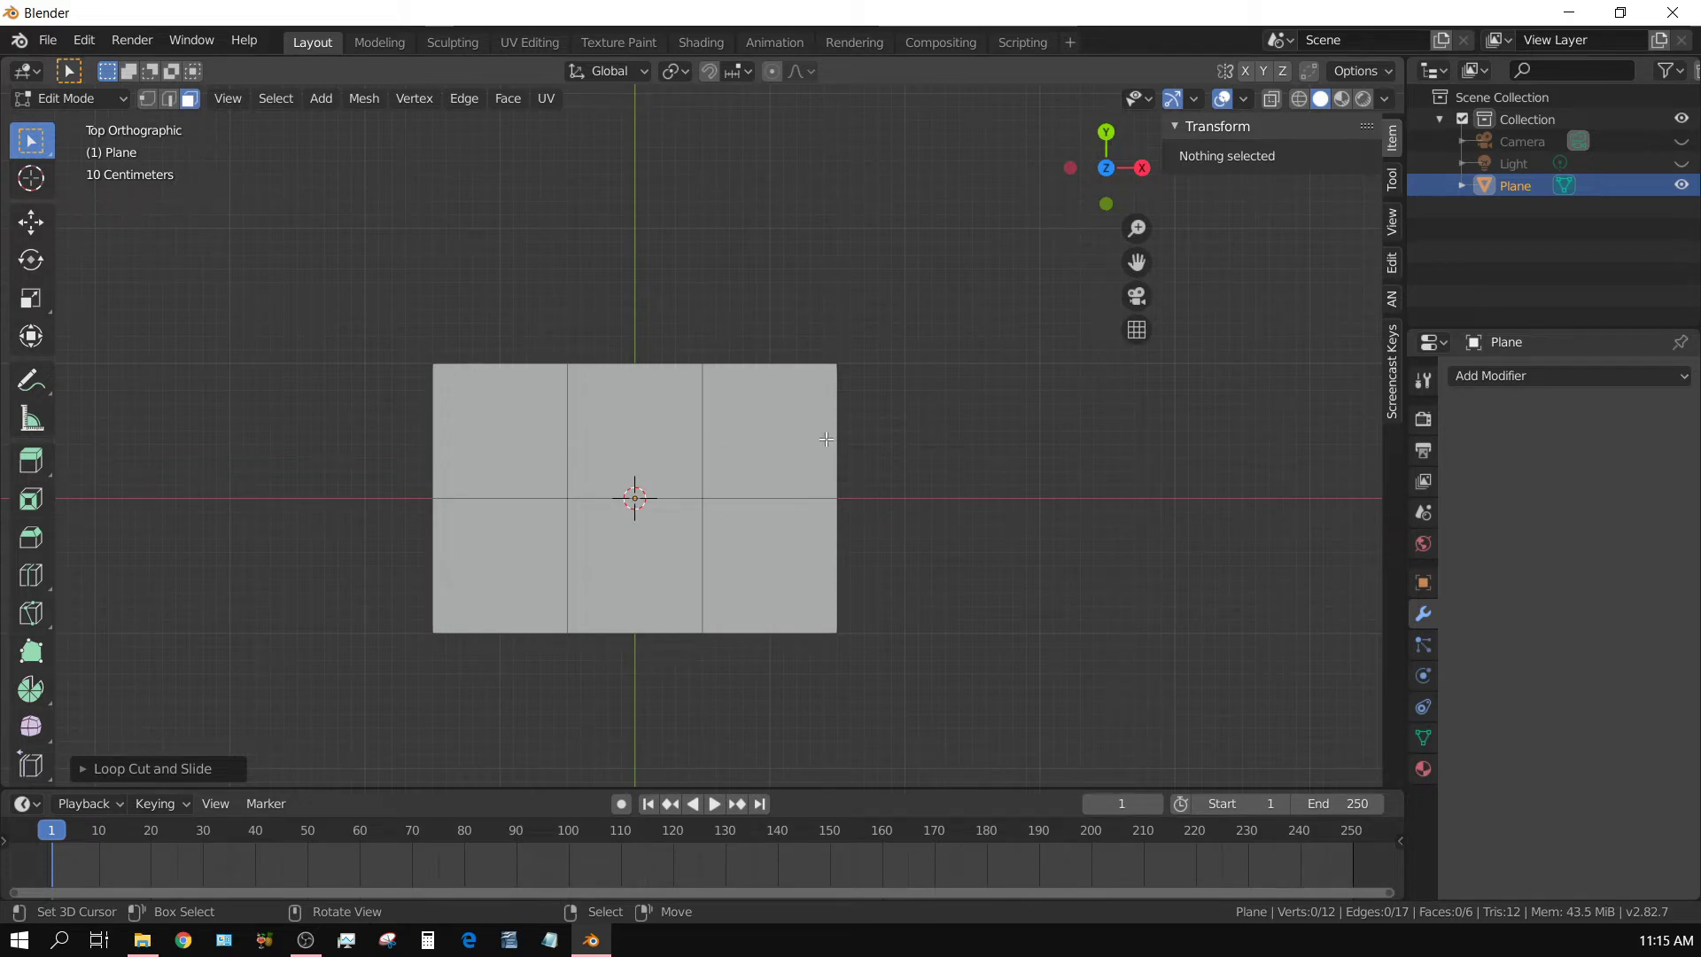
{"action": "left_click", "coordinate": [764, 565]}
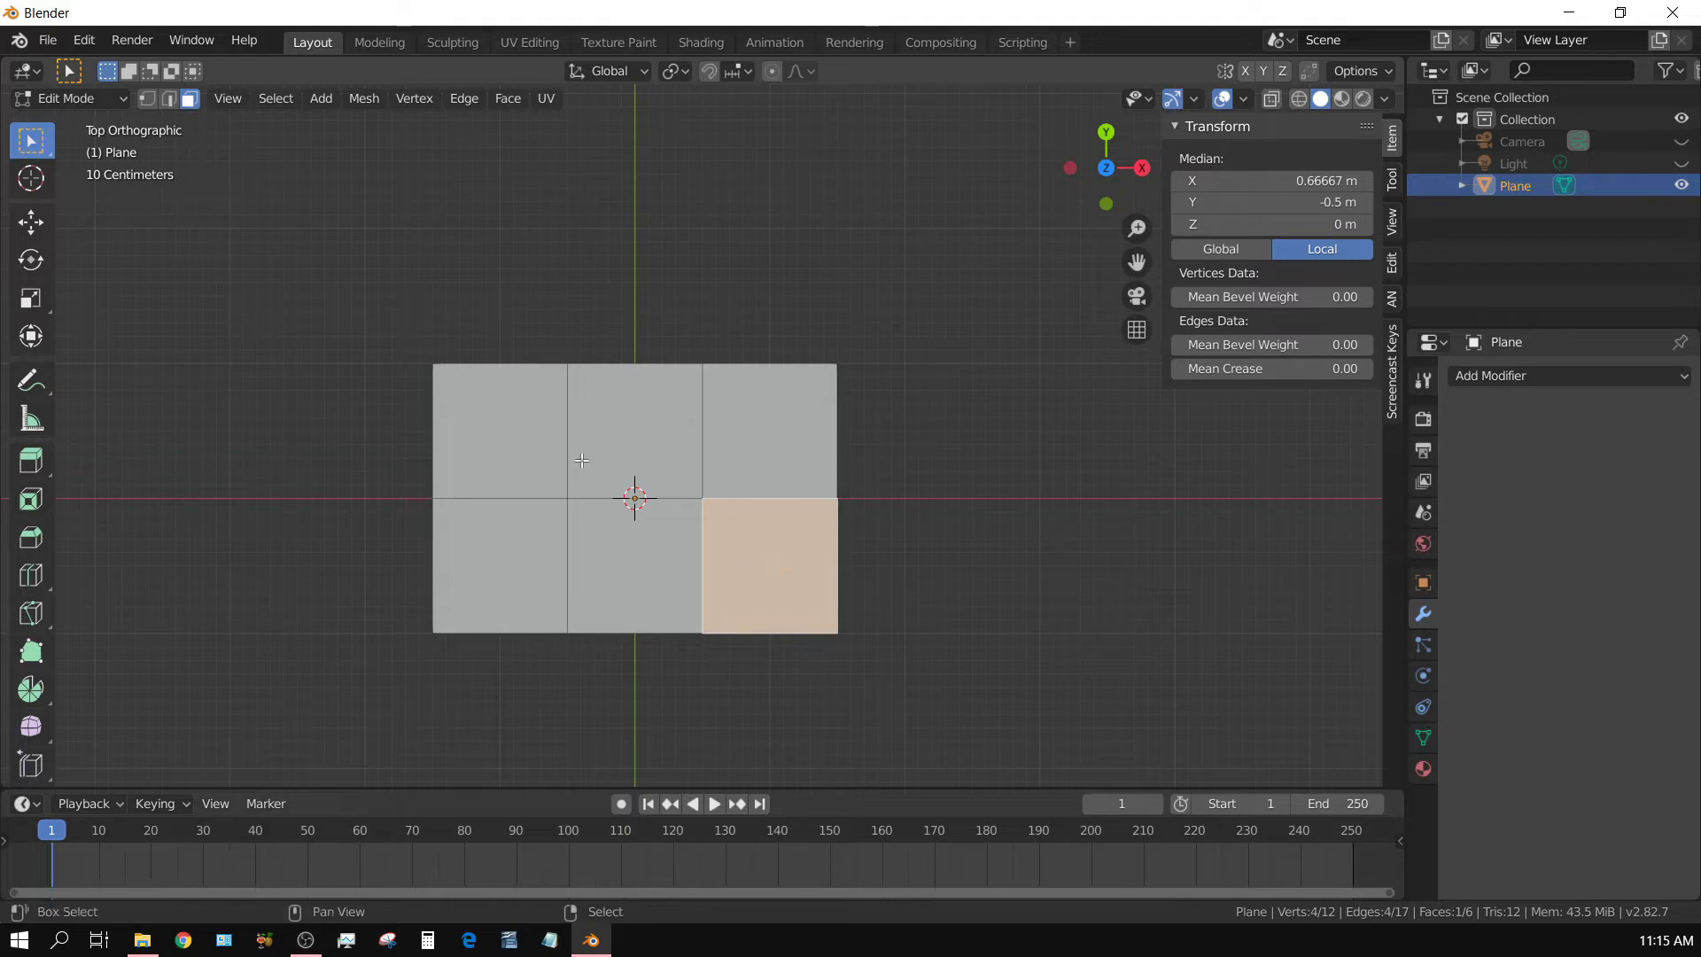
{"action": "left_click", "coordinate": [501, 441], "text": "shift"}
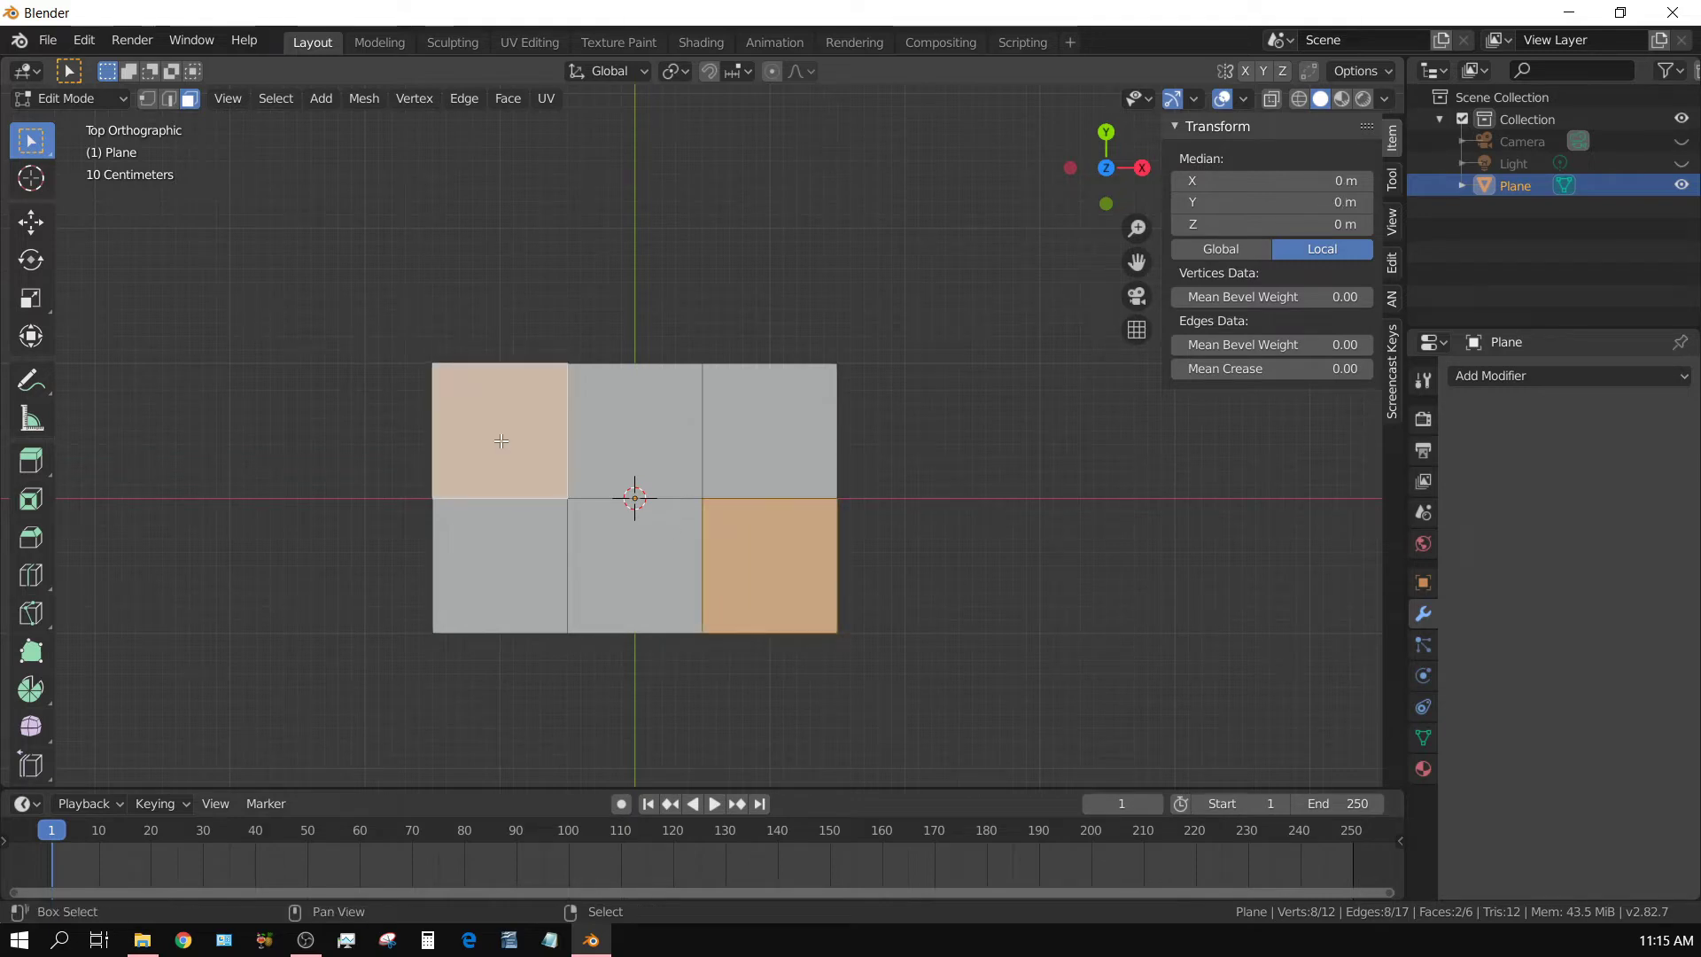
{"action": "key", "text": "x"}
{"action": "left_click", "coordinate": [237, 527]}
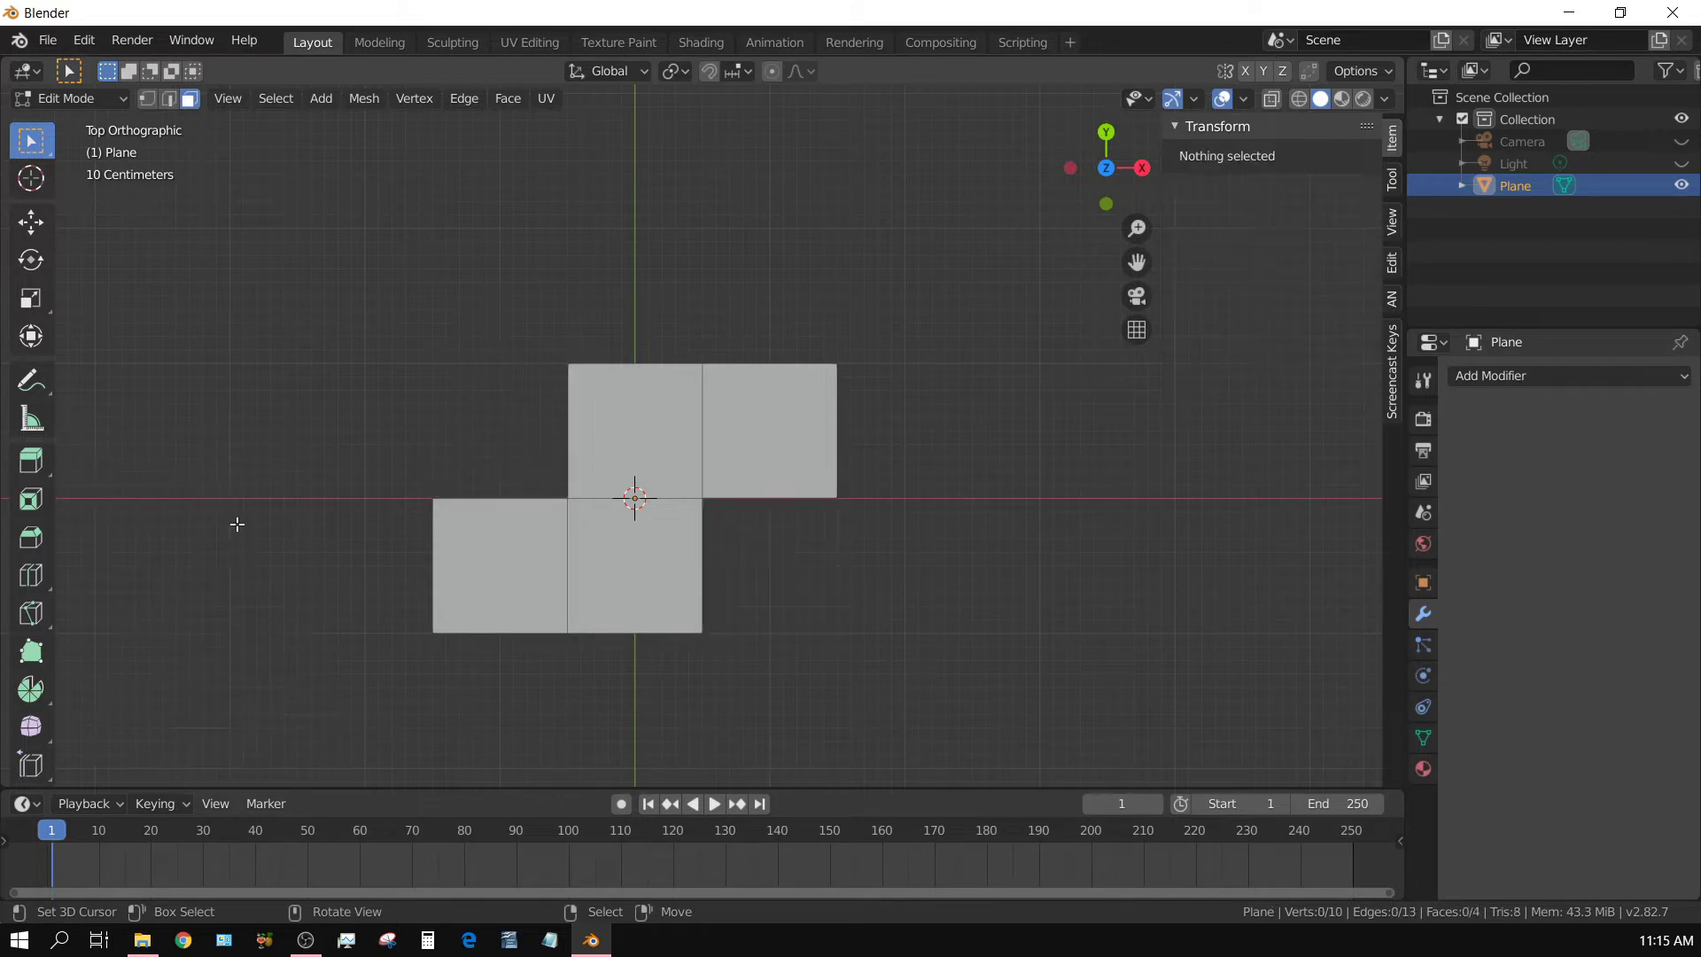
{"action": "middle_click_drag", "start_coordinate": [816, 502], "coordinate": [829, 543]}
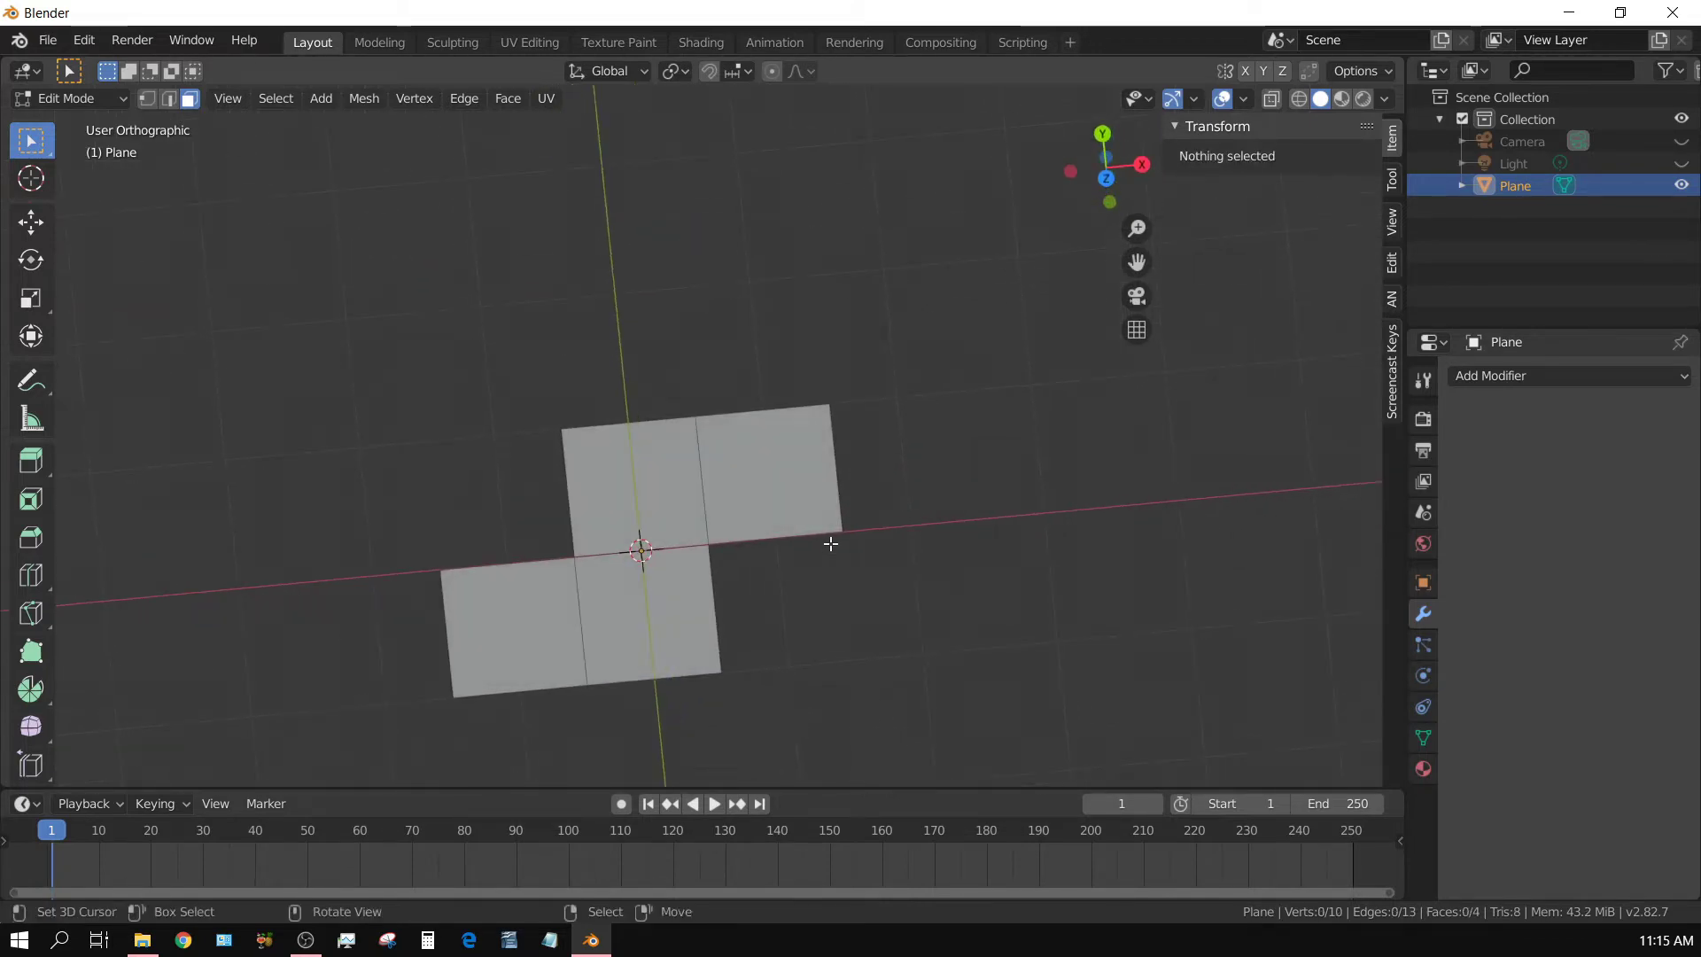
{"action": "key", "text": "Tab"}
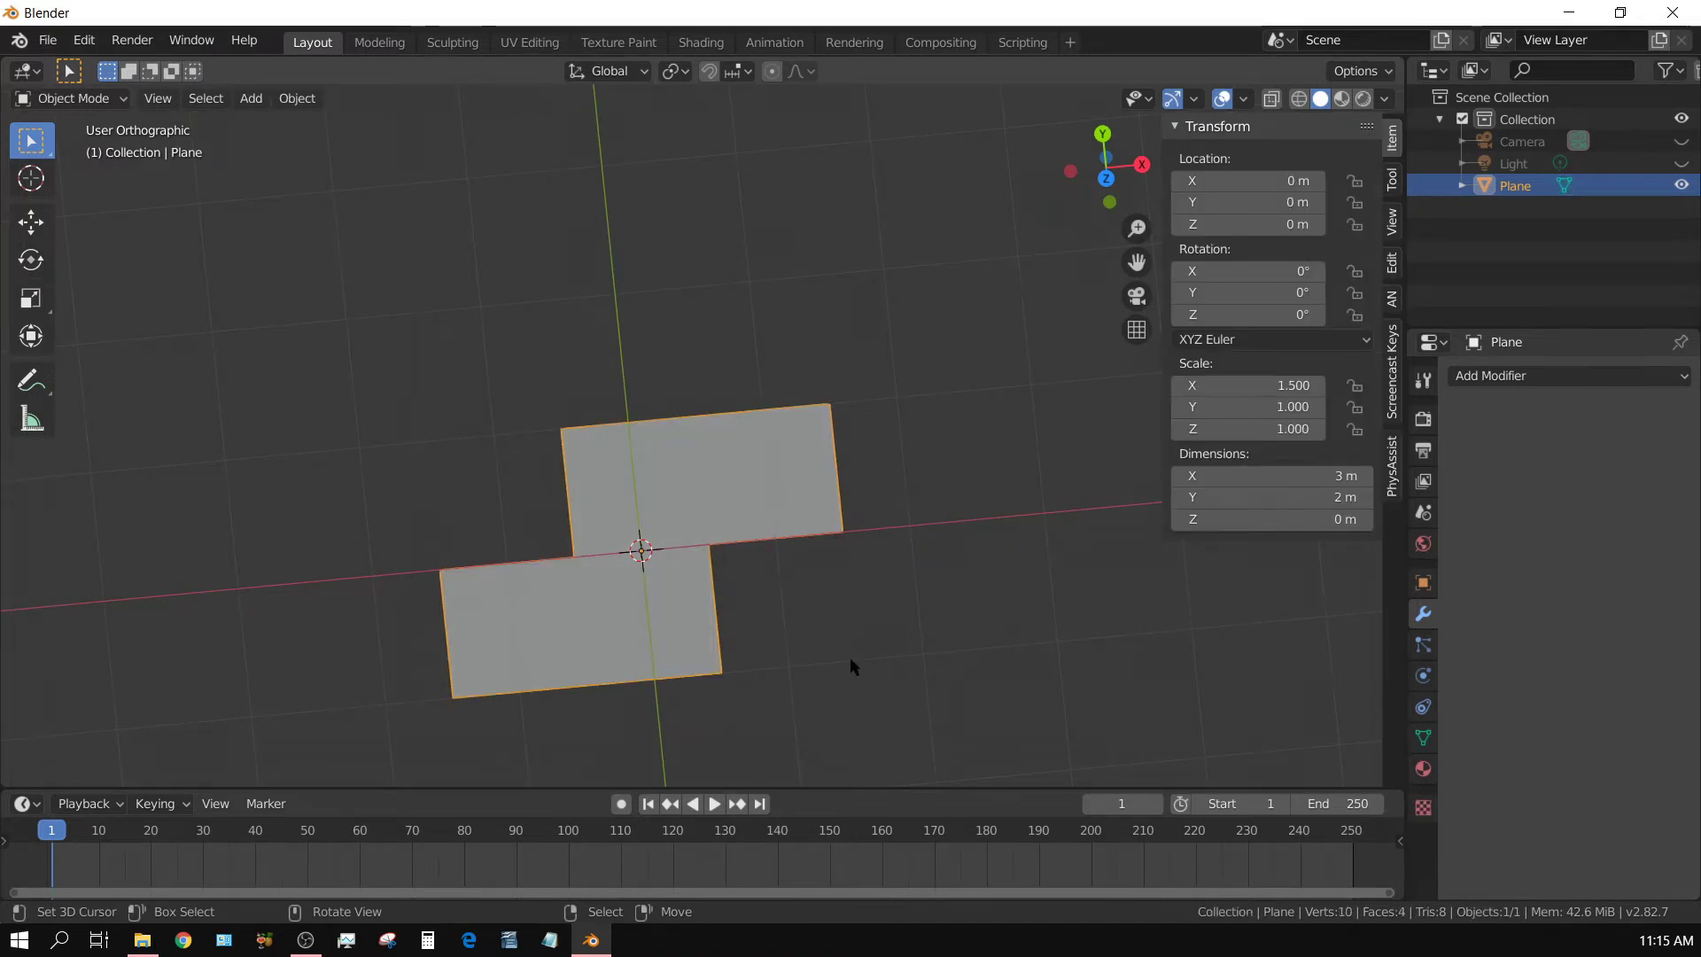
Add a Solidify modifier with a thickness of 1 m to the Z-shaped plane and apply it
{"action": "middle_click_drag", "start_coordinate": [848, 656], "coordinate": [741, 456]}
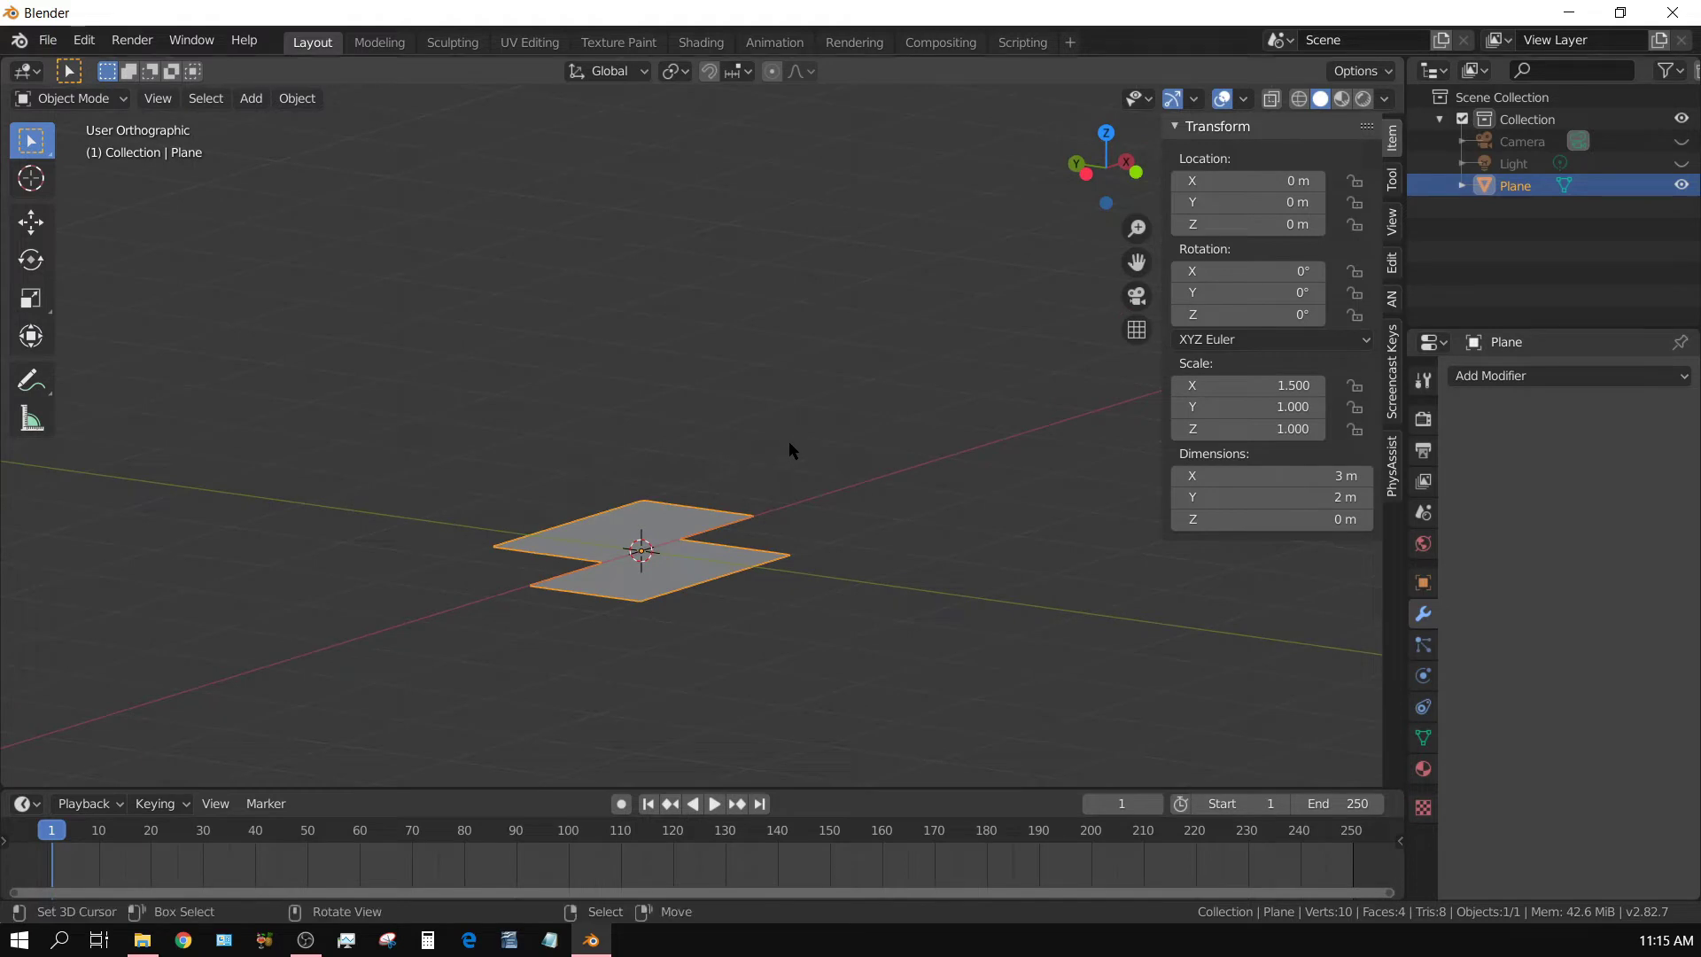
{"action": "left_click", "coordinate": [1498, 378]}
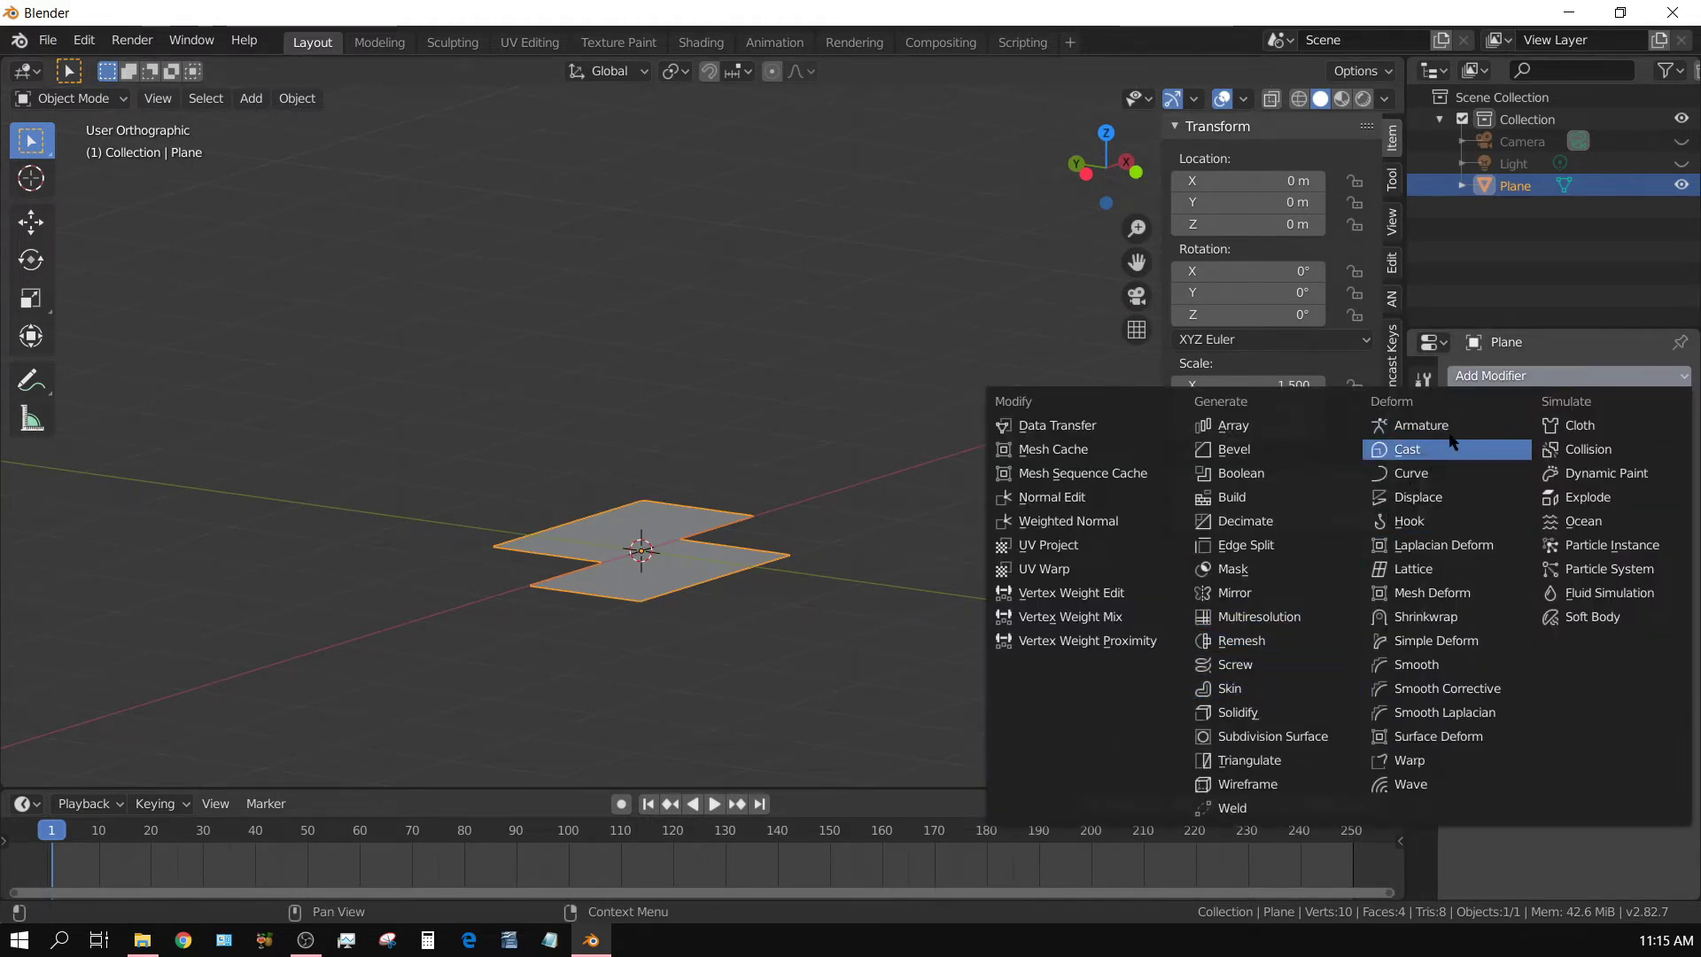
{"action": "left_click", "coordinate": [1244, 716]}
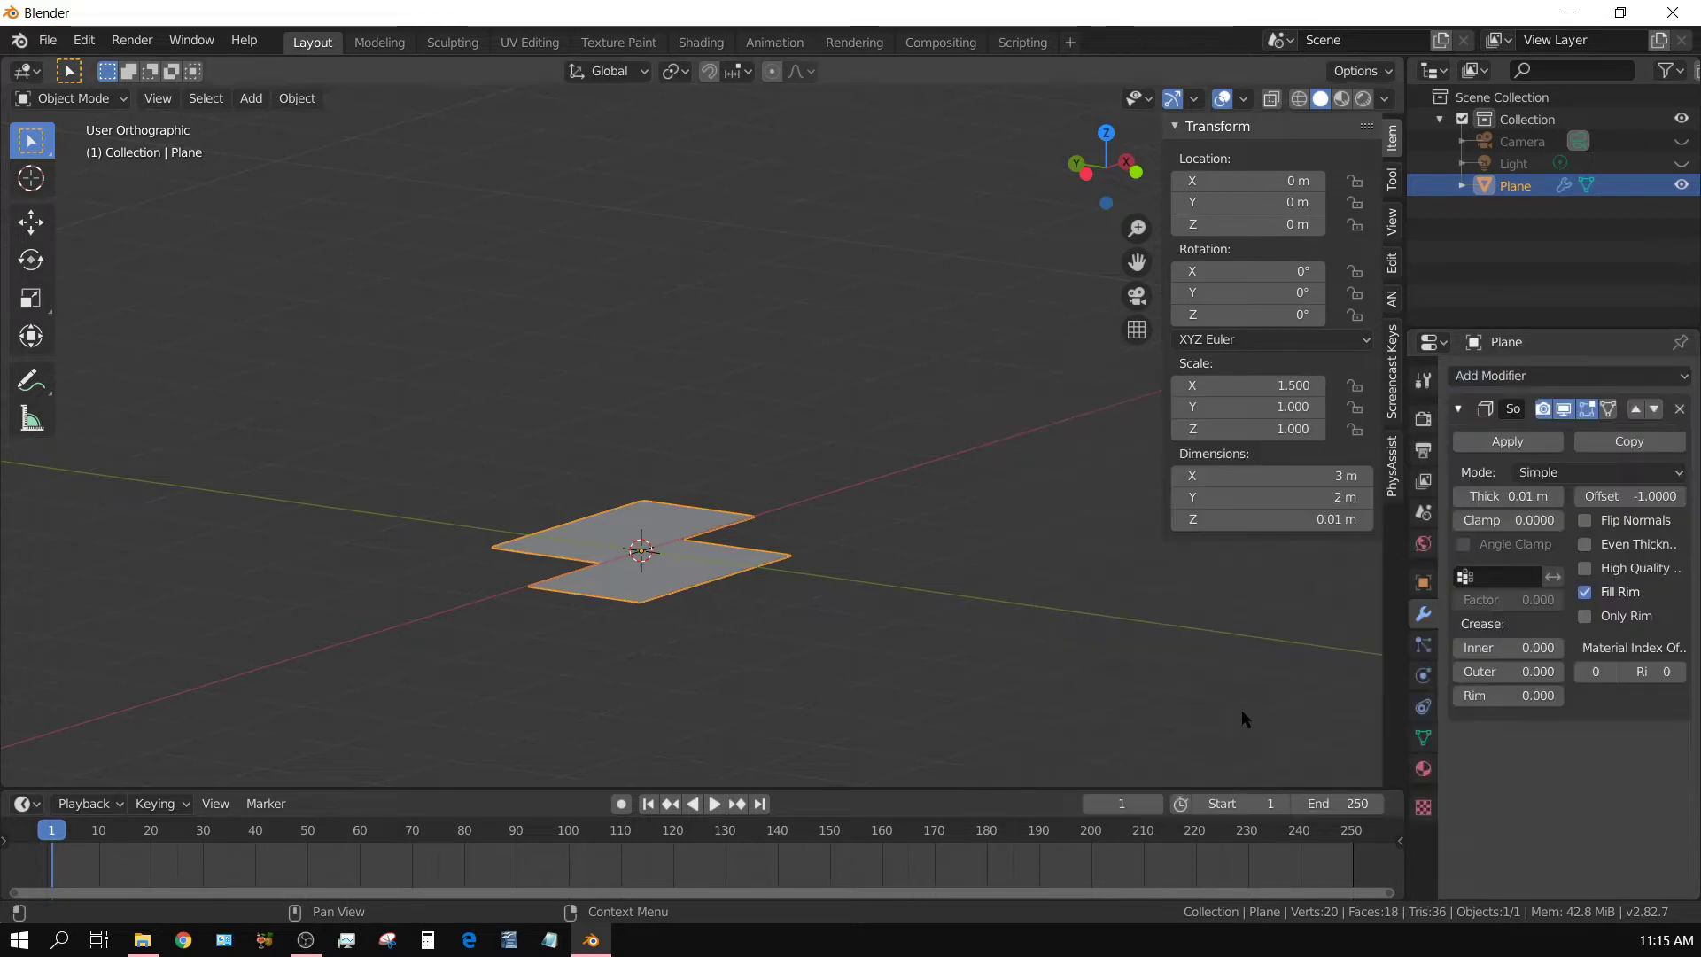
{"action": "left_click", "coordinate": [1507, 497]}
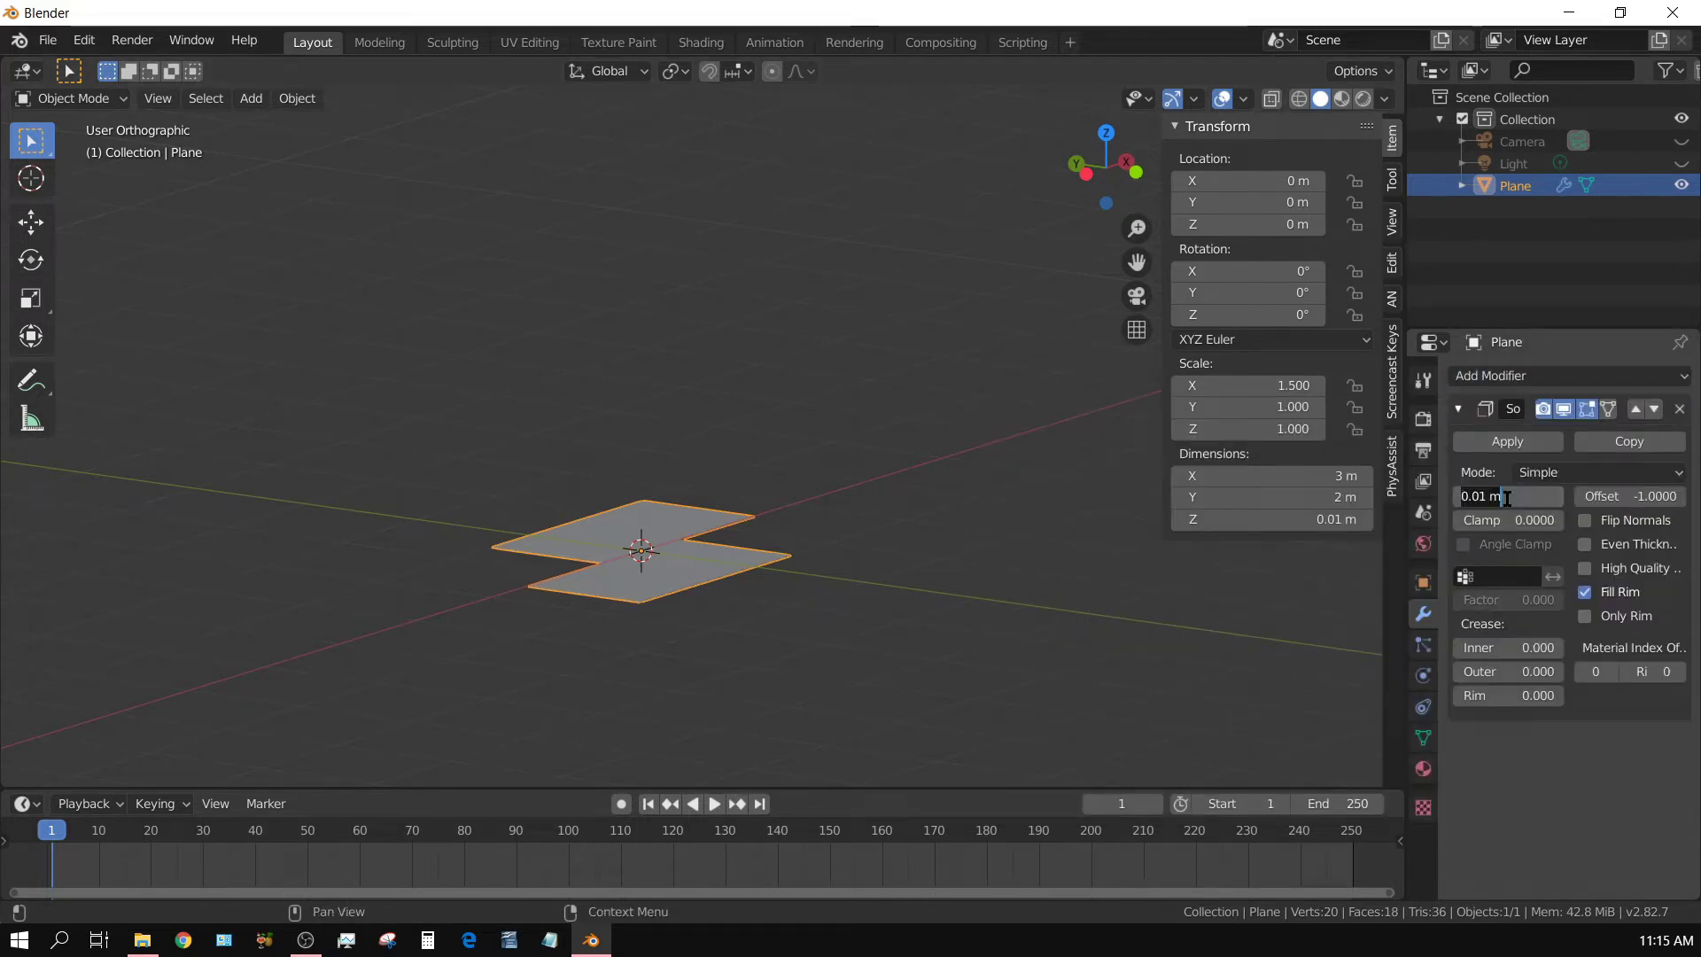
{"action": "type", "text": "1"}
{"action": "key", "text": "Return"}
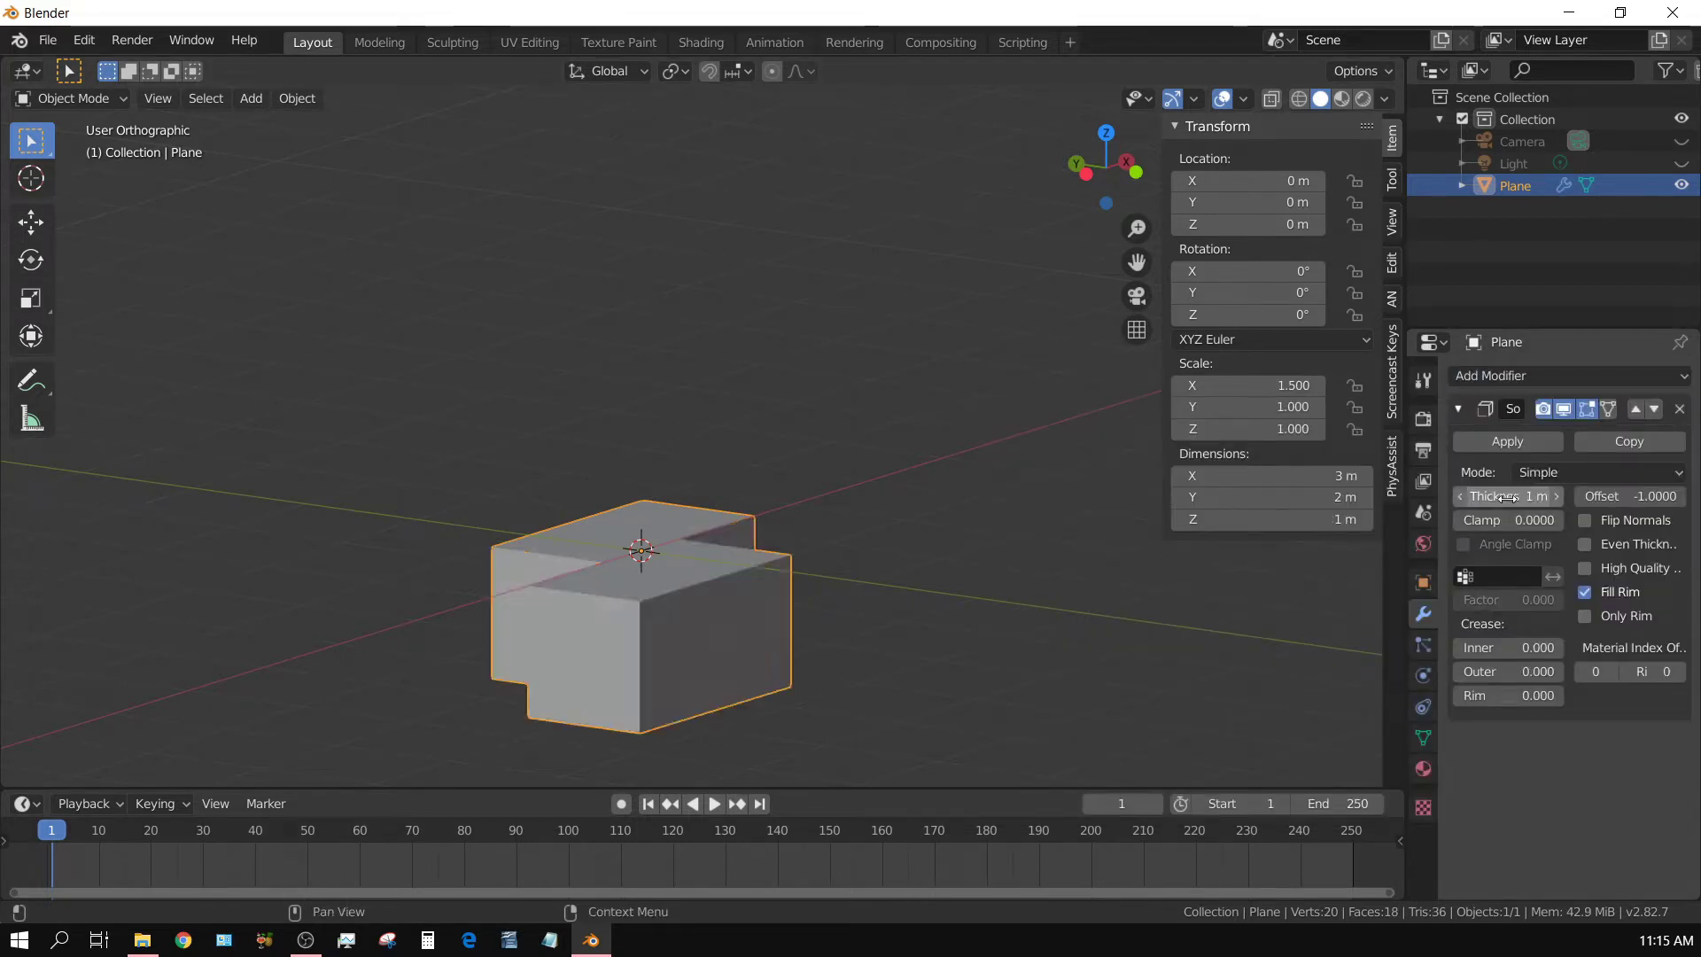
{"action": "left_click", "coordinate": [1506, 443]}
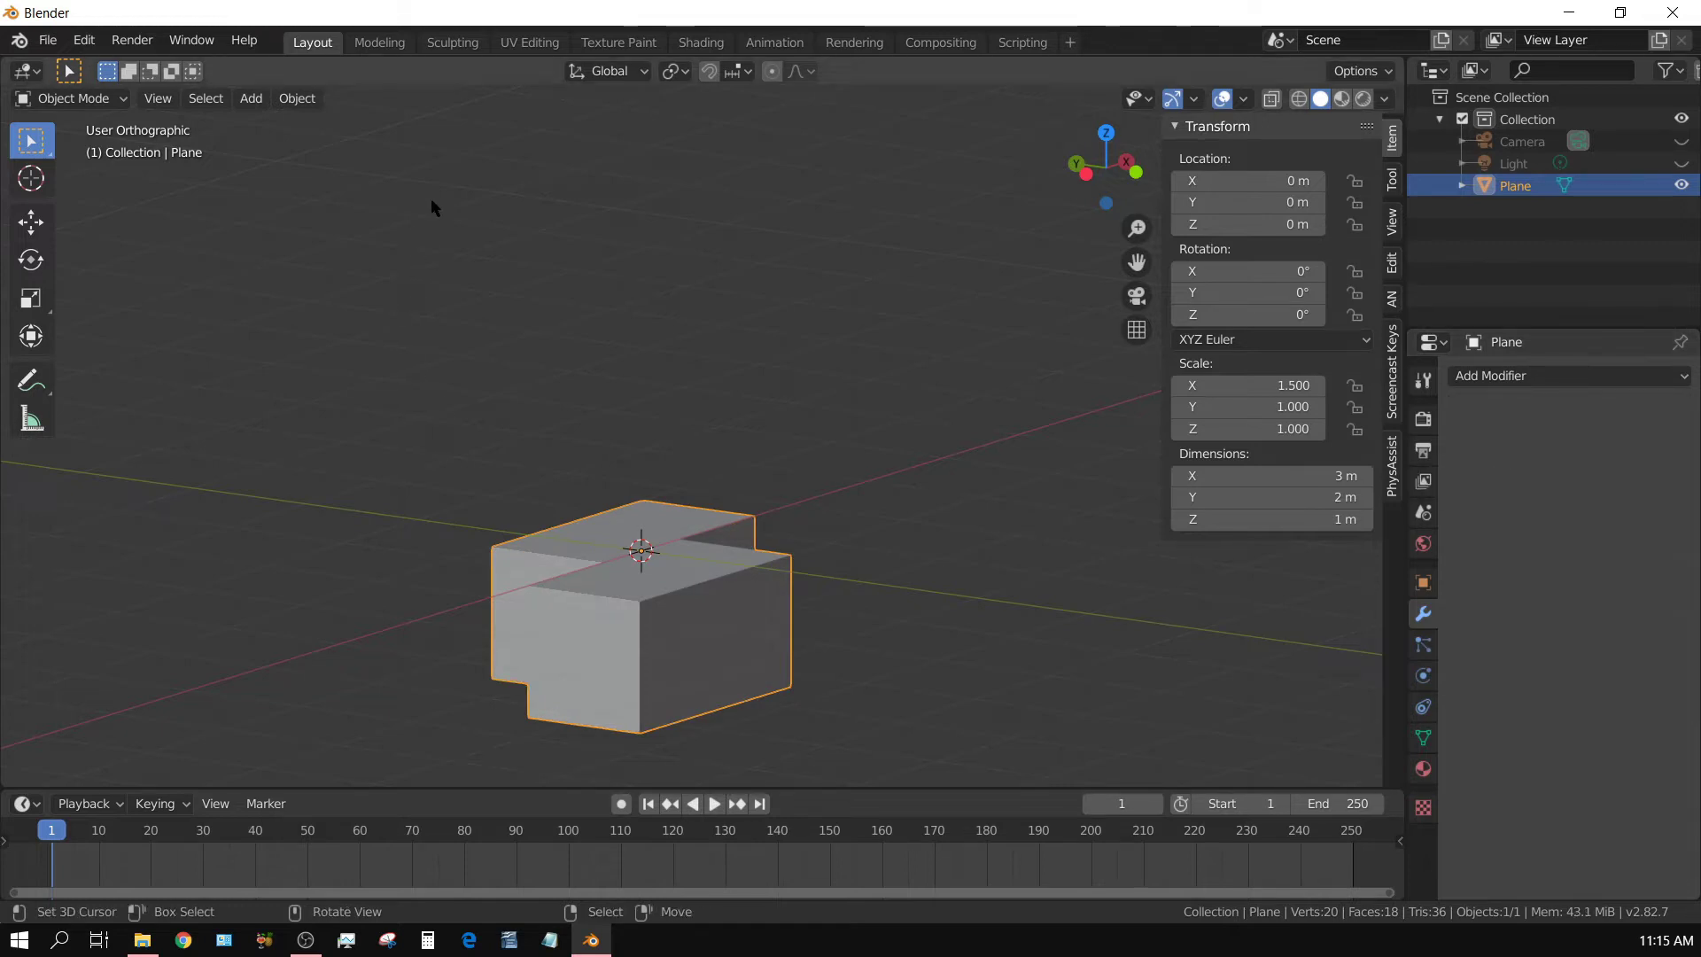
Rotate the Z-shaped block 90° about the global X axis so it stands upright
{"action": "key", "text": "KP_7"}
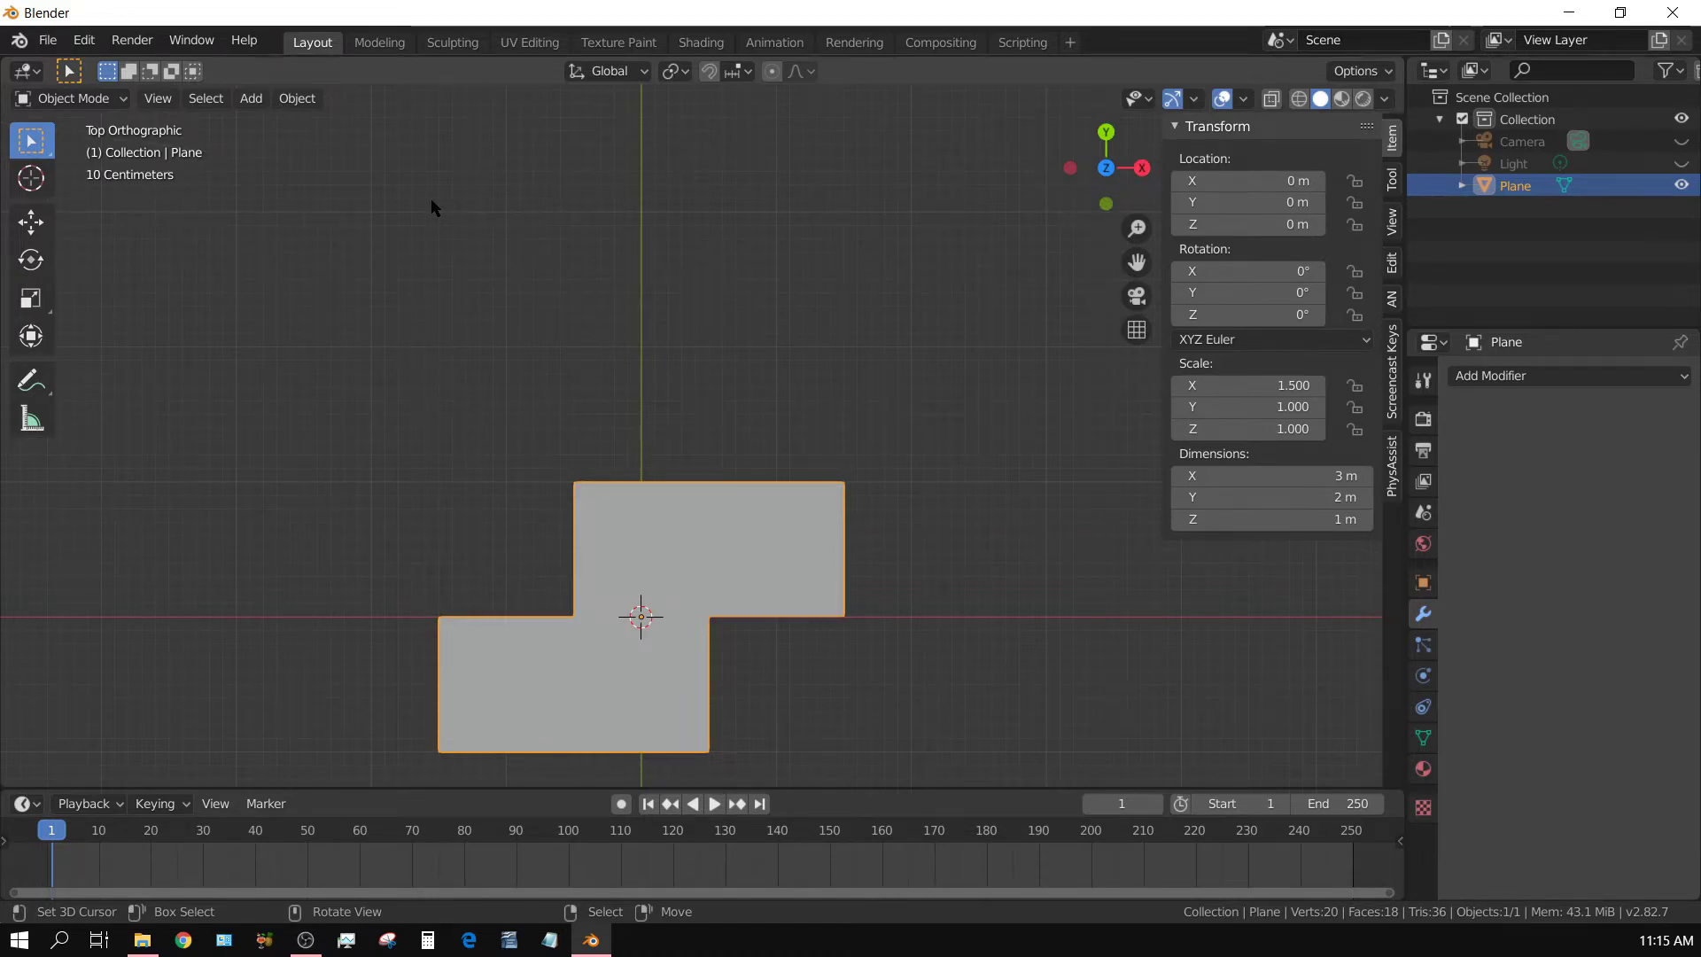
{"action": "key", "text": "KP_1"}
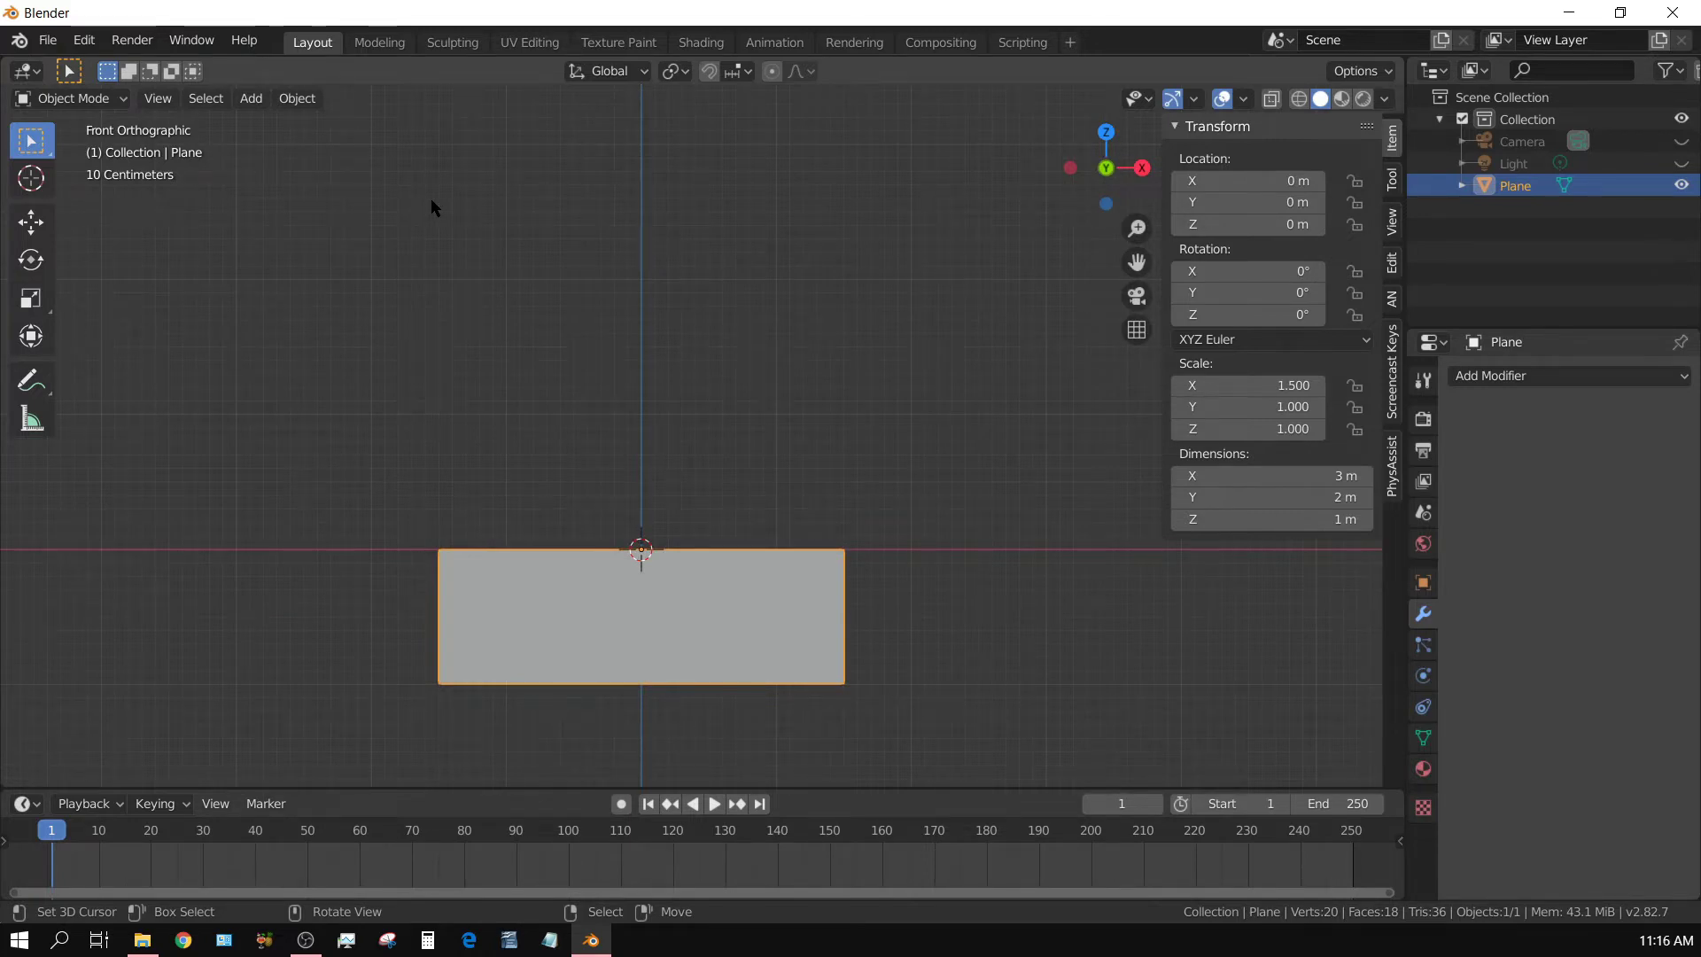
{"action": "type", "text": "rx90"}
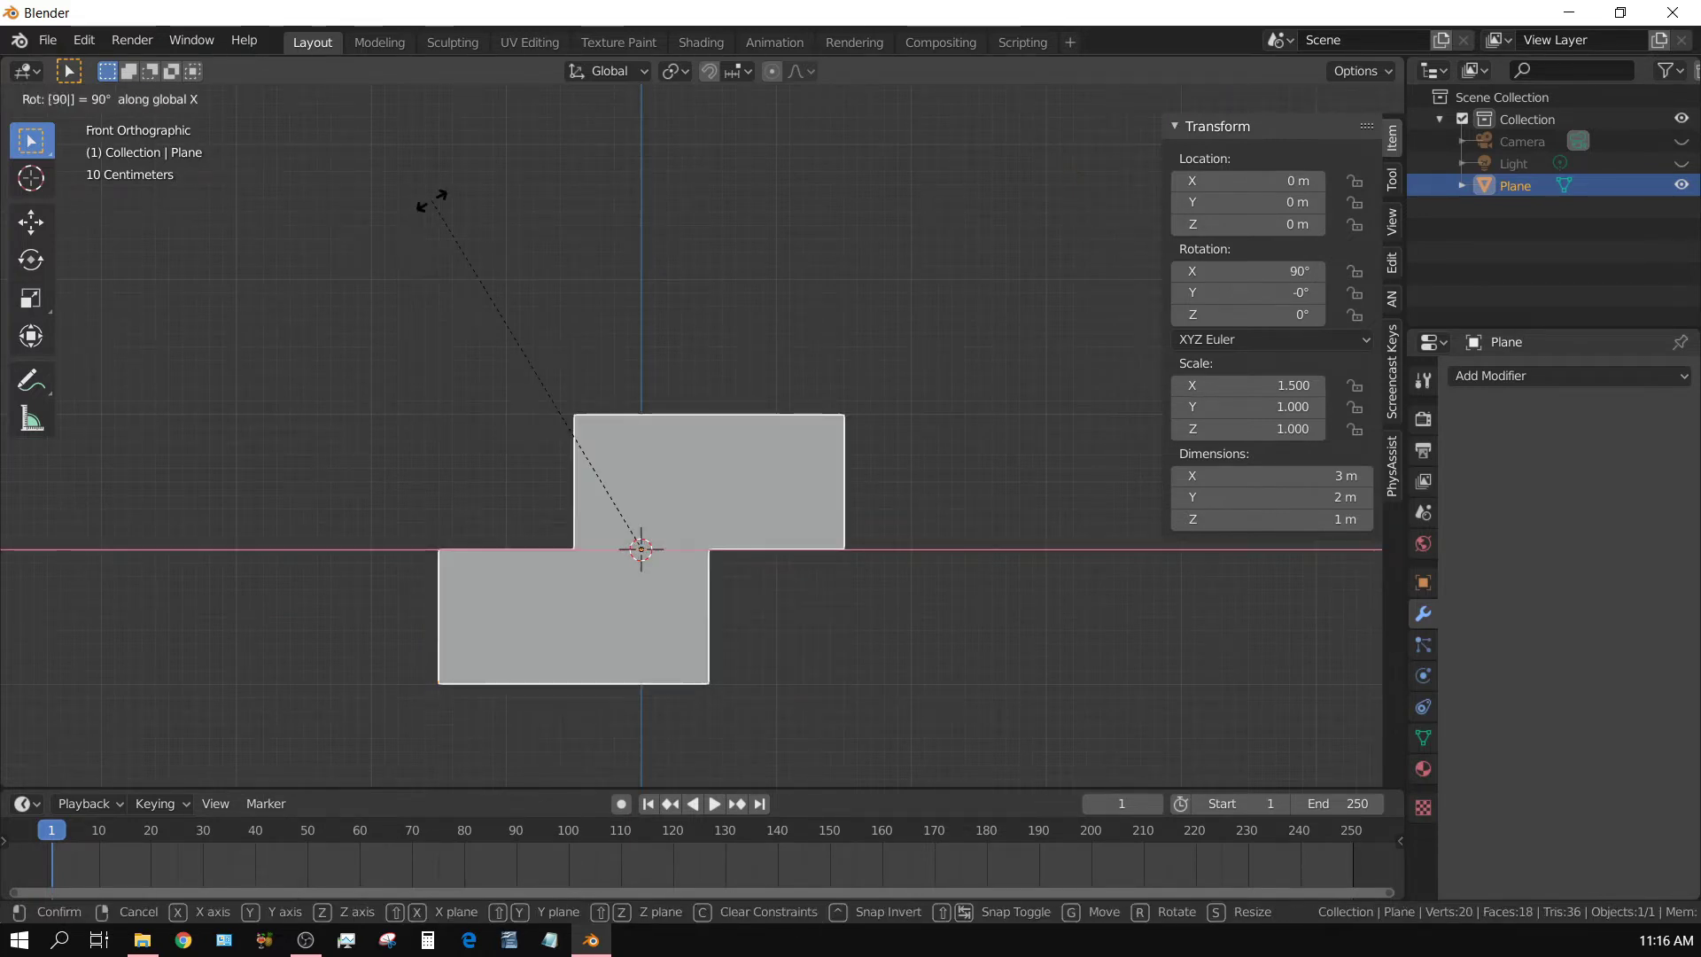
{"action": "key", "text": "Return"}
Set the block's origin to its geometry and snap the block to the 3D cursor at the world origin
{"action": "key", "text": "KP_7"}
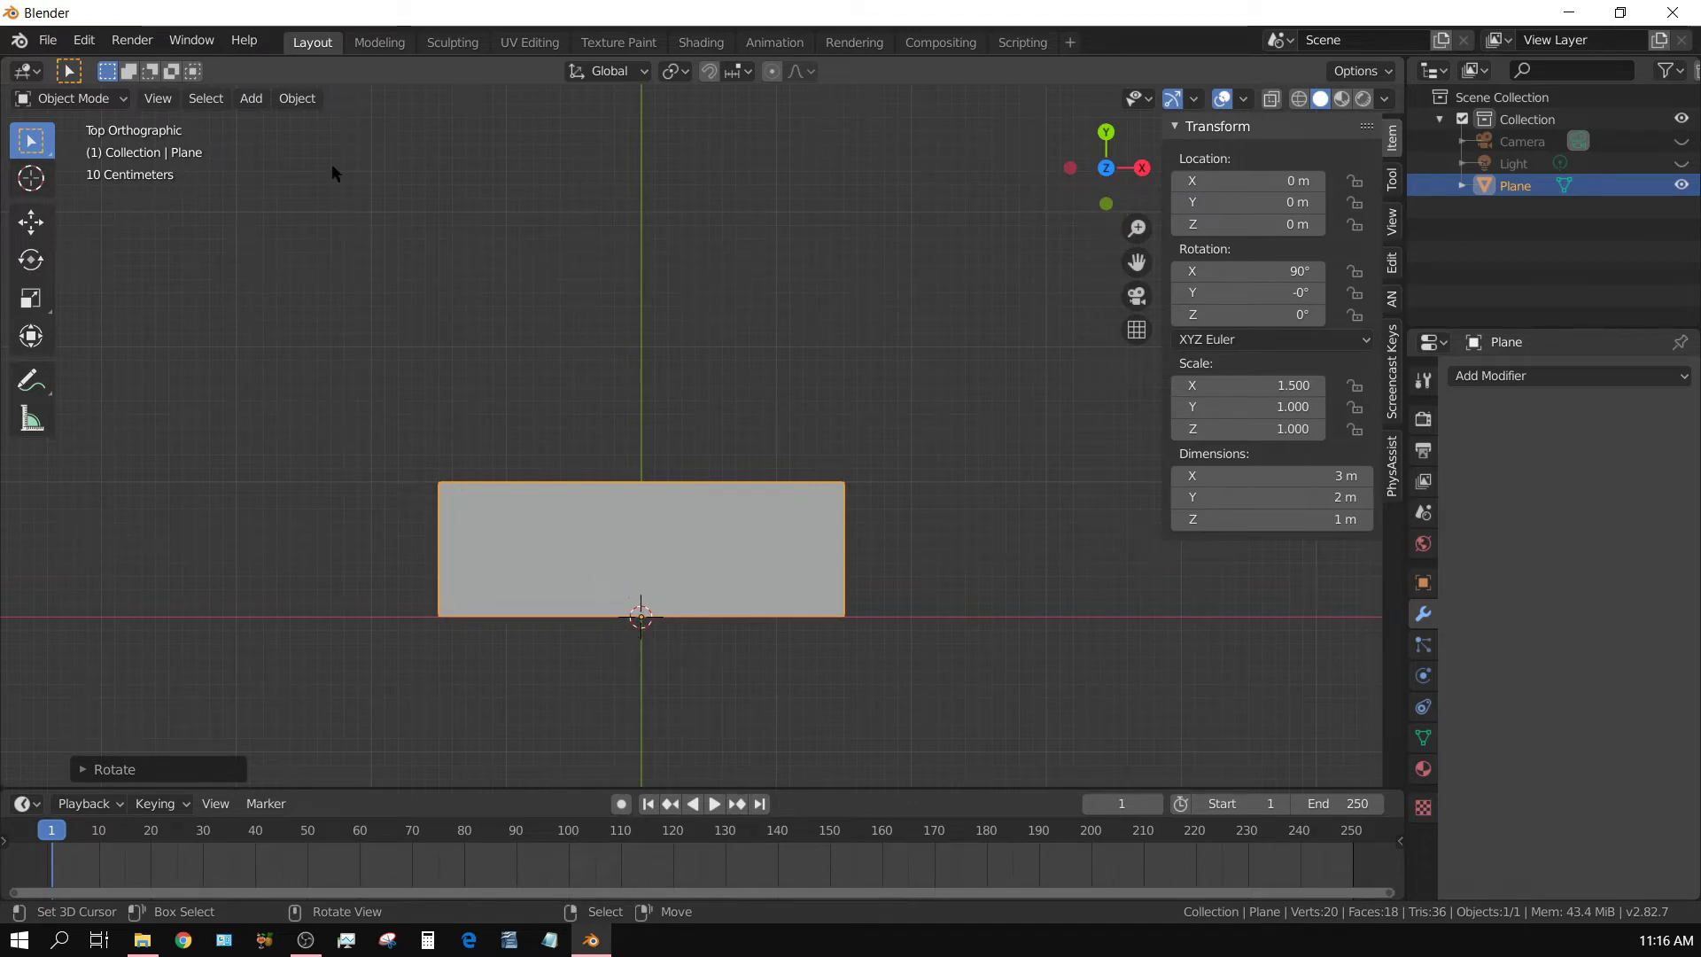
{"action": "left_click", "coordinate": [297, 99]}
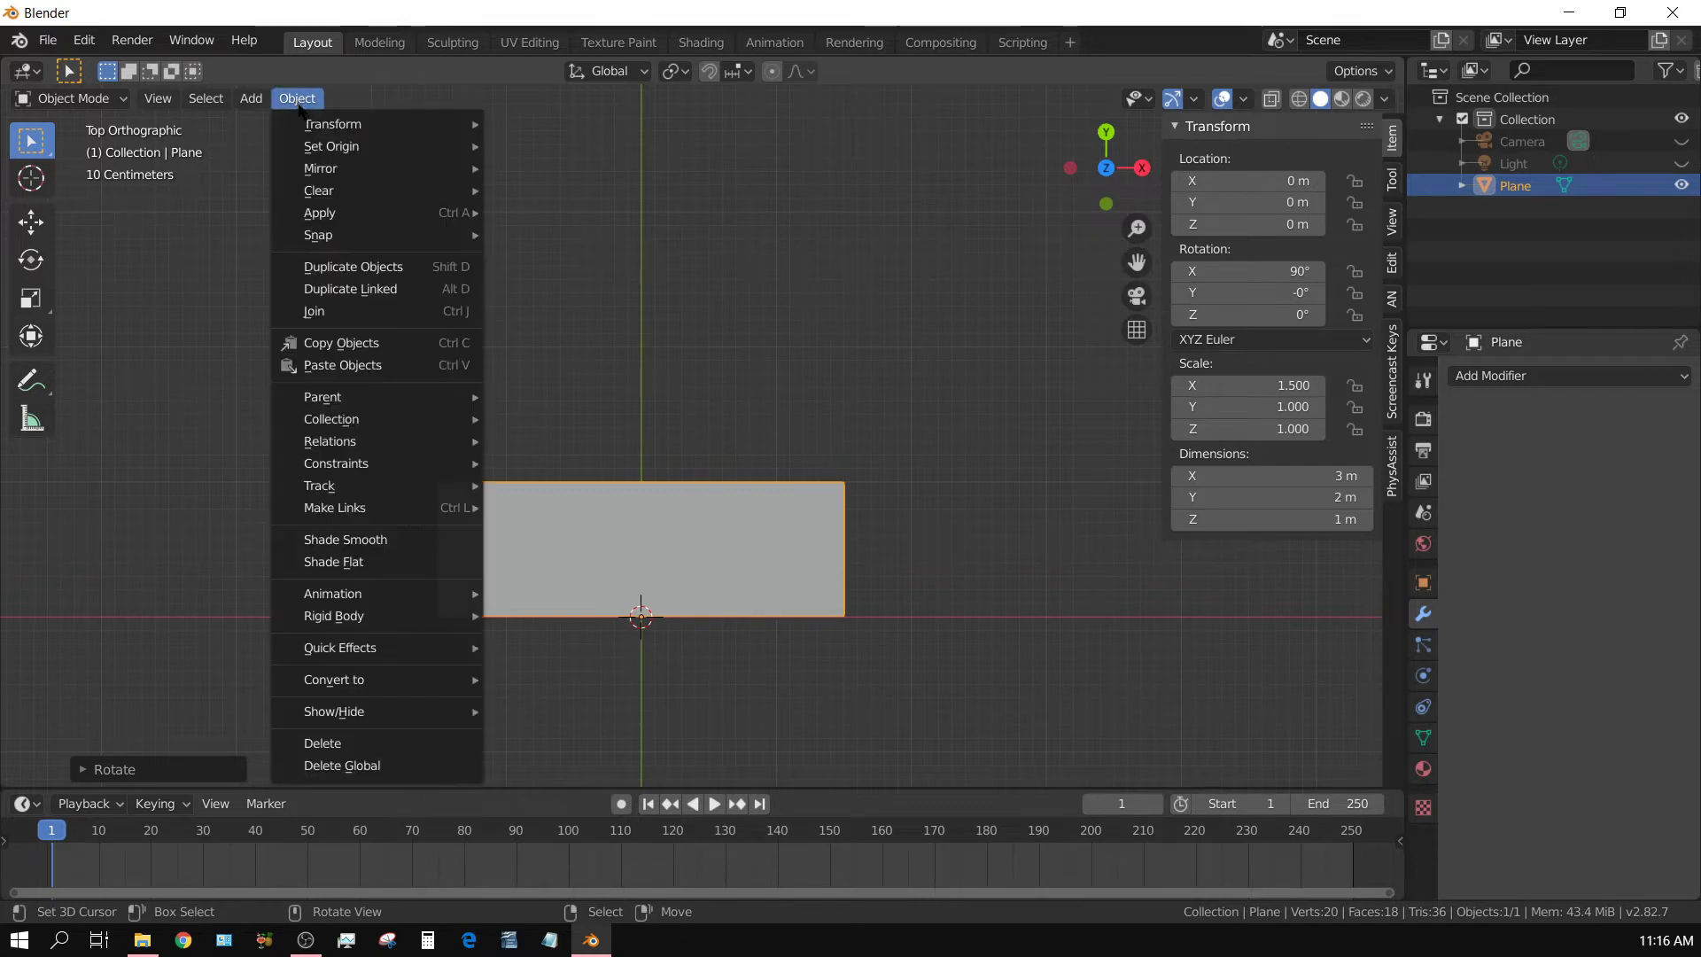
{"action": "mouse_move", "coordinate": [319, 148]}
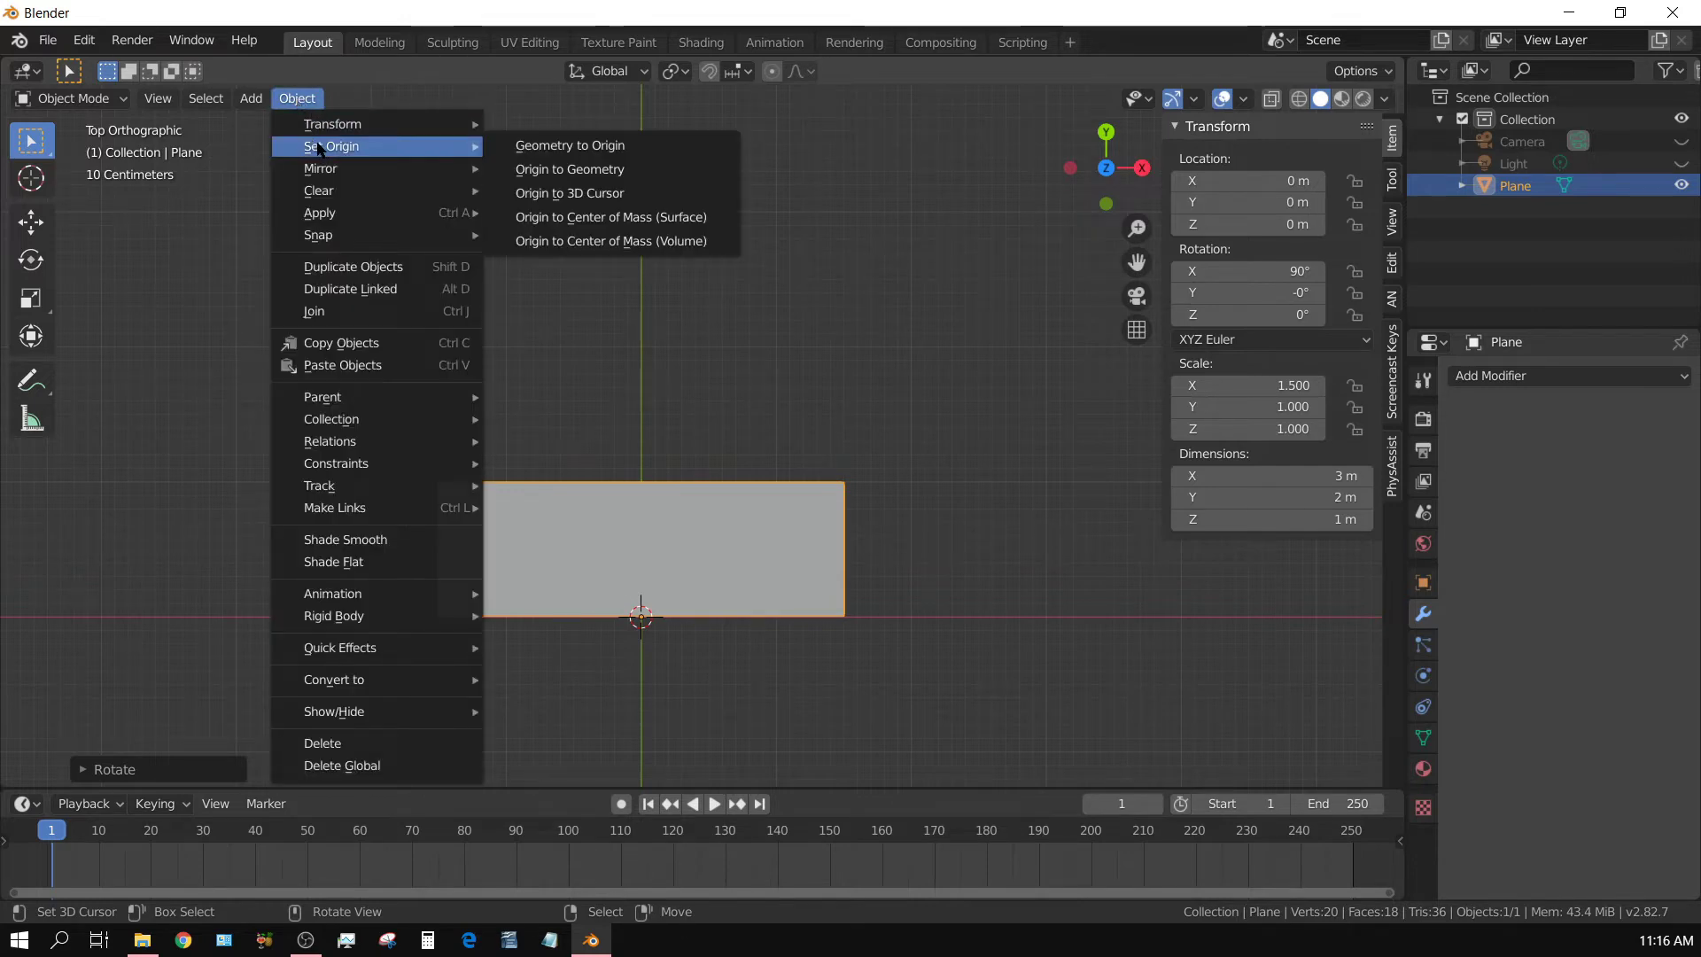
{"action": "left_click", "coordinate": [560, 170]}
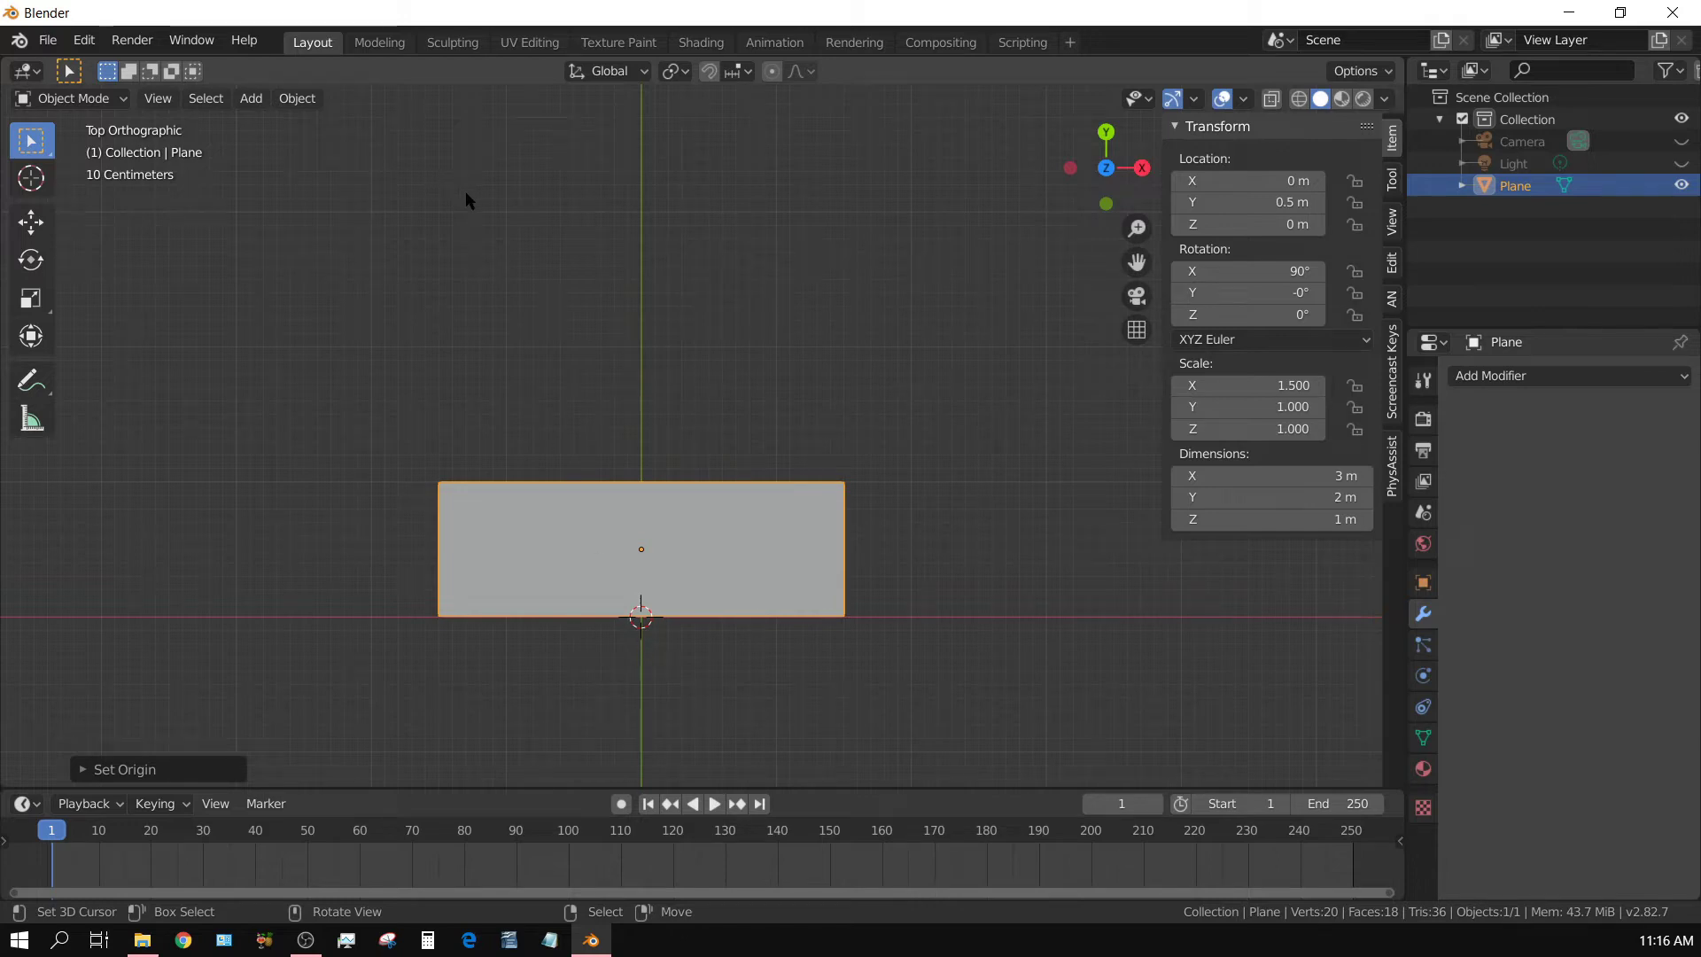
{"action": "key", "text": "shift+s"}
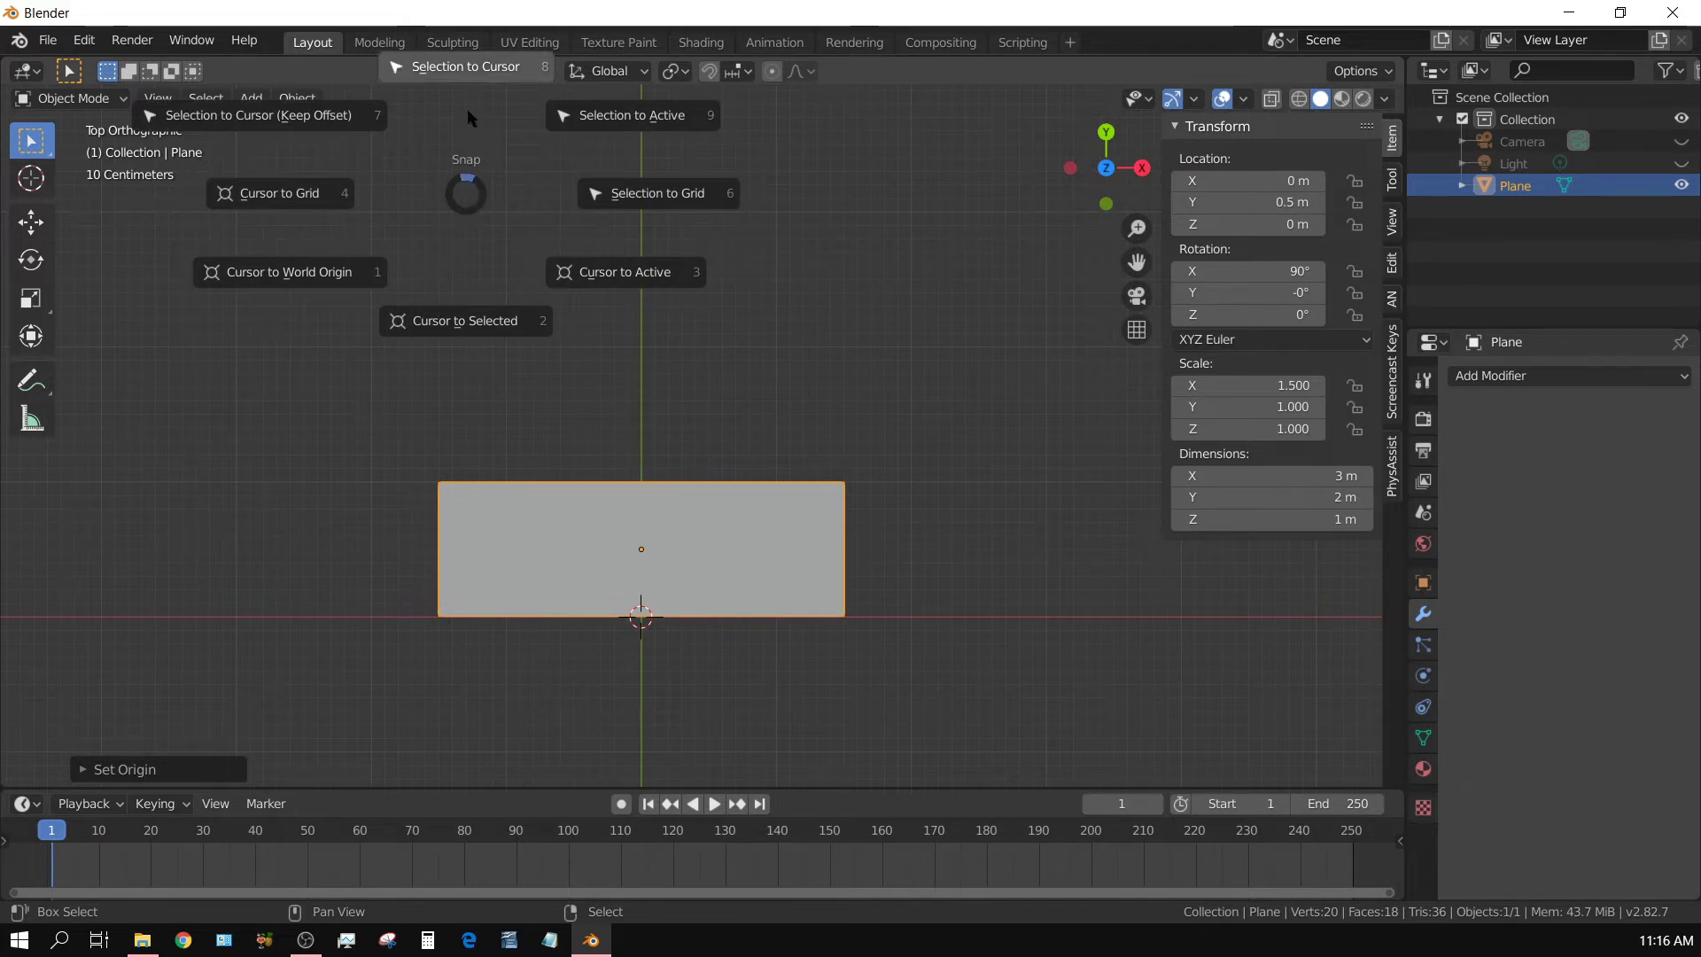
{"action": "left_click", "coordinate": [460, 78]}
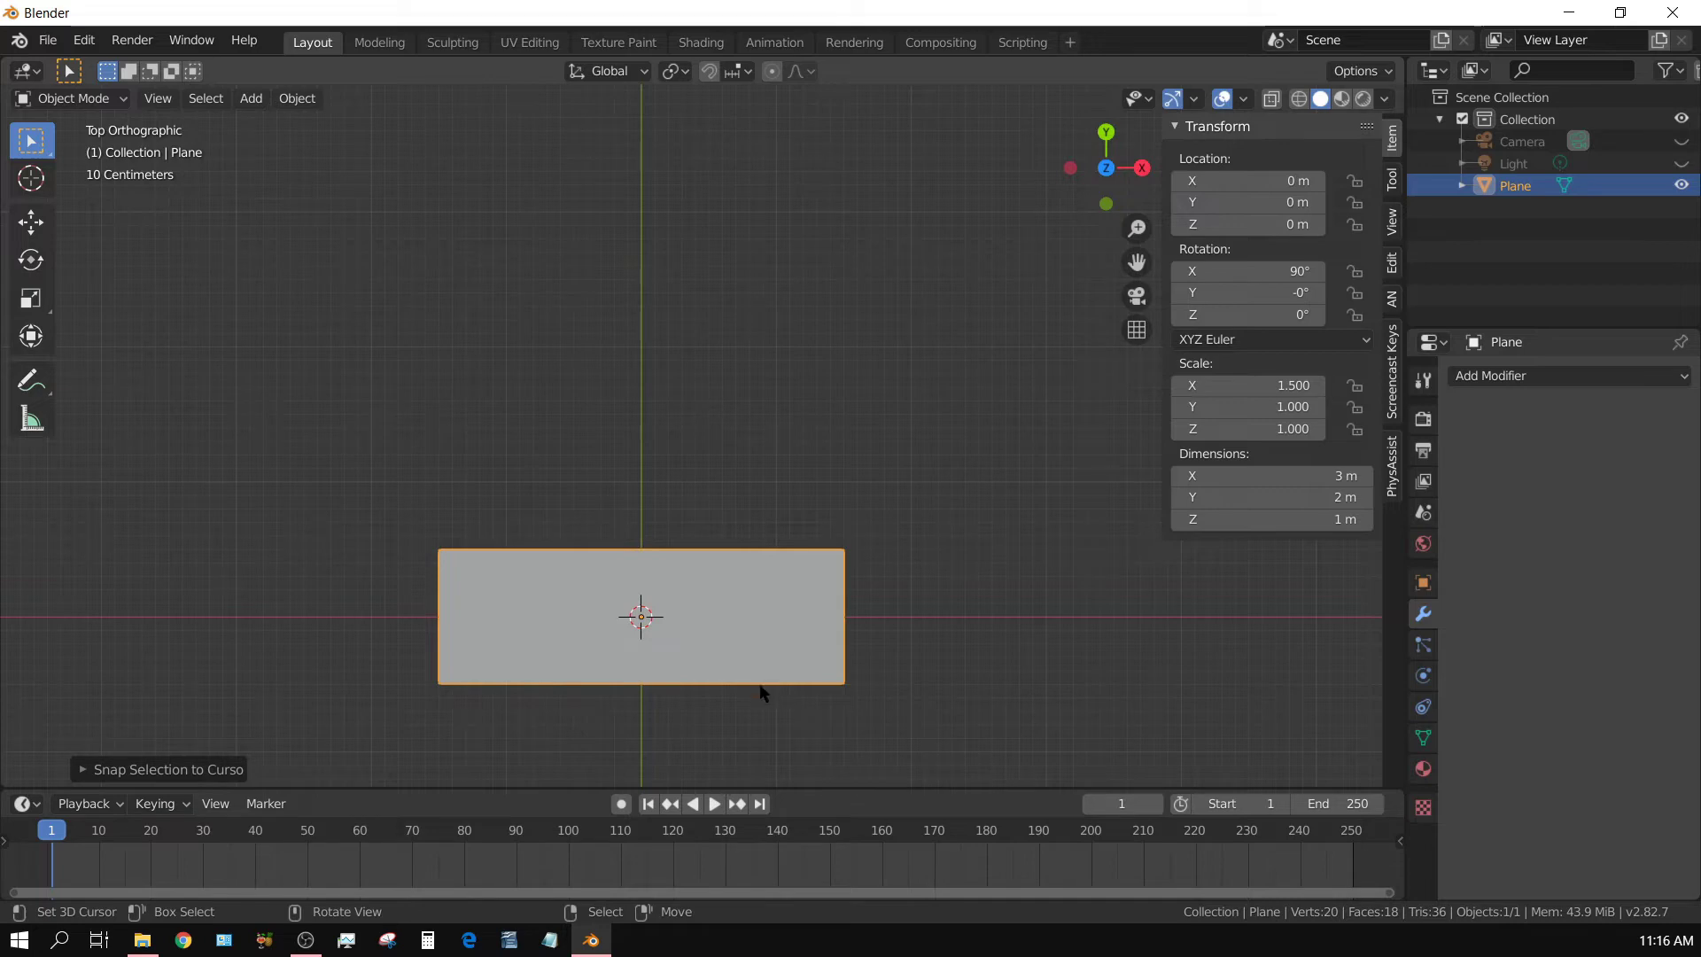
{"action": "middle_click_drag", "start_coordinate": [820, 737], "coordinate": [833, 594], "text": "shift"}
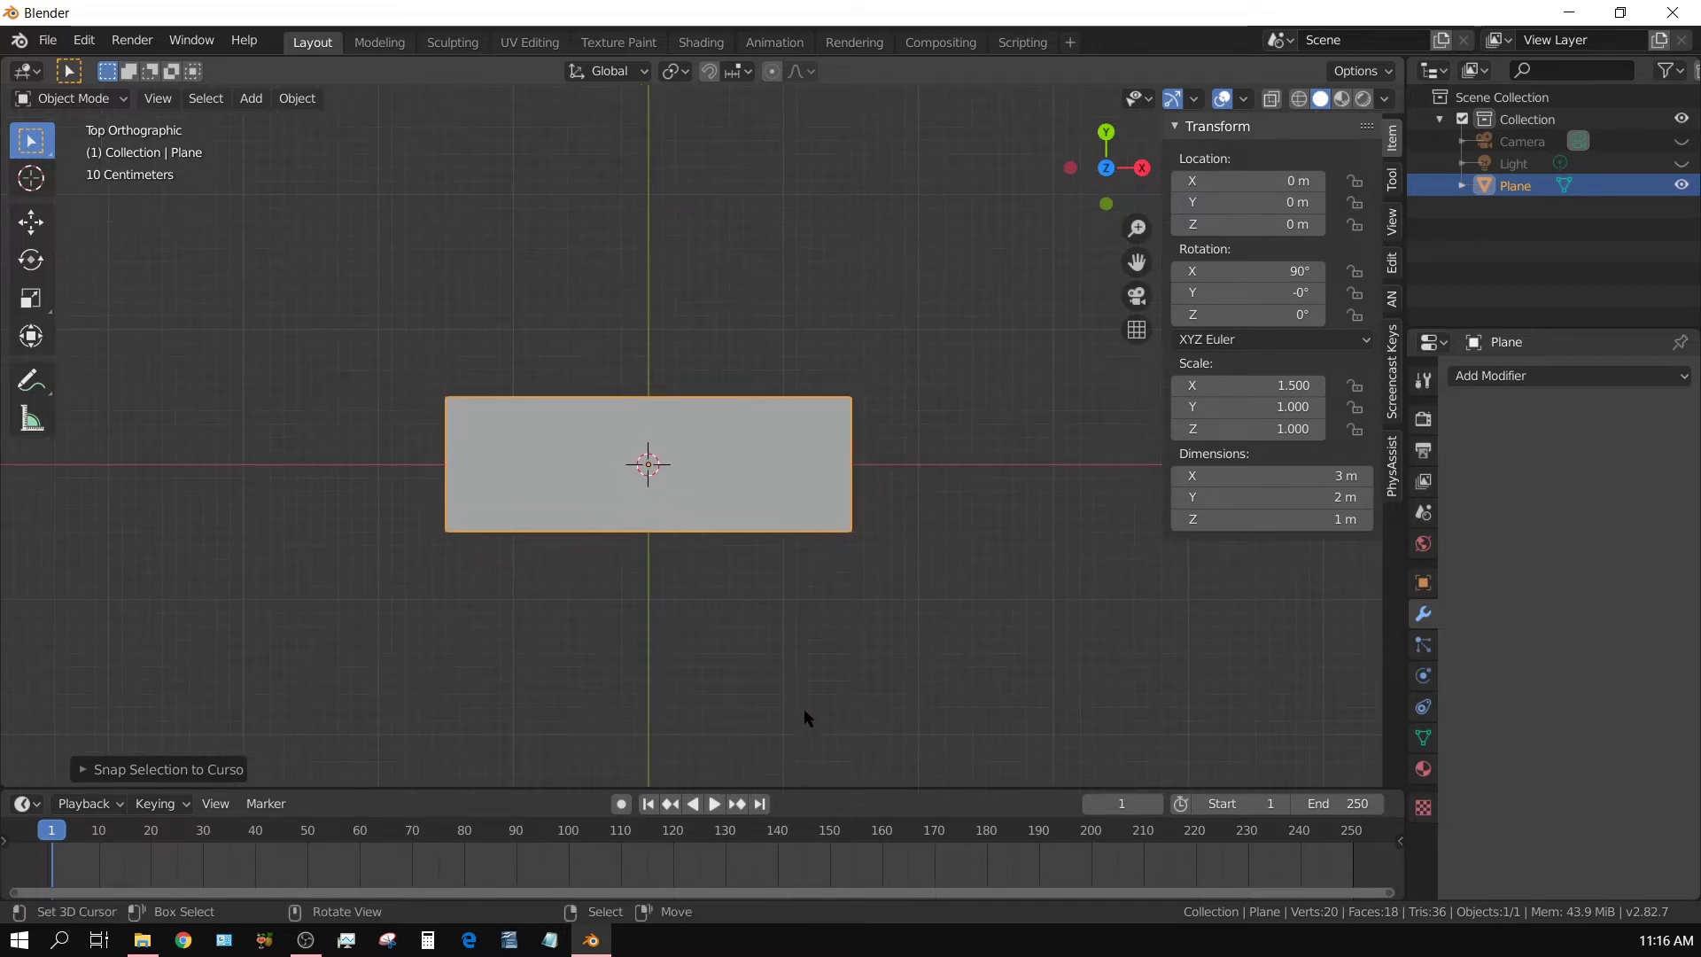
In Edit Mode with edge selection, select all outline edges of the −Y Z-shaped face plus the horizontal edge between its two rows
{"action": "key", "text": "Tab"}
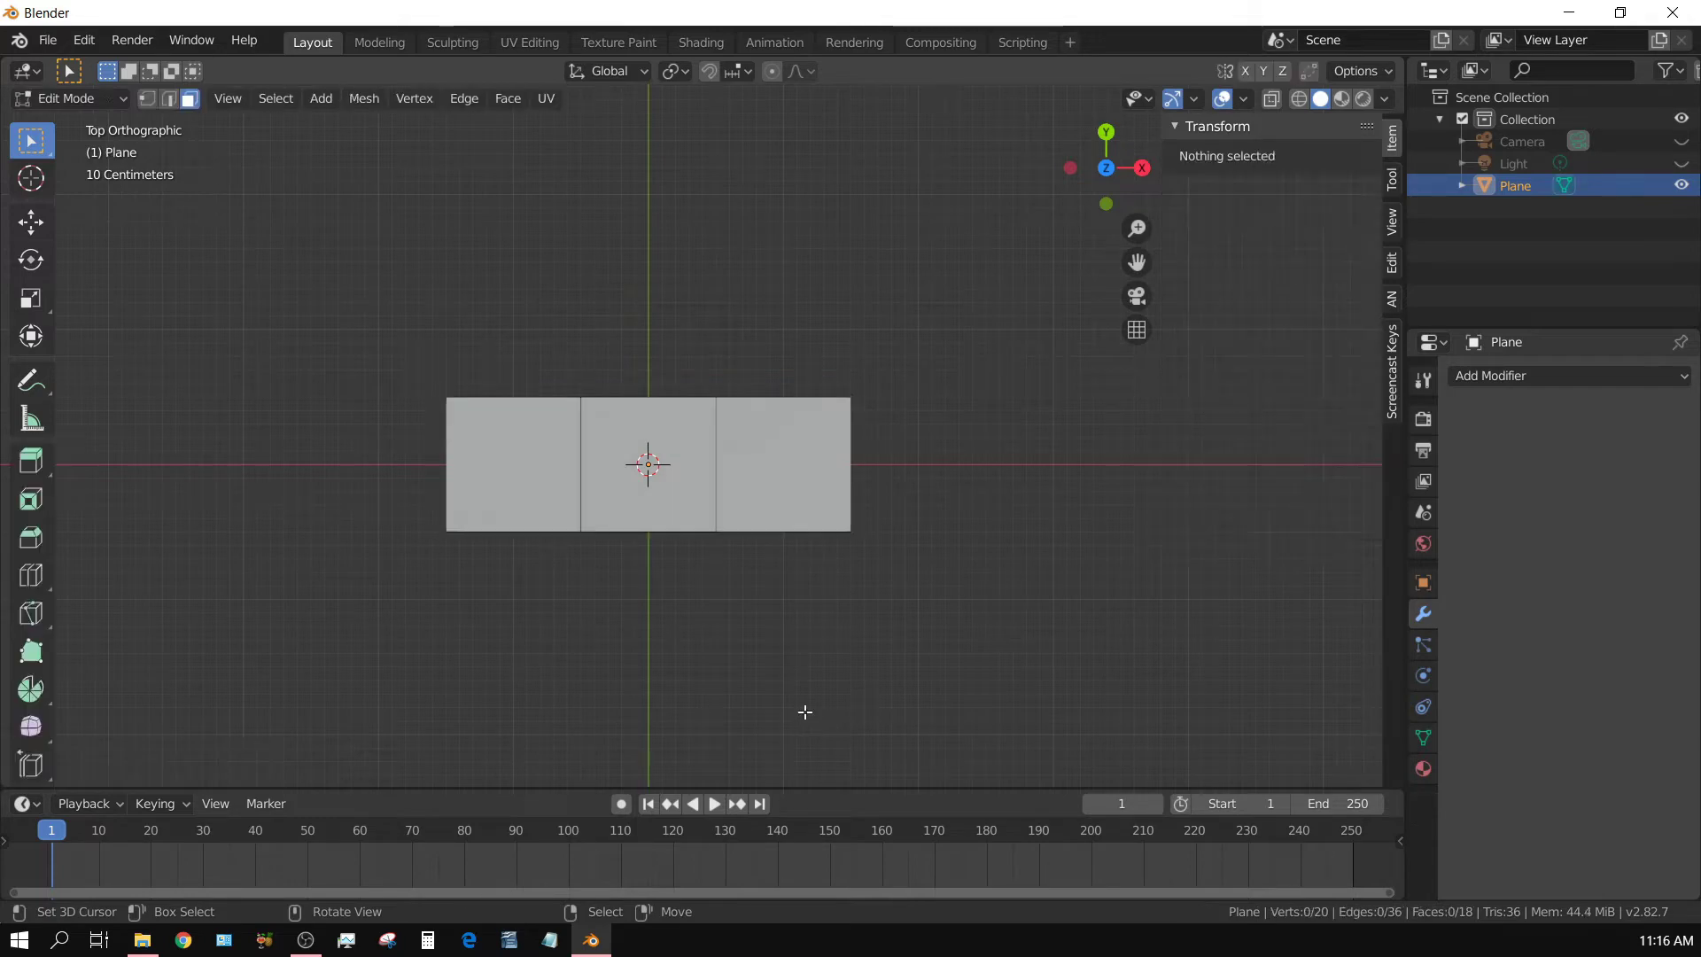
{"action": "middle_click_drag", "start_coordinate": [802, 711], "coordinate": [785, 605]}
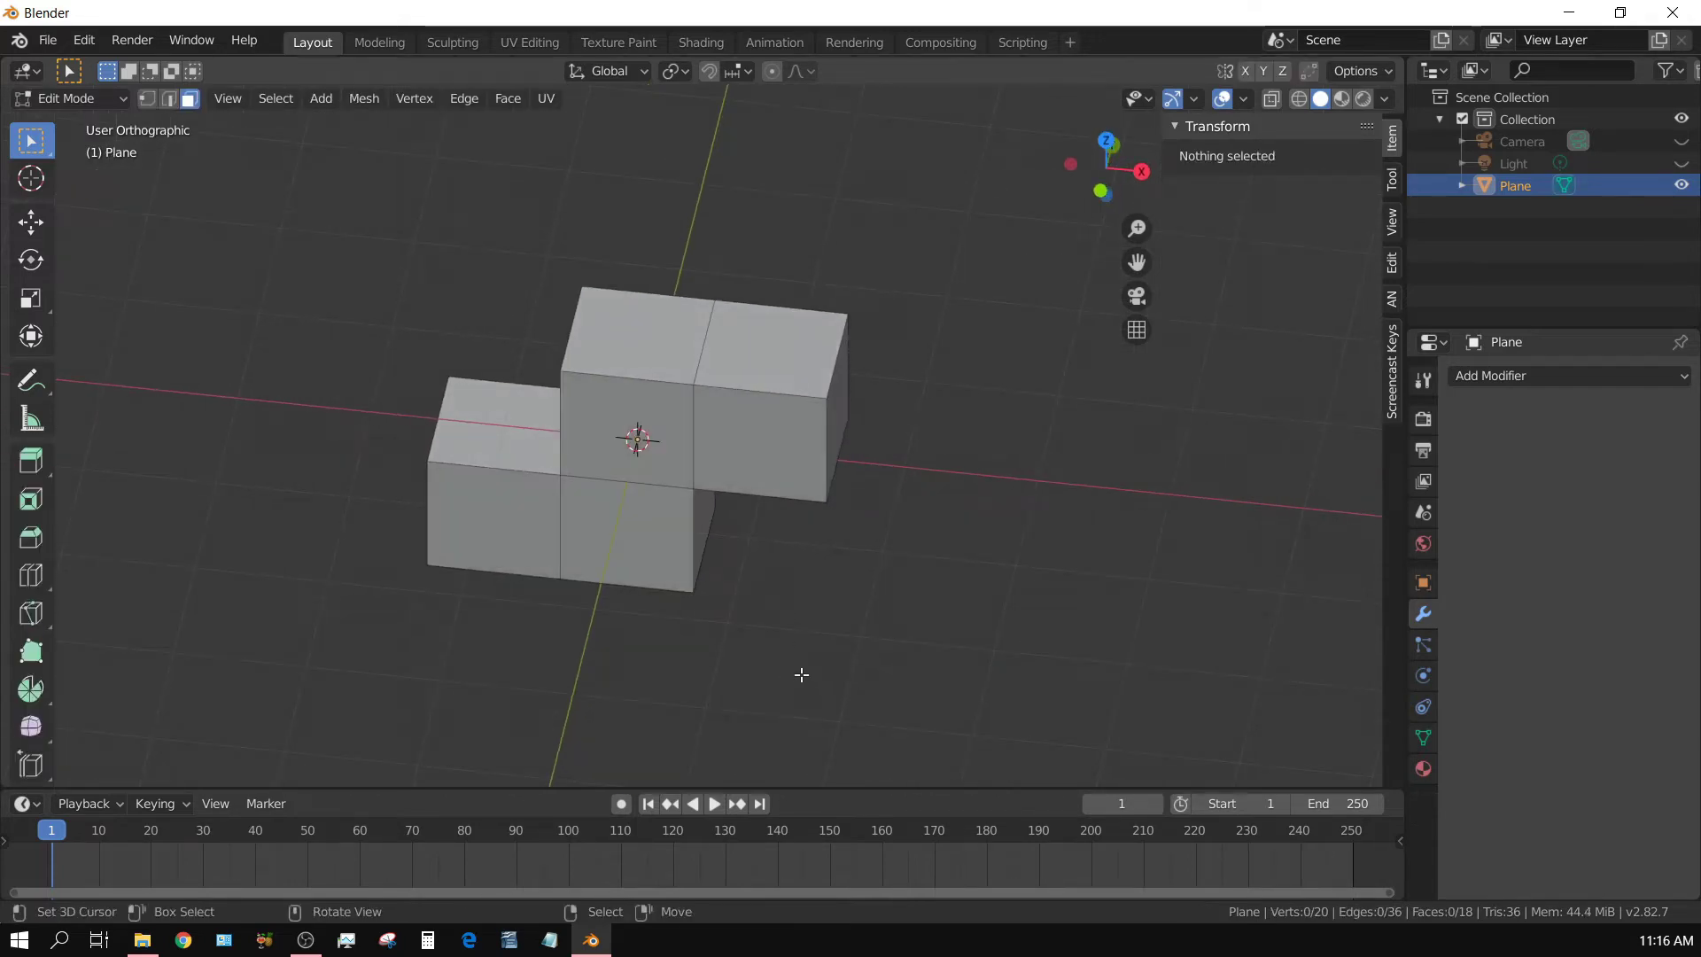
{"action": "left_click", "coordinate": [168, 100]}
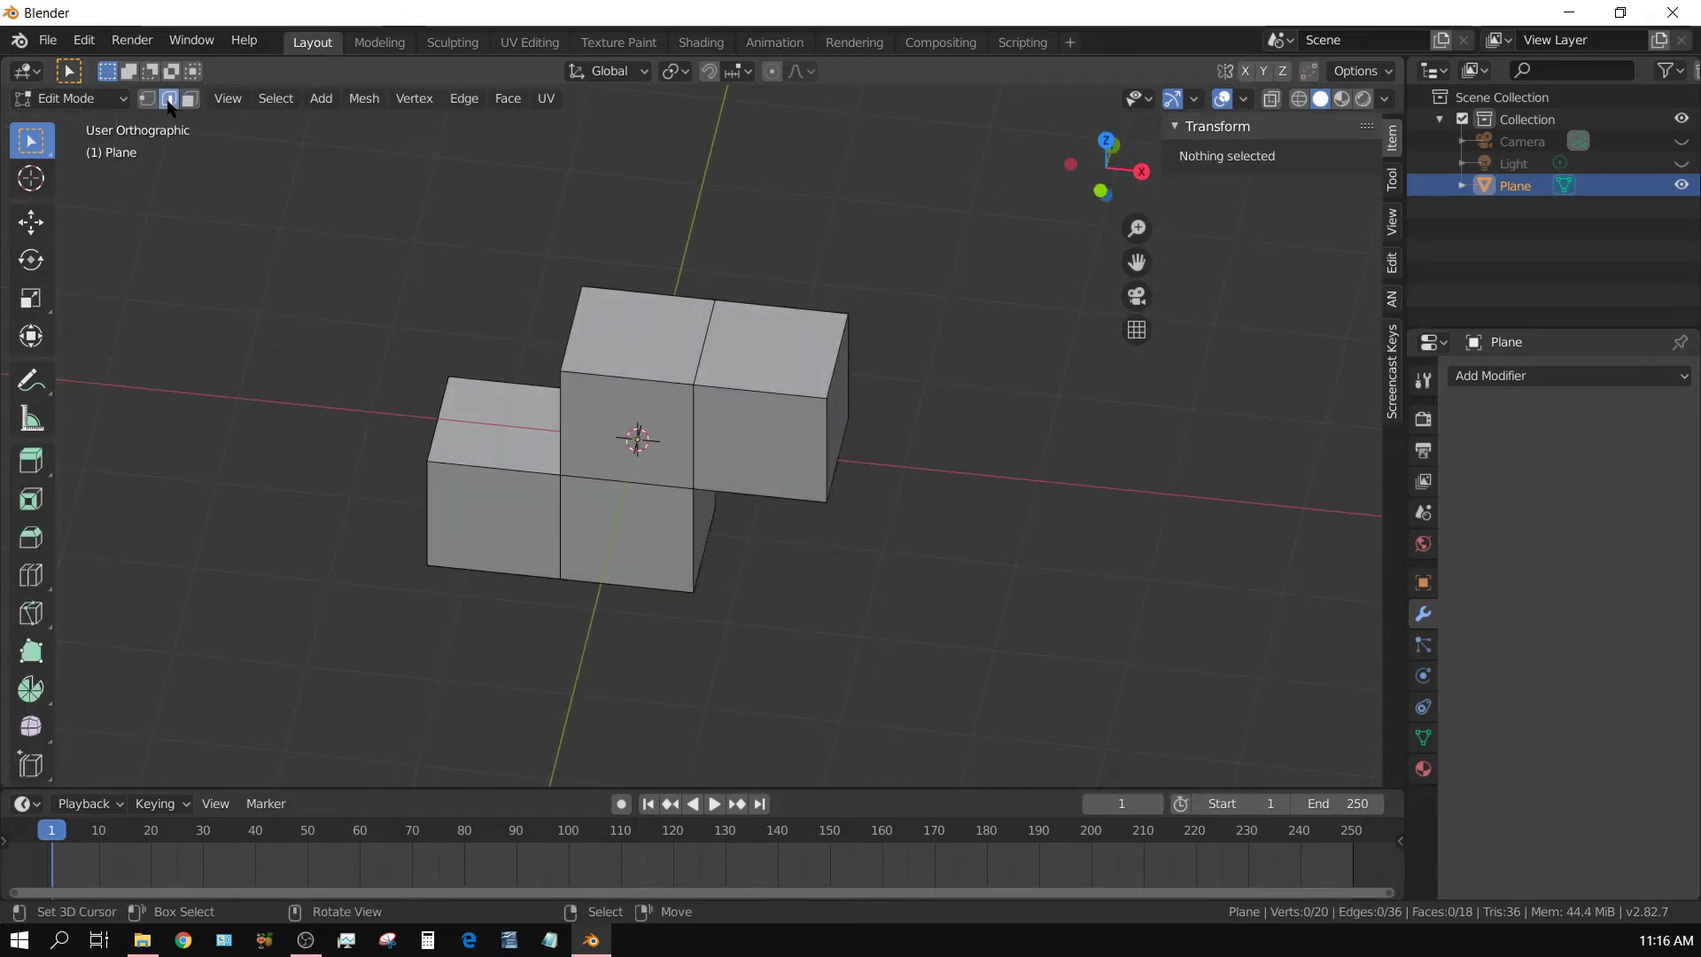
{"action": "scroll", "coordinate": [809, 593], "scroll_direction": "up", "scroll_amount": 2}
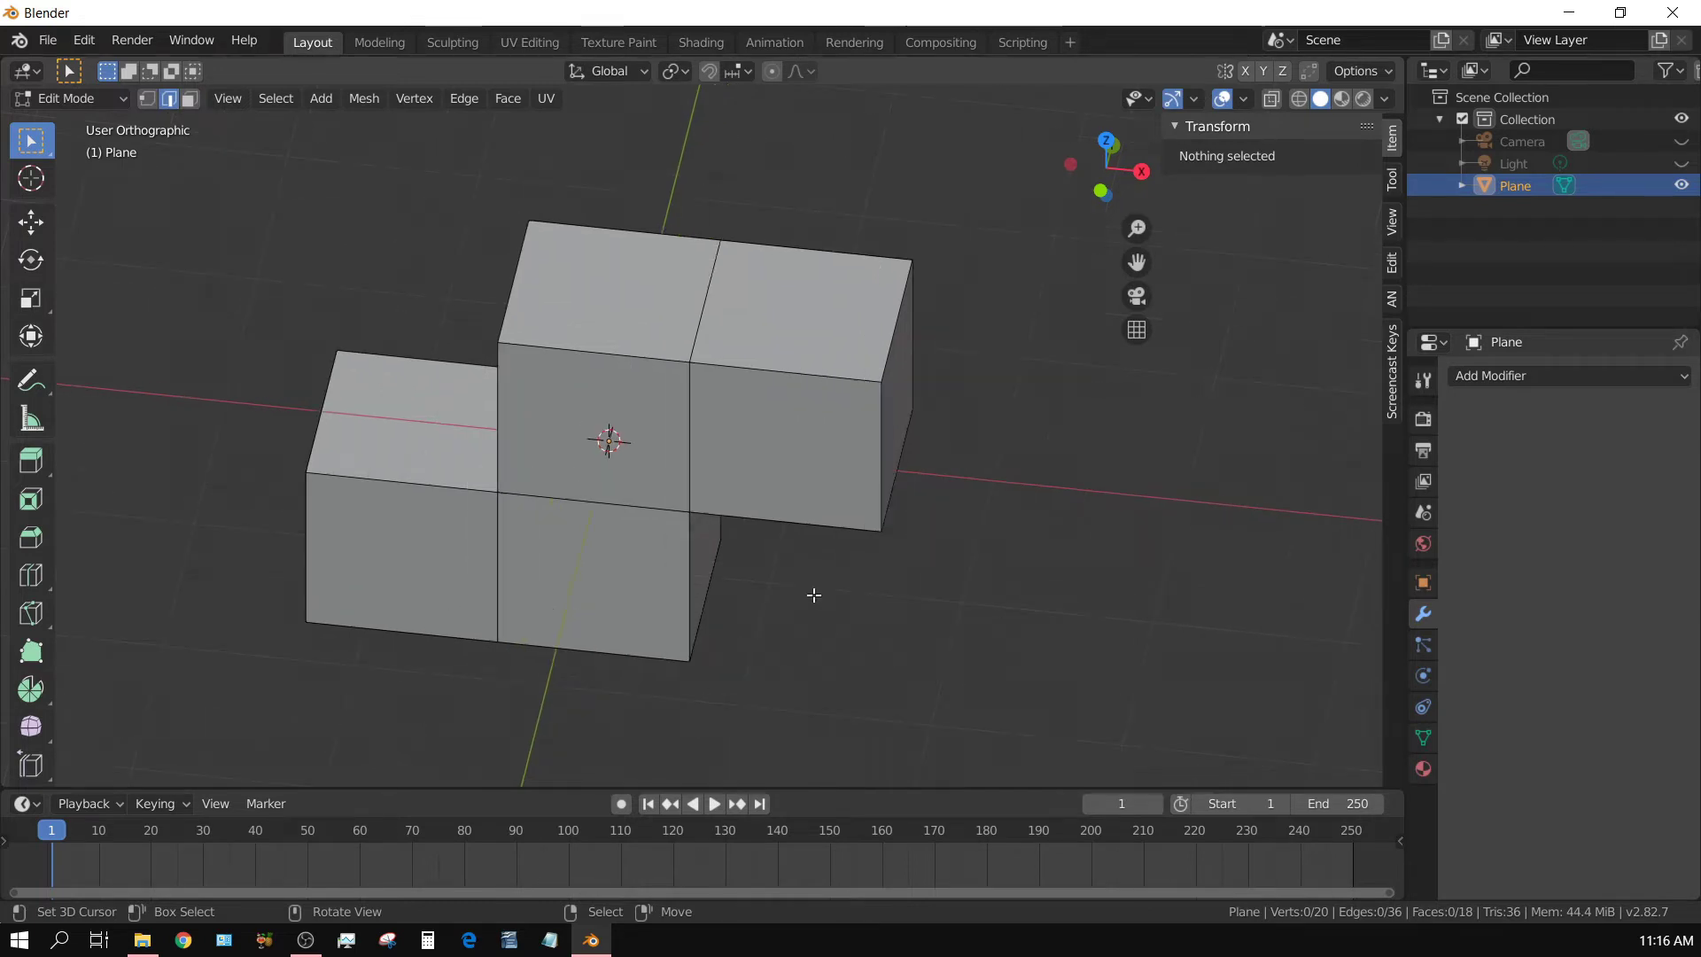
{"action": "left_click", "coordinate": [790, 375]}
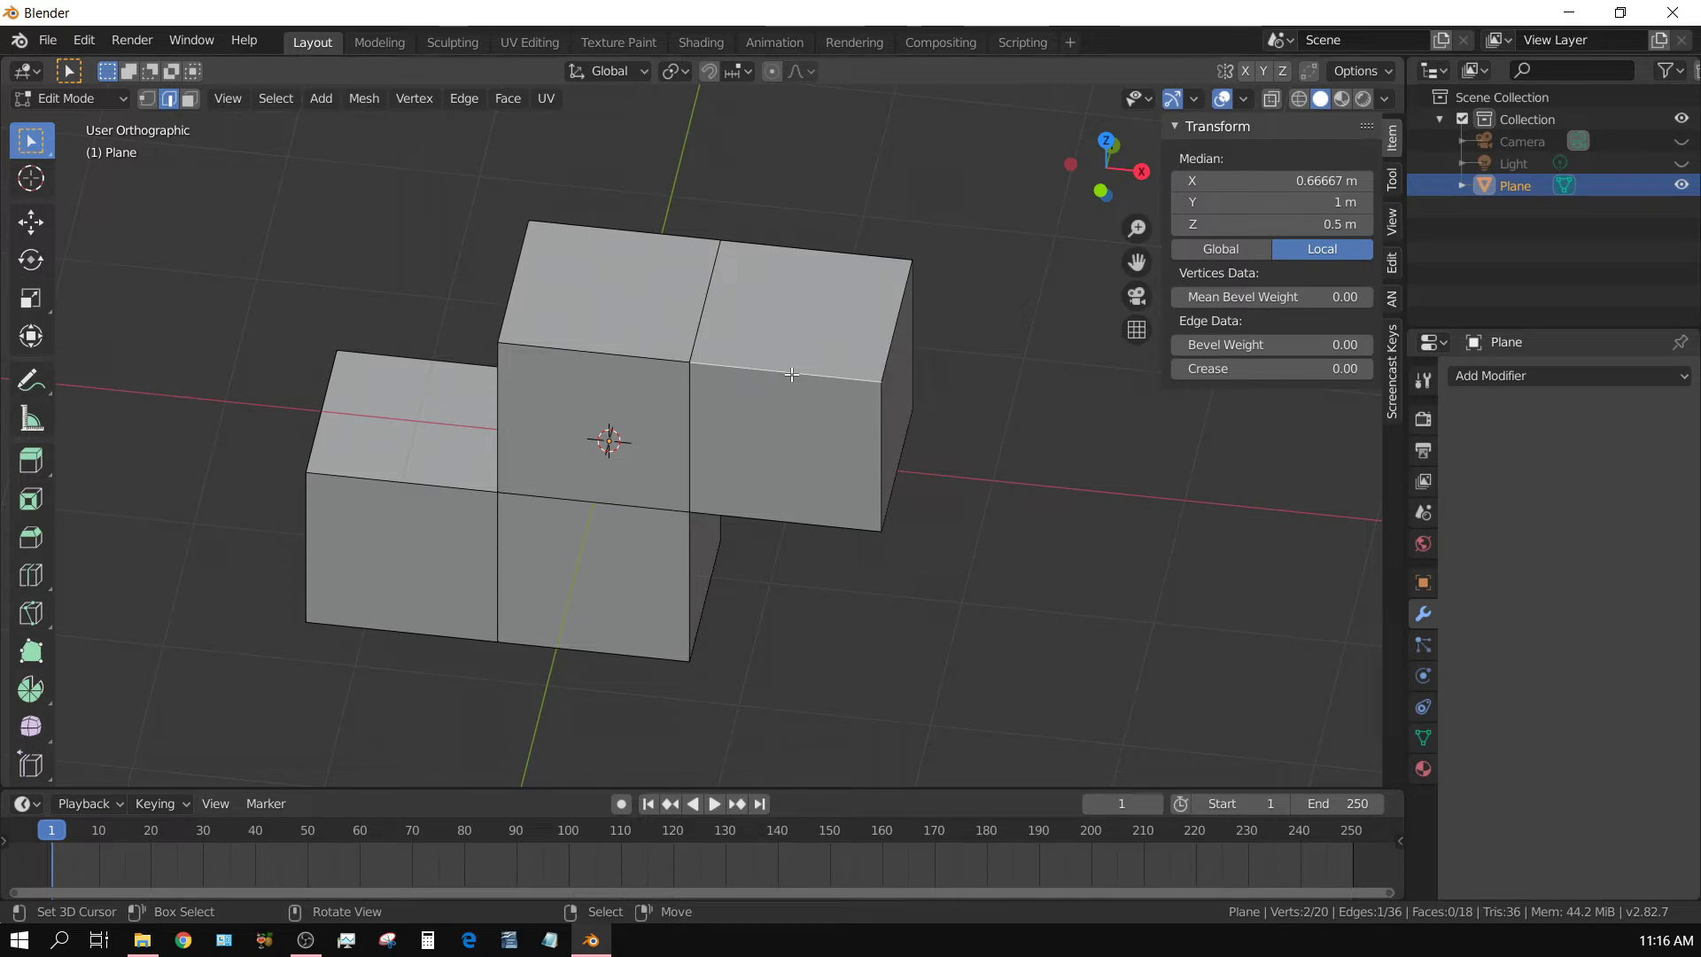
{"action": "left_click", "coordinate": [618, 354], "text": "shift"}
{"action": "left_click", "coordinate": [499, 418], "text": "shift"}
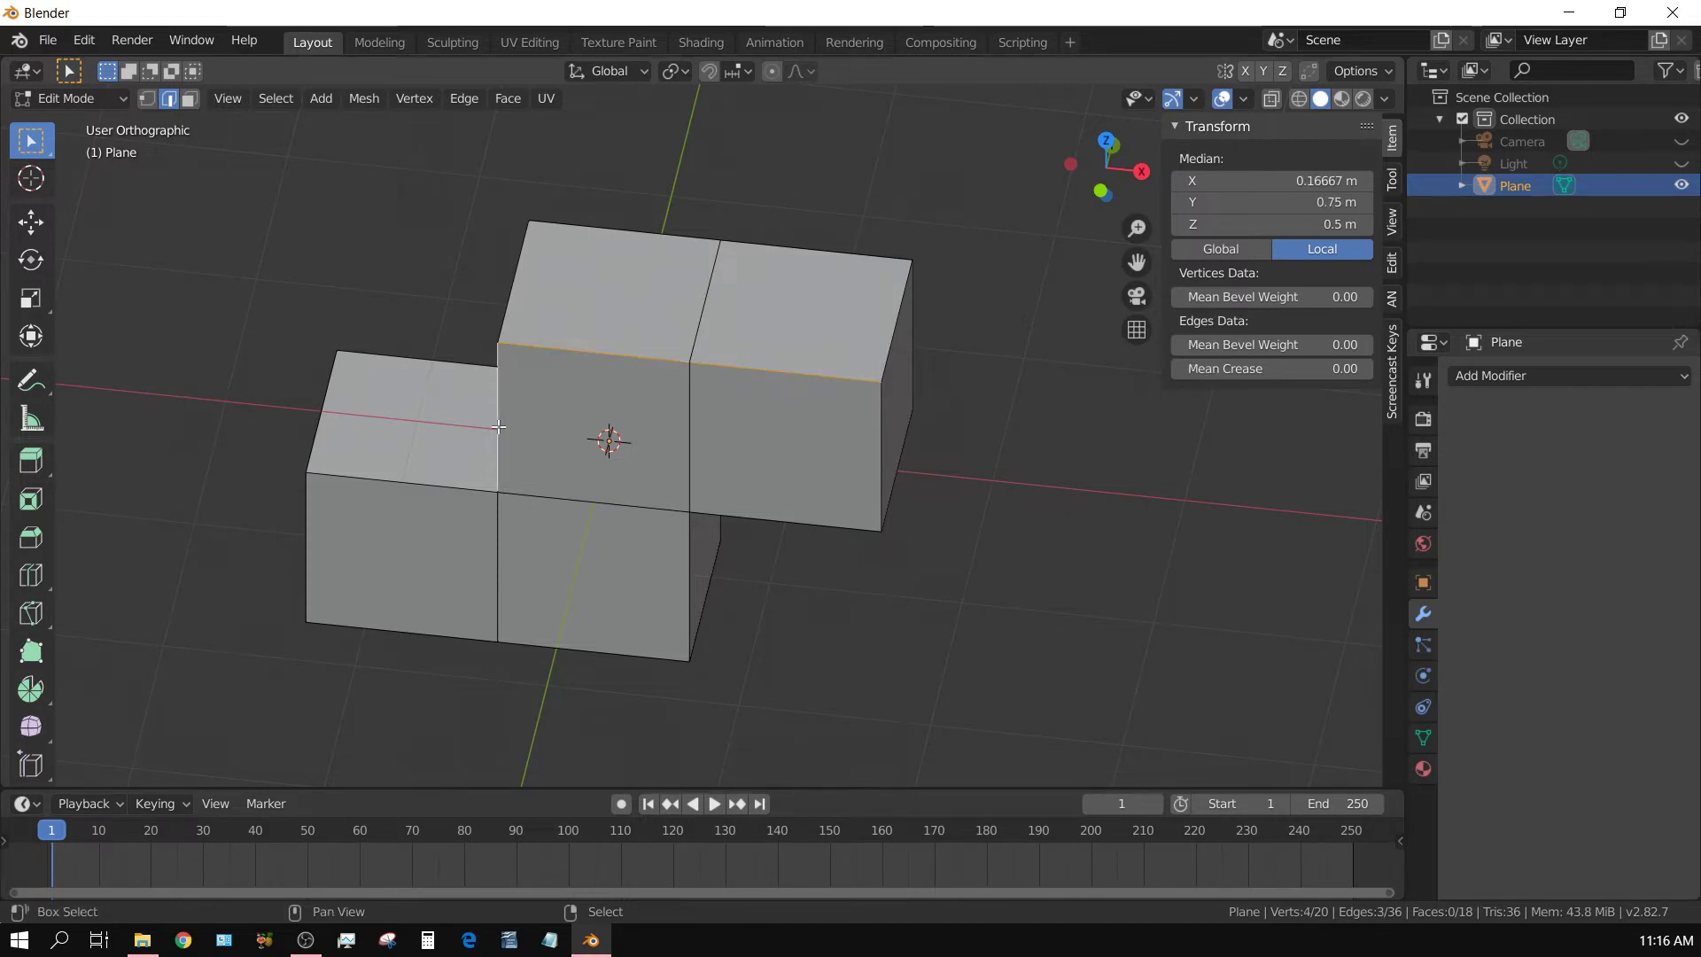
{"action": "left_click", "coordinate": [441, 492], "text": "shift"}
{"action": "left_click", "coordinate": [404, 628], "text": "shift"}
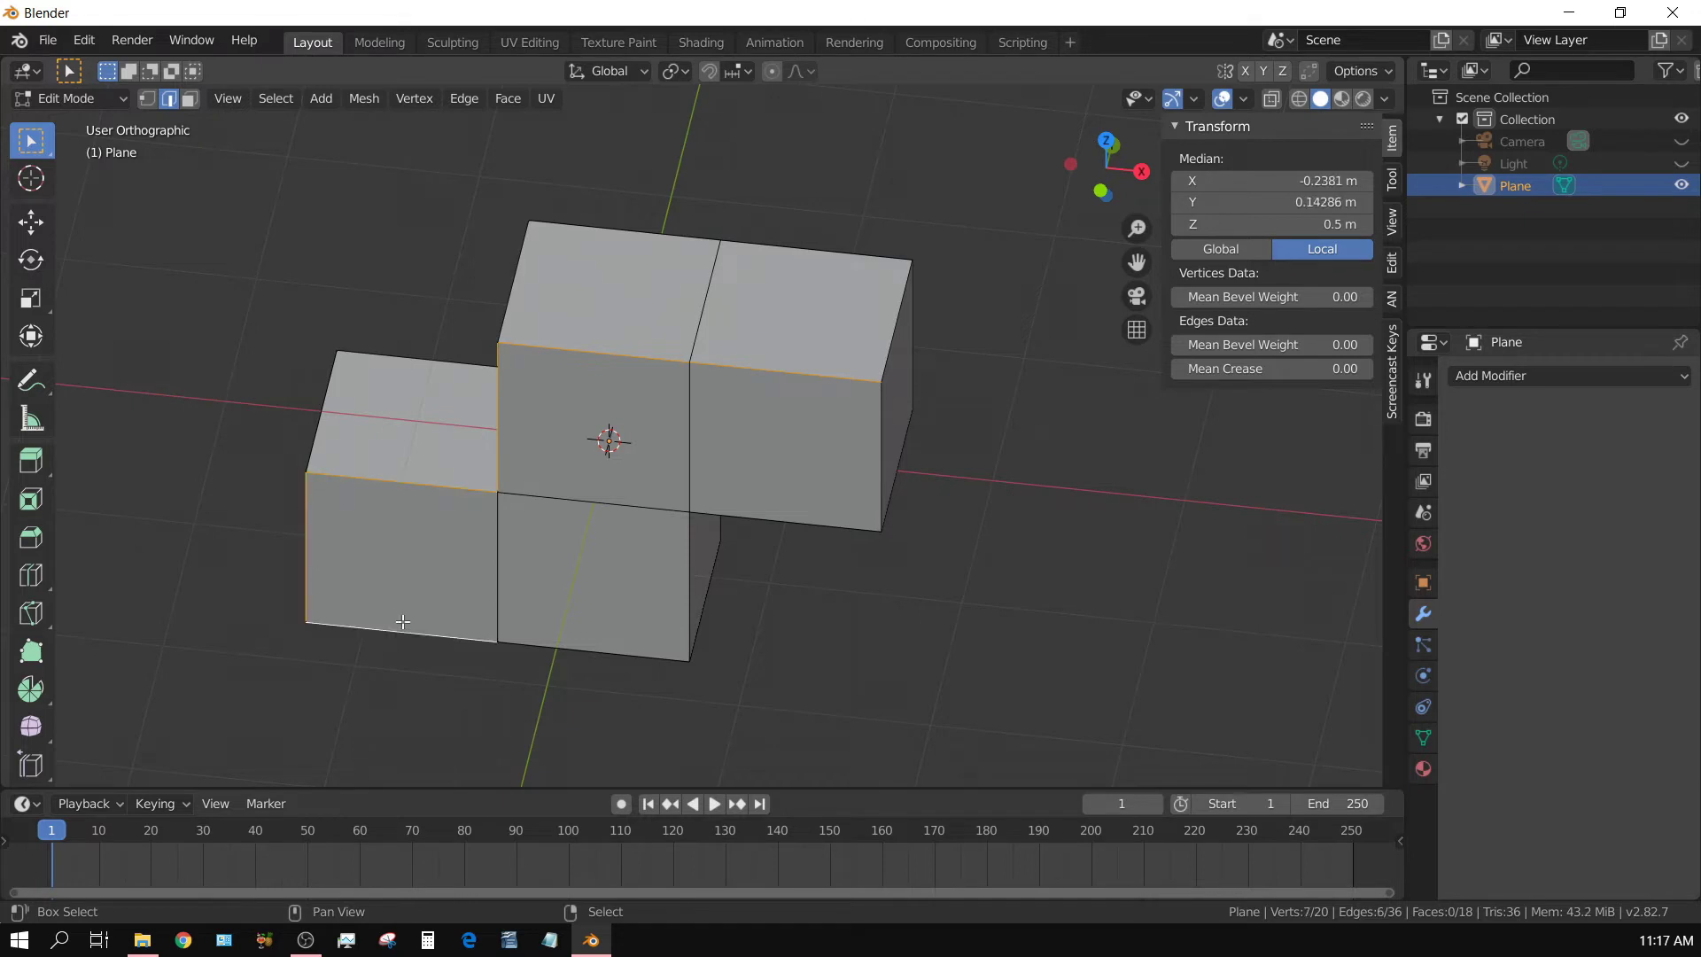
{"action": "left_click", "coordinate": [563, 640], "text": "shift"}
{"action": "left_click", "coordinate": [676, 587], "text": "shift"}
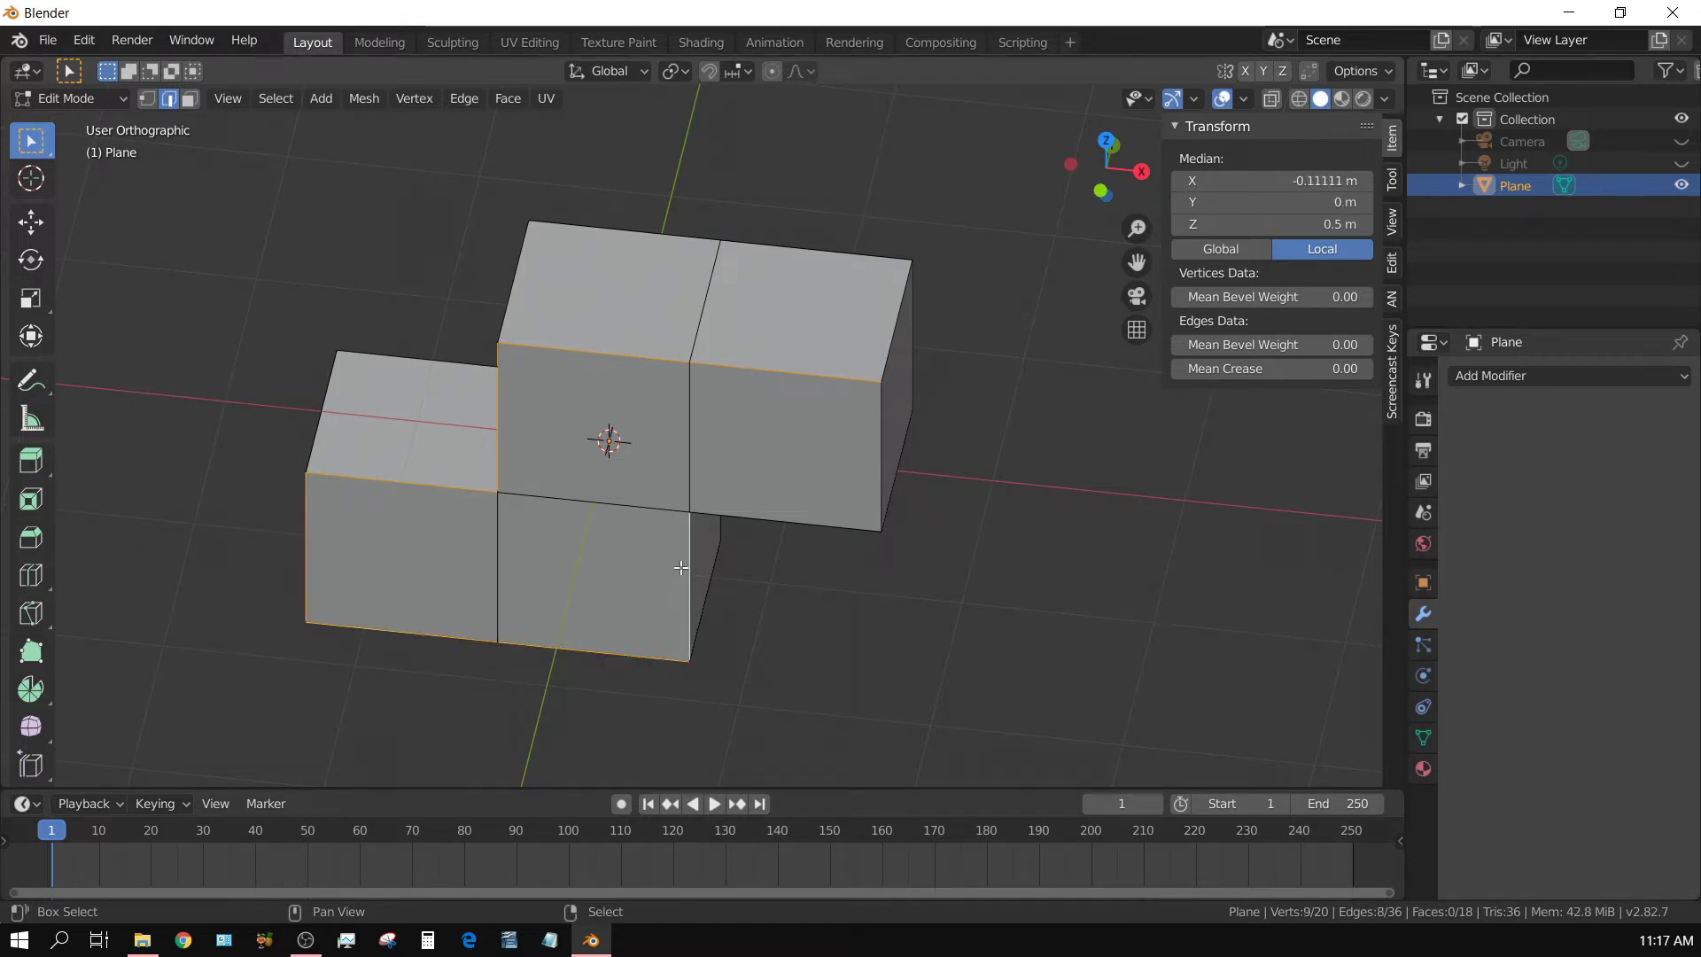
{"action": "left_click", "coordinate": [763, 510], "text": "shift"}
{"action": "left_click", "coordinate": [879, 449], "text": "shift"}
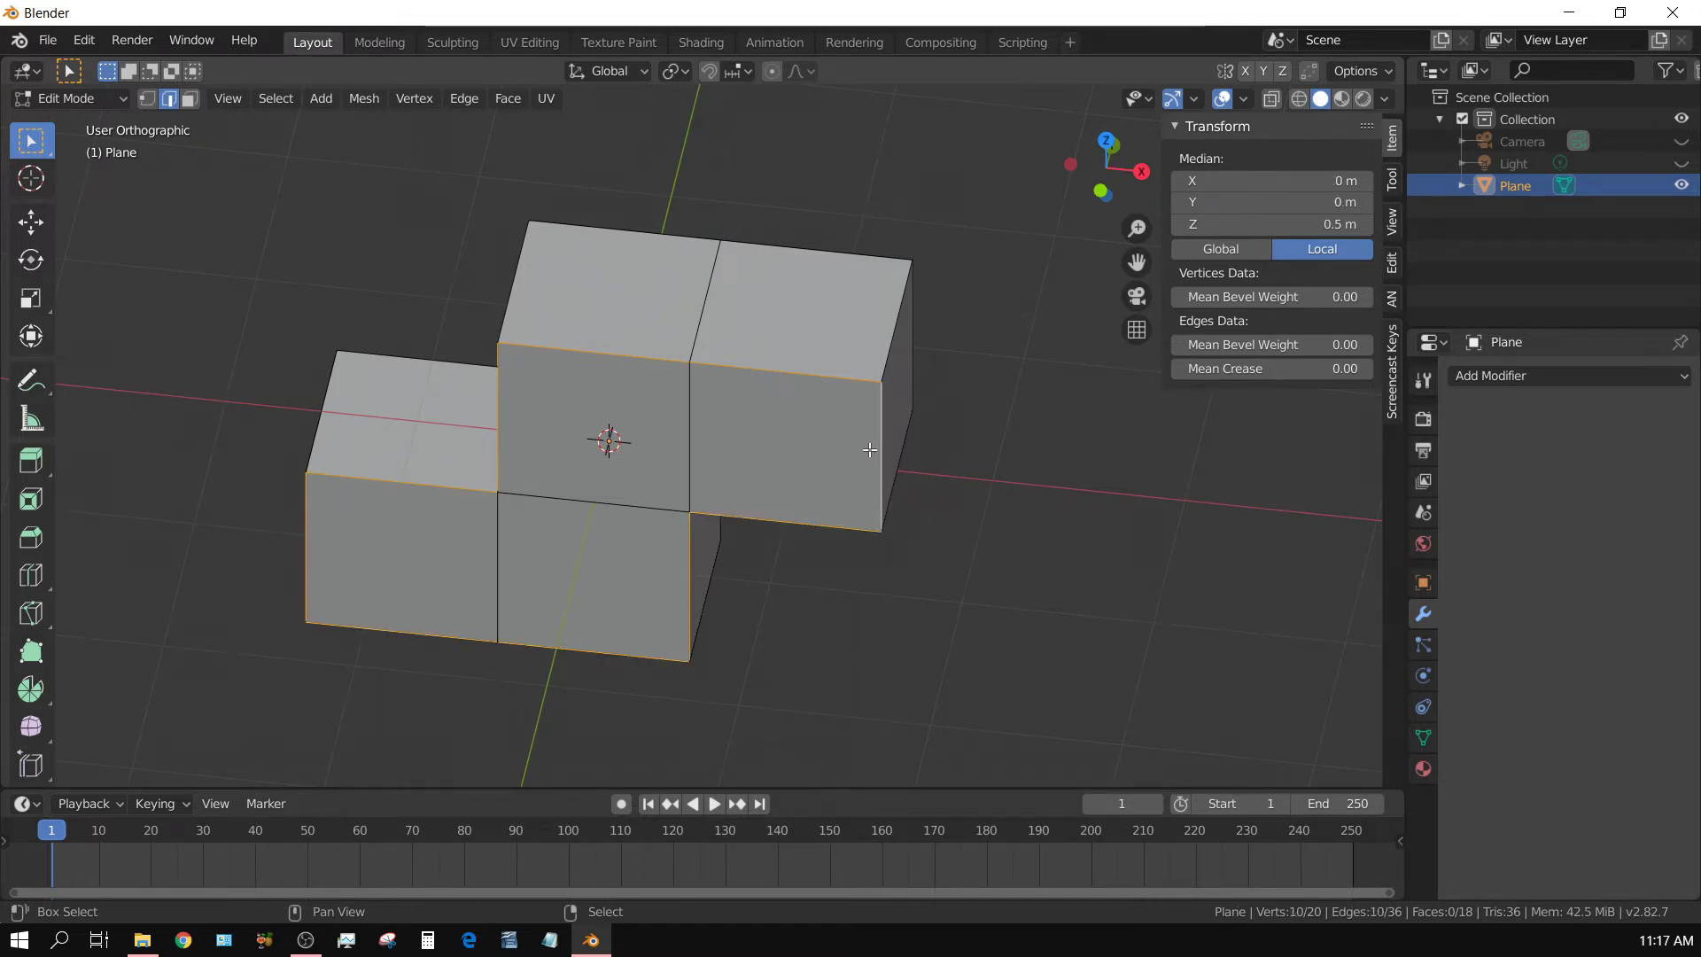
{"action": "left_click", "coordinate": [588, 501], "text": "shift"}
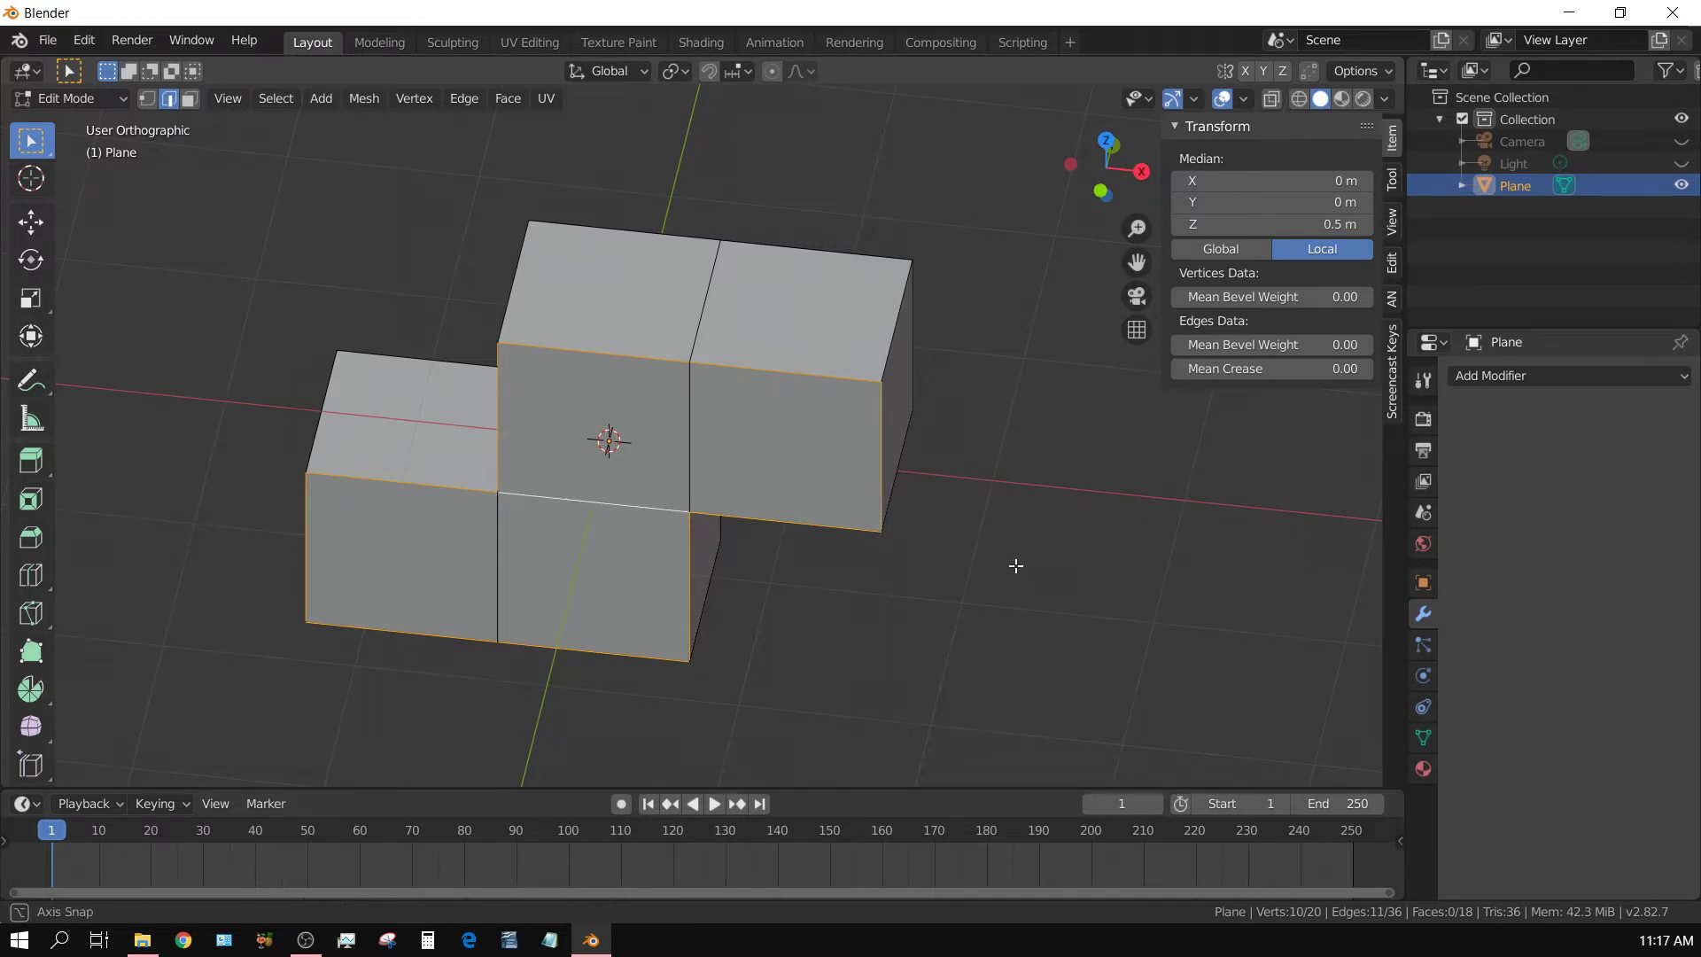
Add the outline edges of the opposite +Y face and its horizontal edge between the two rows to the selection
{"action": "middle_click_drag", "start_coordinate": [1014, 566], "coordinate": [631, 520]}
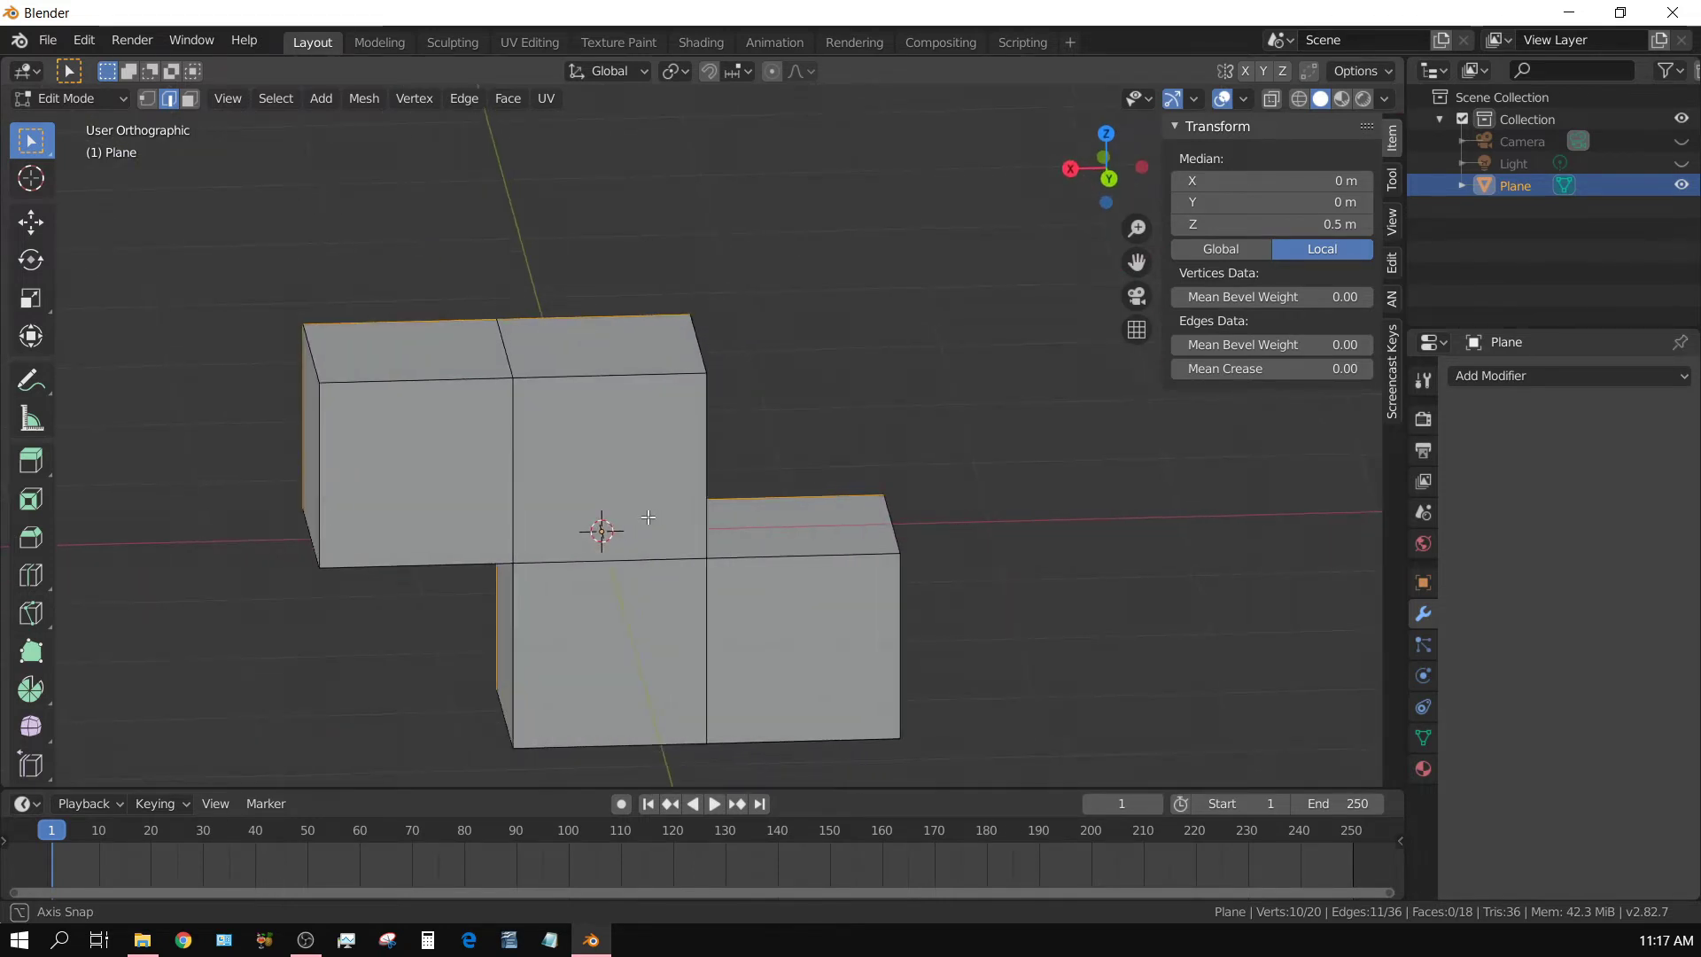
{"action": "left_click", "coordinate": [332, 469], "text": "shift"}
{"action": "left_click", "coordinate": [412, 397], "text": "shift"}
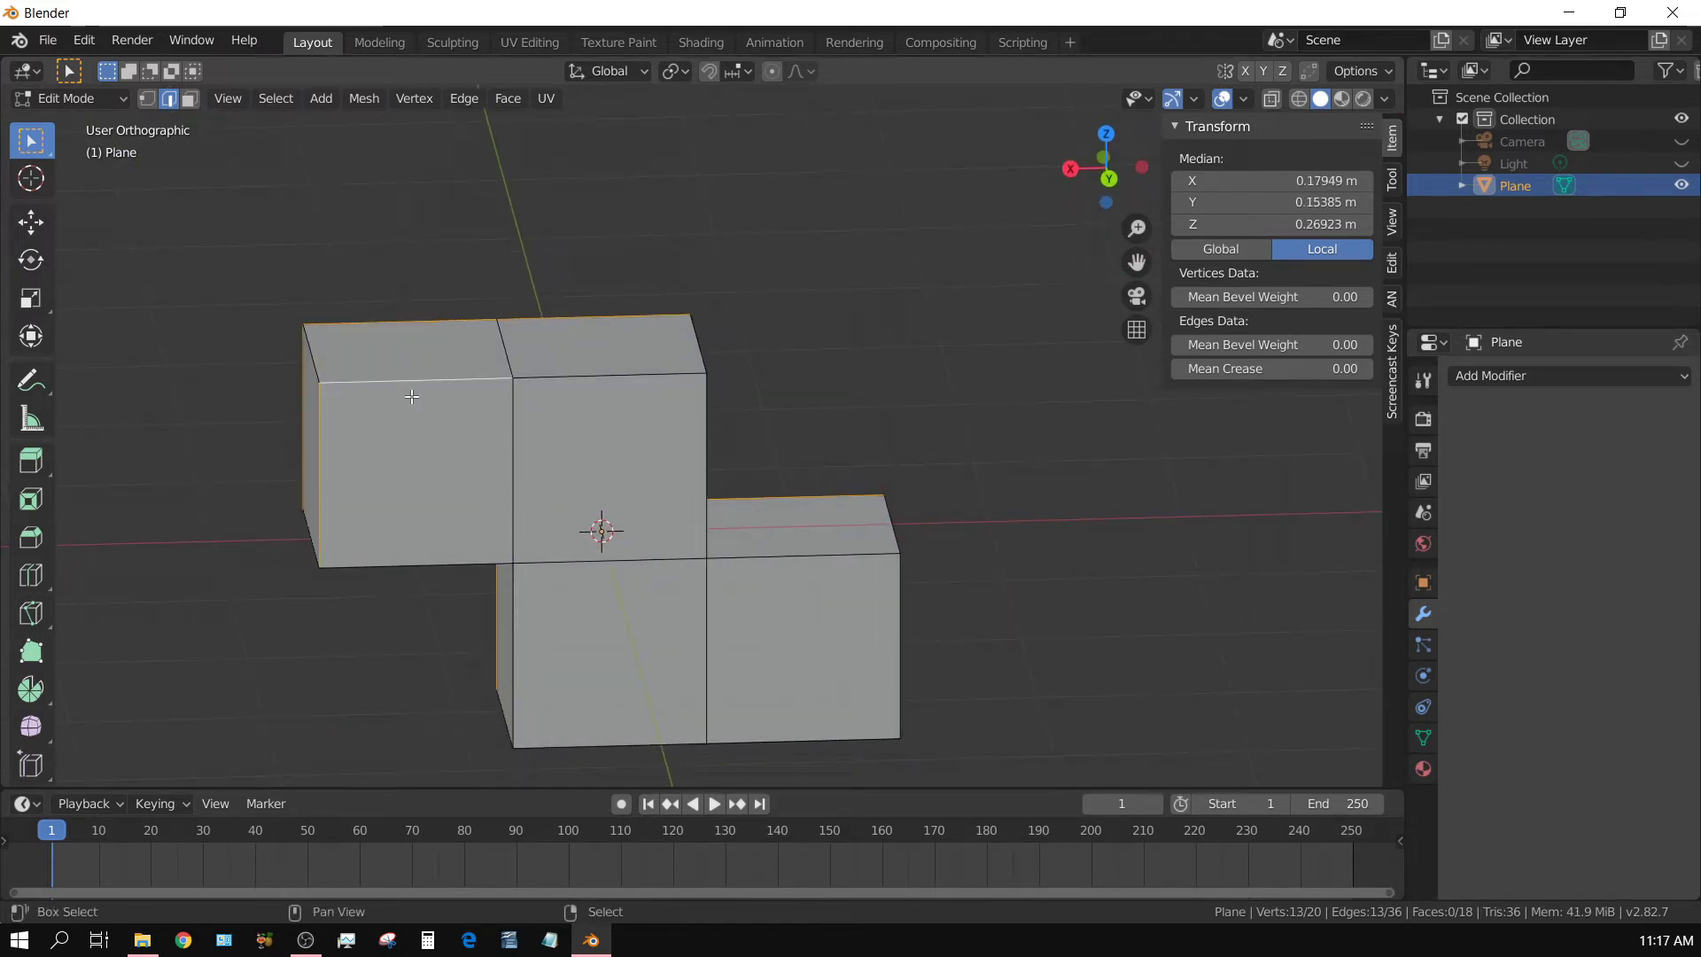
{"action": "left_click", "coordinate": [588, 396], "text": "shift"}
{"action": "left_click", "coordinate": [692, 452], "text": "shift"}
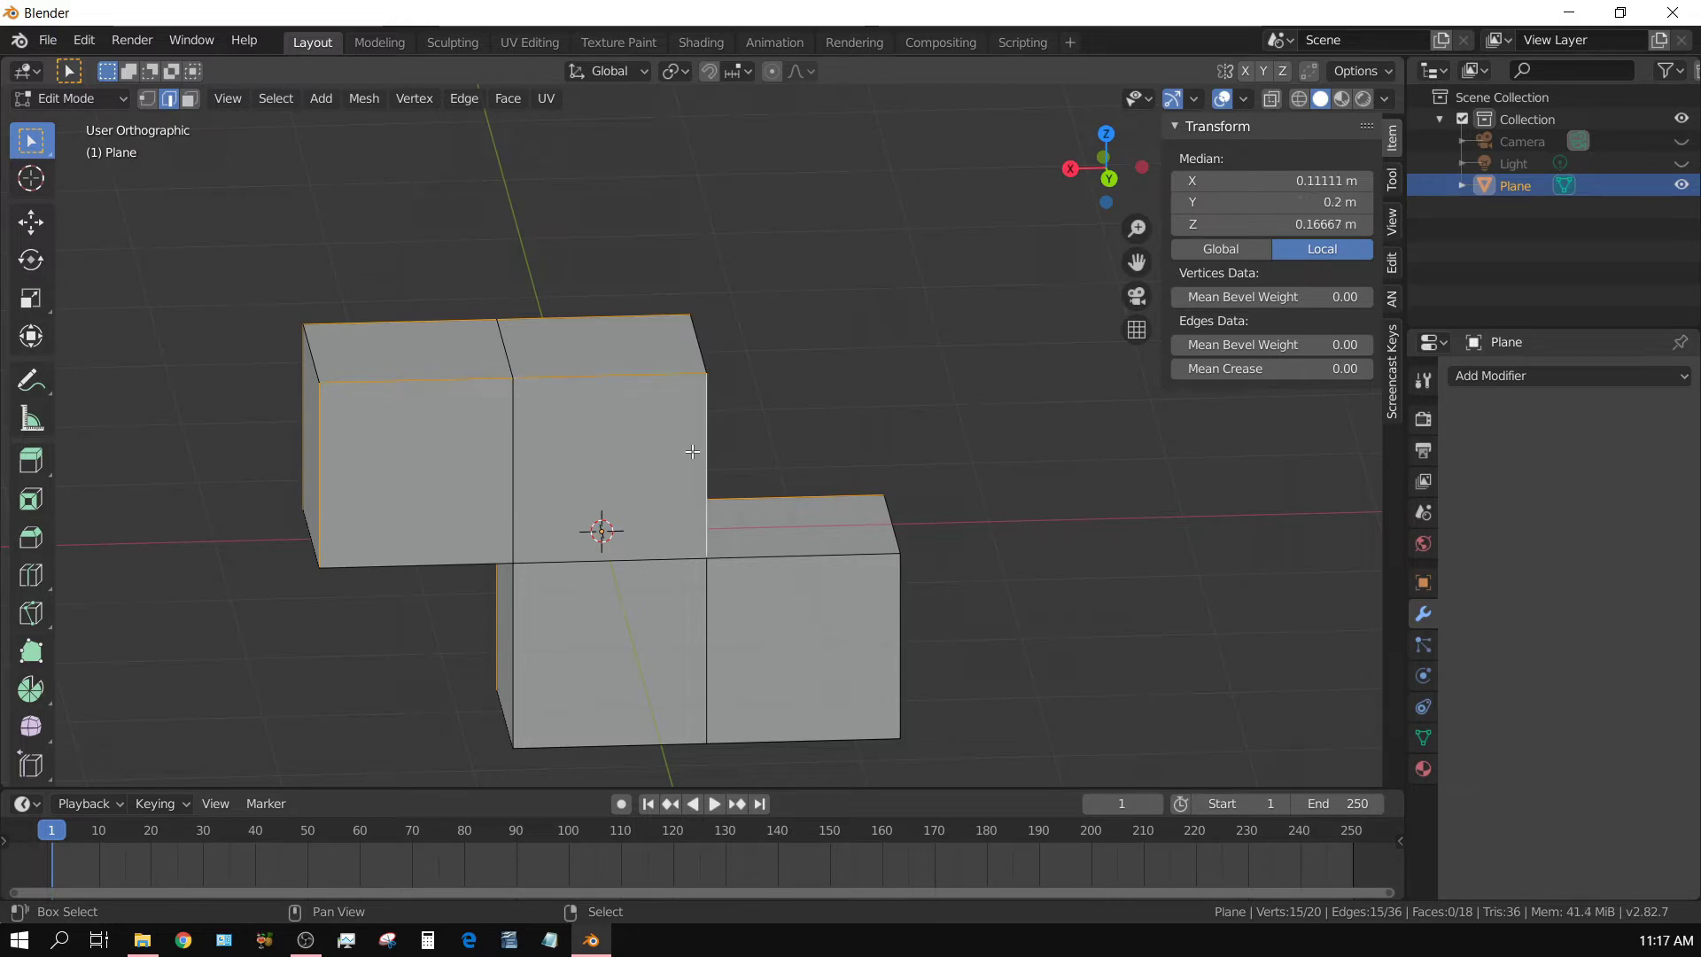
{"action": "left_click", "coordinate": [785, 574], "text": "shift"}
{"action": "left_click", "coordinate": [891, 626], "text": "shift"}
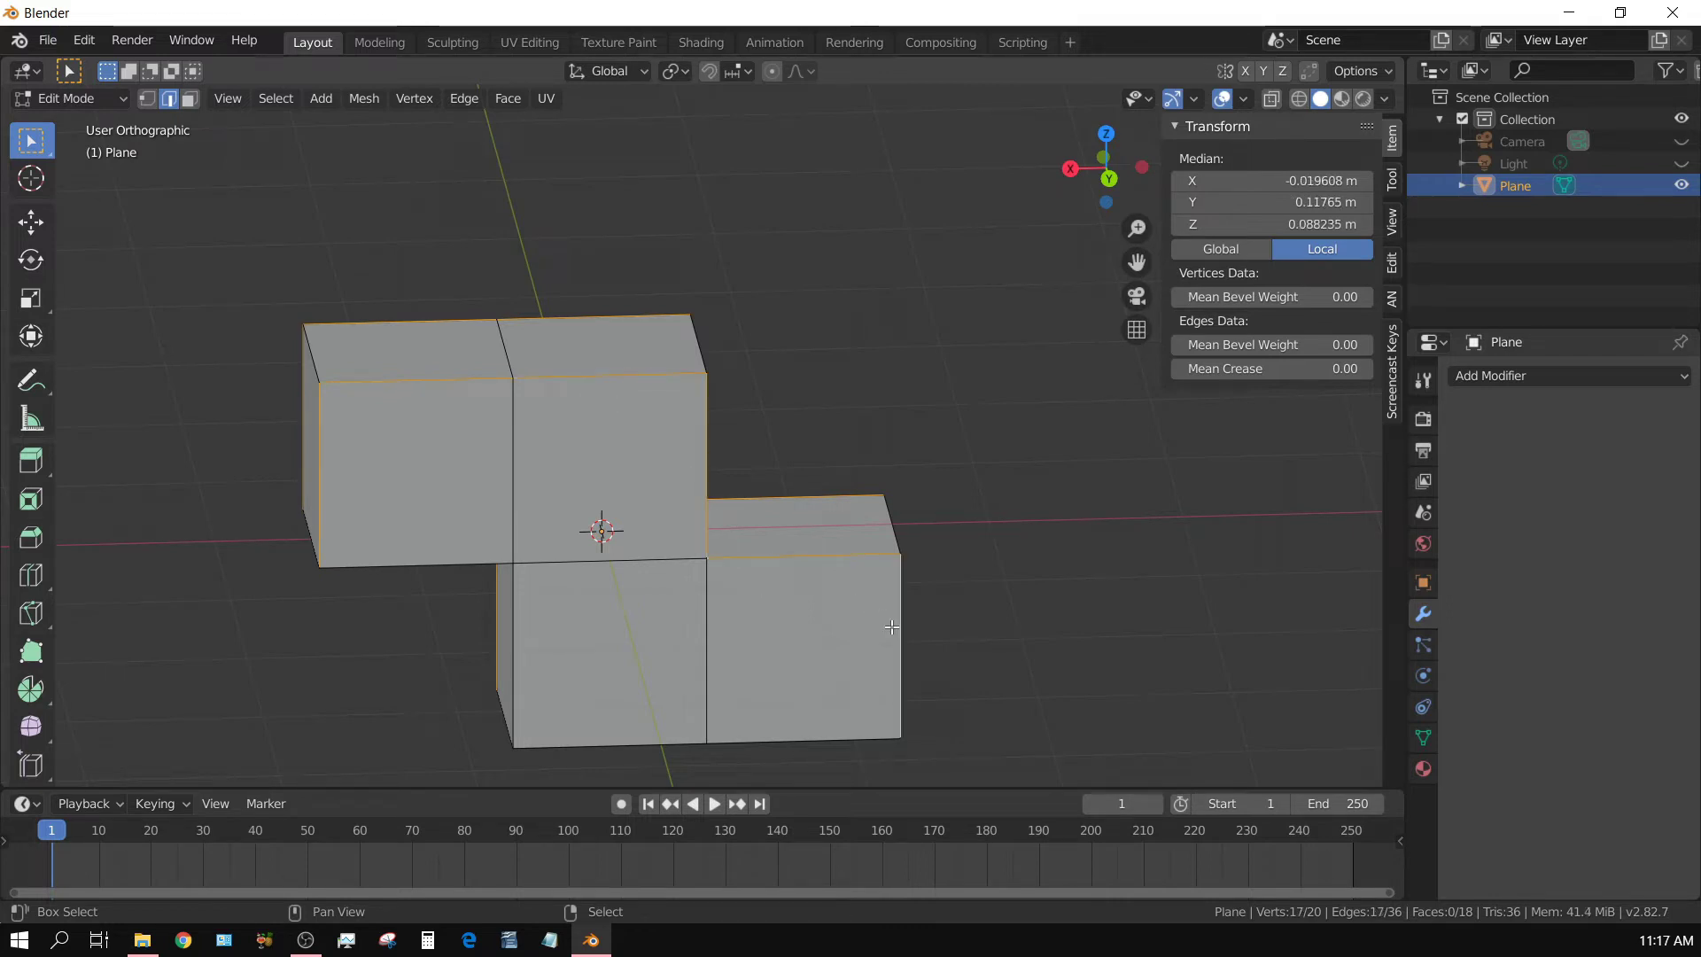
{"action": "left_click", "coordinate": [806, 718], "text": "shift"}
{"action": "left_click", "coordinate": [653, 733], "text": "shift"}
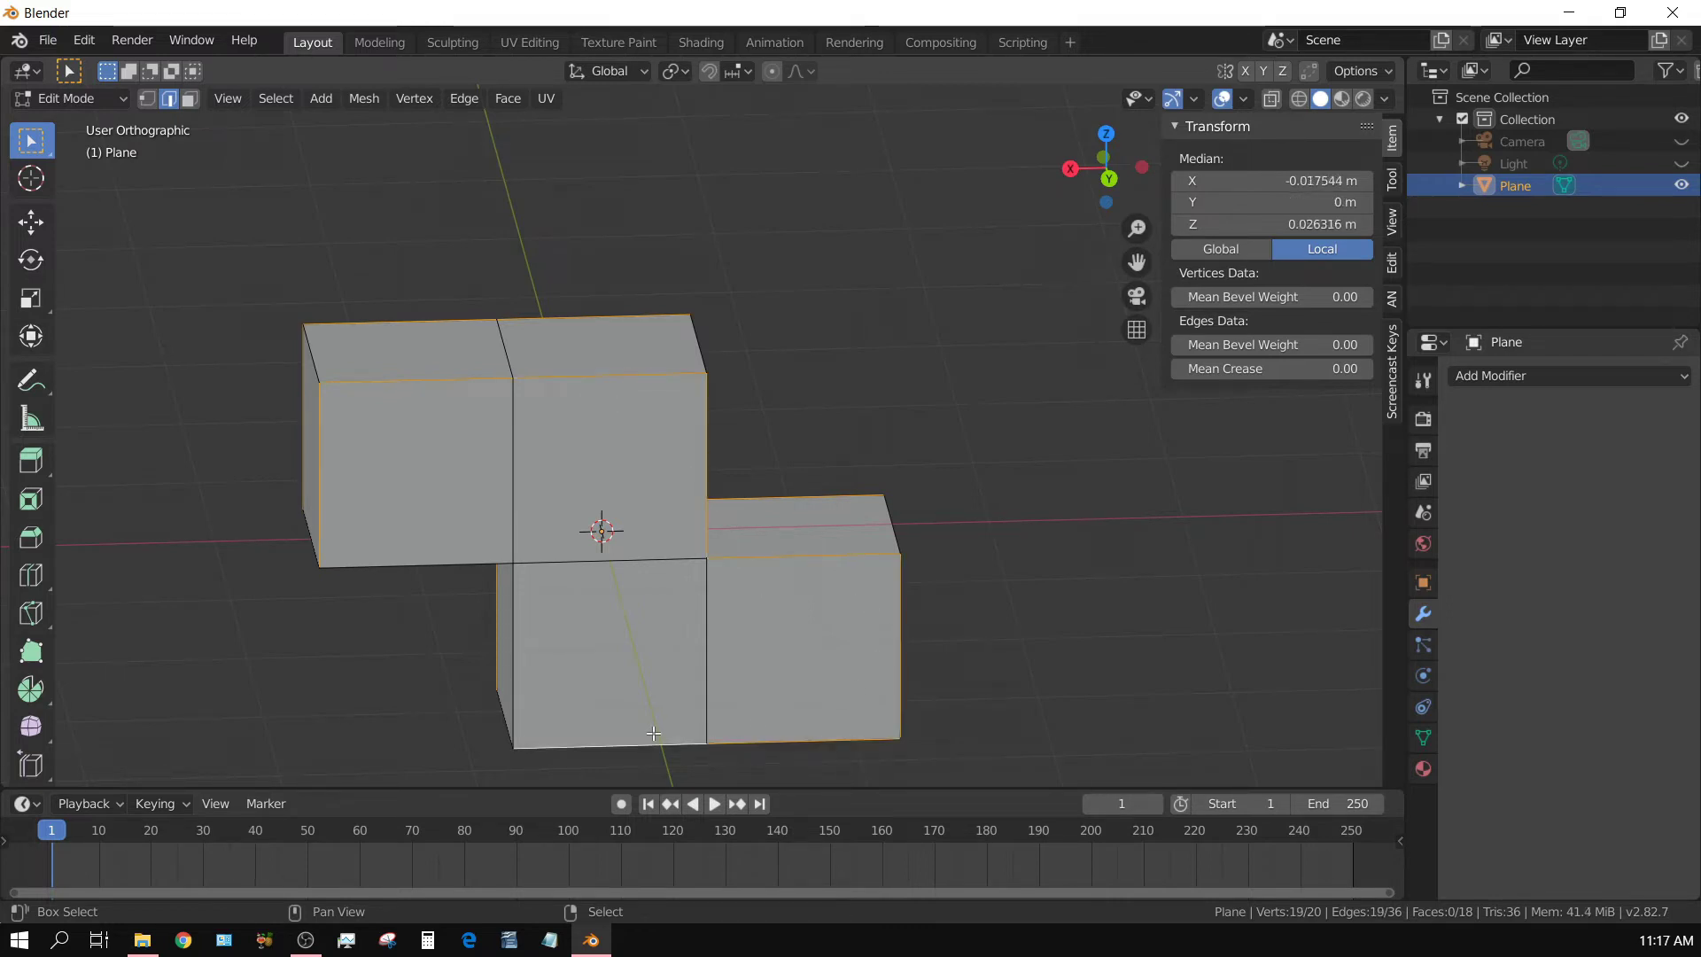
{"action": "left_click", "coordinate": [524, 651], "text": "shift"}
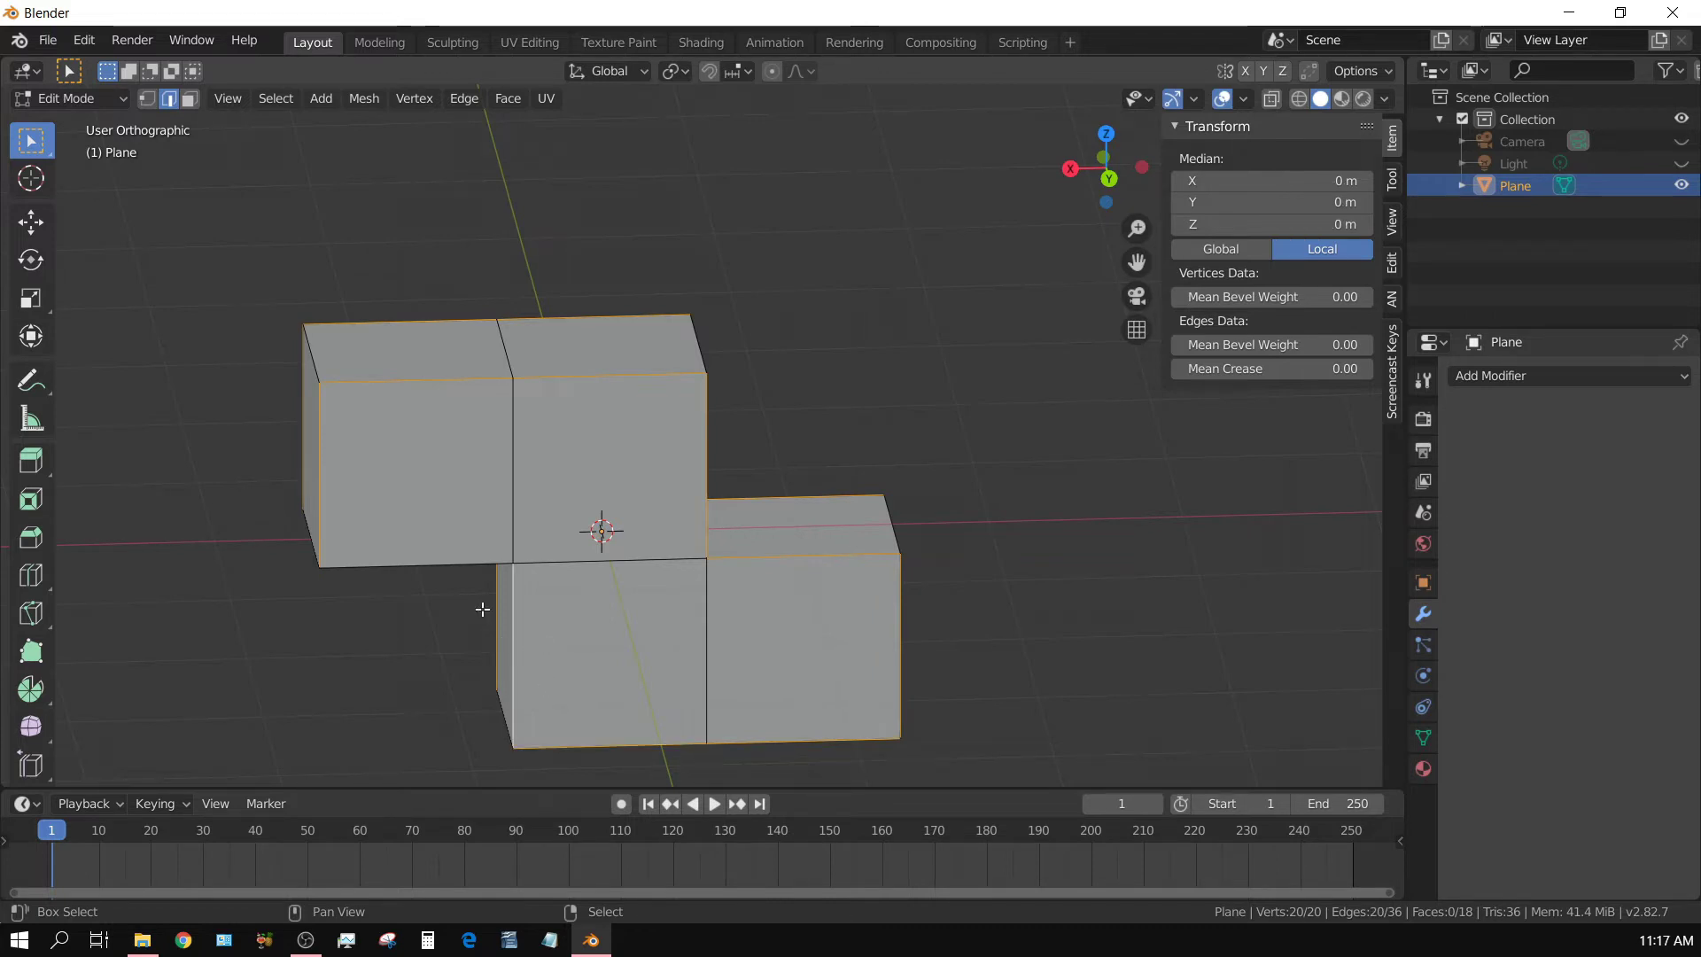
{"action": "left_click", "coordinate": [430, 552], "text": "shift"}
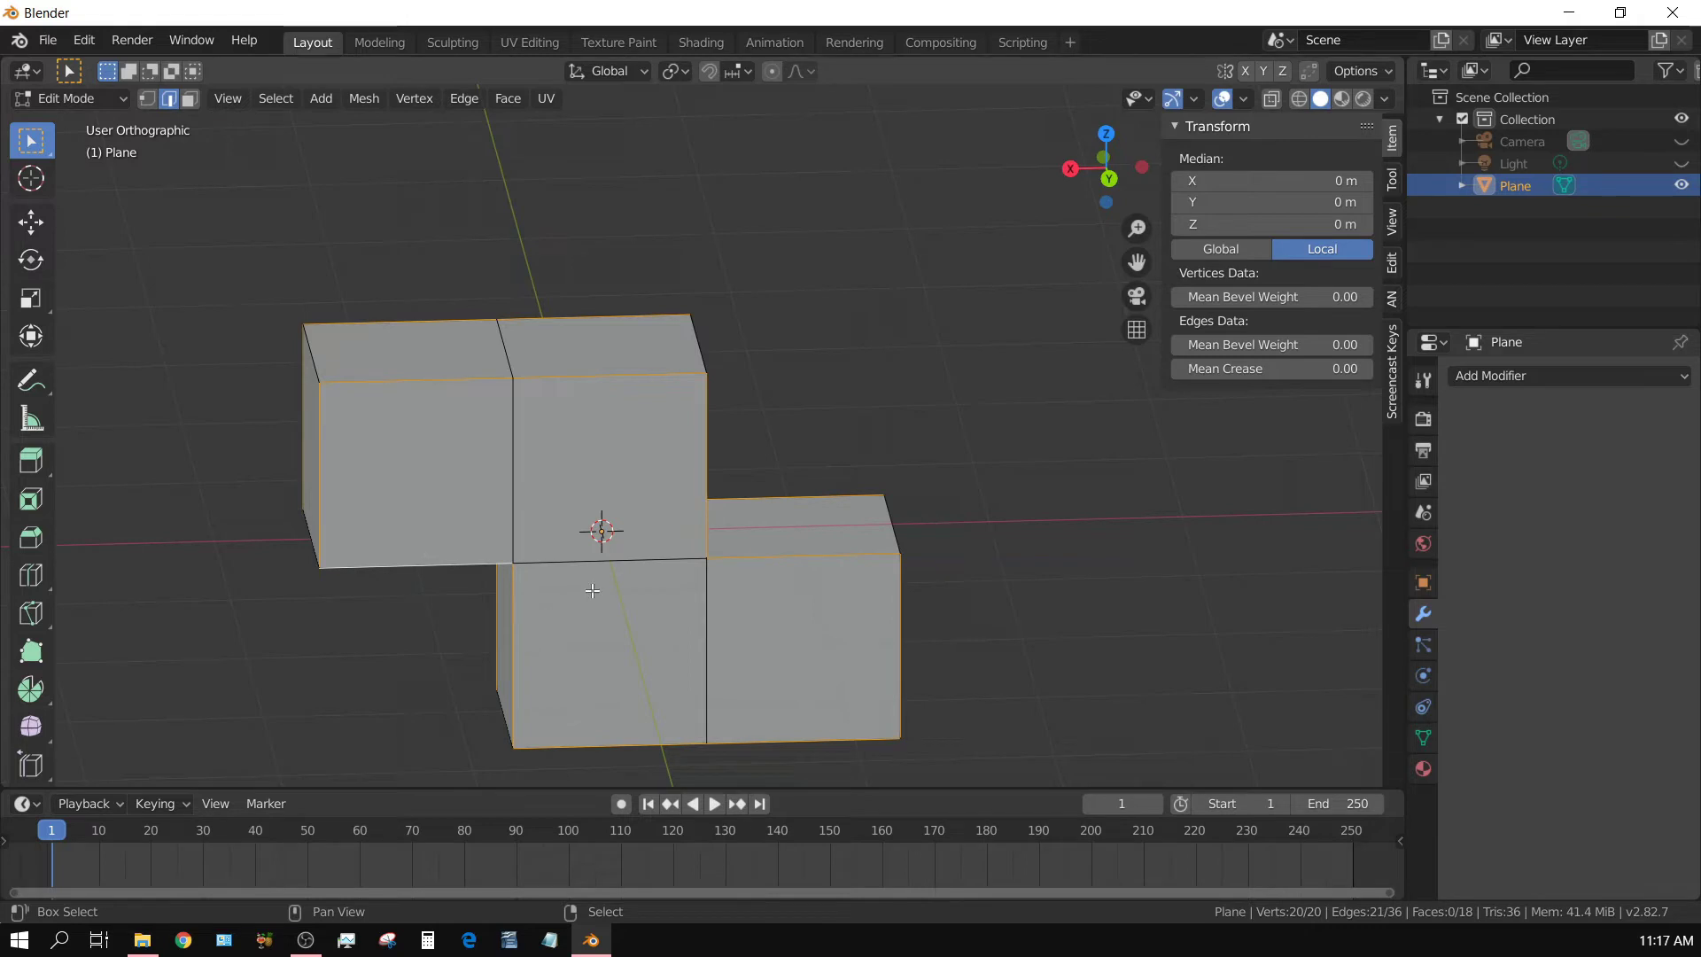
{"action": "left_click", "coordinate": [618, 566], "text": "shift"}
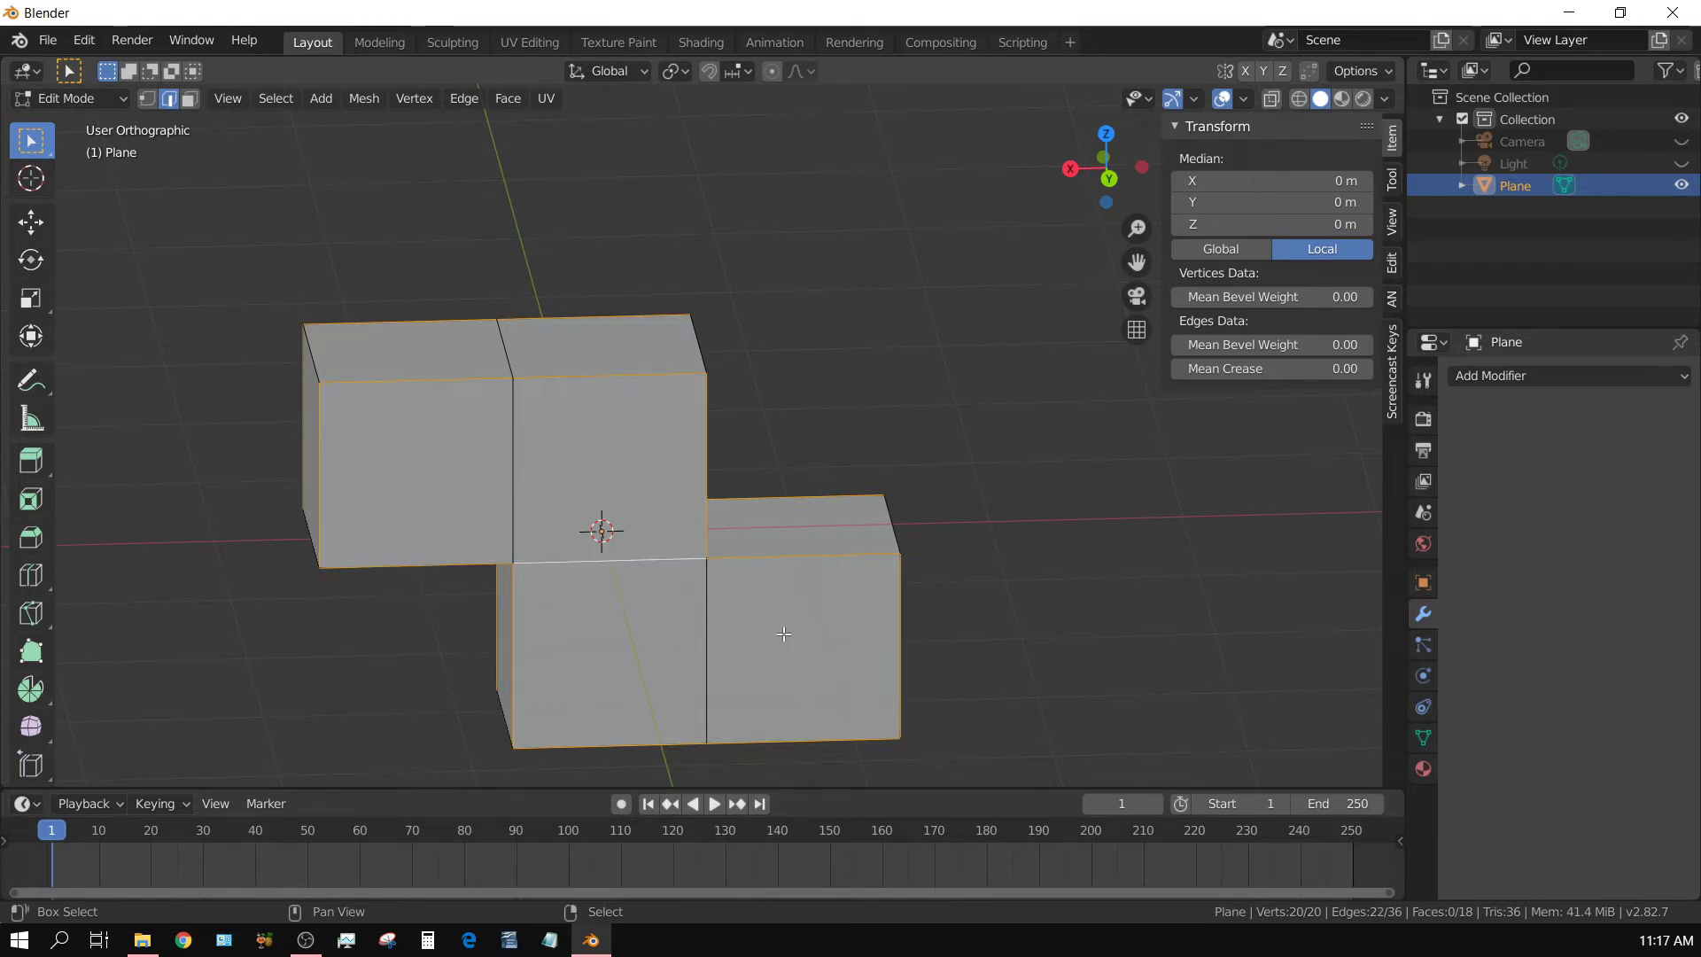
Bevel the selected edges with 2 segments and a width of about 0.038 m
{"action": "middle_click_drag", "start_coordinate": [1170, 605], "coordinate": [1131, 613]}
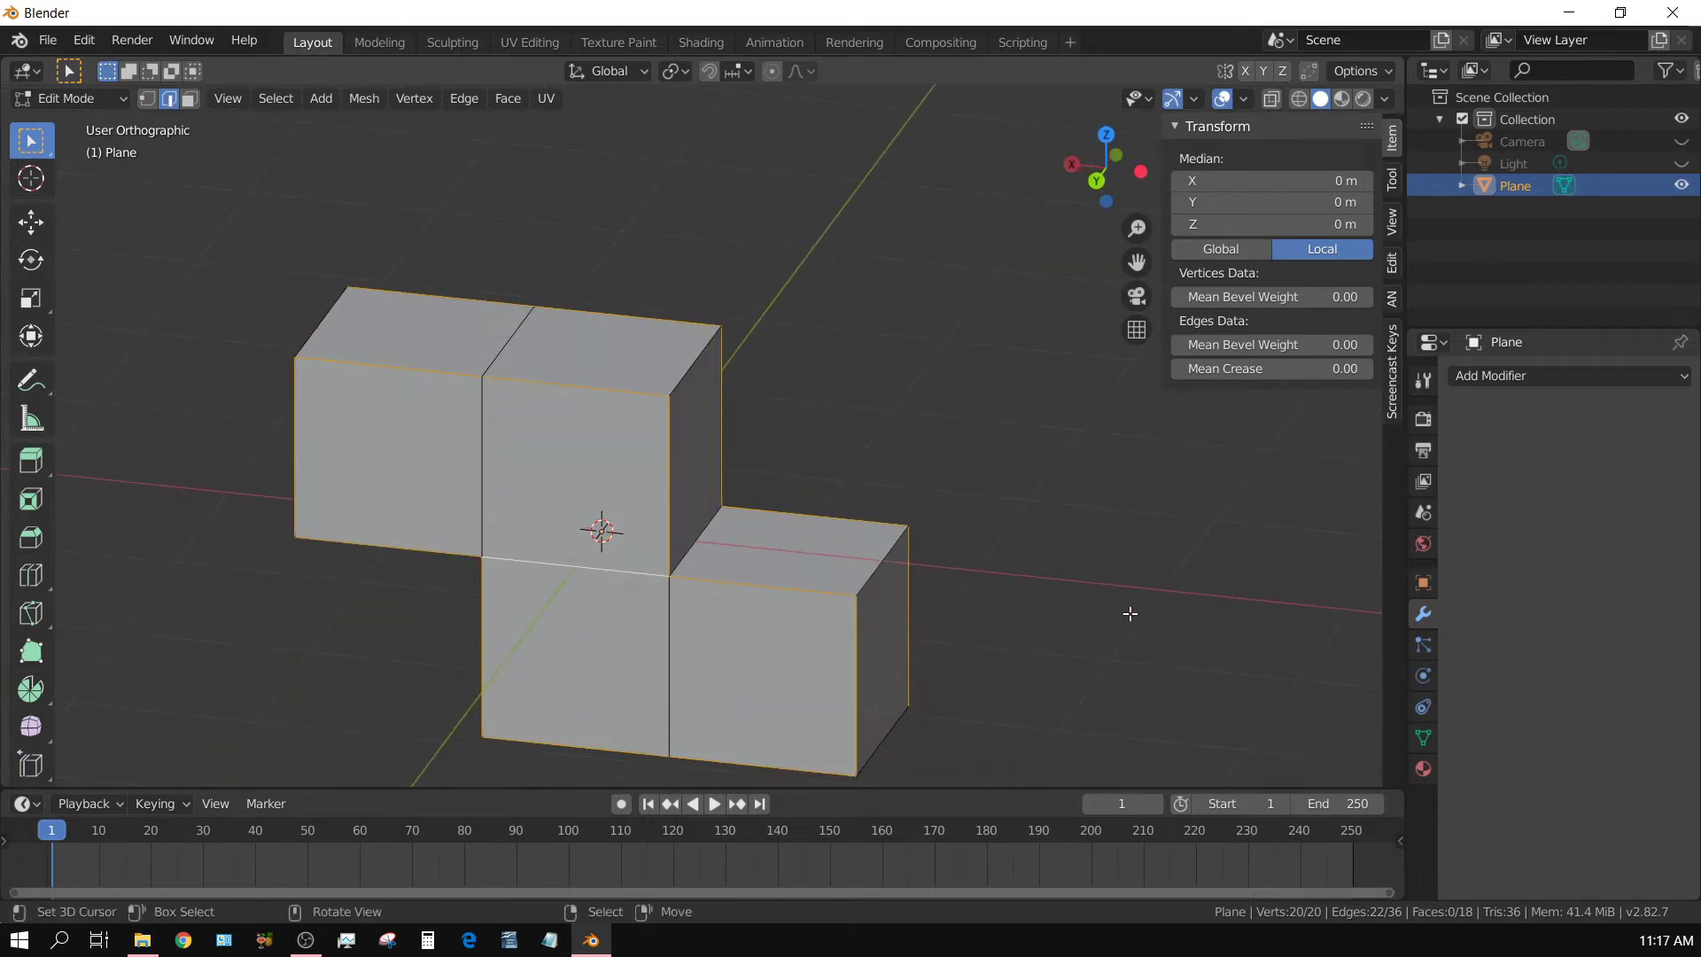
{"action": "key", "text": "ctrl+b"}
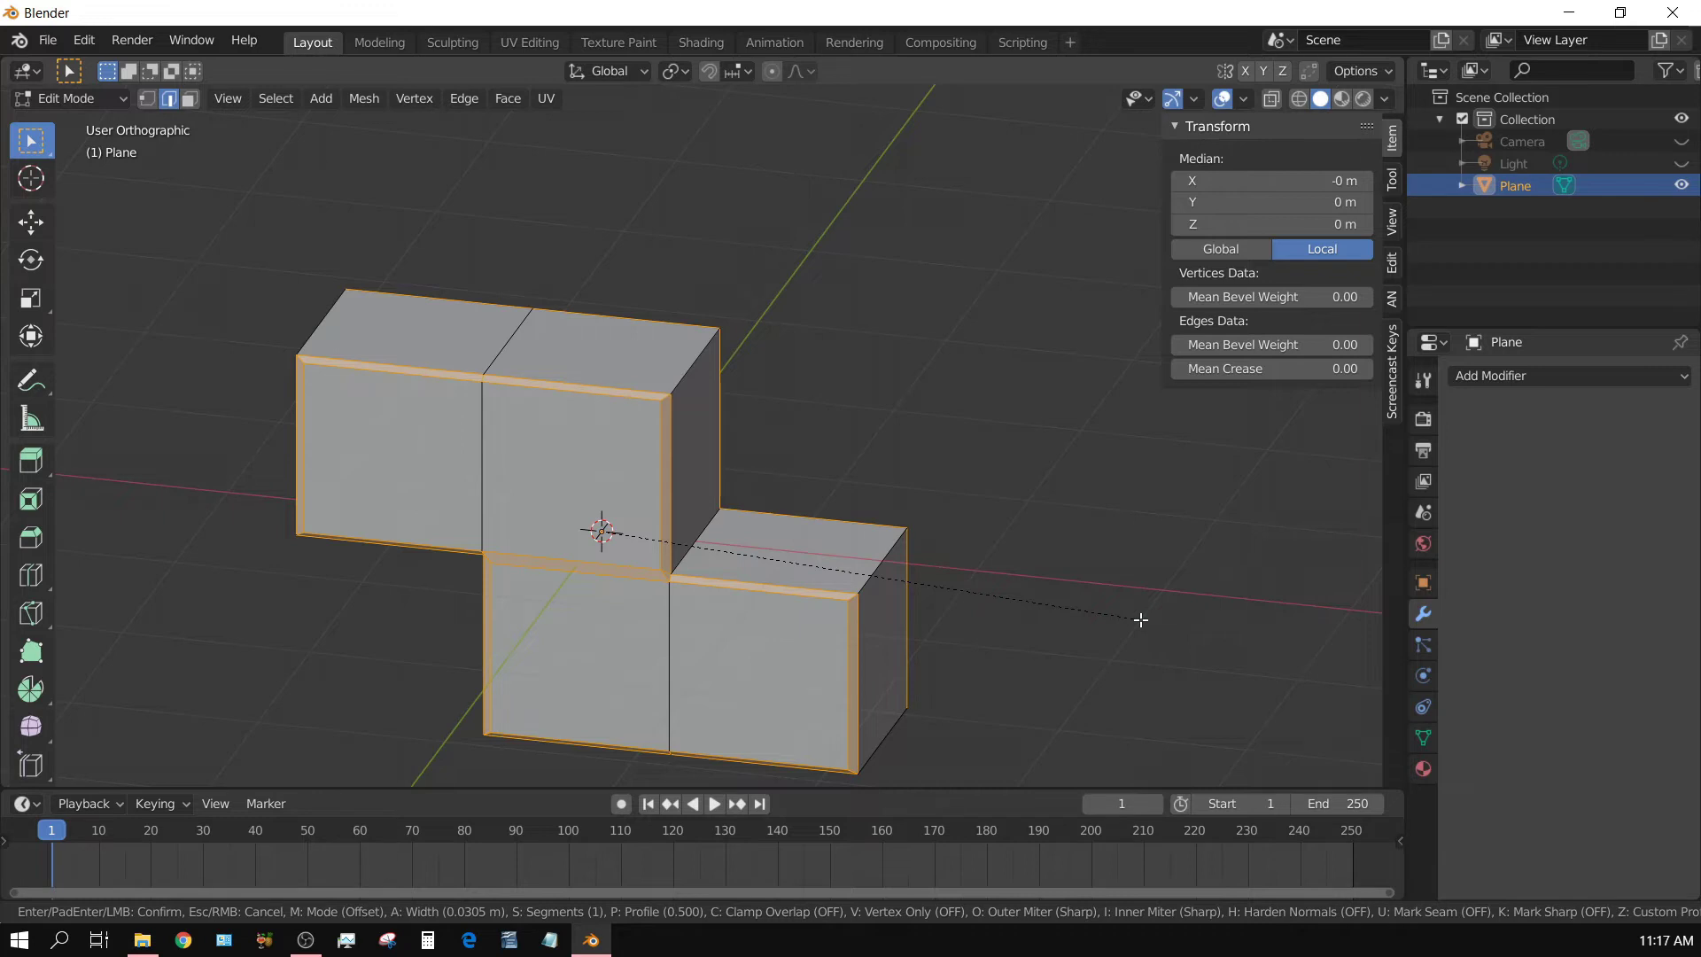
{"action": "scroll", "coordinate": [1140, 620], "scroll_direction": "up", "scroll_amount": 1}
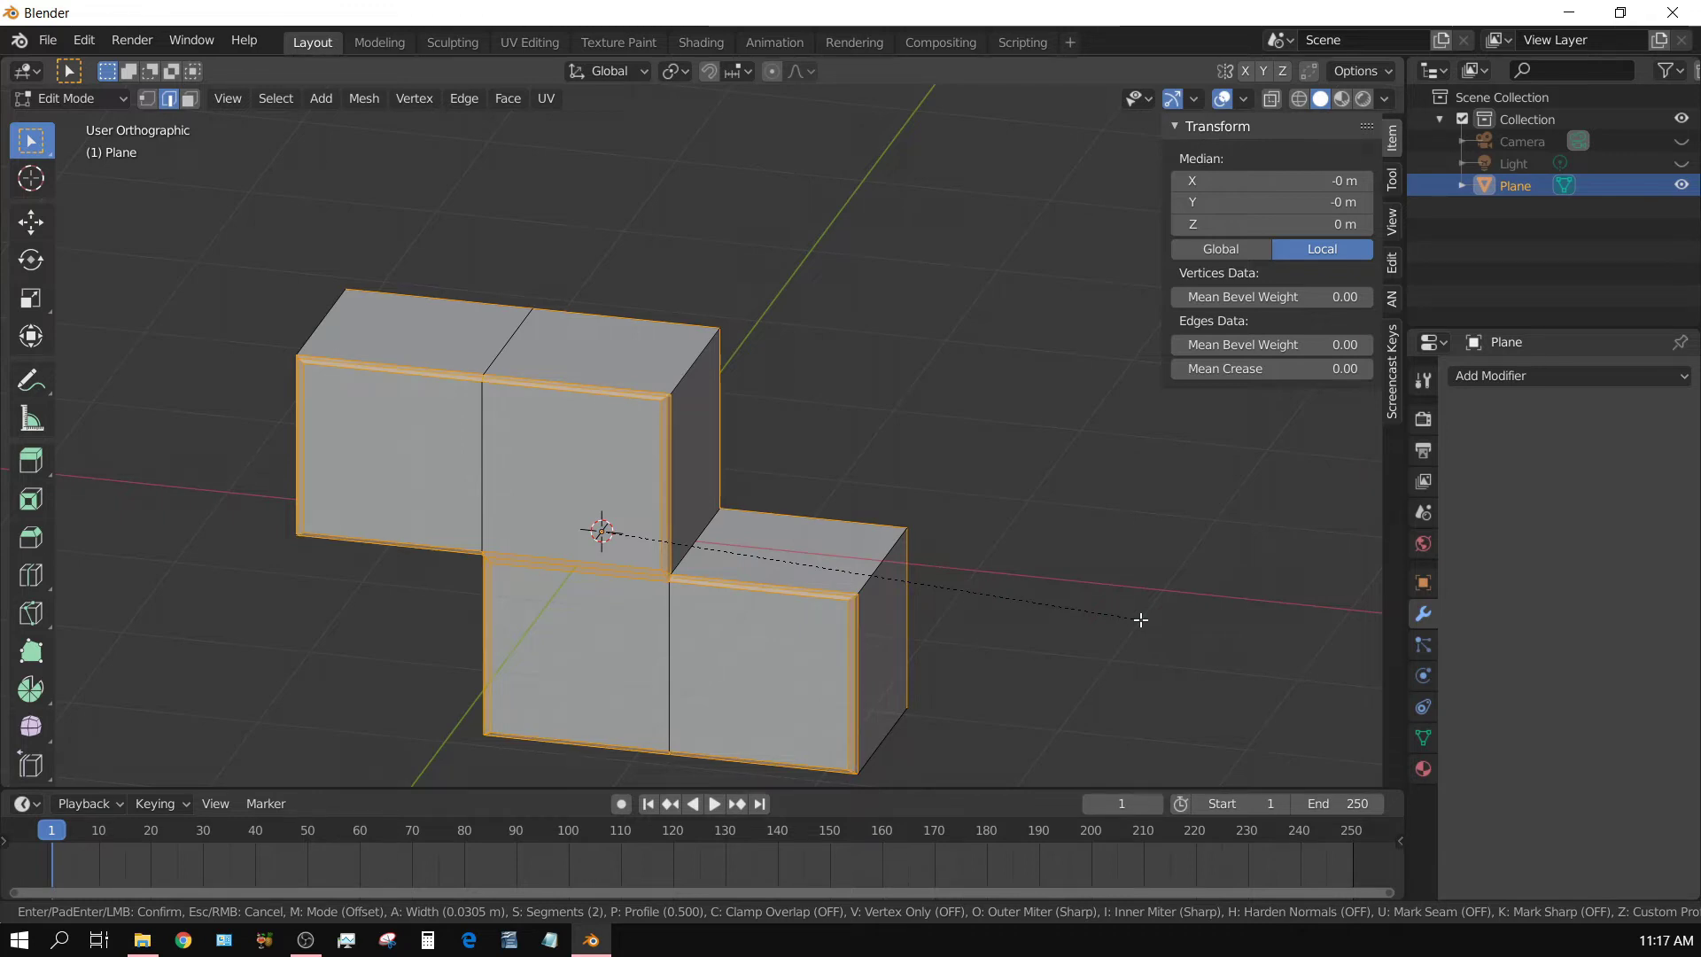
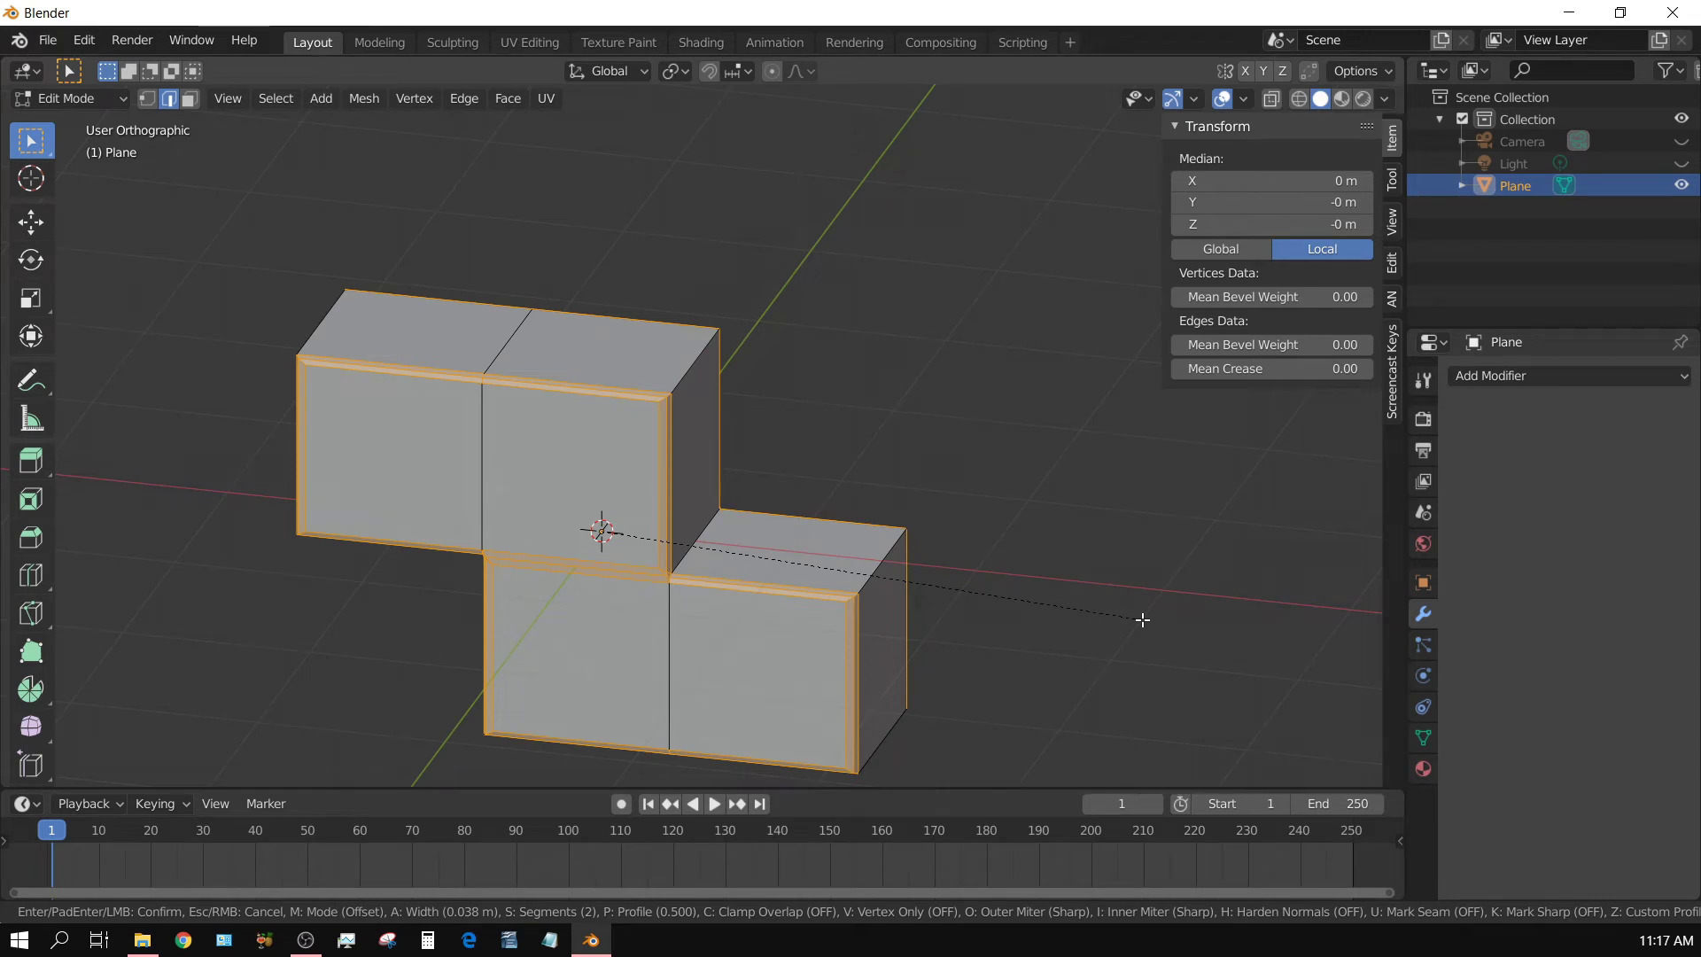
Select only the middle edge of the bevel strip between the two rows, on both the front and back faces
{"action": "scroll", "coordinate": [628, 687], "scroll_direction": "up", "scroll_amount": 4}
{"action": "scroll", "coordinate": [636, 467], "scroll_direction": "down", "scroll_amount": 1}
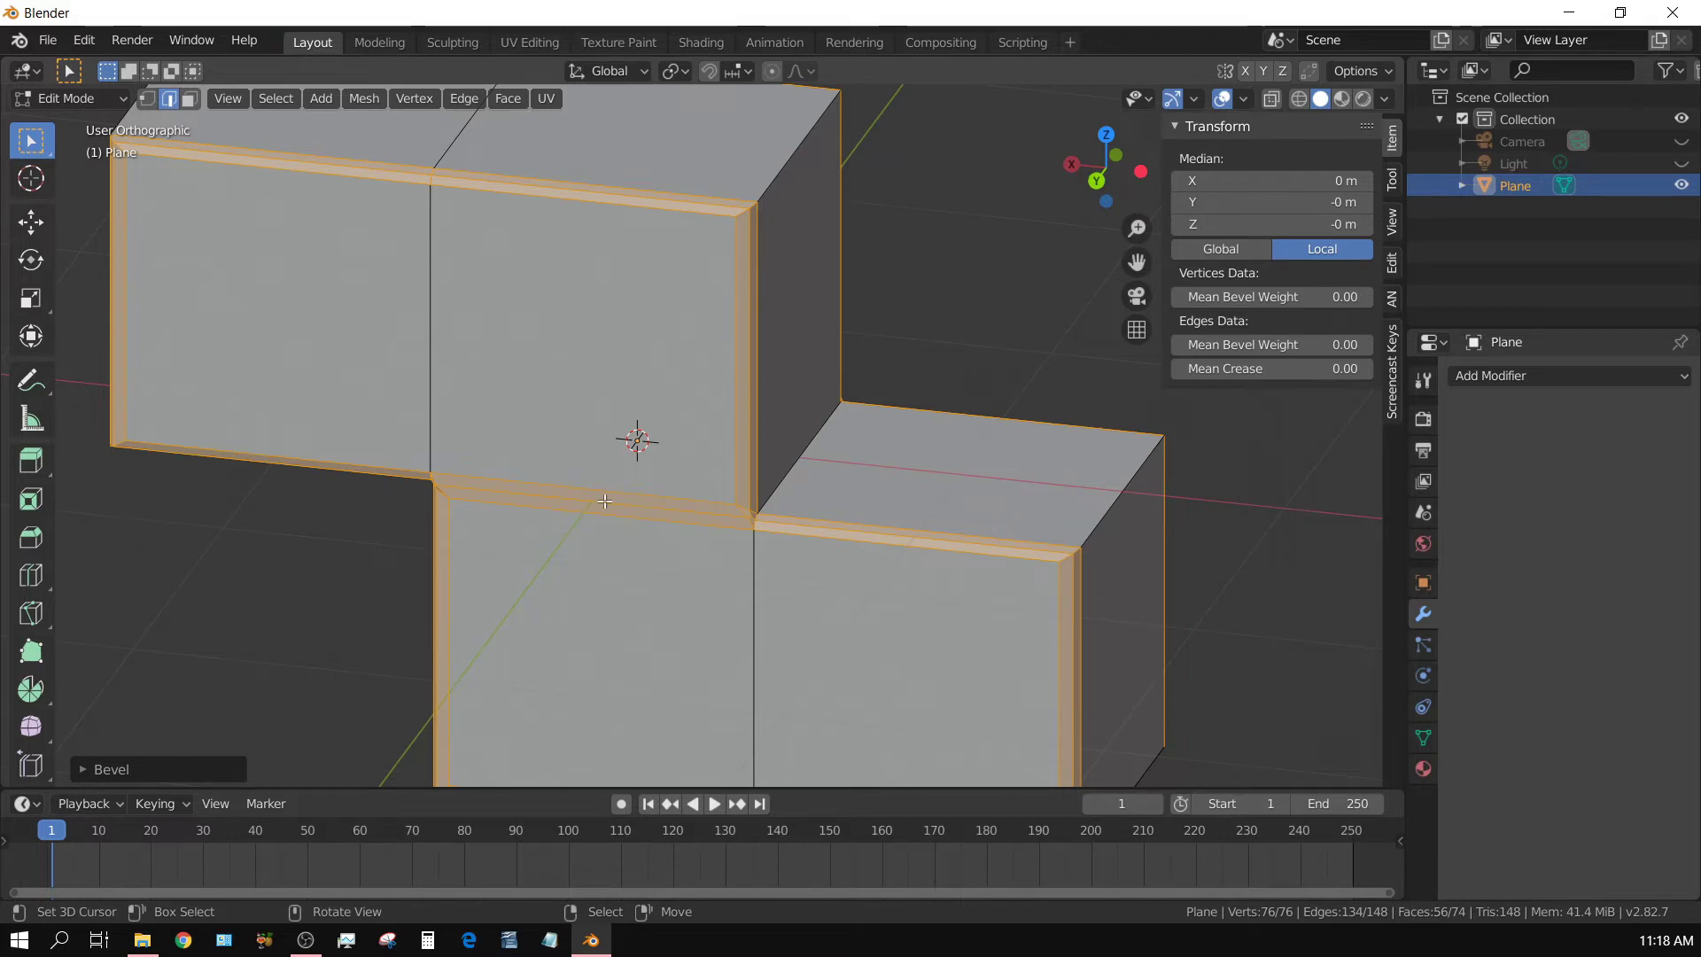
{"action": "scroll", "coordinate": [614, 506], "scroll_direction": "up", "scroll_amount": 2}
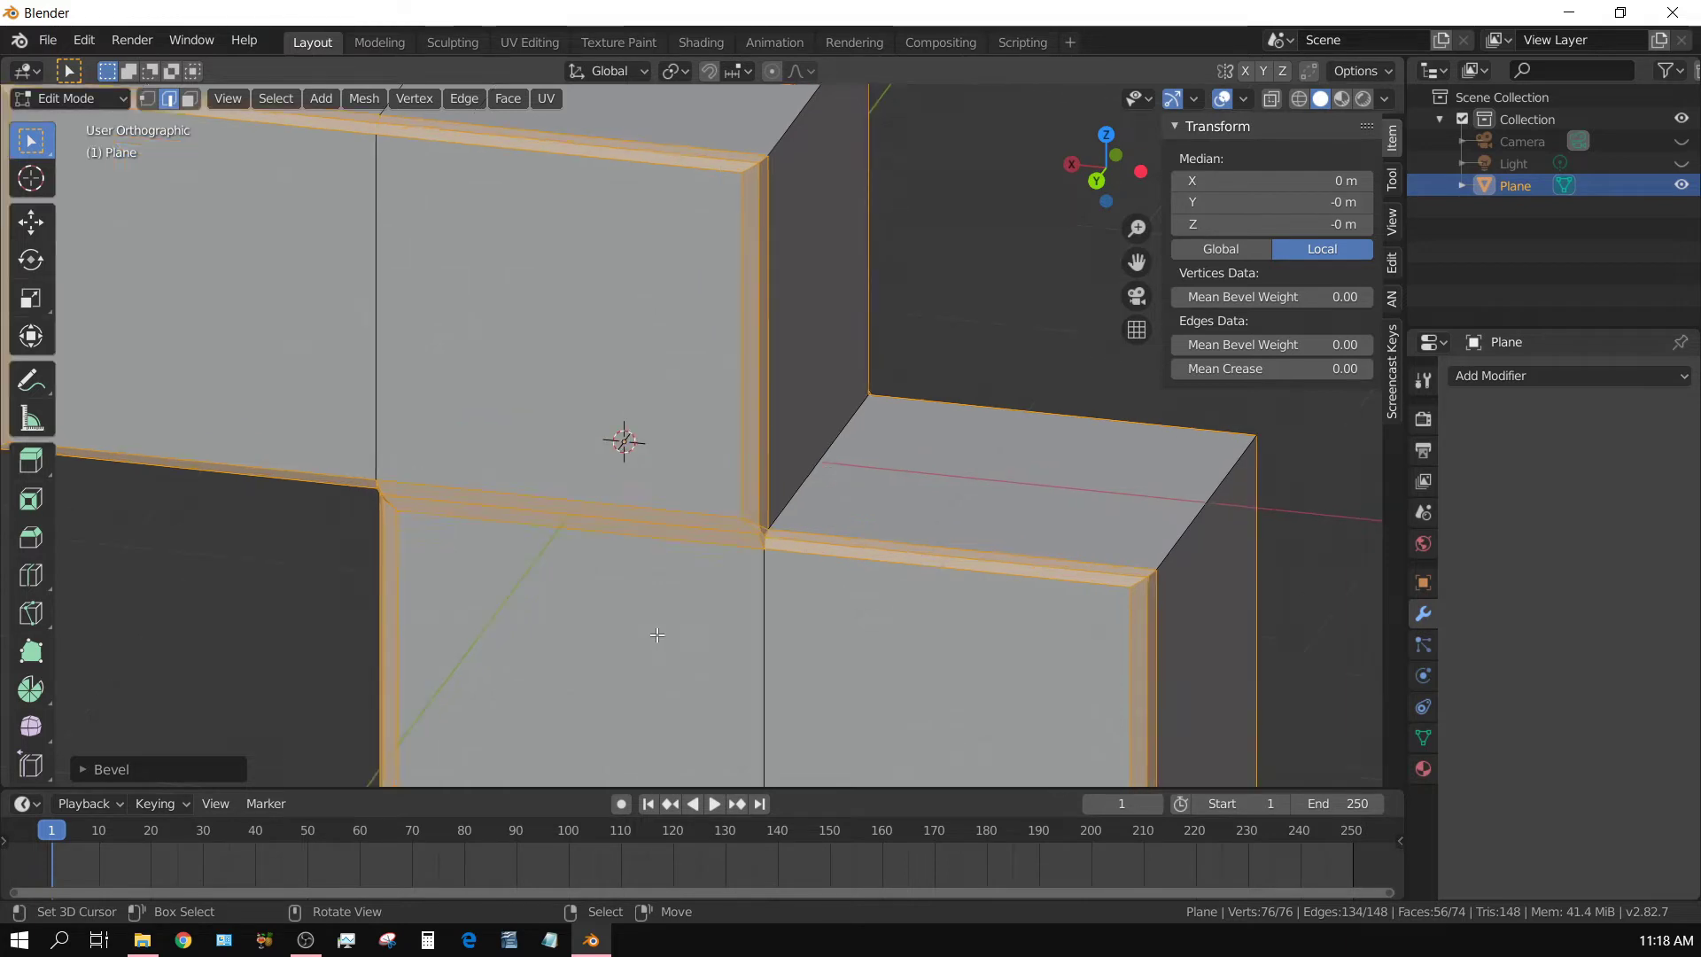
{"action": "left_click", "coordinate": [575, 535]}
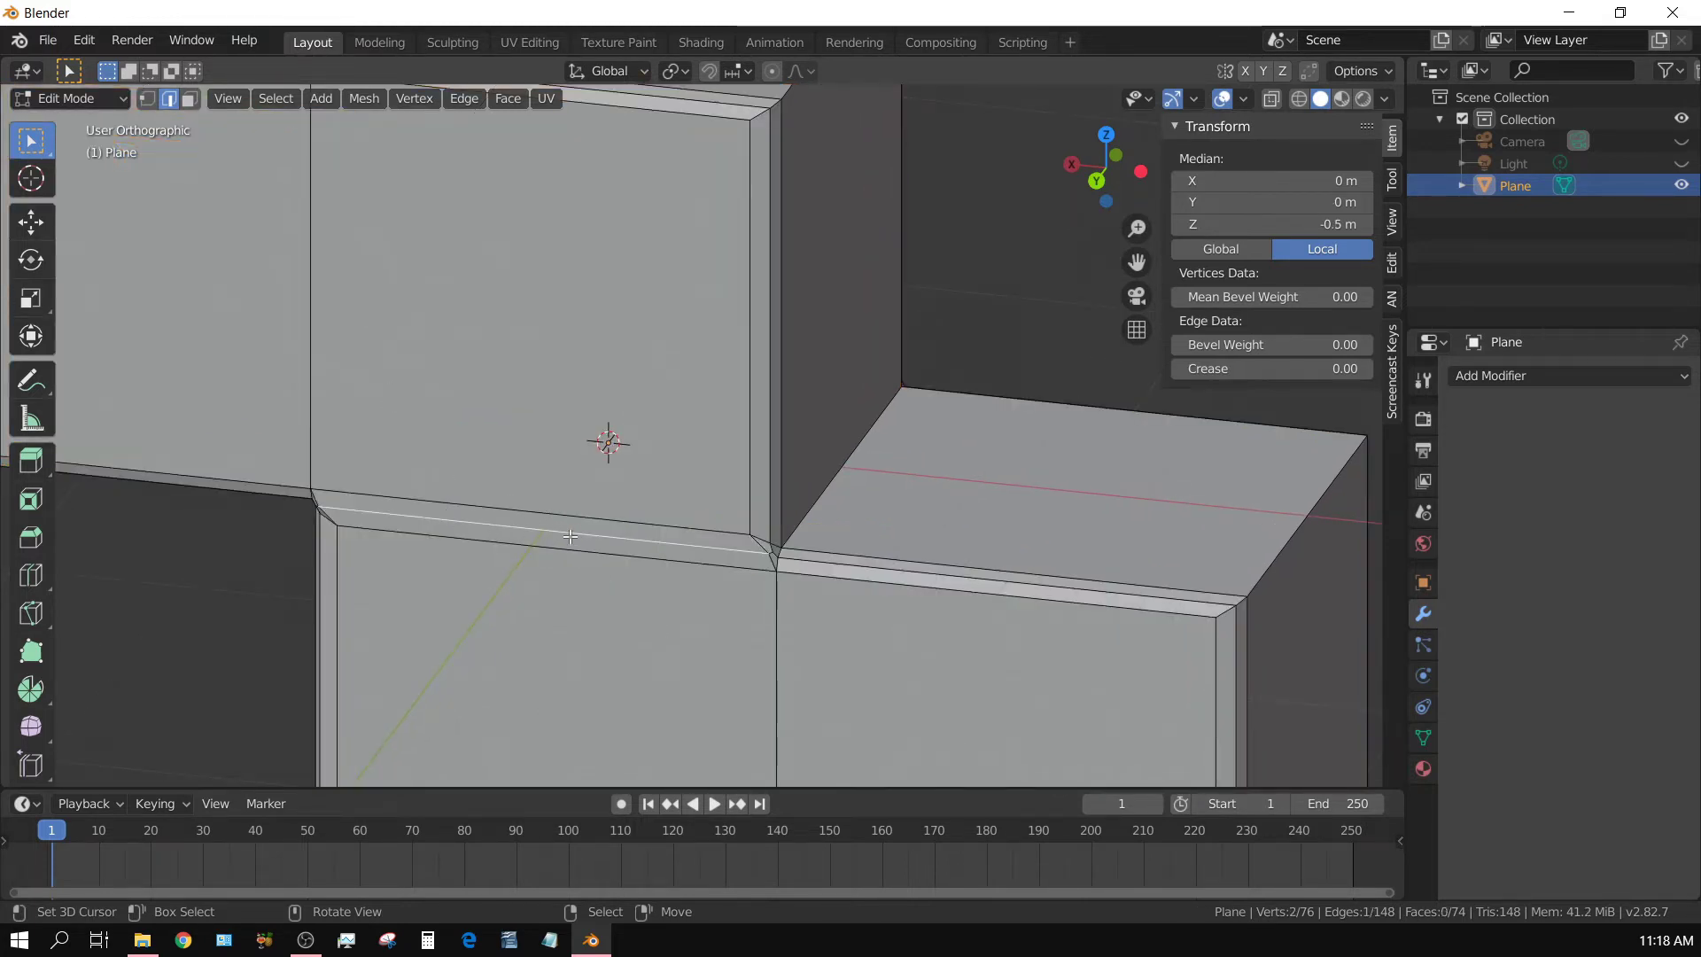
{"action": "middle_click_drag", "start_coordinate": [943, 666], "coordinate": [636, 691]}
{"action": "left_click", "coordinate": [724, 639], "text": "shift"}
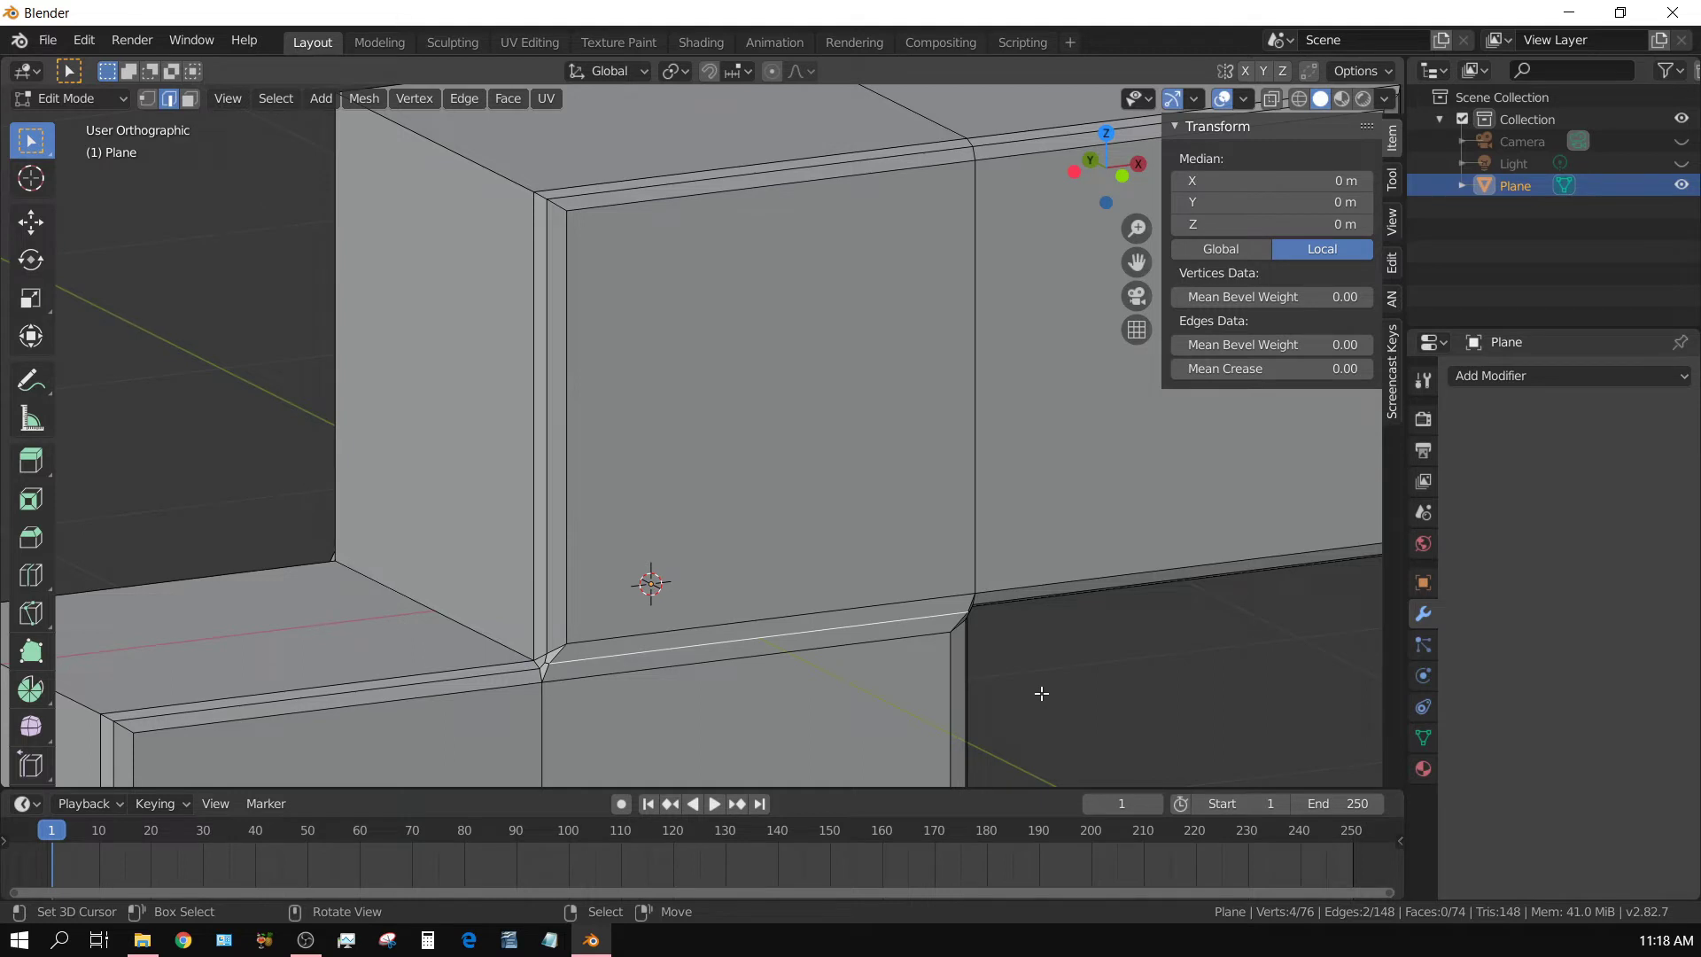
Scale the two selected edges along Y by about 0.978 to sink the seam between the rows, and return to Object Mode
{"action": "middle_click_drag", "start_coordinate": [1045, 687], "coordinate": [1185, 691]}
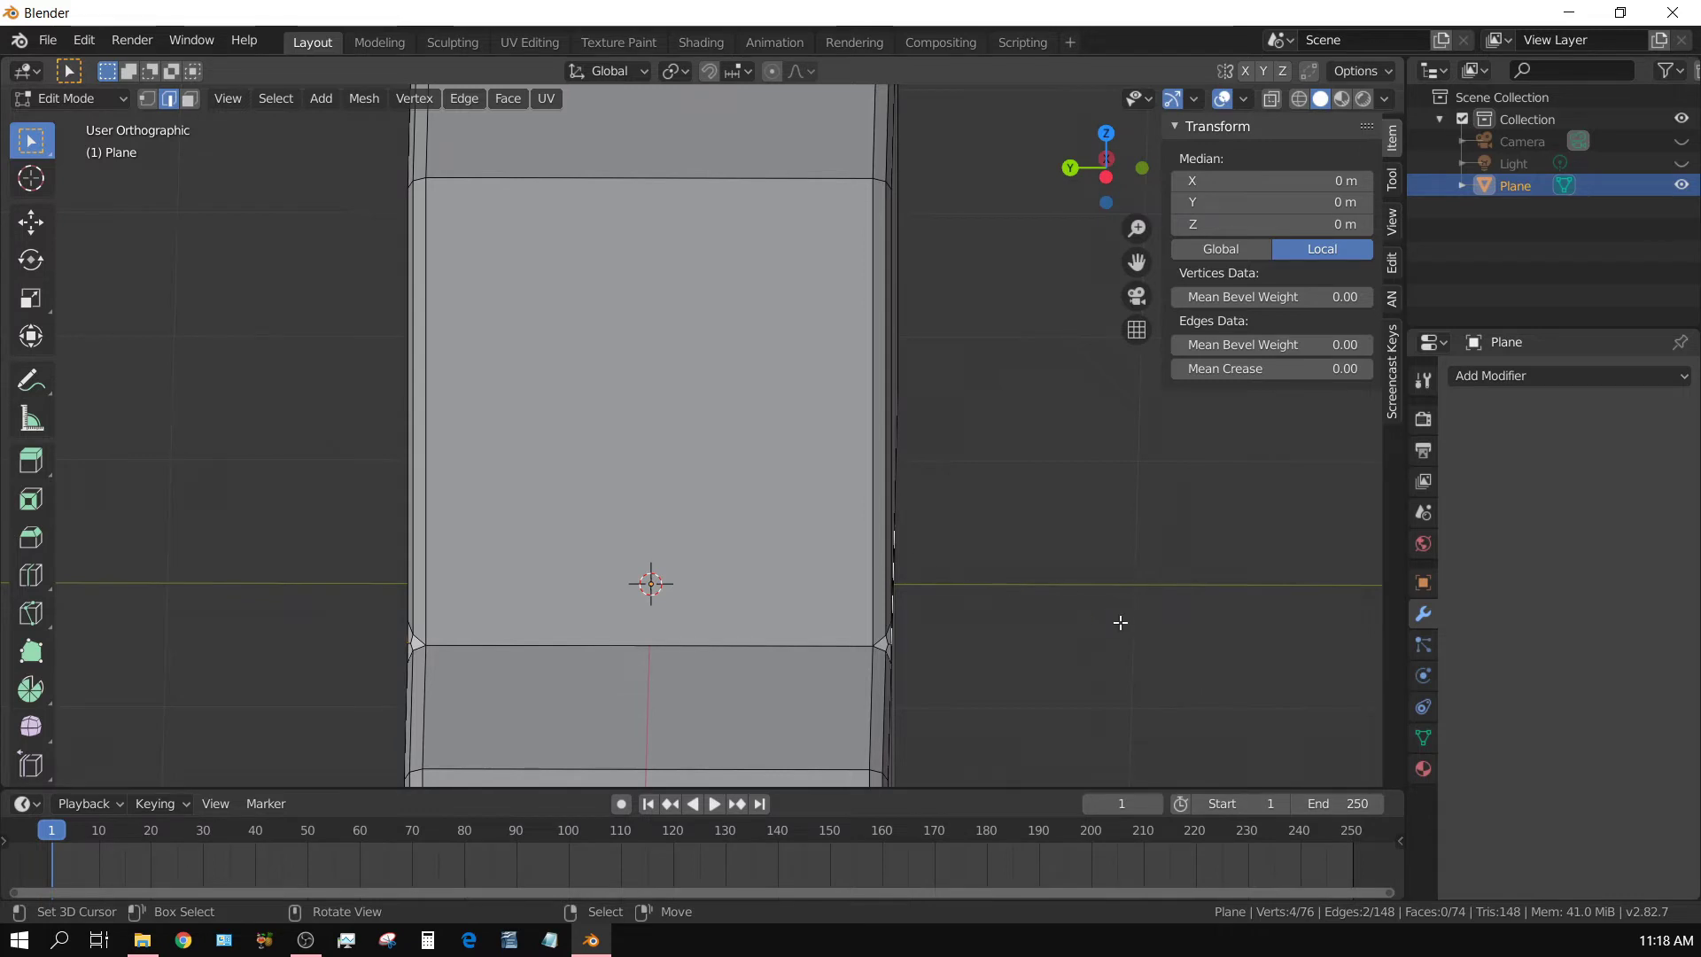
{"action": "key", "text": "s"}
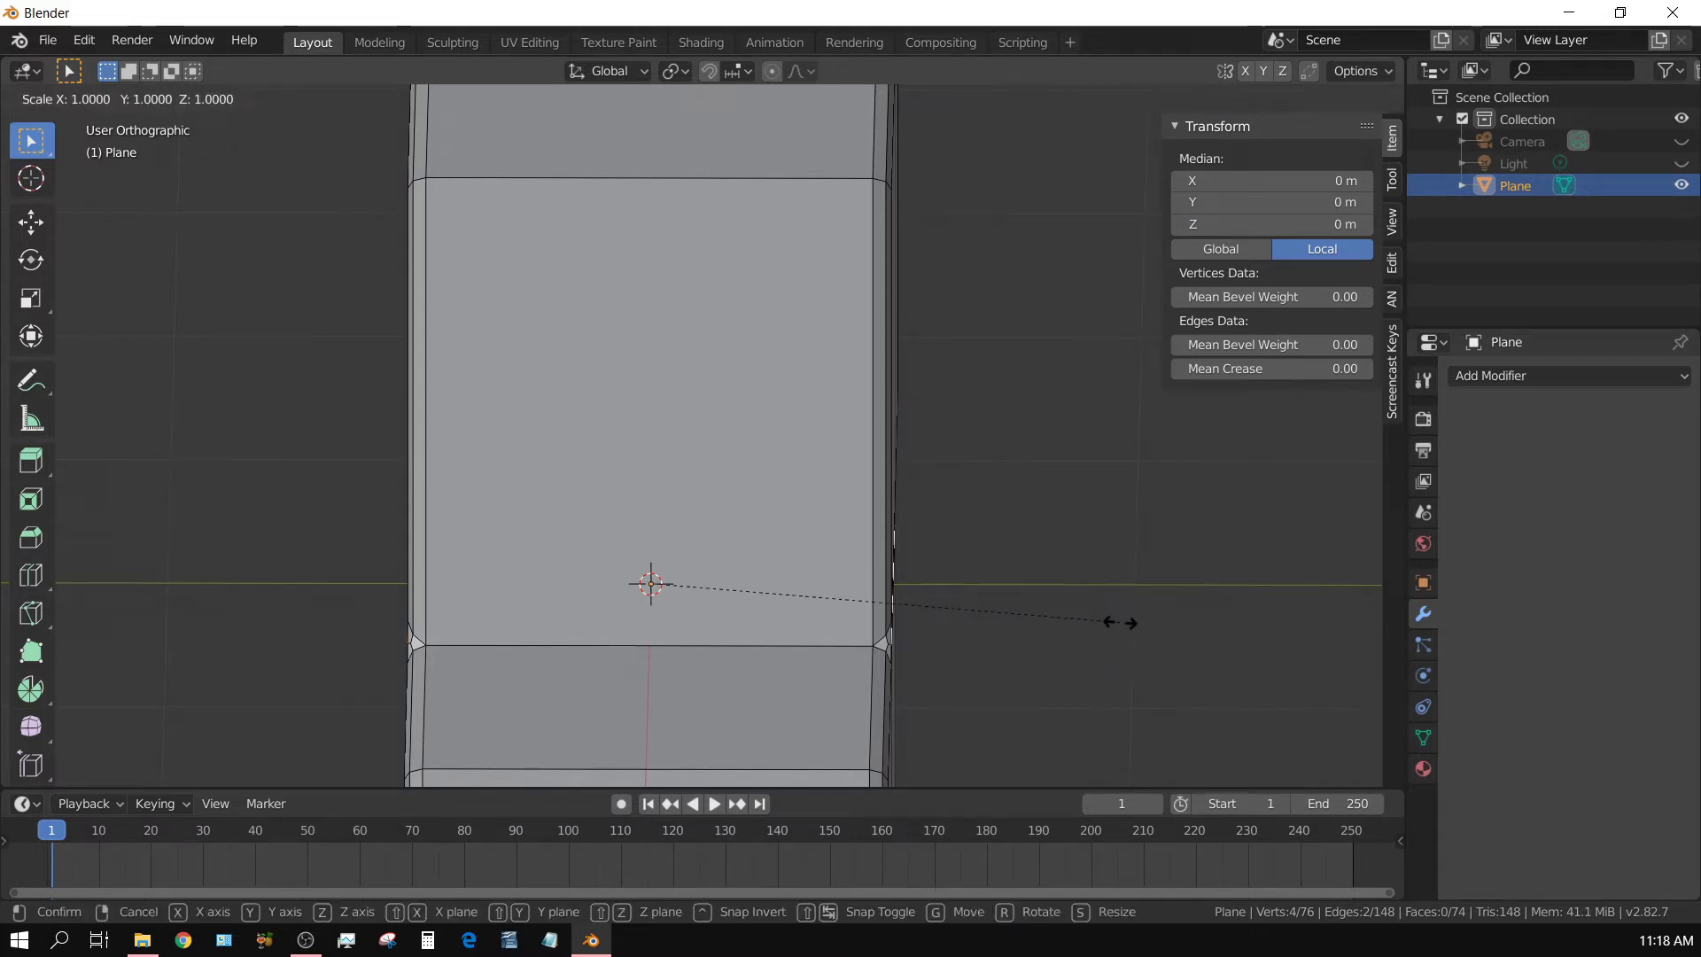
{"action": "key", "text": "y"}
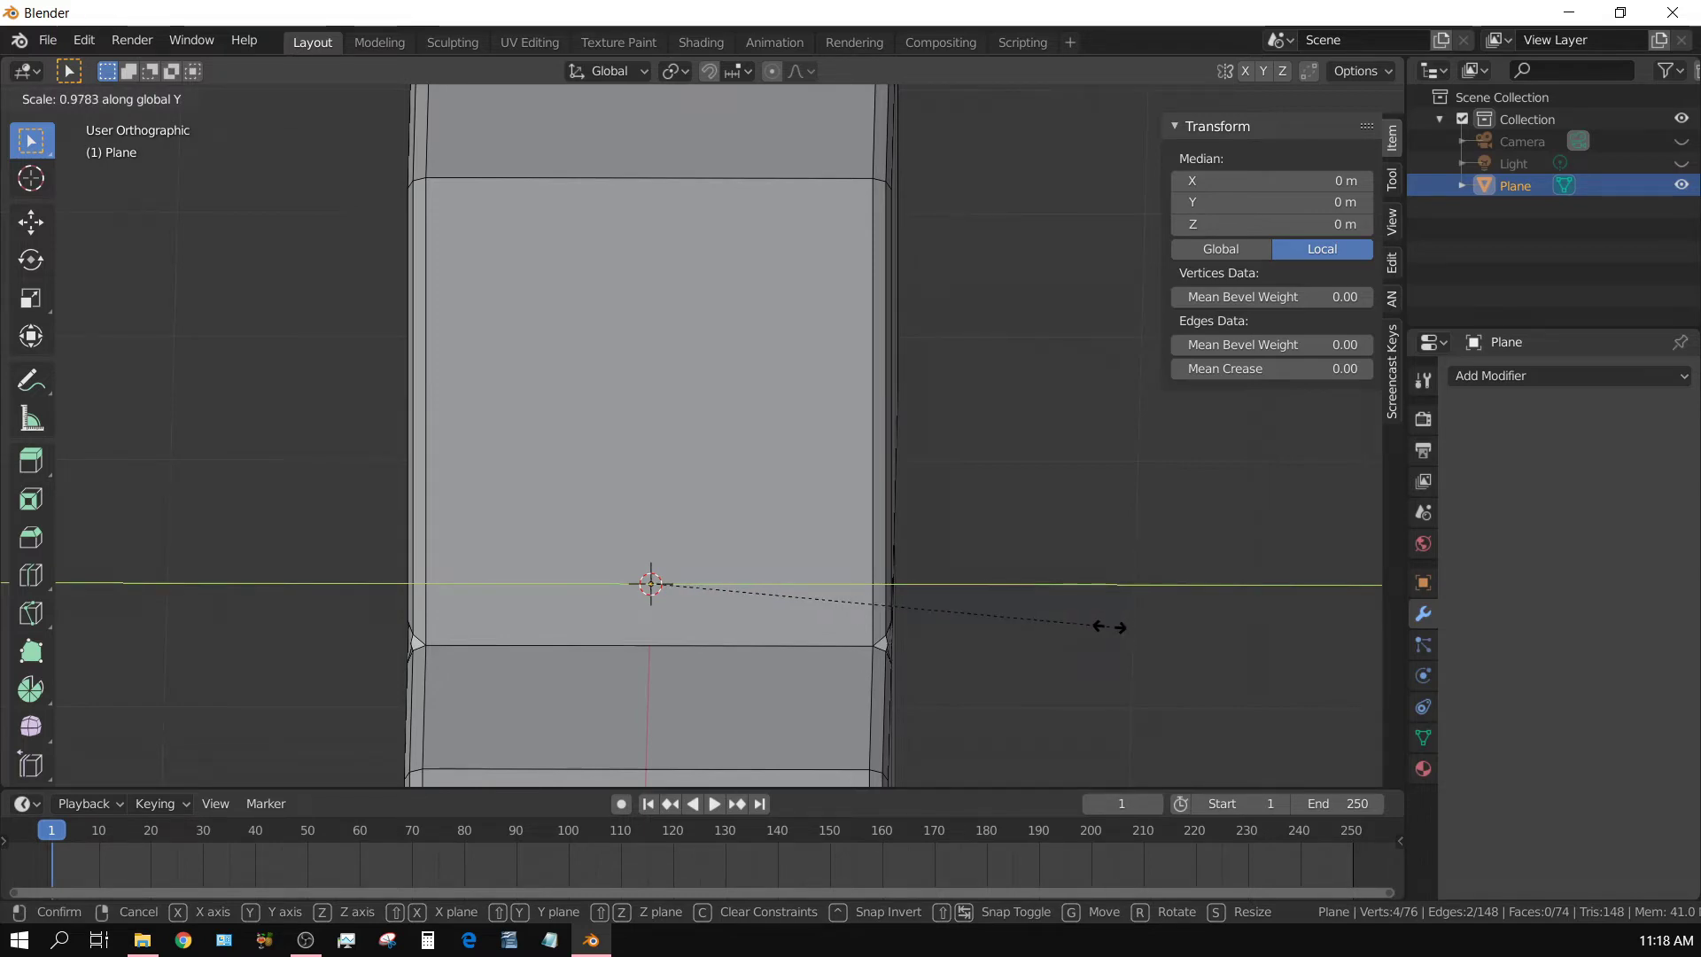
{"action": "left_click", "coordinate": [1113, 627]}
{"action": "middle_click_drag", "start_coordinate": [1113, 626], "coordinate": [811, 609]}
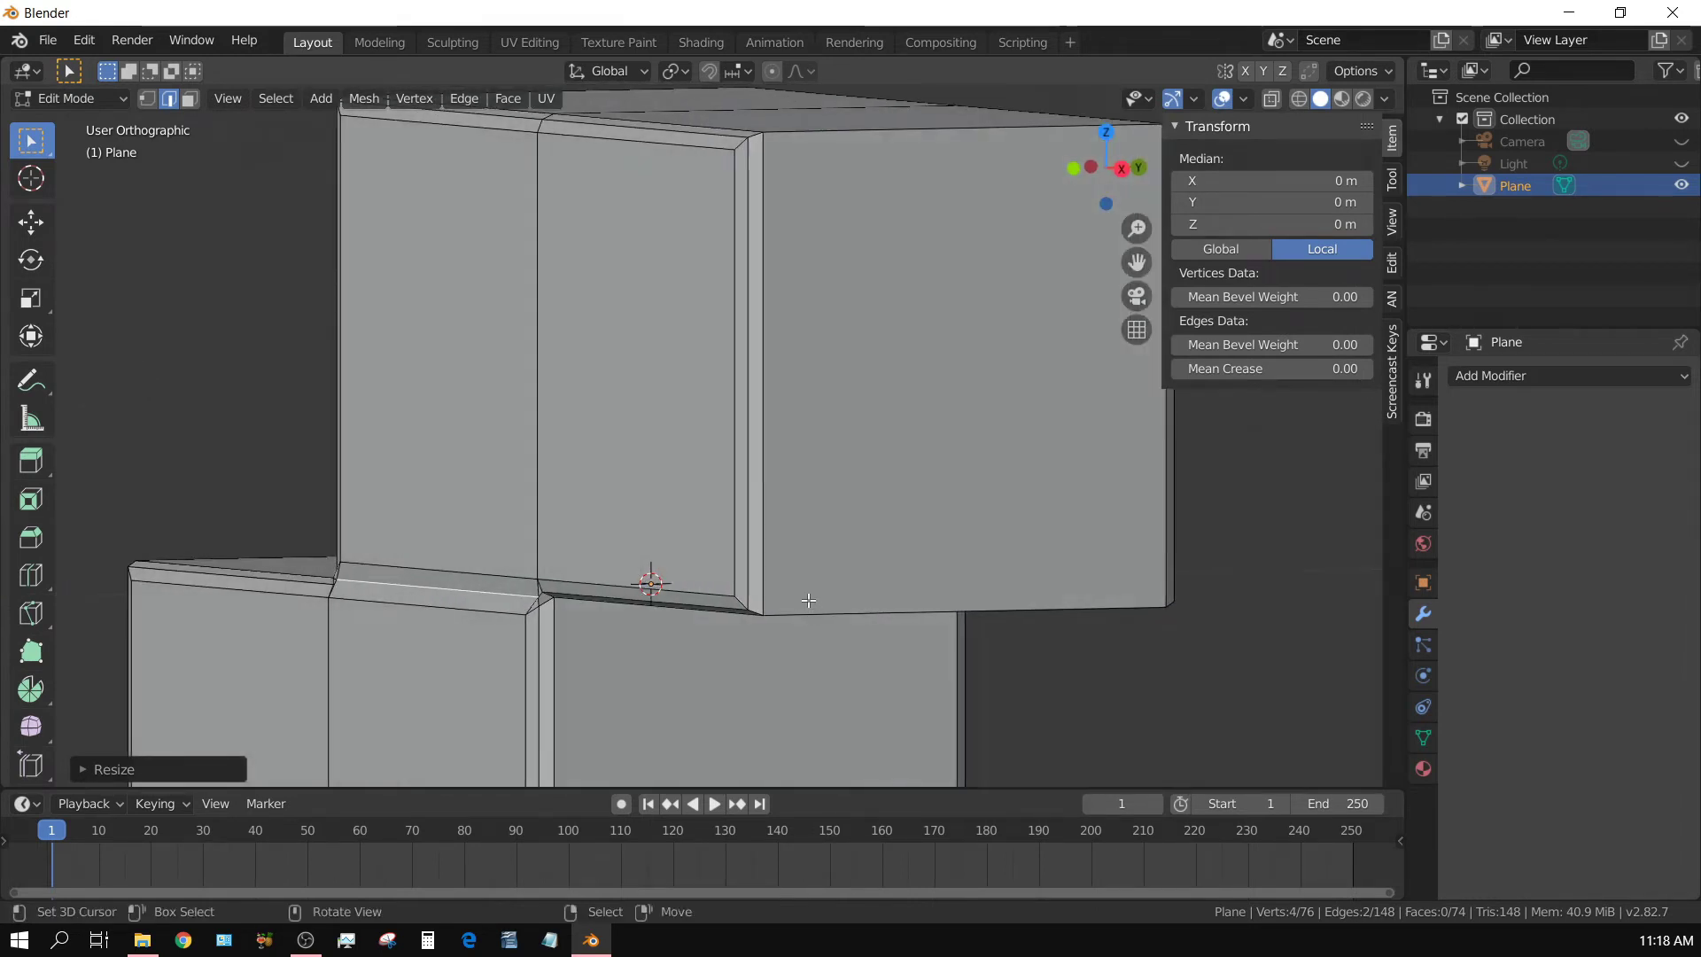
{"action": "key", "text": "Tab"}
{"action": "scroll", "coordinate": [732, 620], "scroll_direction": "down", "scroll_amount": 5}
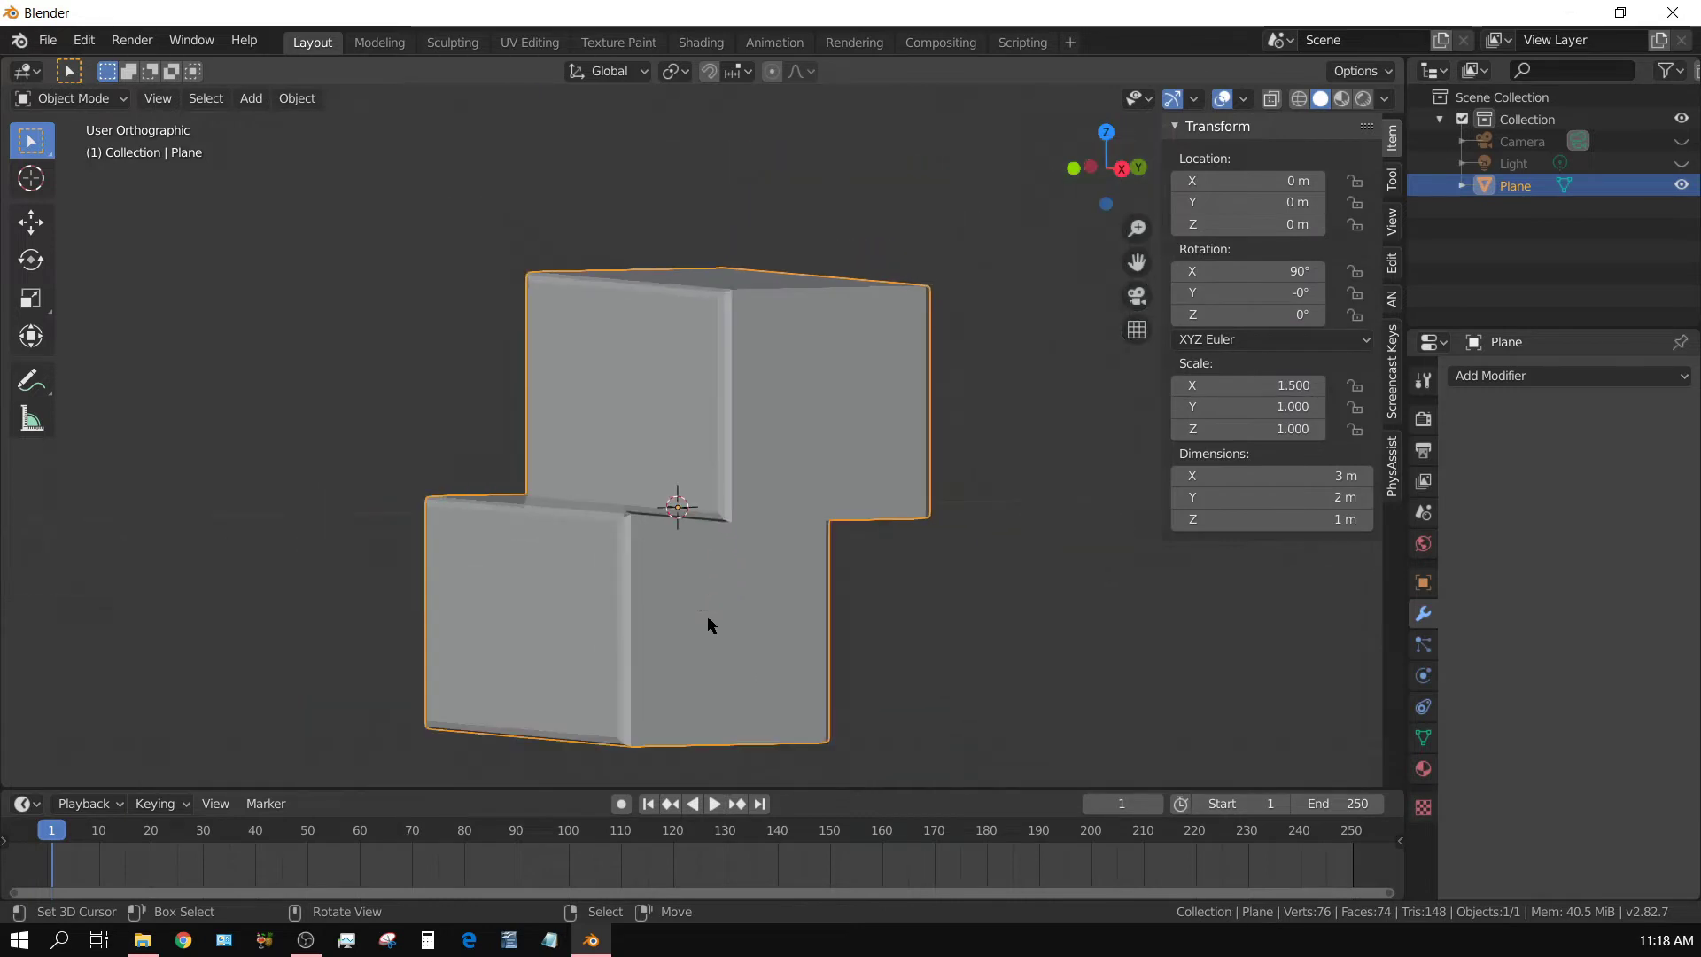
{"action": "middle_click_drag", "start_coordinate": [562, 539], "coordinate": [733, 596]}
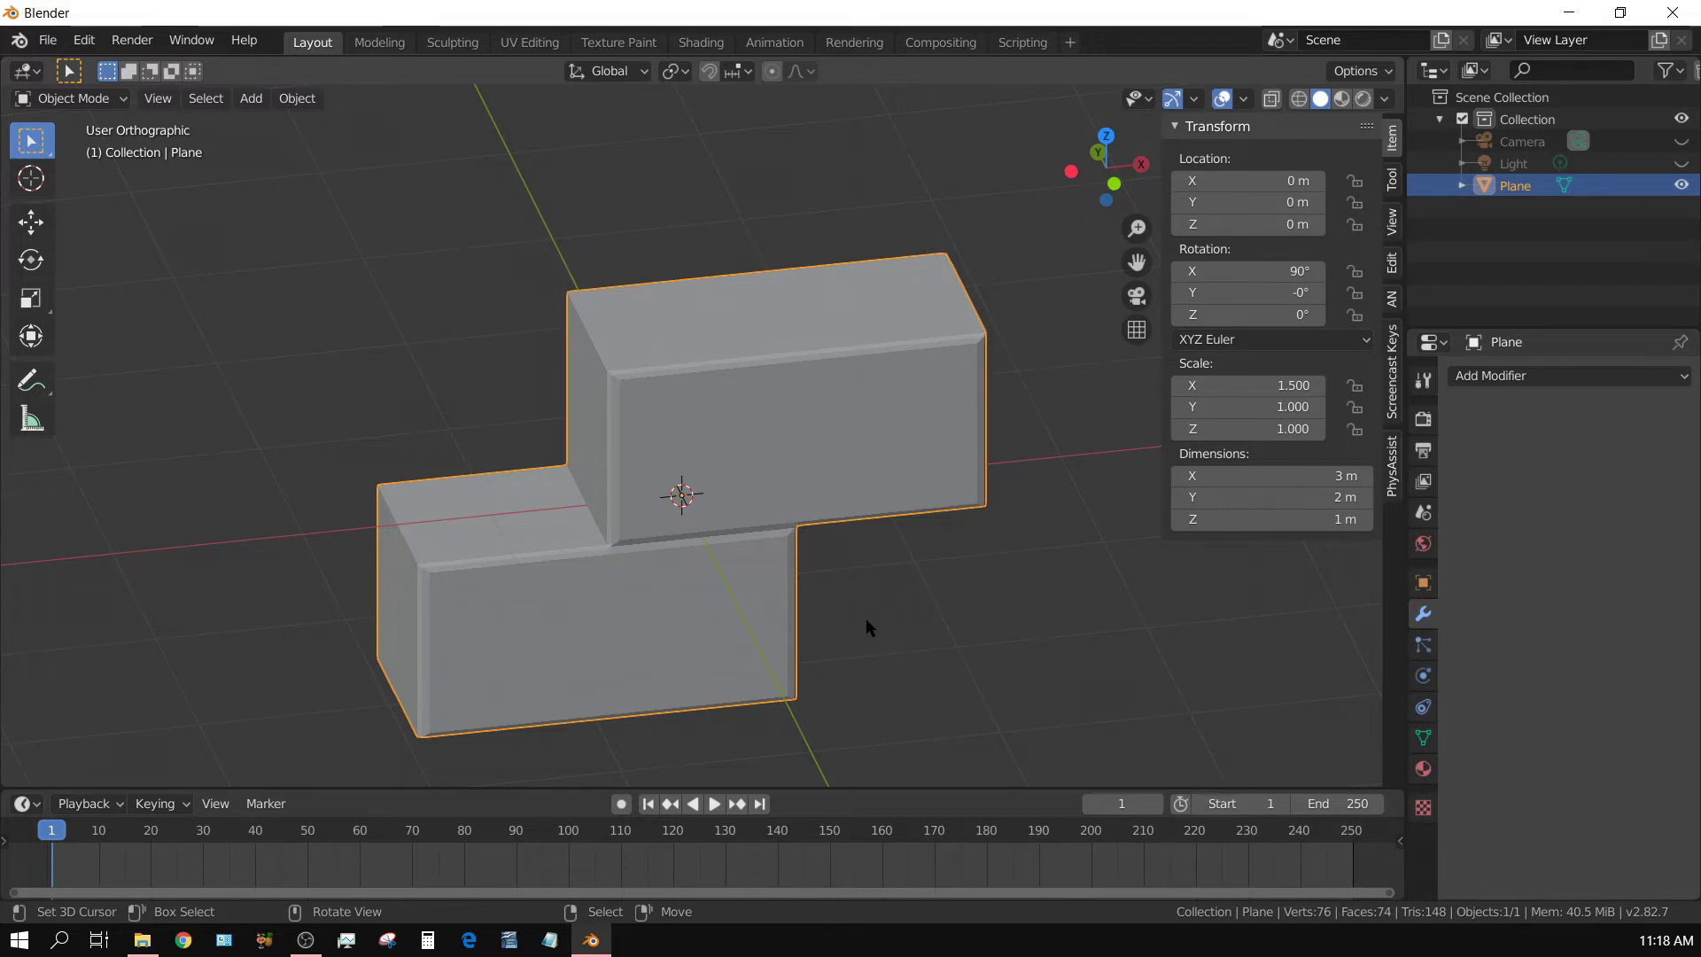
Add a NURBS path curve at the world origin in top view
{"action": "key", "text": "KP_1"}
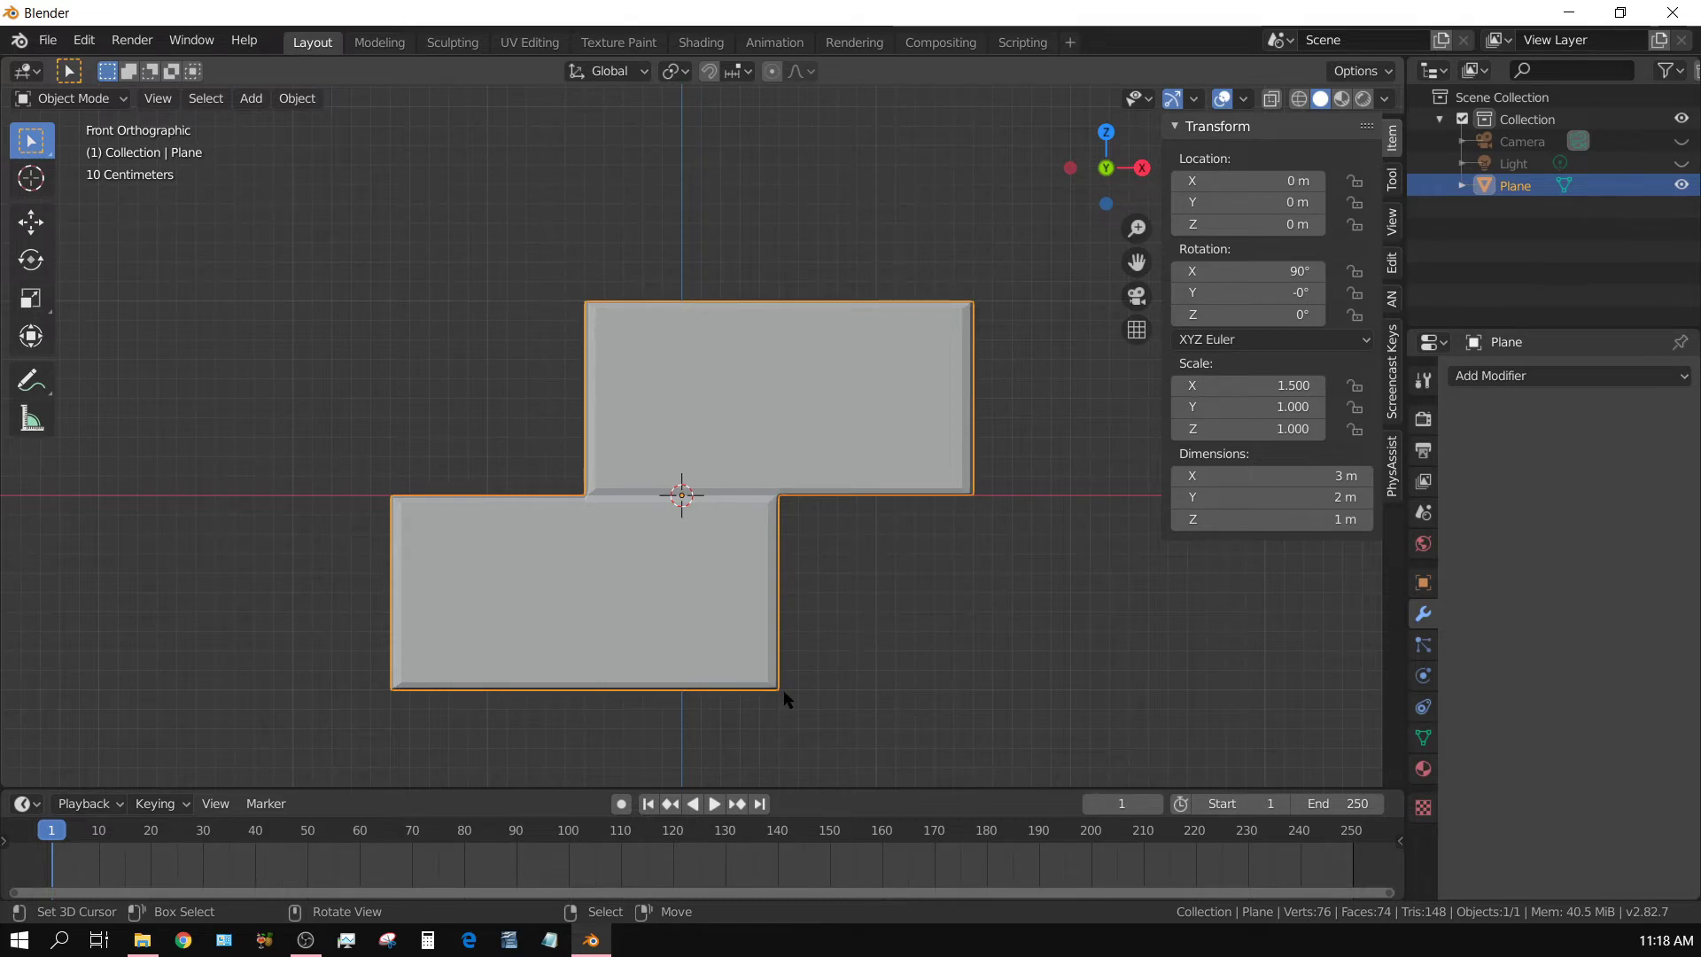
{"action": "scroll", "coordinate": [556, 650], "scroll_direction": "down", "scroll_amount": 6}
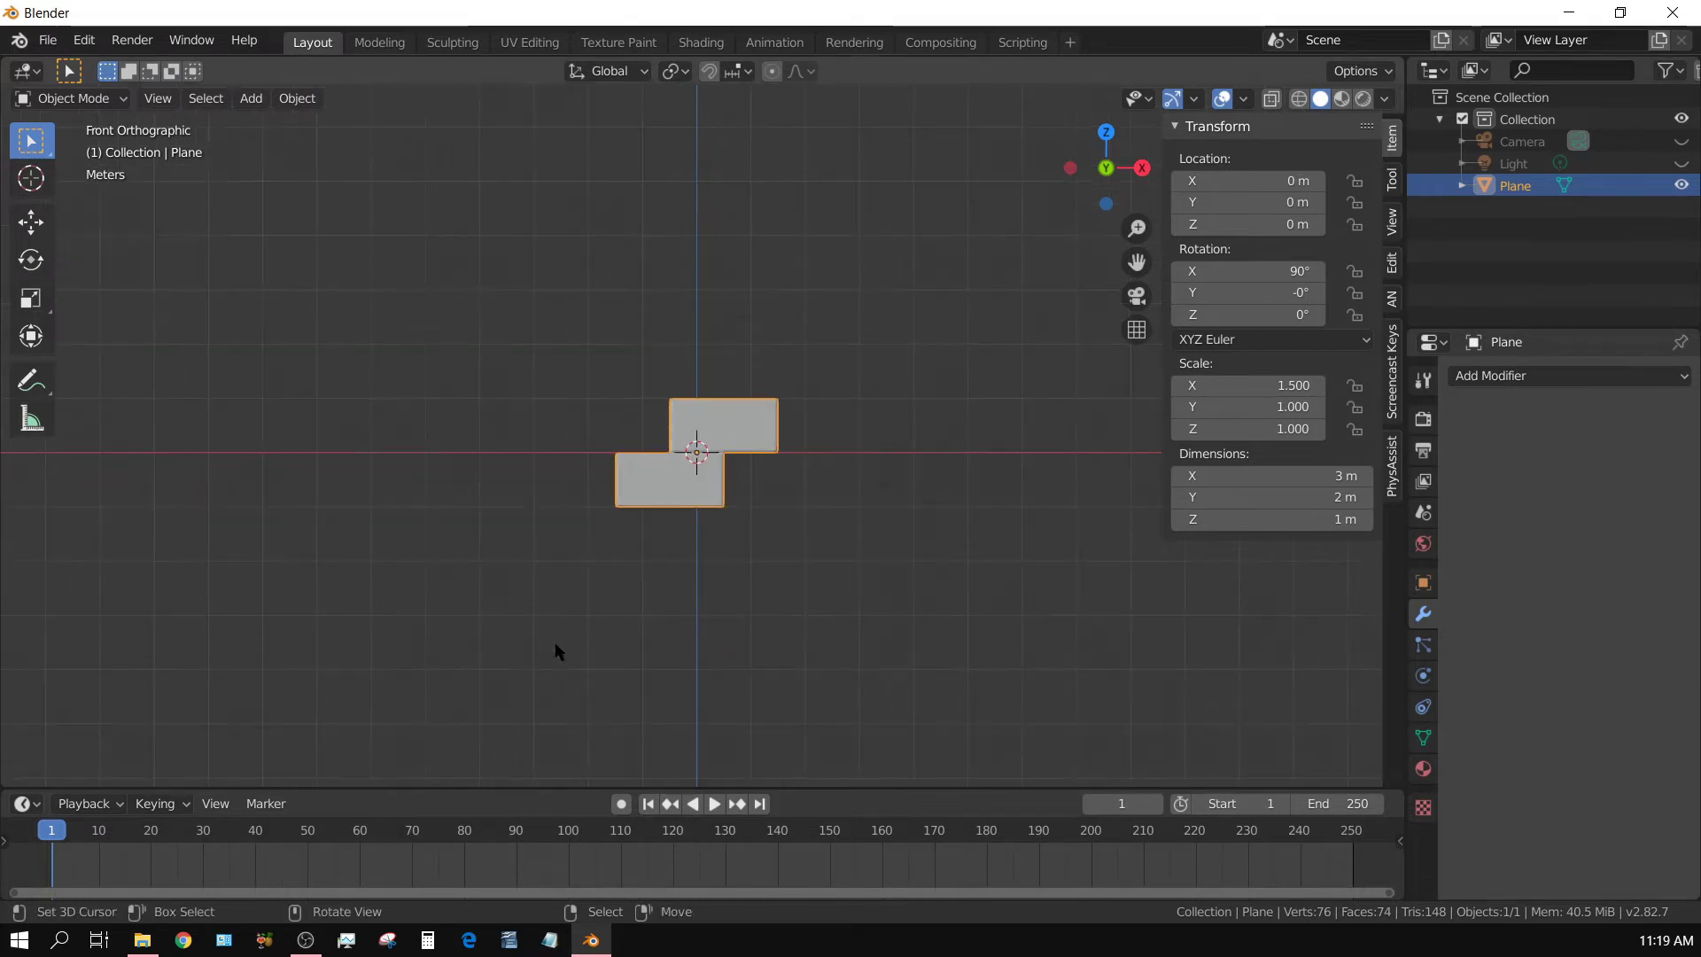
{"action": "key", "text": "KP_7"}
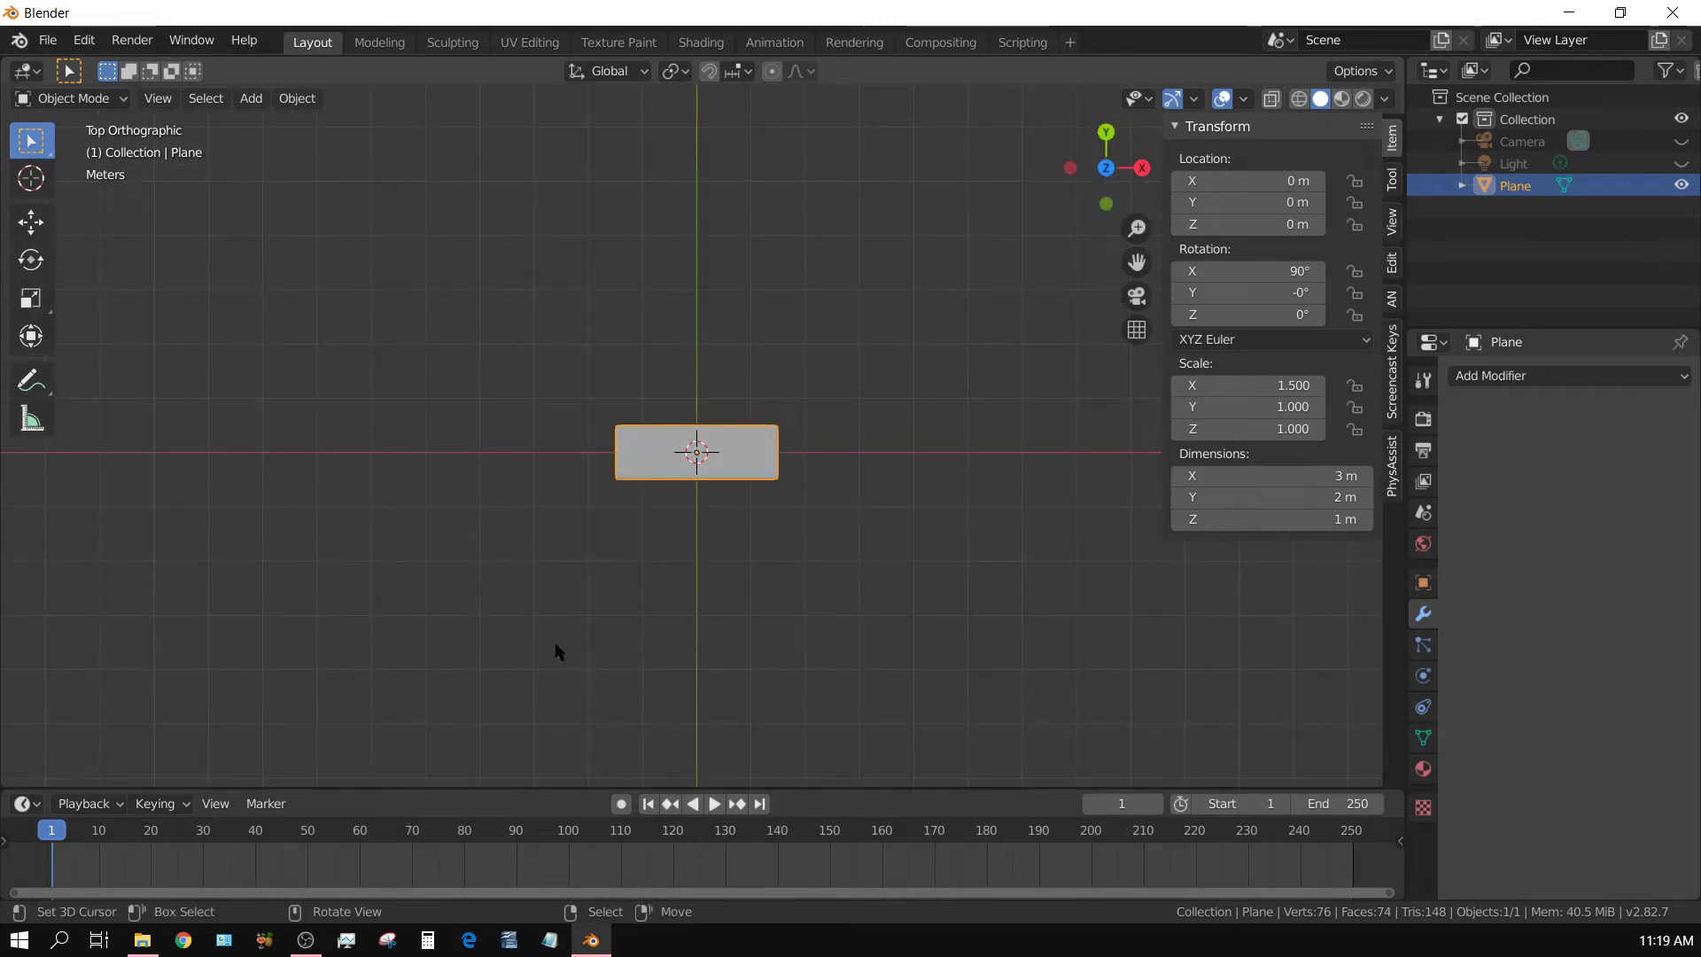
{"action": "scroll", "coordinate": [620, 629], "scroll_direction": "down", "scroll_amount": 3}
{"action": "middle_click_drag", "start_coordinate": [714, 596], "coordinate": [430, 665], "text": "shift"}
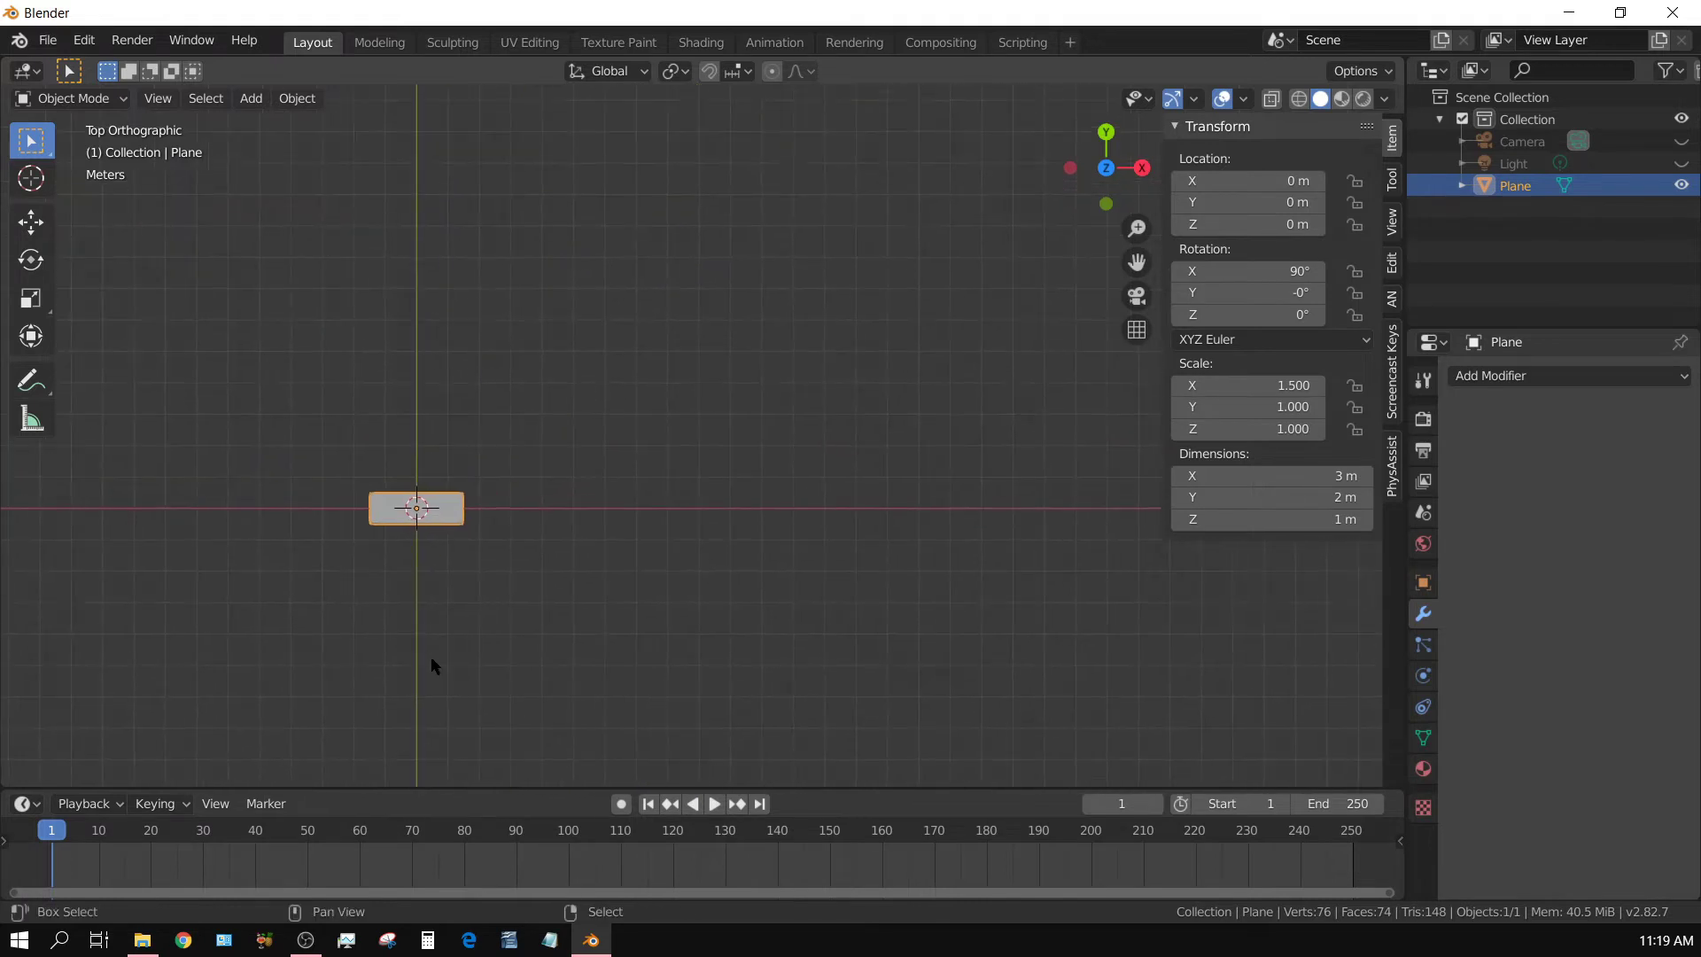
{"action": "left_click", "coordinate": [252, 98]}
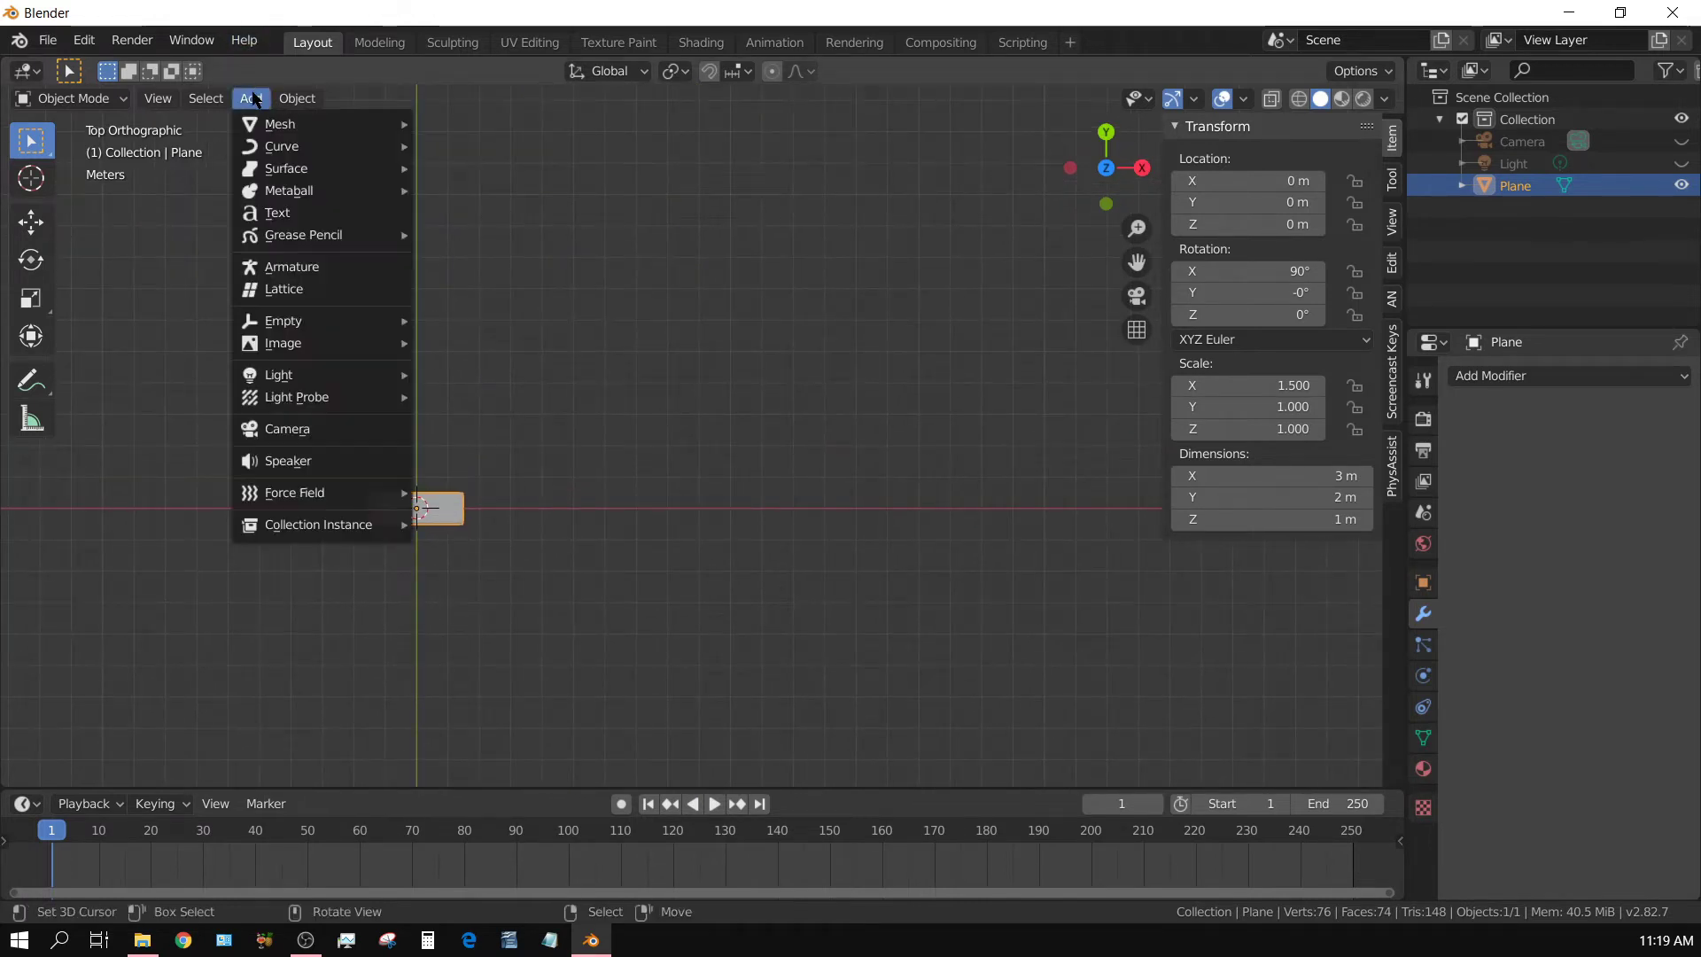
{"action": "mouse_move", "coordinate": [270, 149]}
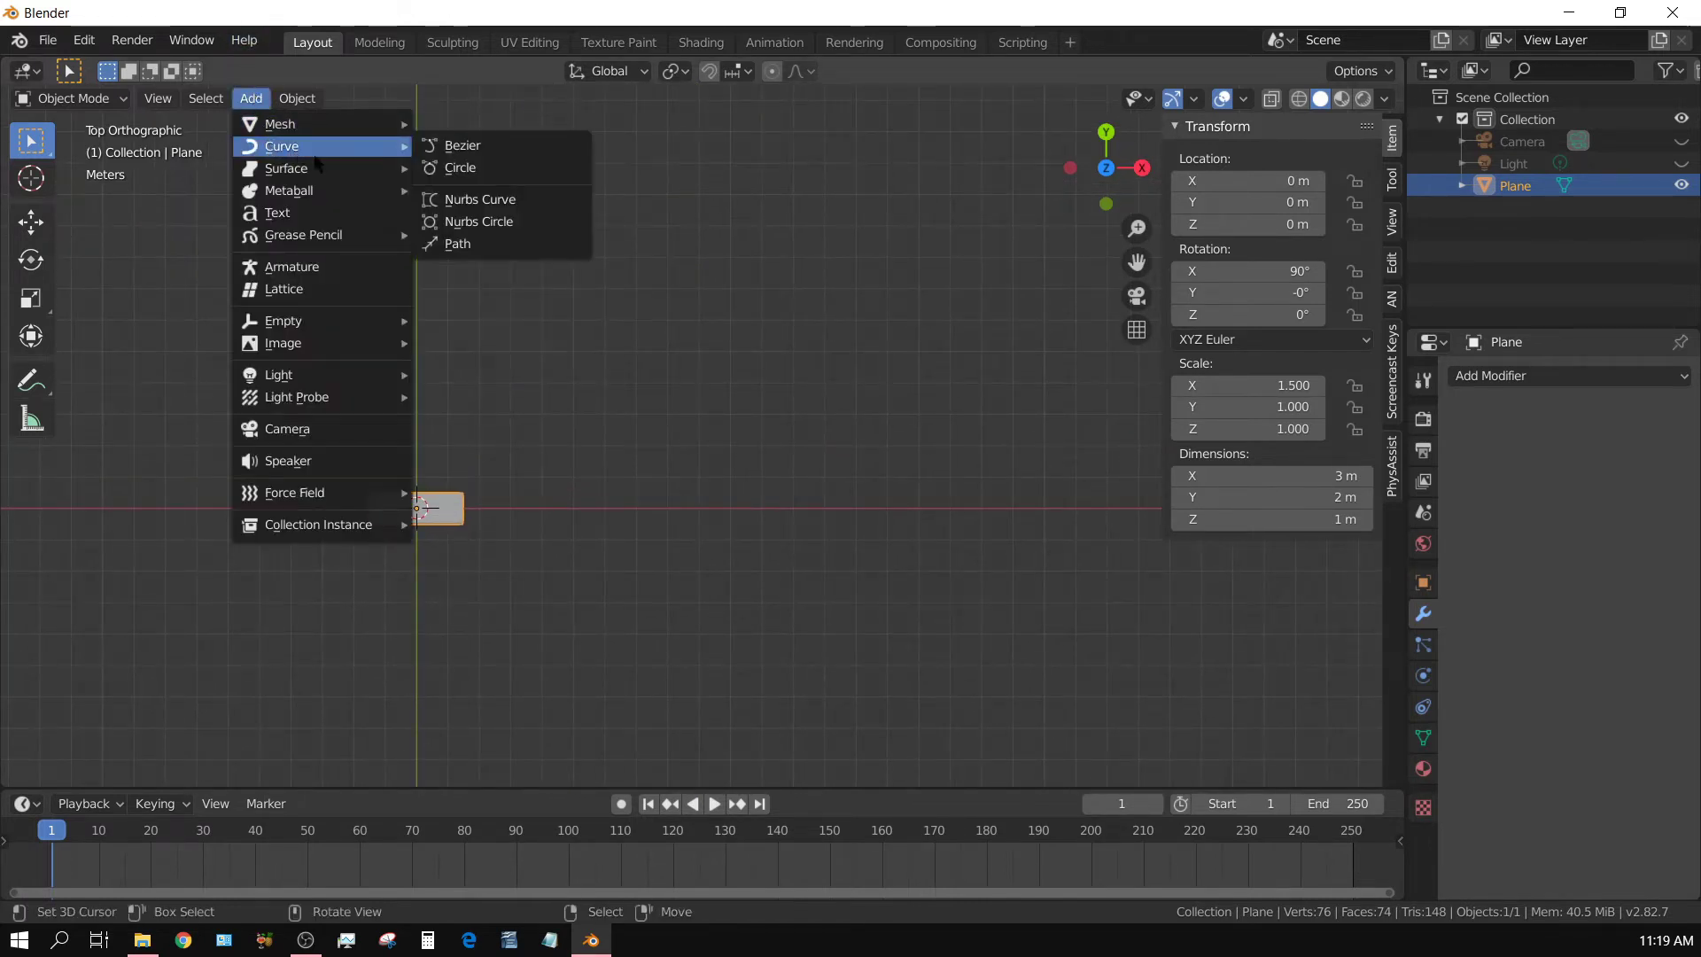
{"action": "left_click", "coordinate": [454, 244]}
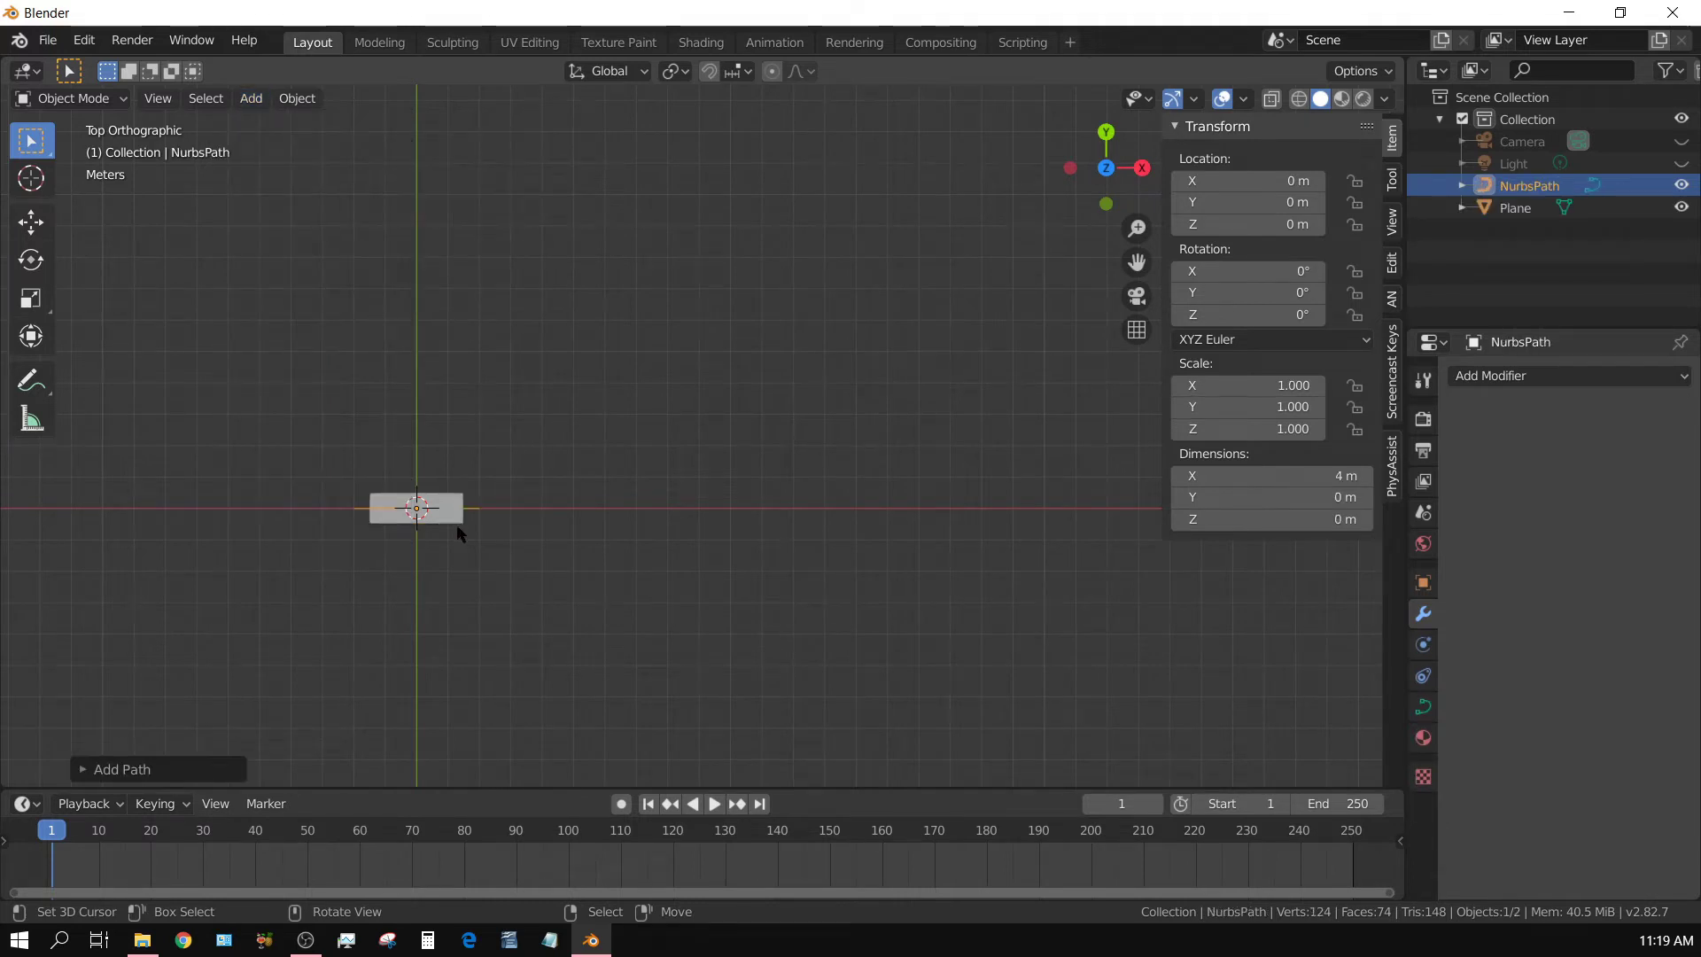
Extrude the path's +X end point seven times into a wide clockwise loop ending at about X 9.05 m, Y −4.84 m, and return to Object Mode
{"action": "scroll", "coordinate": [455, 530], "scroll_direction": "up", "scroll_amount": 2}
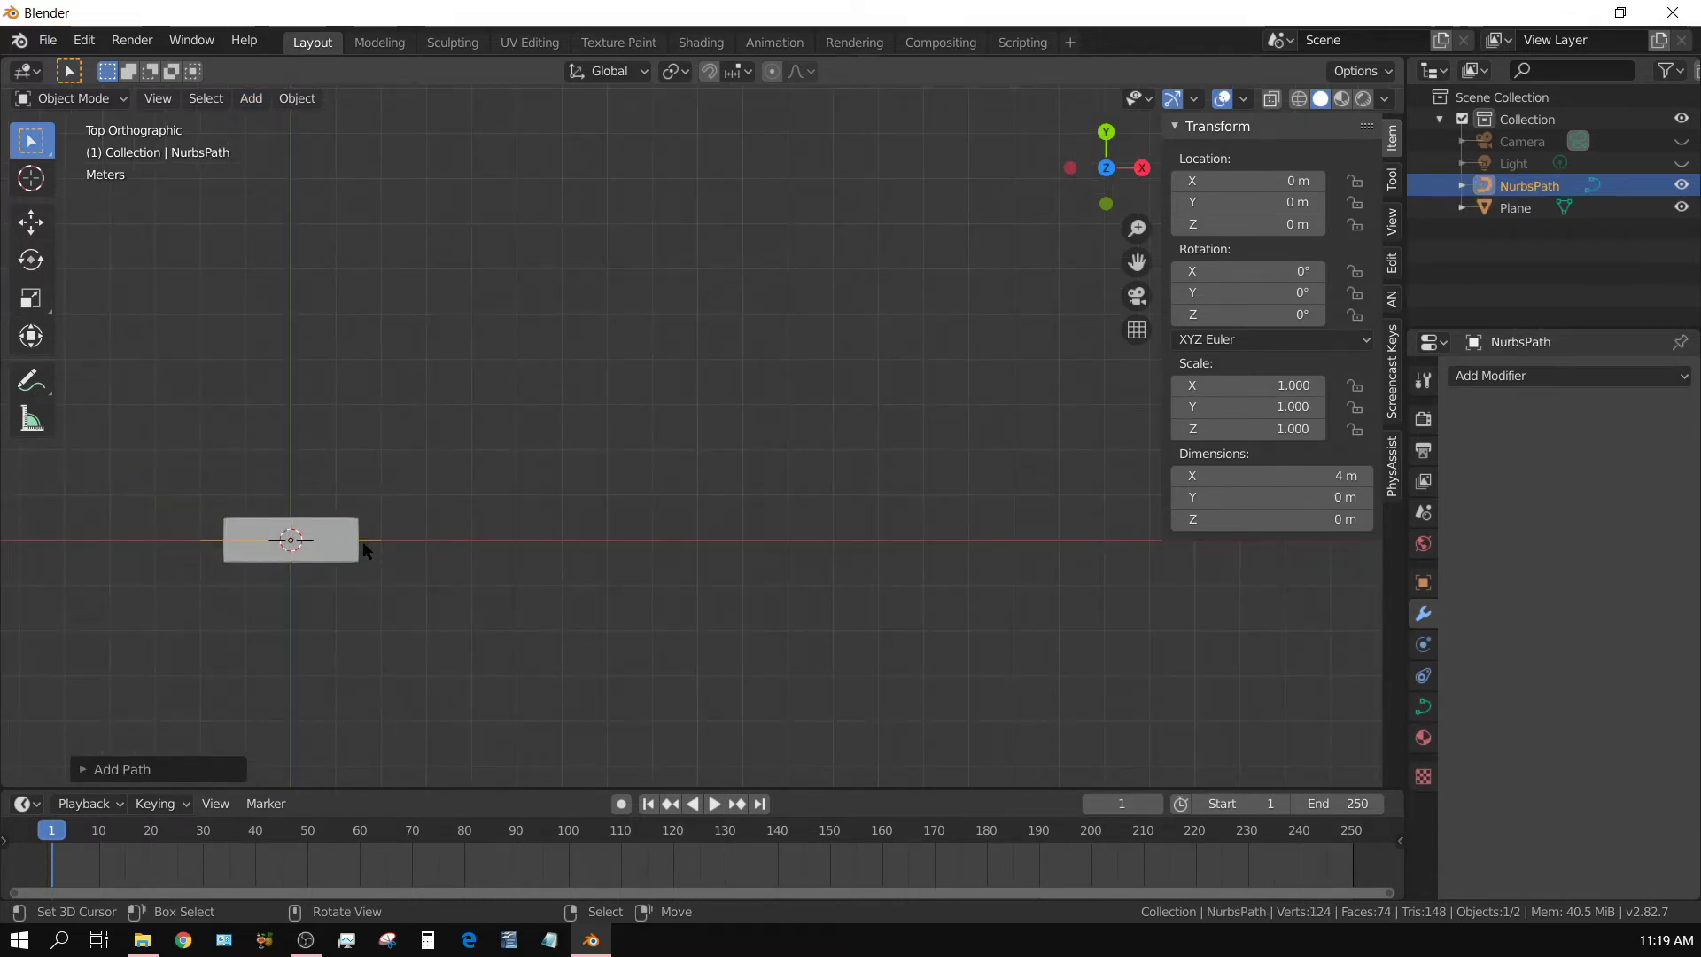
{"action": "key", "text": "Tab"}
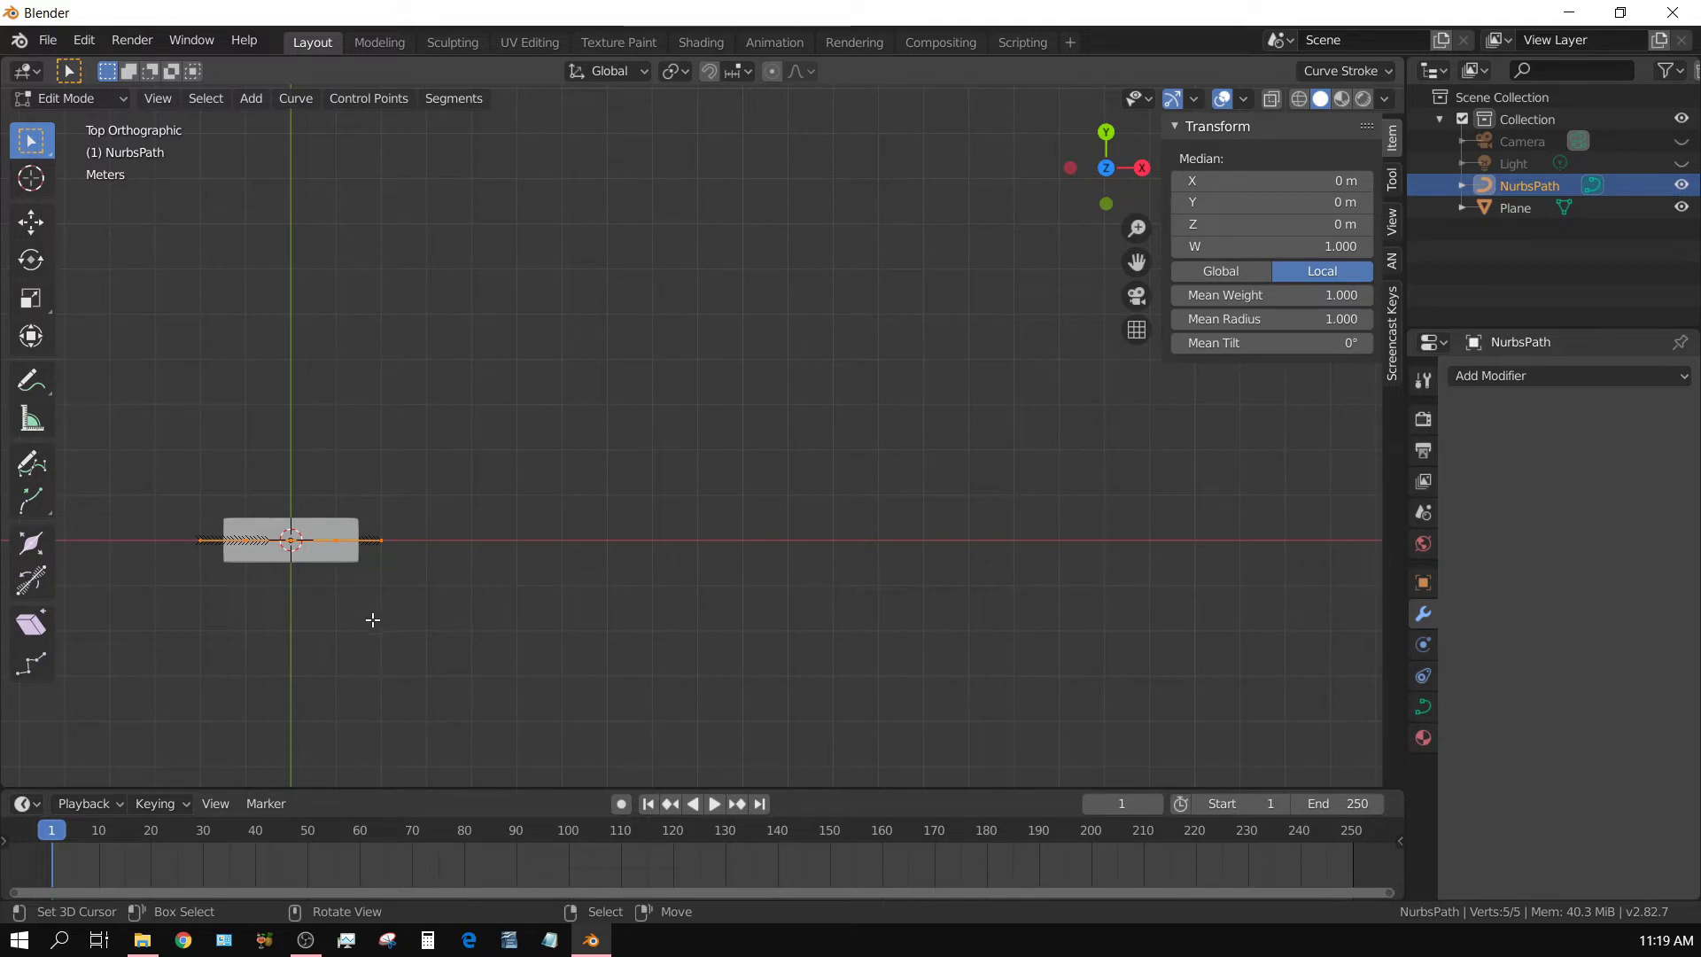
{"action": "left_click", "coordinate": [380, 540]}
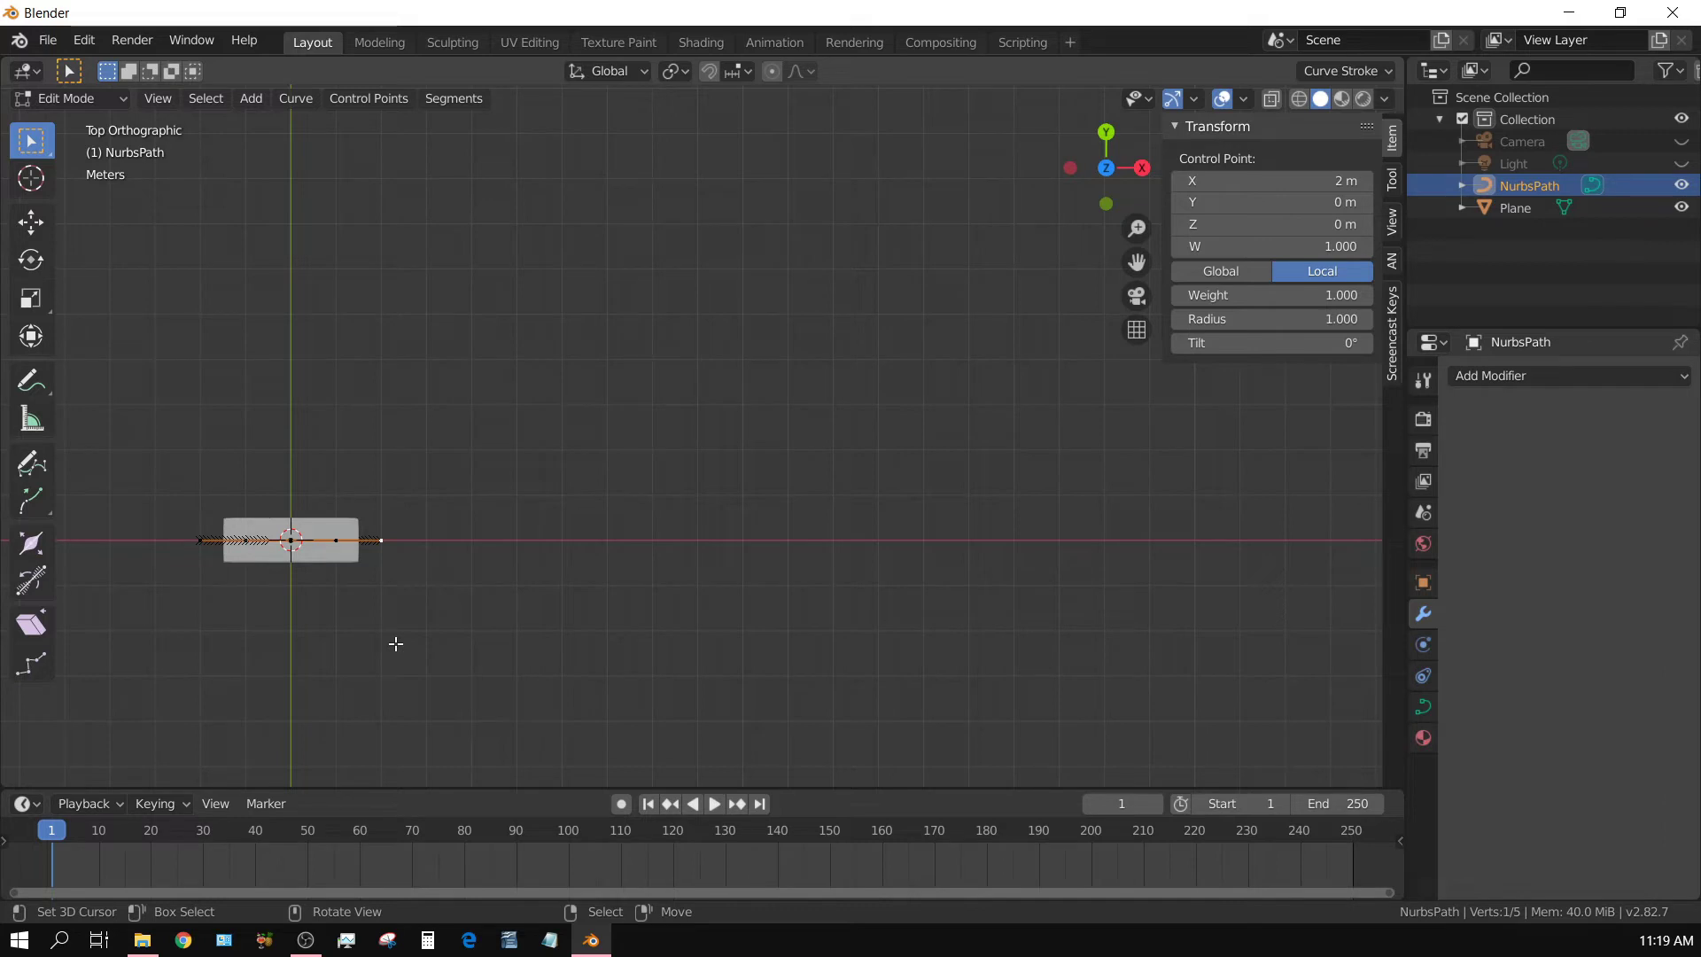
{"action": "key", "text": "e"}
{"action": "left_click", "coordinate": [524, 579]}
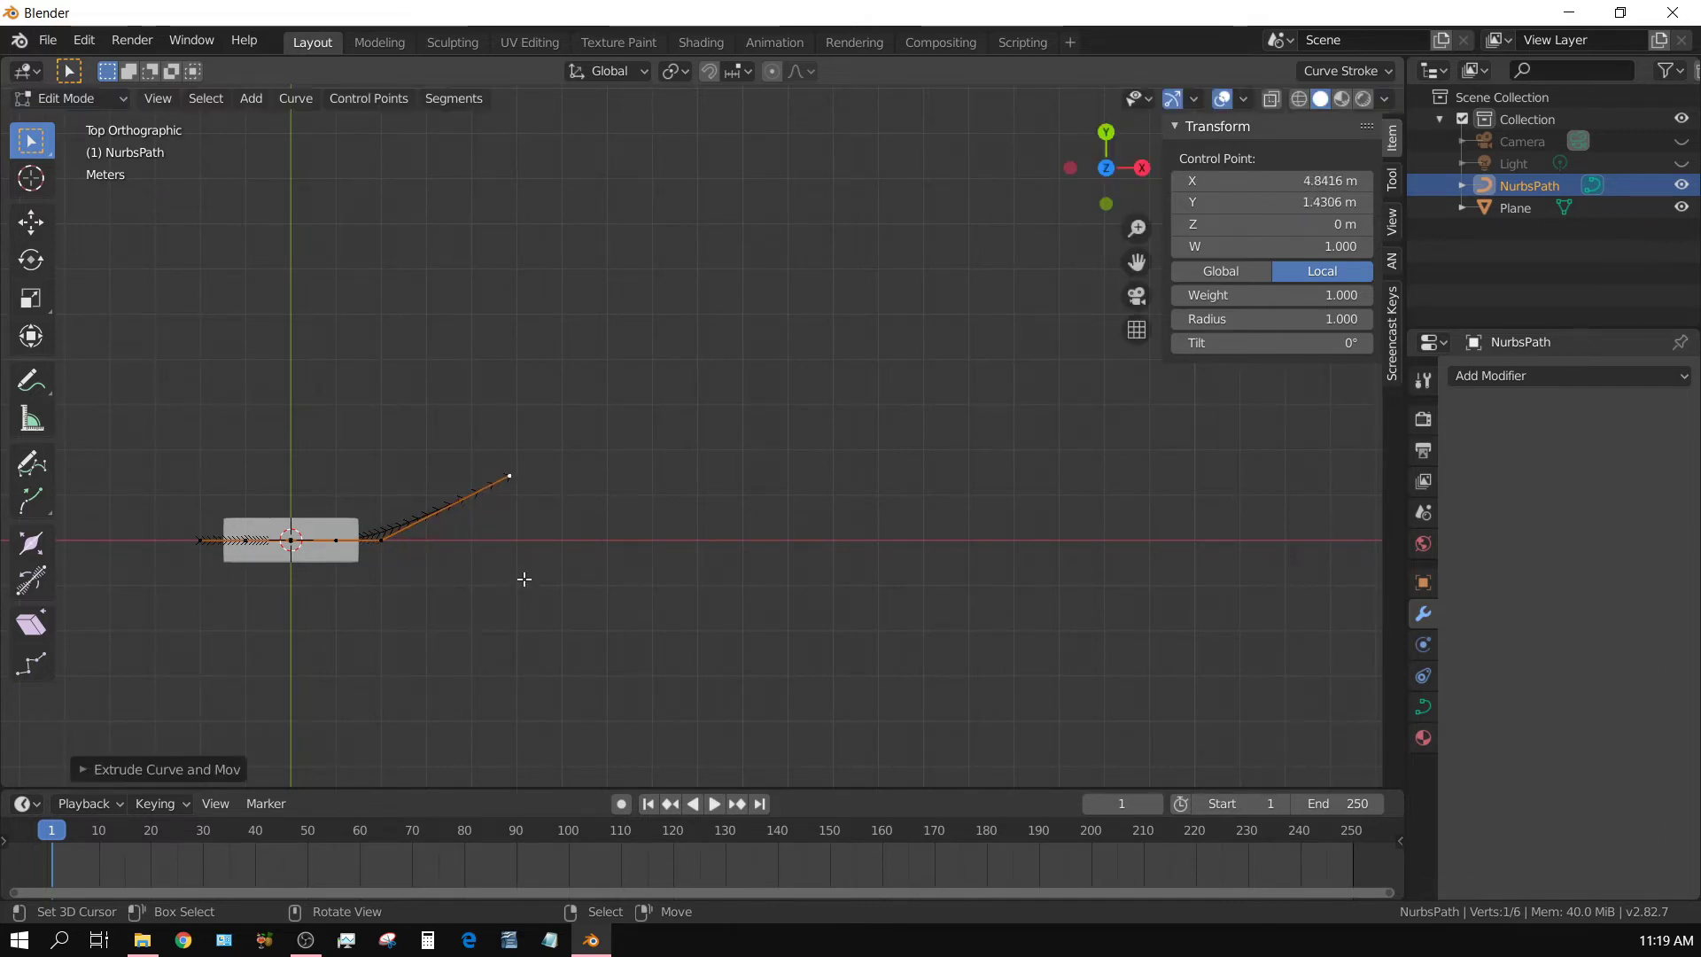
{"action": "key", "text": "e"}
{"action": "left_click", "coordinate": [604, 402]}
{"action": "key", "text": "e"}
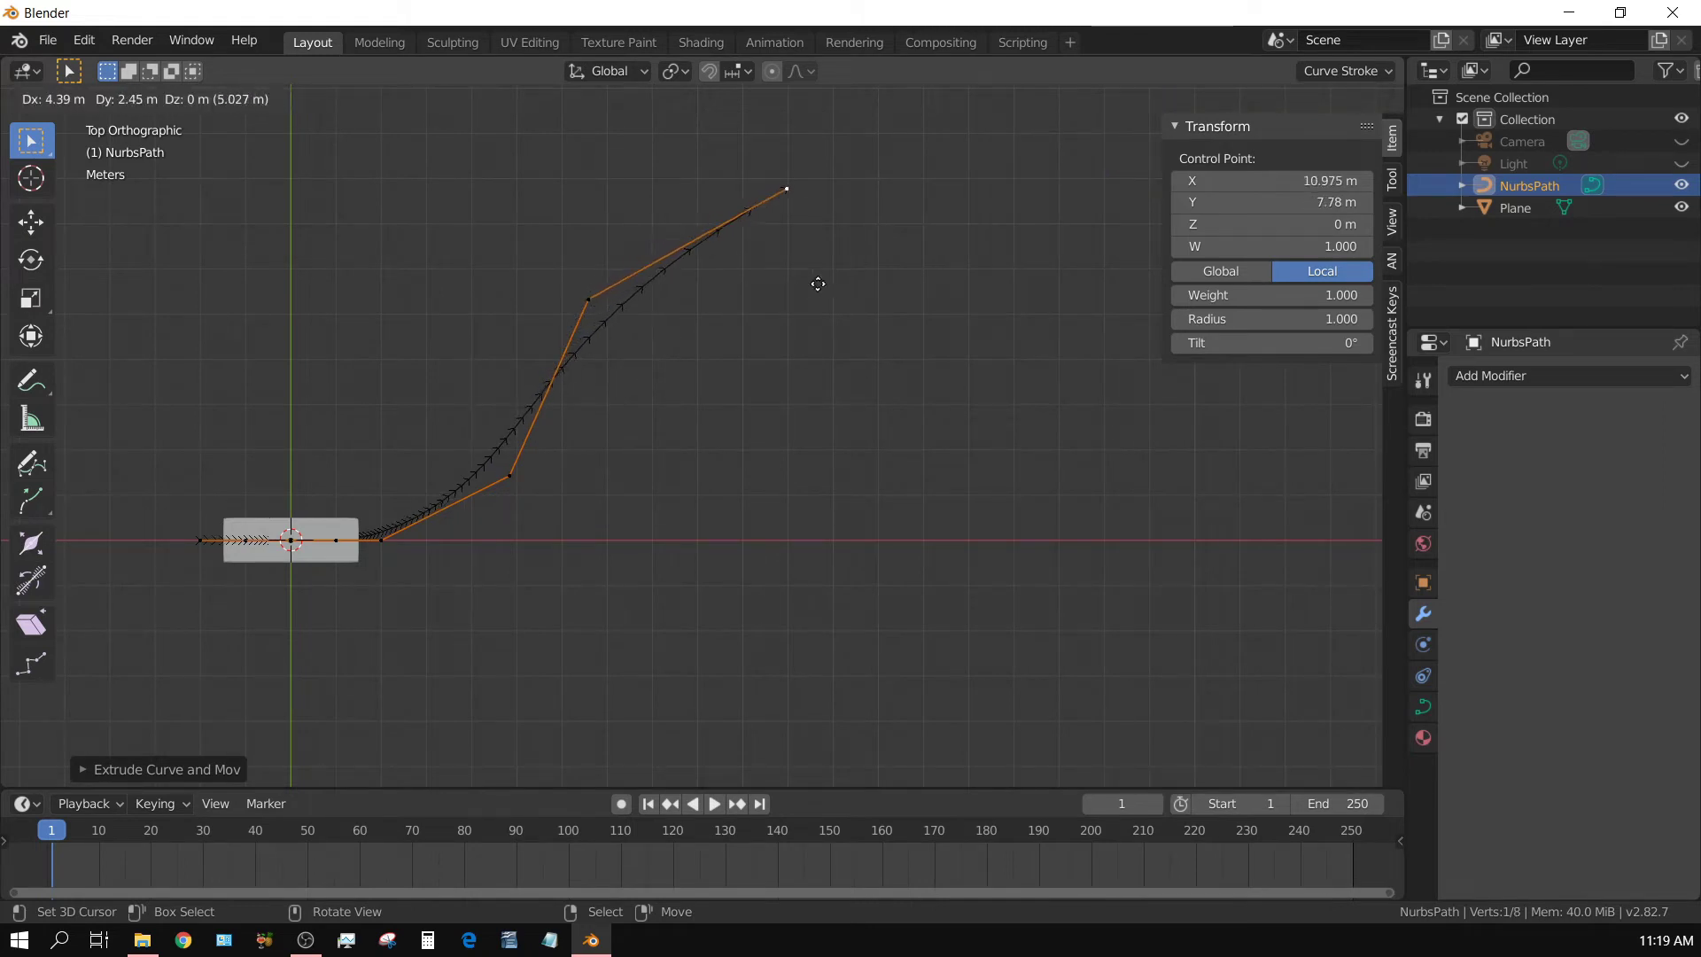
{"action": "left_click", "coordinate": [848, 272]}
{"action": "key", "text": "e"}
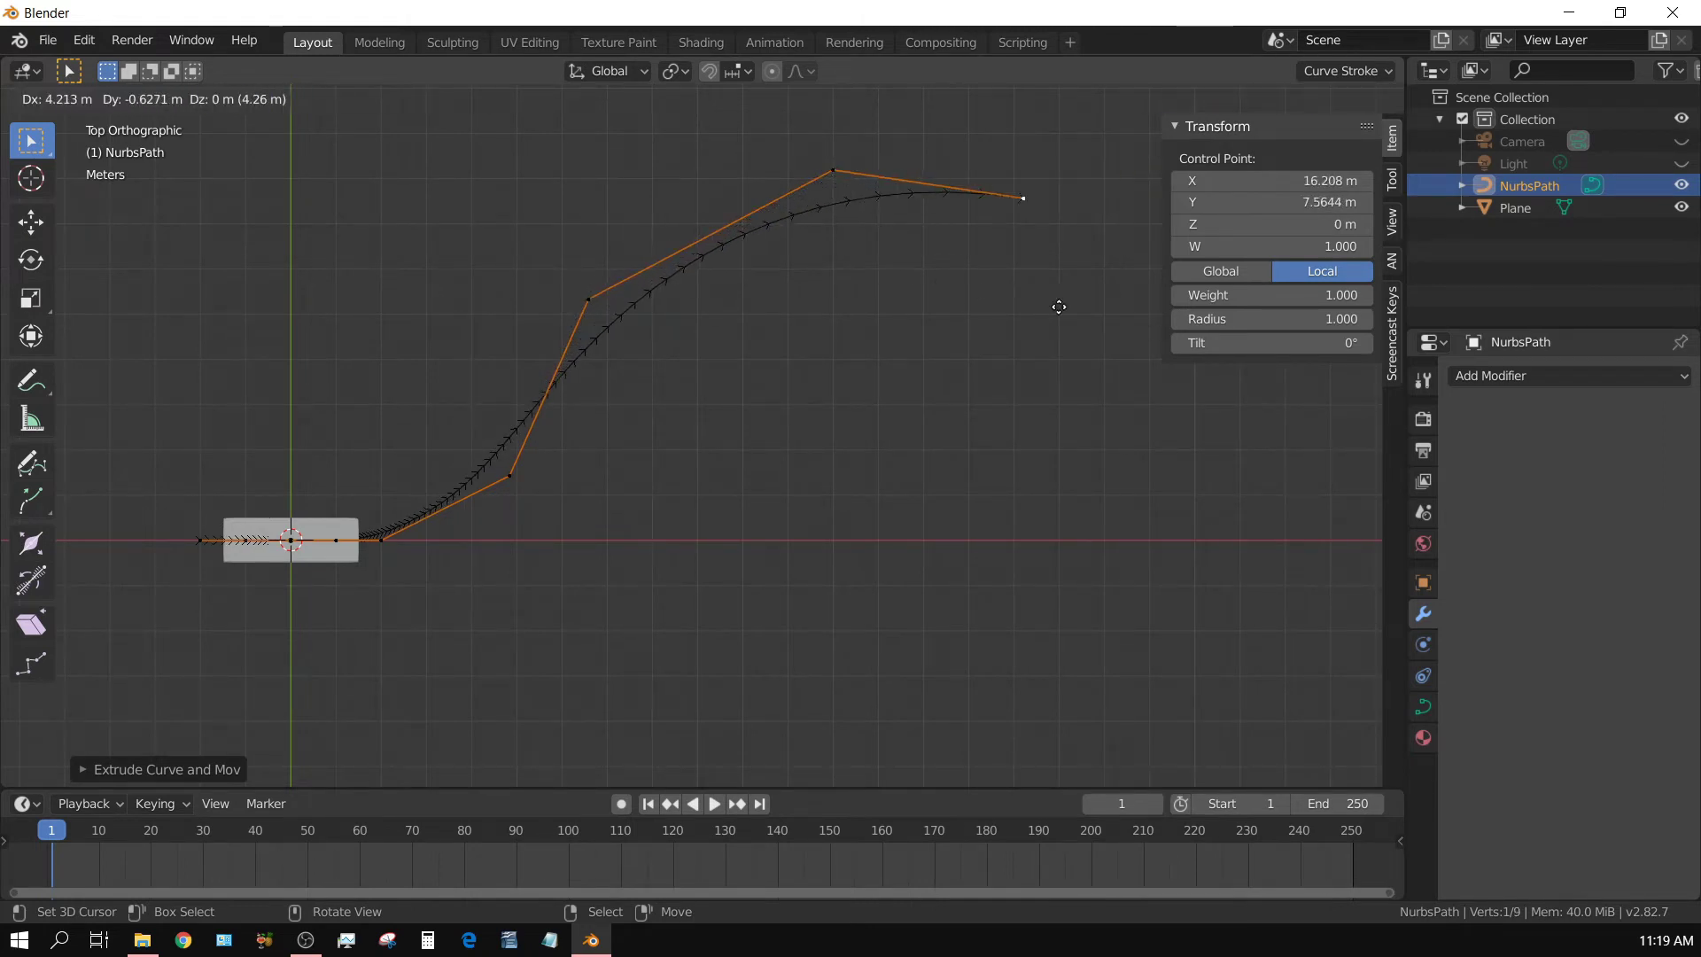
{"action": "left_click", "coordinate": [1079, 317]}
{"action": "key", "text": "e"}
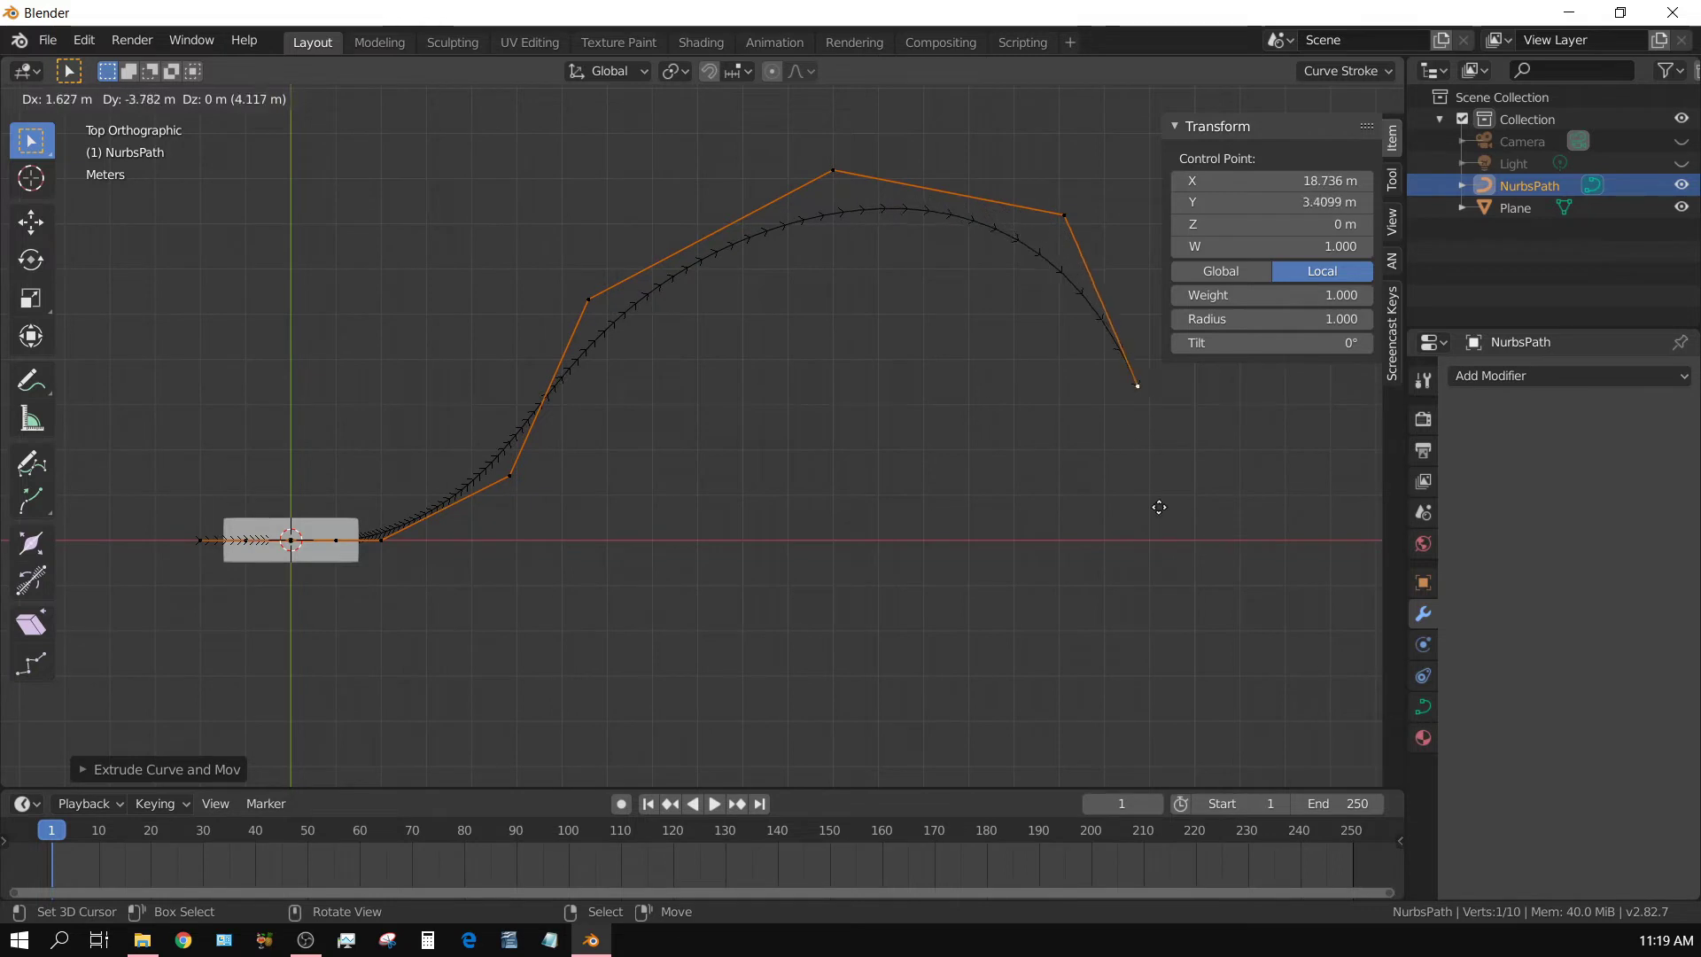
{"action": "left_click", "coordinate": [1177, 539]}
{"action": "key", "text": "e"}
{"action": "left_click", "coordinate": [1065, 93]}
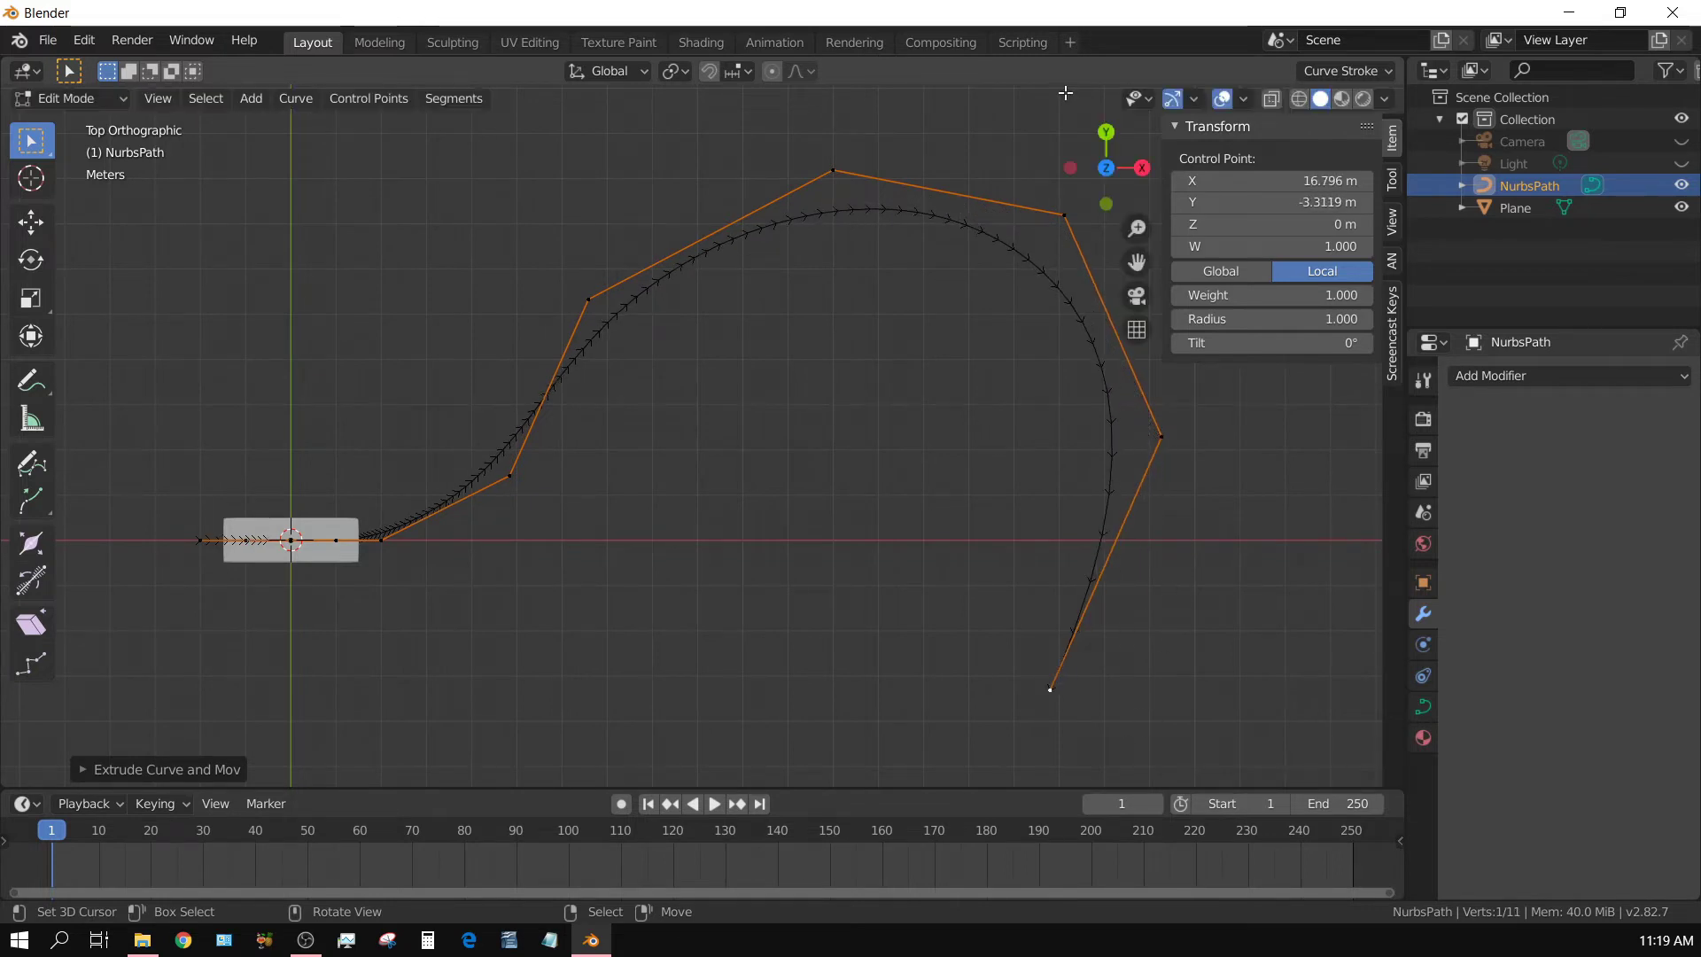
{"action": "key", "text": "e"}
{"action": "left_click", "coordinate": [716, 162]}
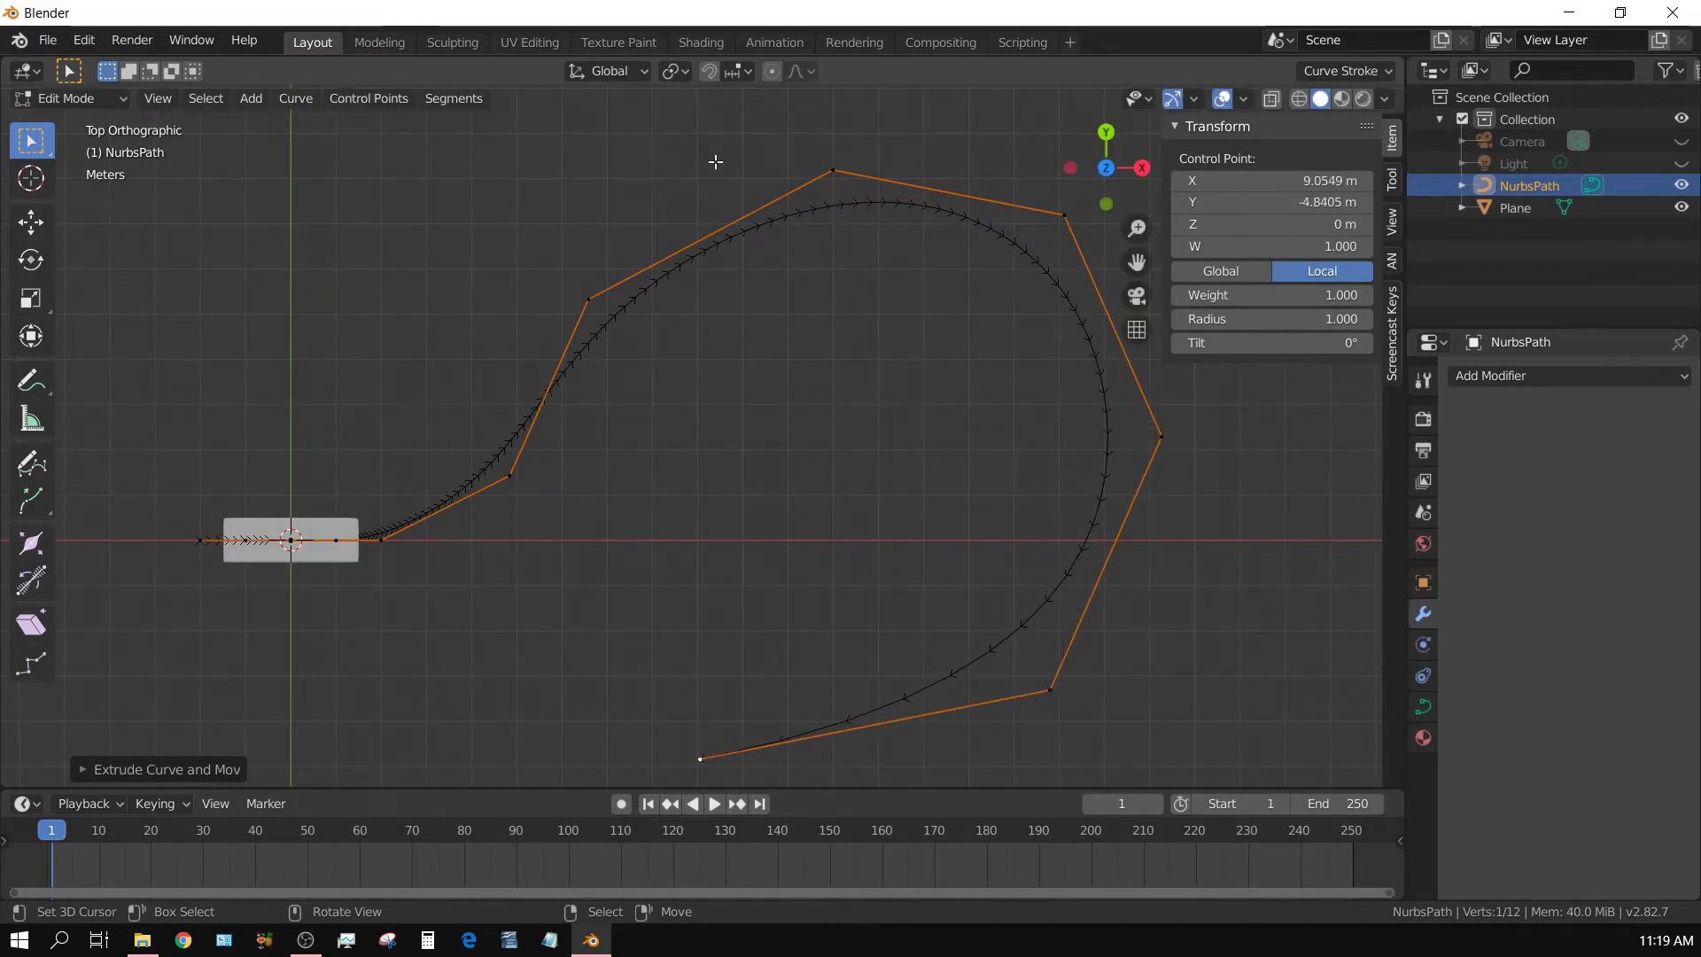
{"action": "middle_click_drag", "start_coordinate": [854, 638], "coordinate": [843, 547]}
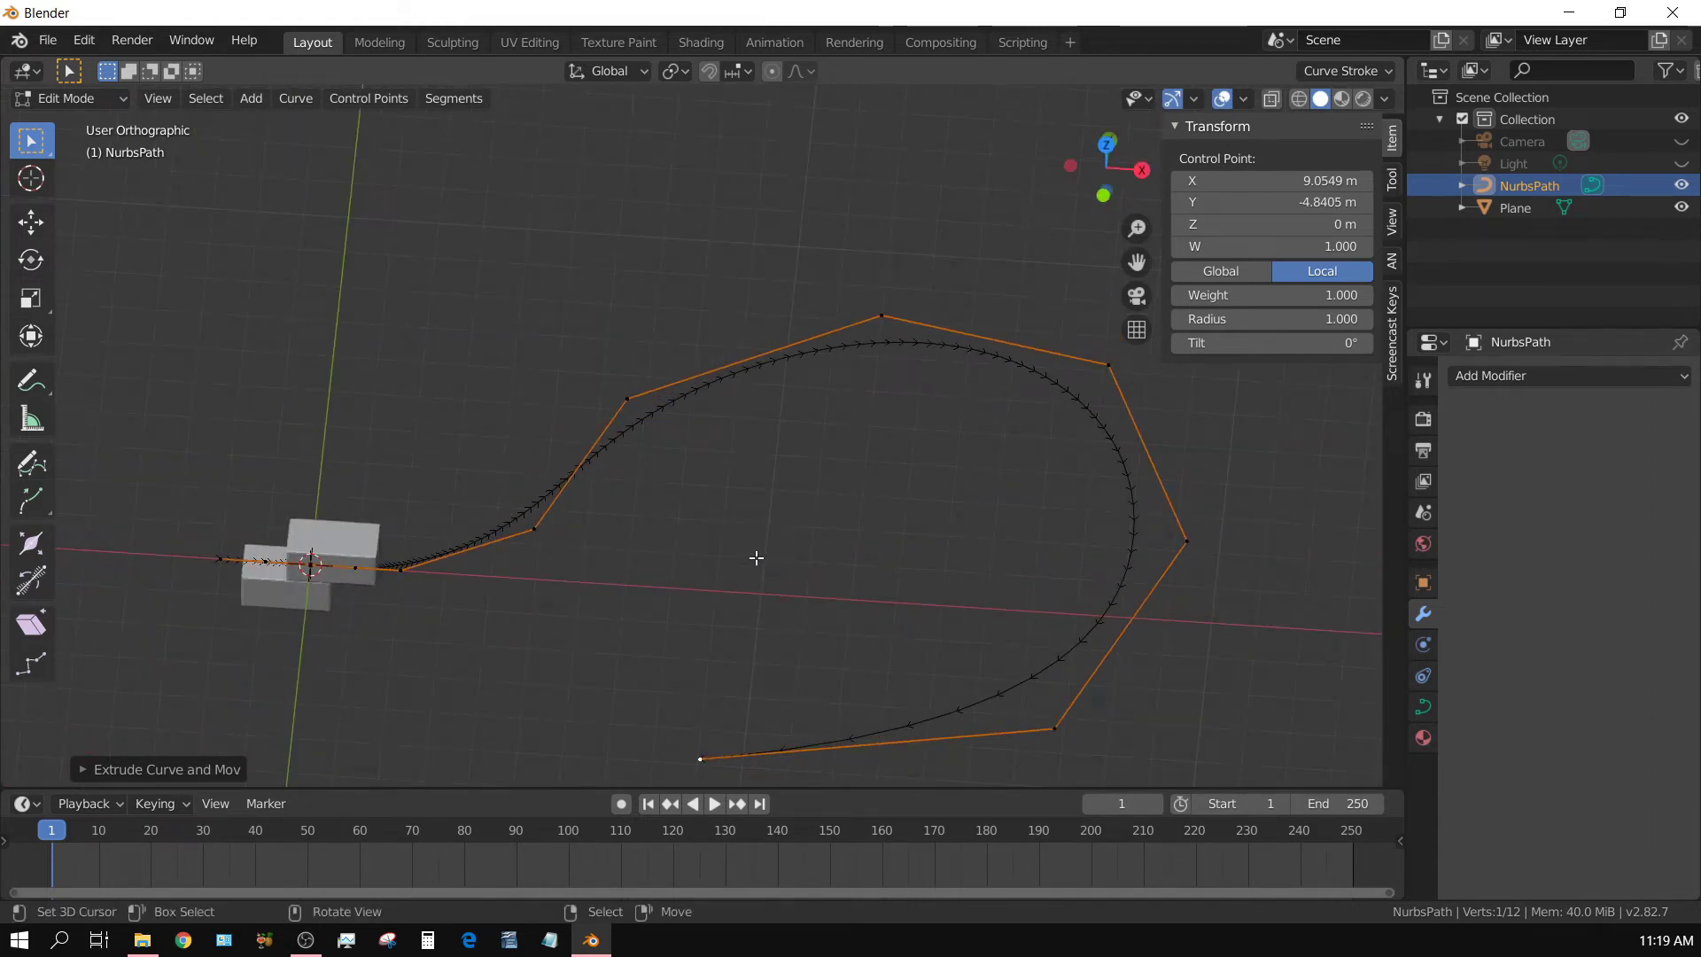
{"action": "key", "text": "Tab"}
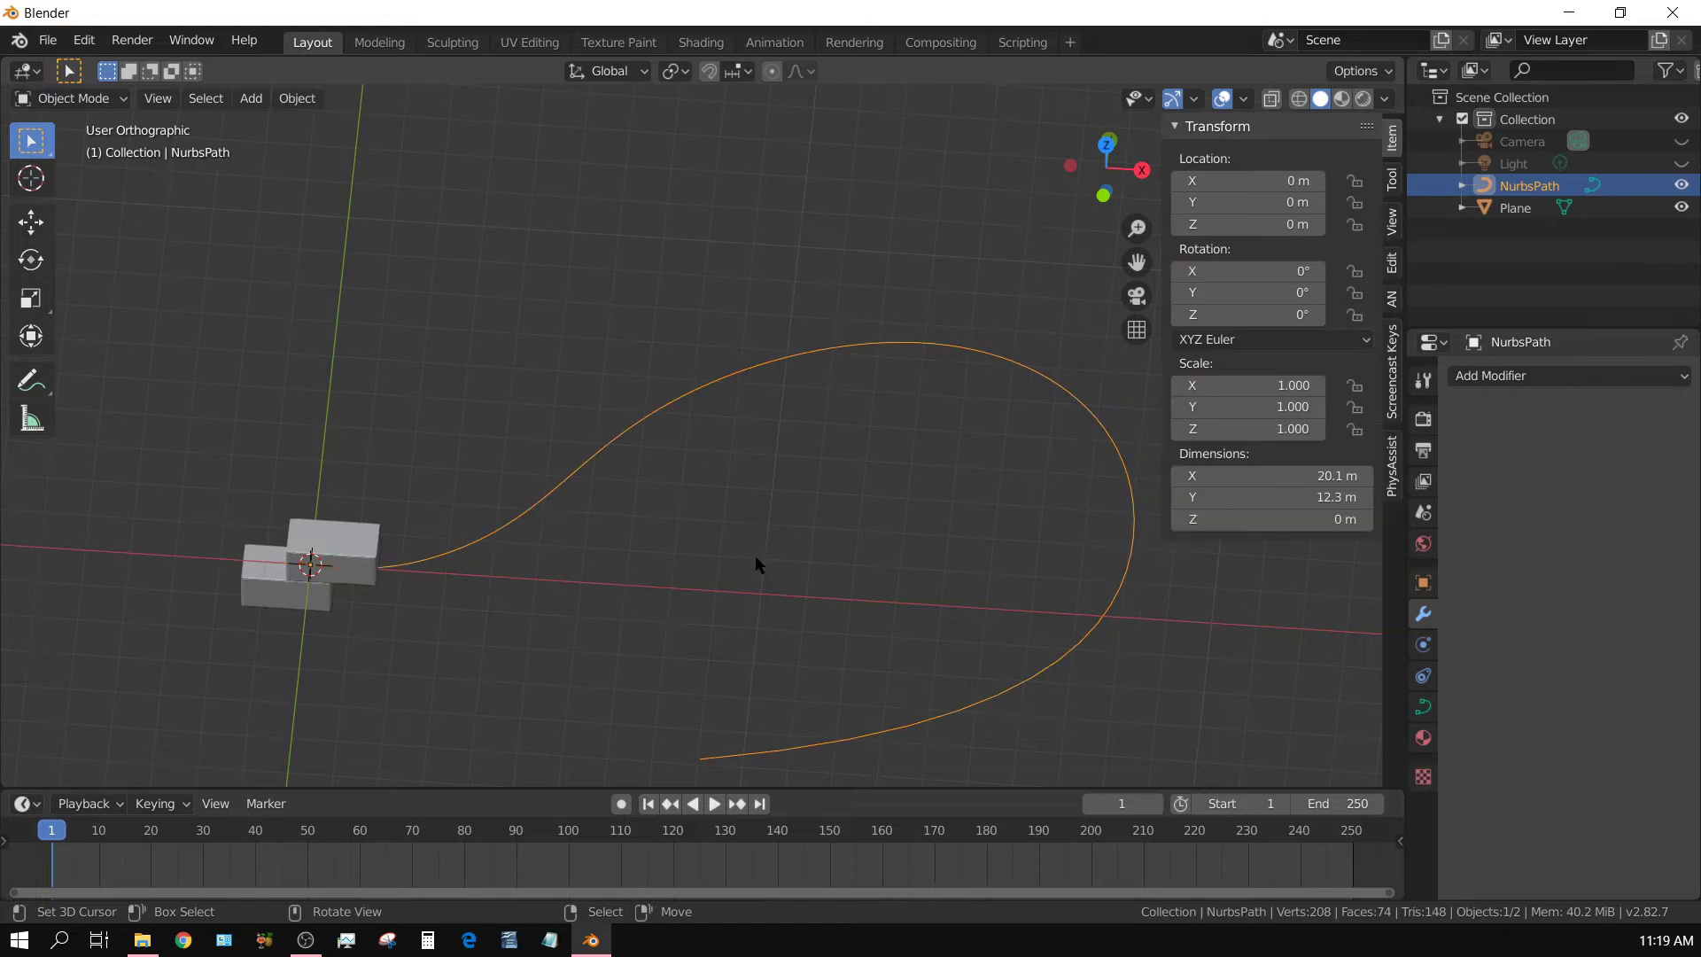
Add an Array modifier to the Z-shaped block and set its relative X offset to 0
{"action": "left_click", "coordinate": [328, 546]}
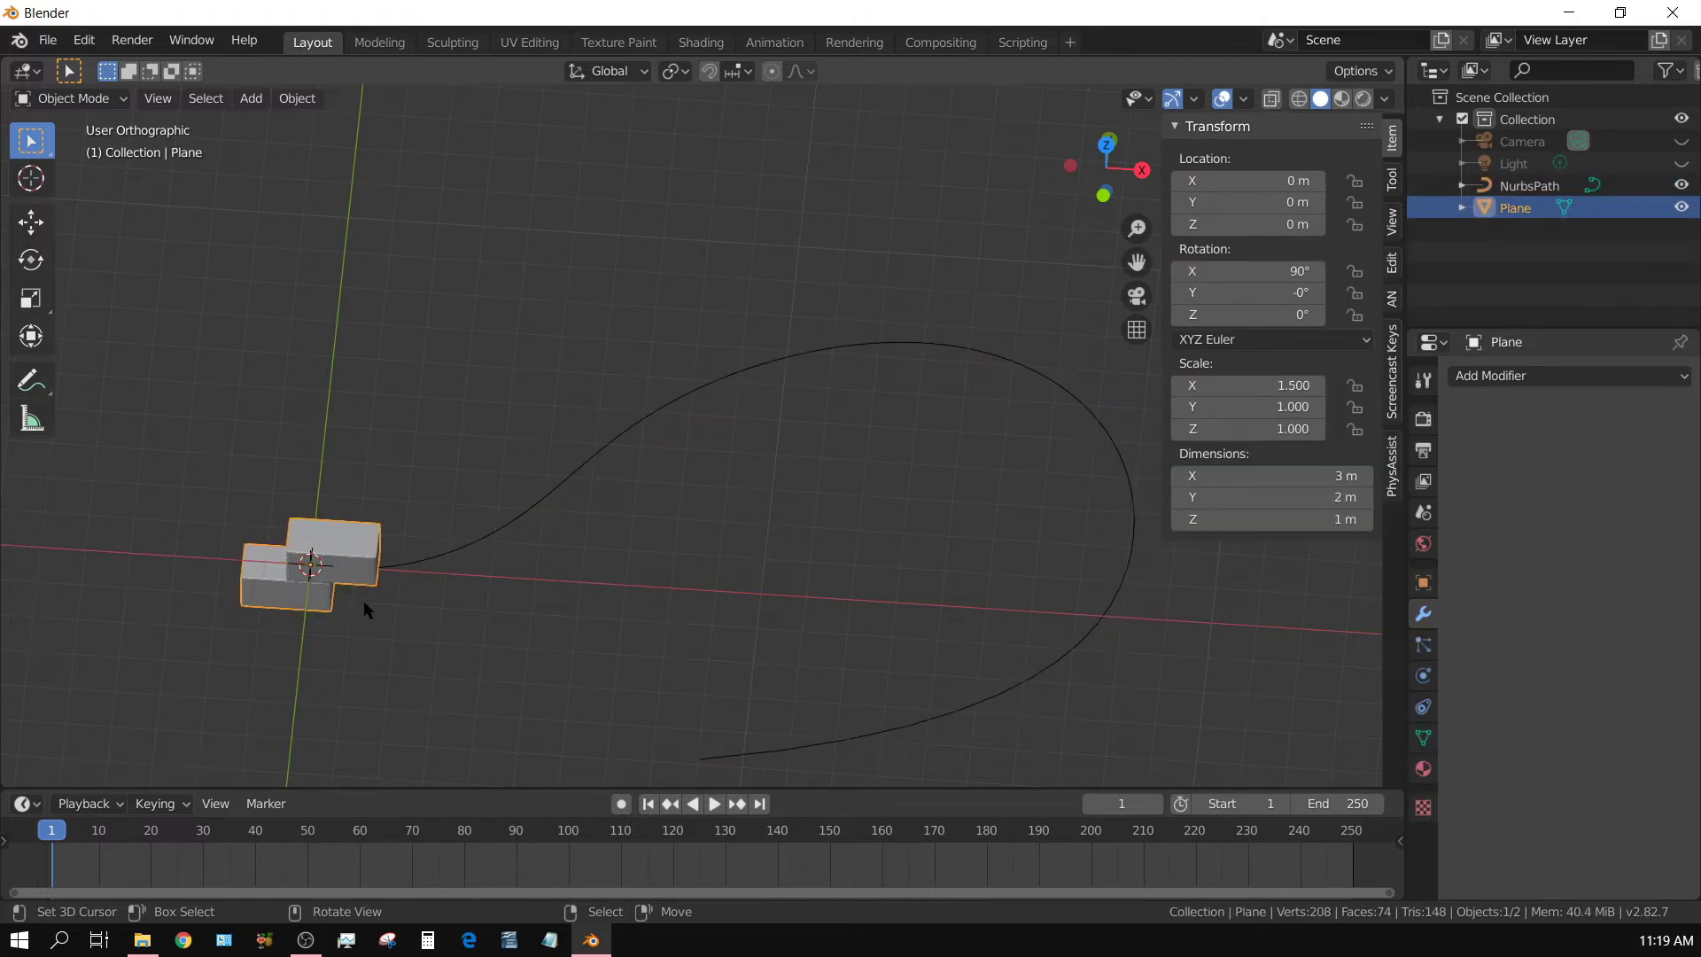
{"action": "key", "text": "KP_1"}
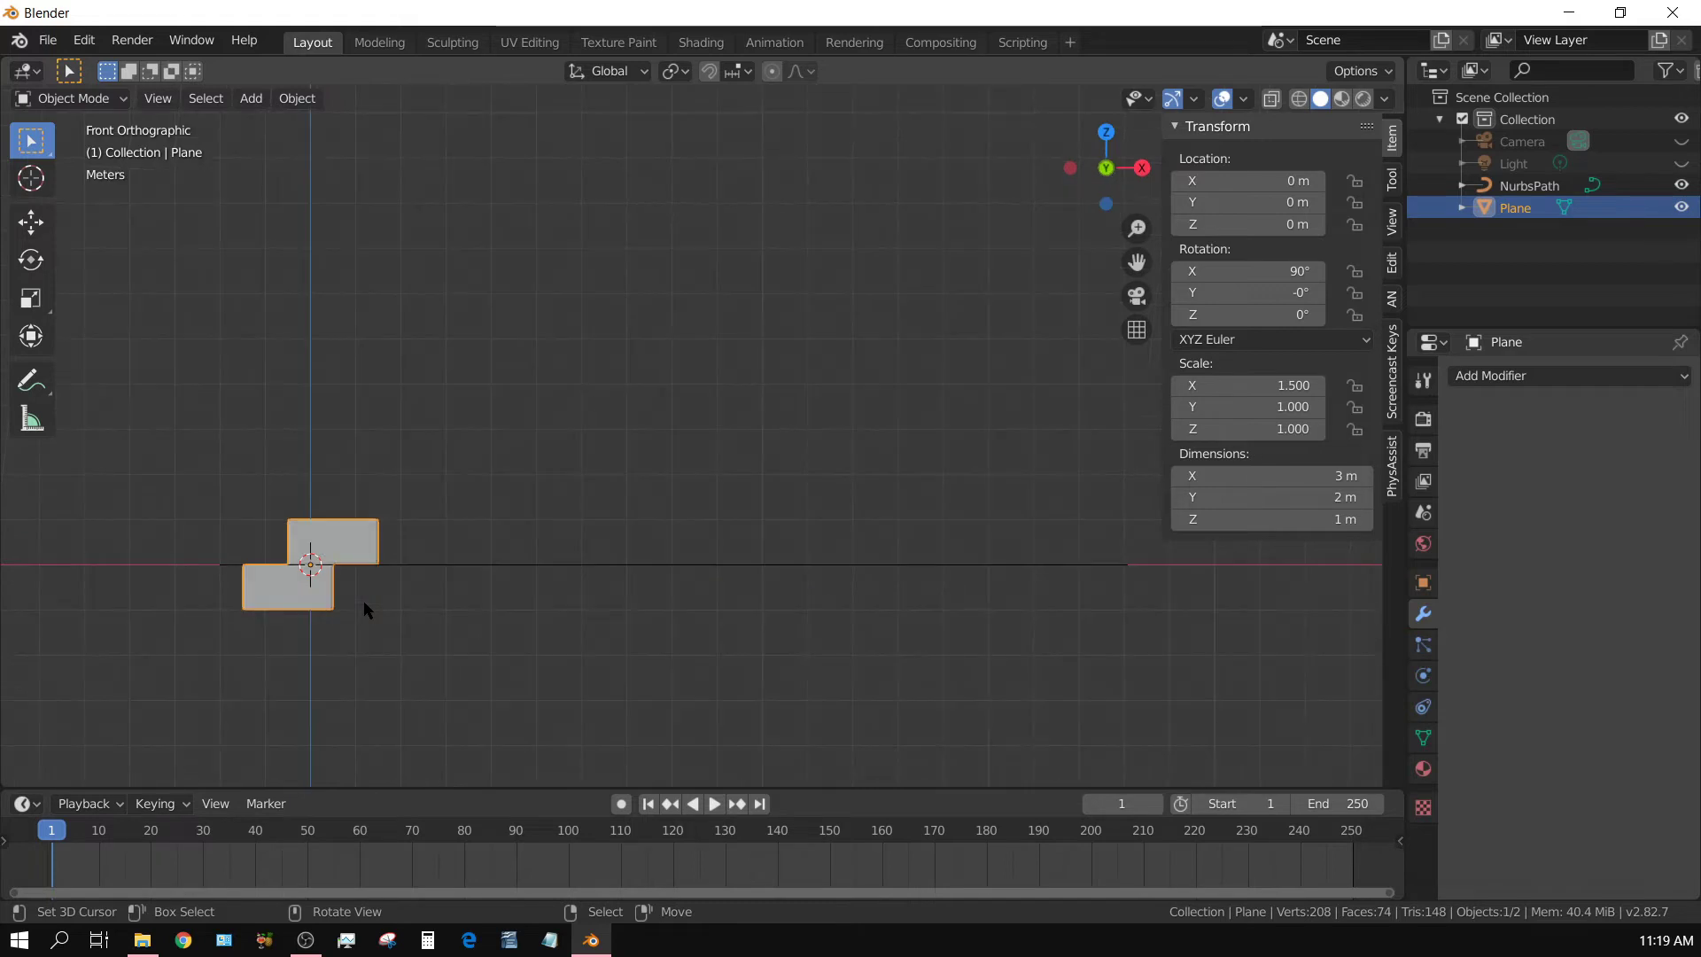
{"action": "middle_click_drag", "start_coordinate": [242, 631], "coordinate": [456, 631], "text": "shift"}
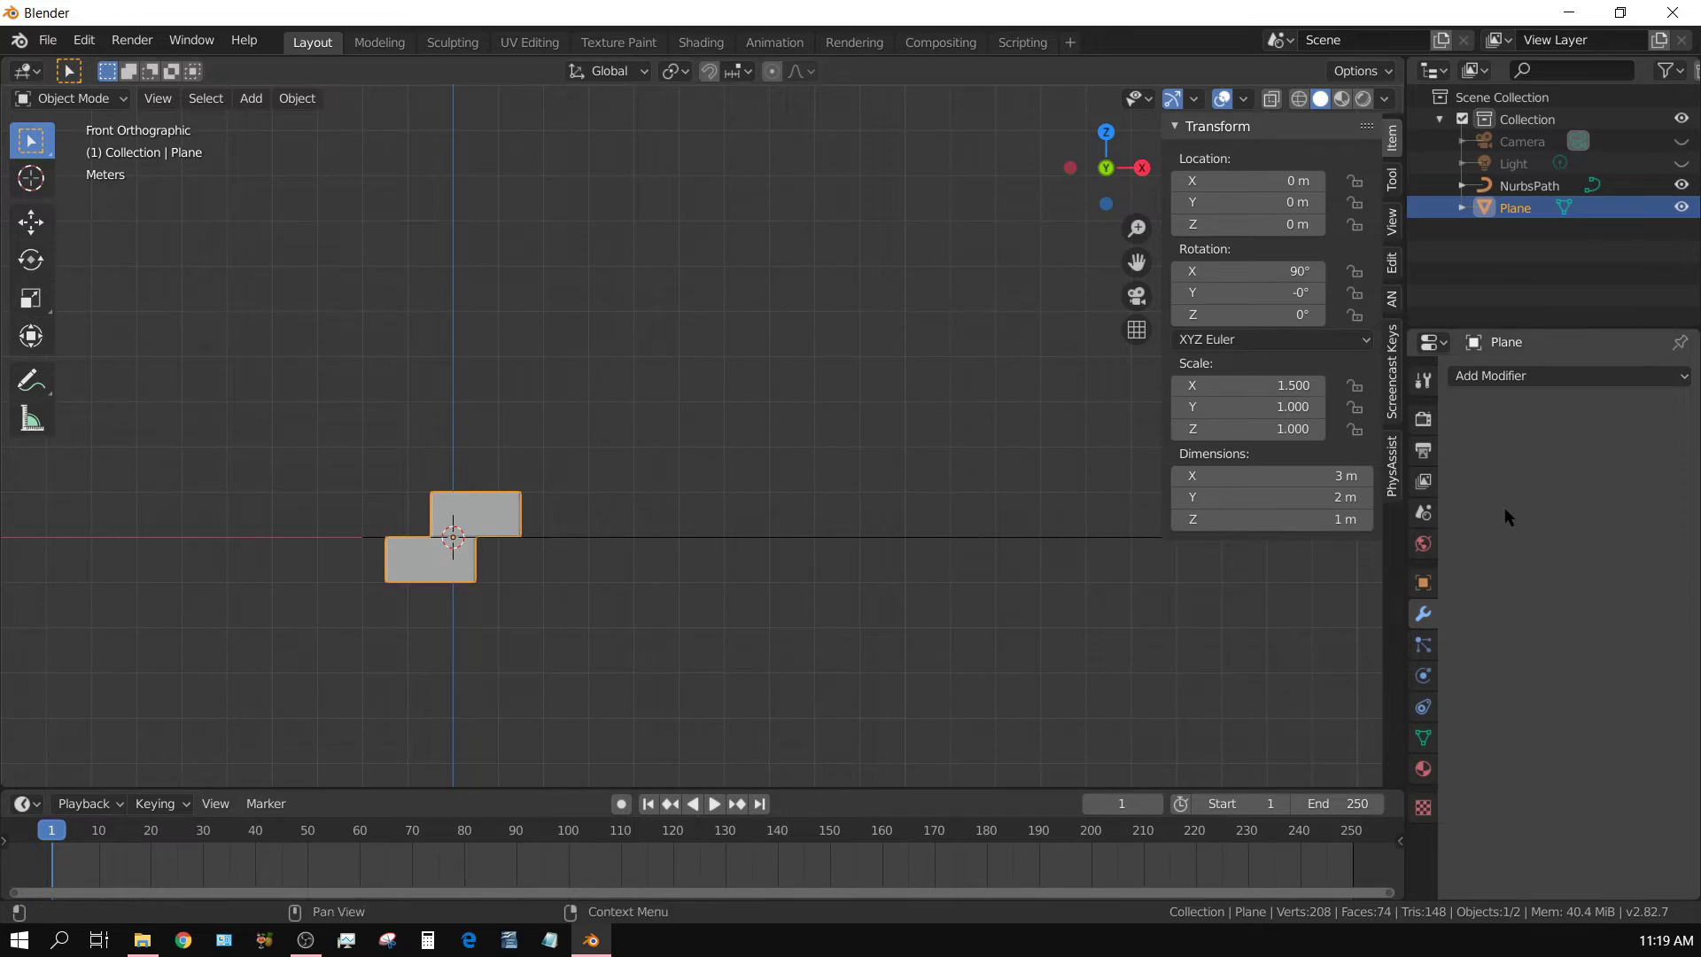
{"action": "left_click", "coordinate": [1503, 378]}
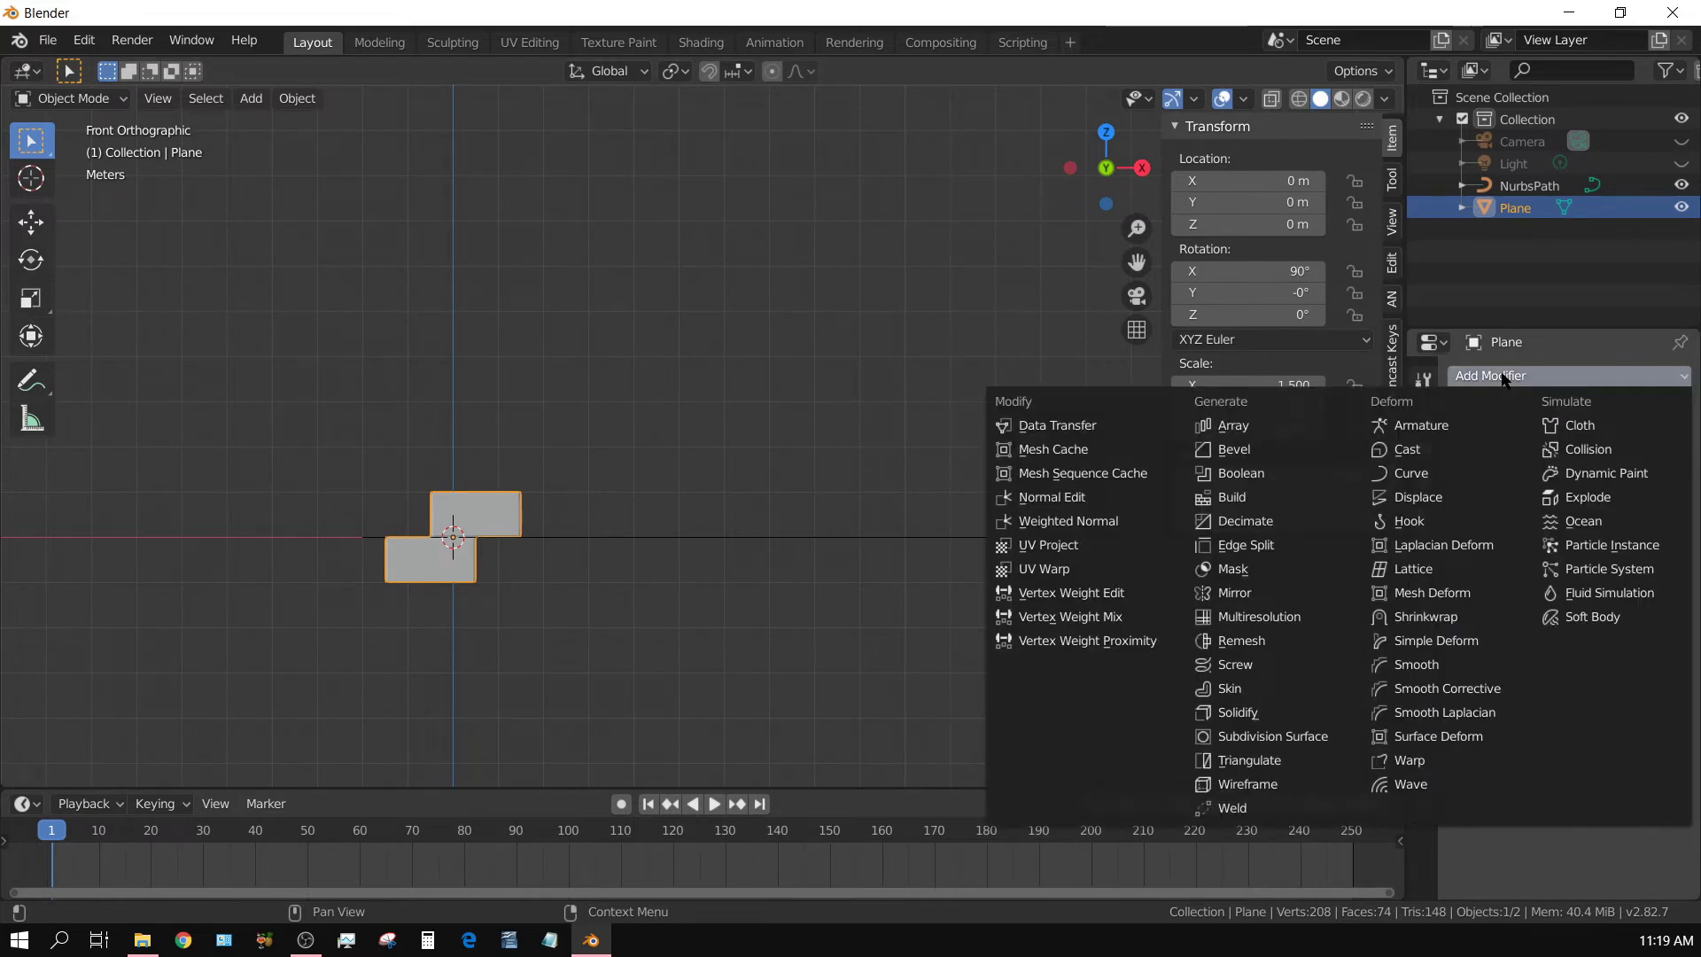
{"action": "left_click", "coordinate": [1243, 432]}
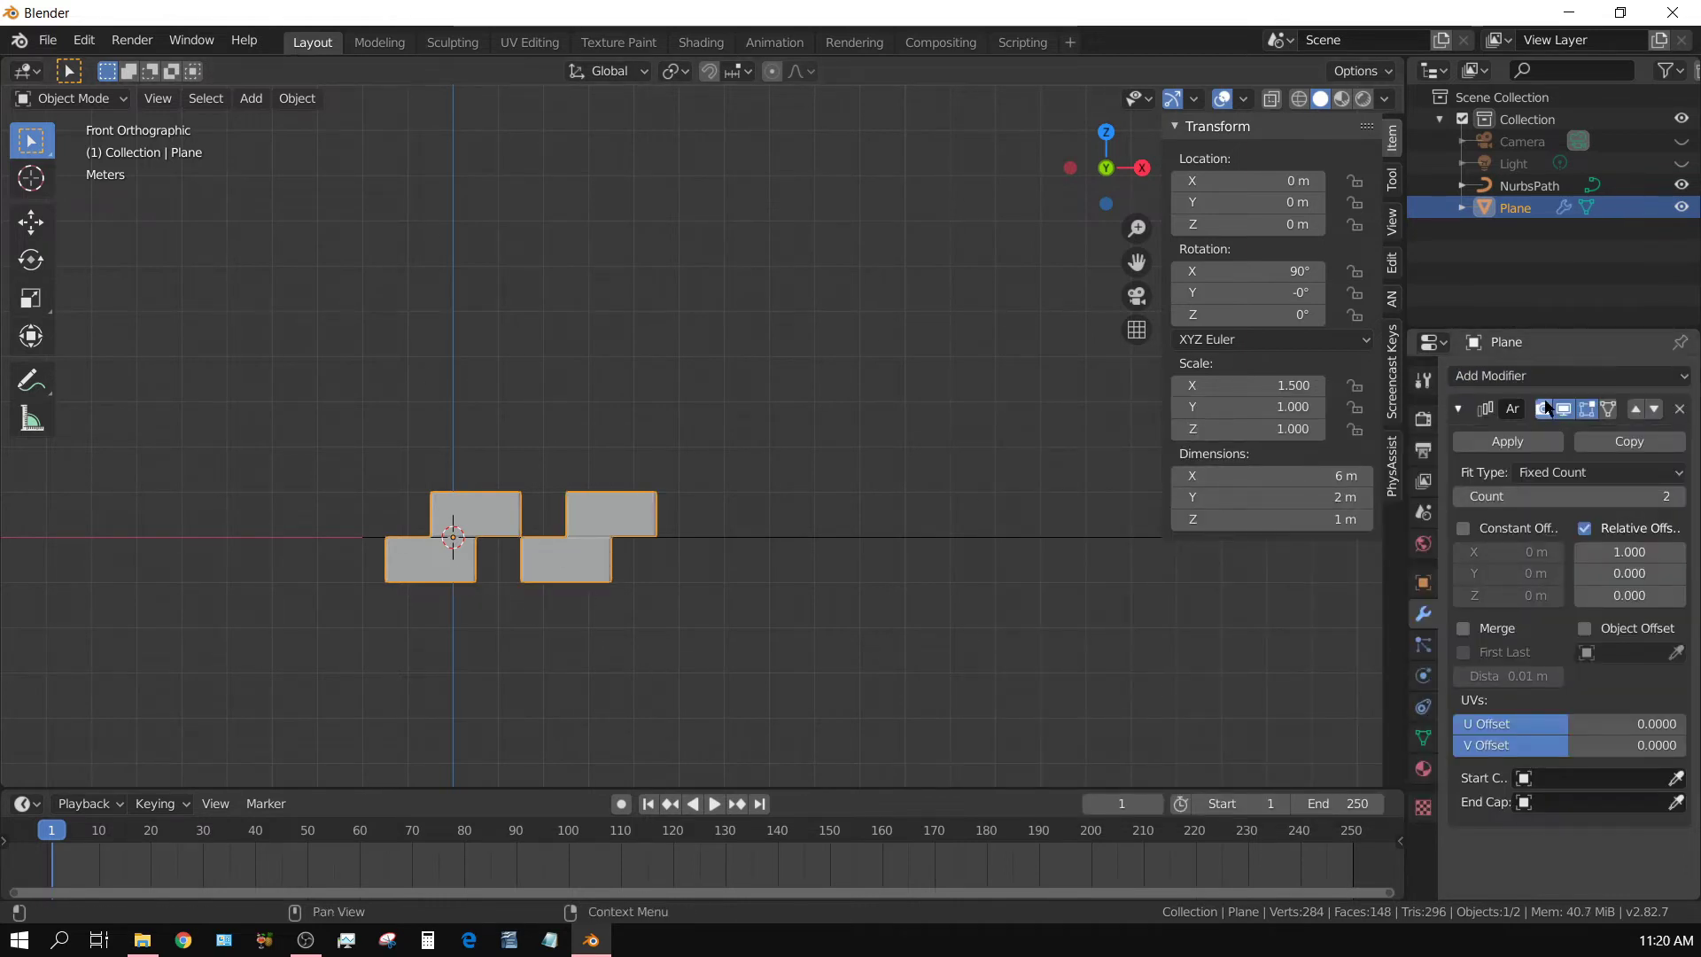
{"action": "left_click", "coordinate": [1633, 553]}
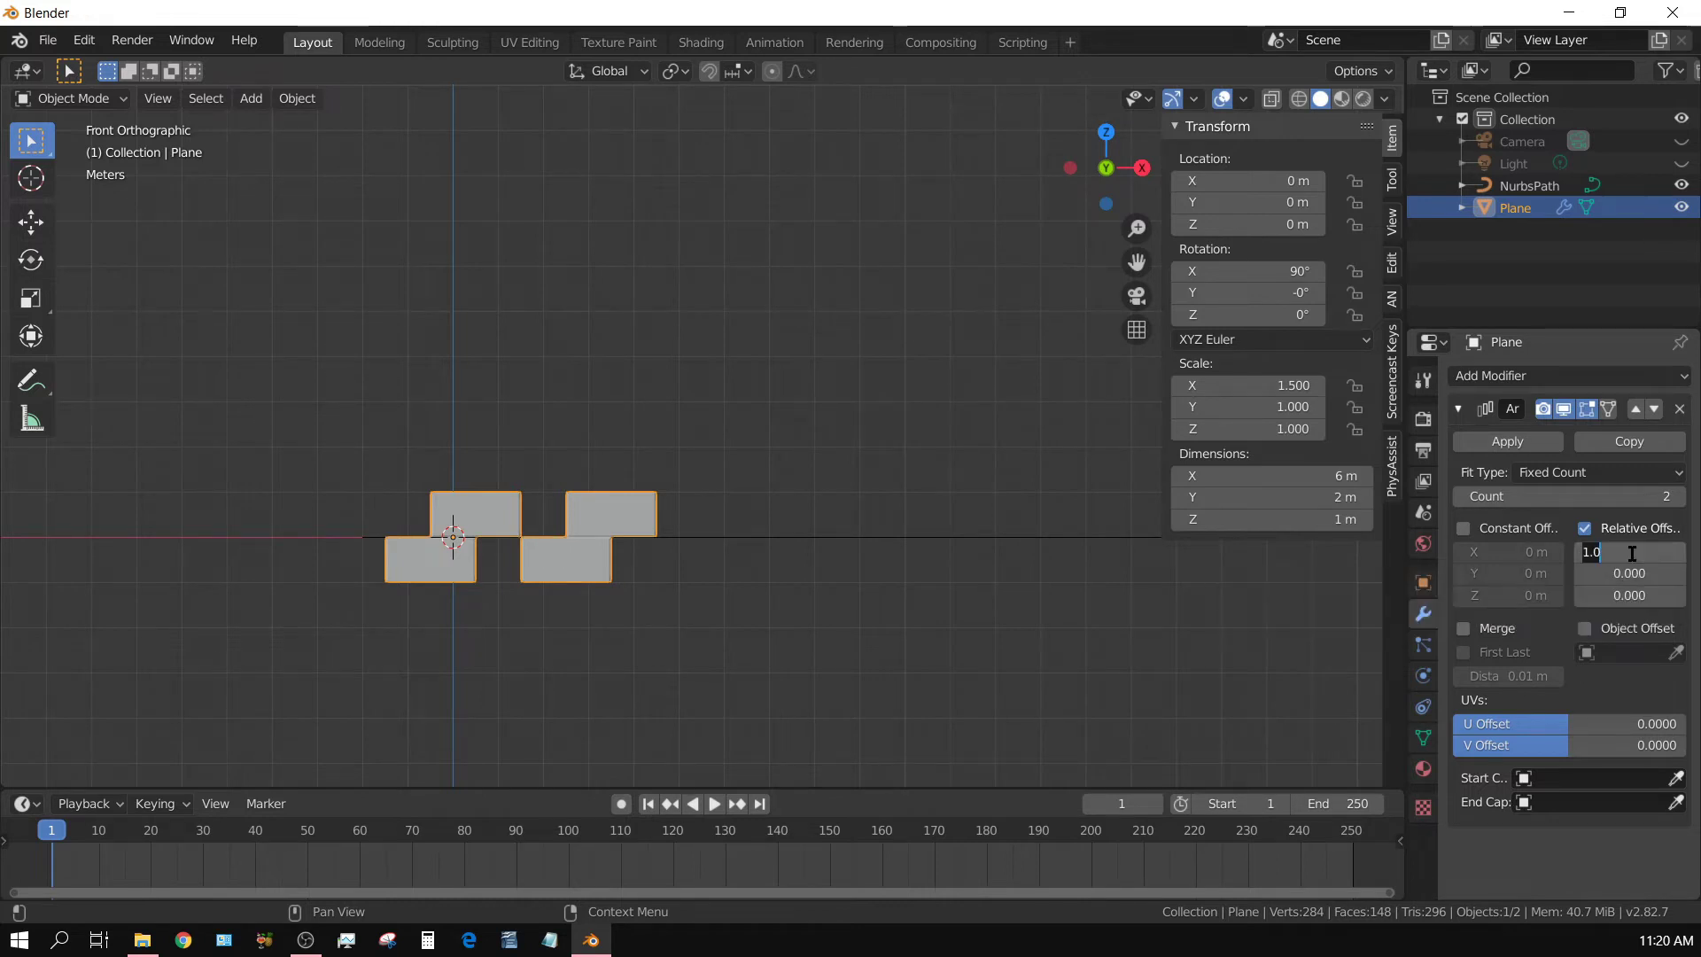
{"action": "type", "text": "0"}
{"action": "key", "text": "Return"}
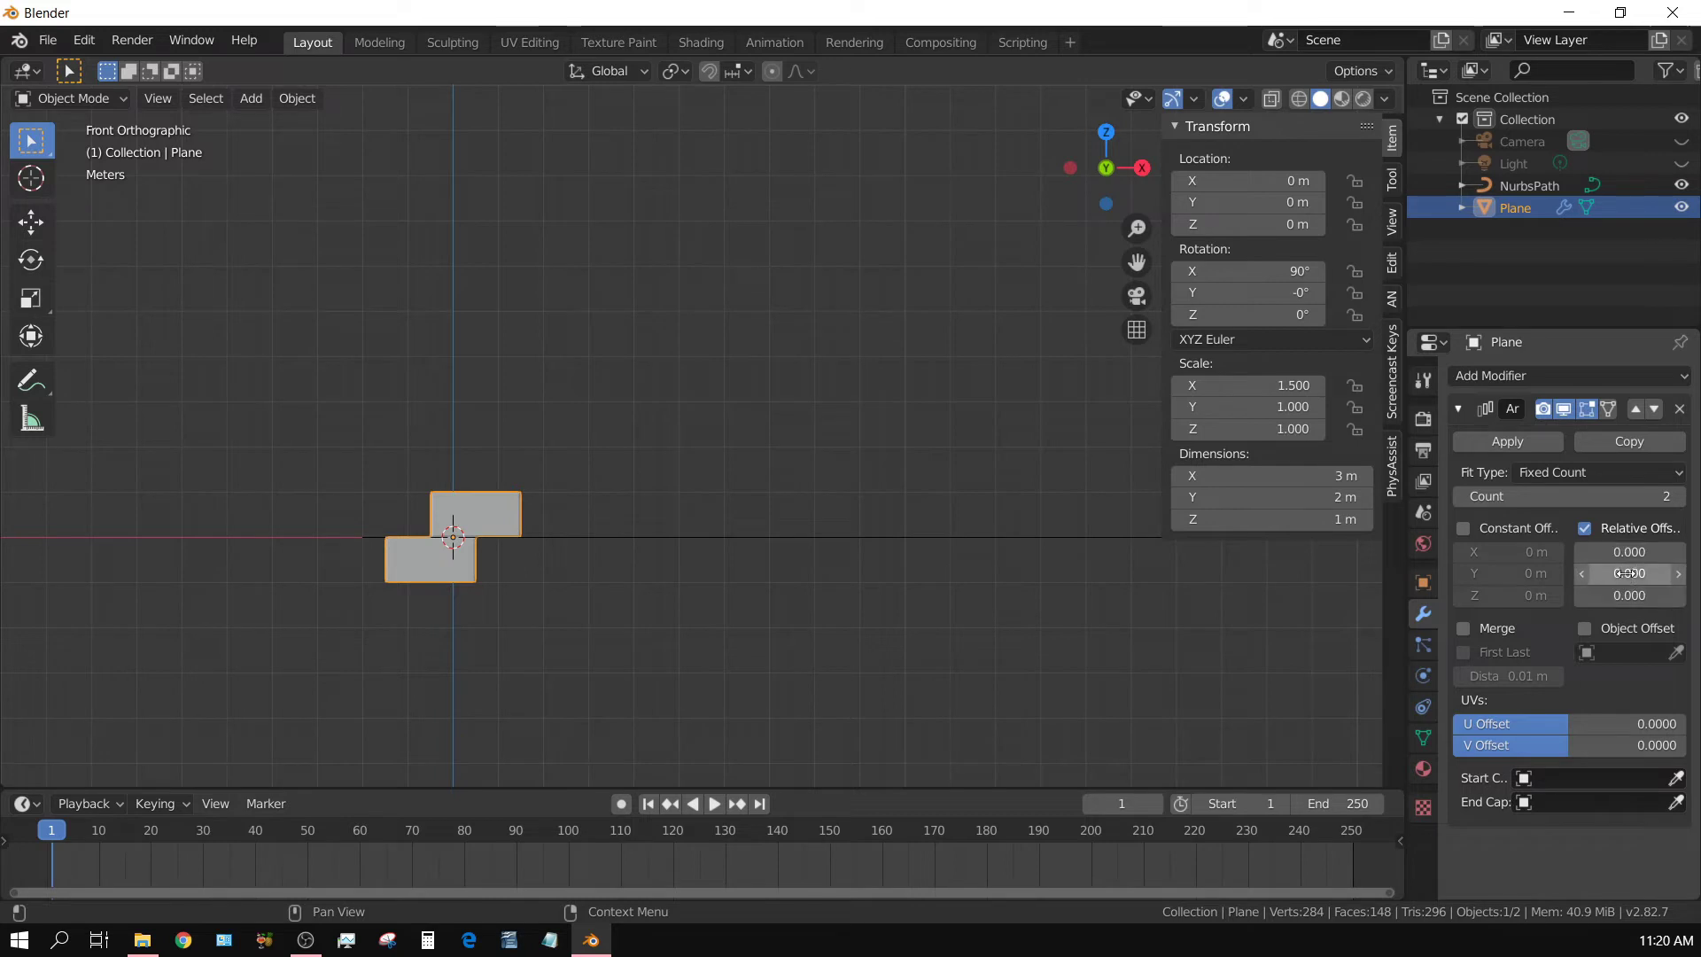
Set the block's array to a relative Y offset of 1 and a count of 4
{"action": "left_click", "coordinate": [1627, 575]}
{"action": "type", "text": "1"}
{"action": "key", "text": "Return"}
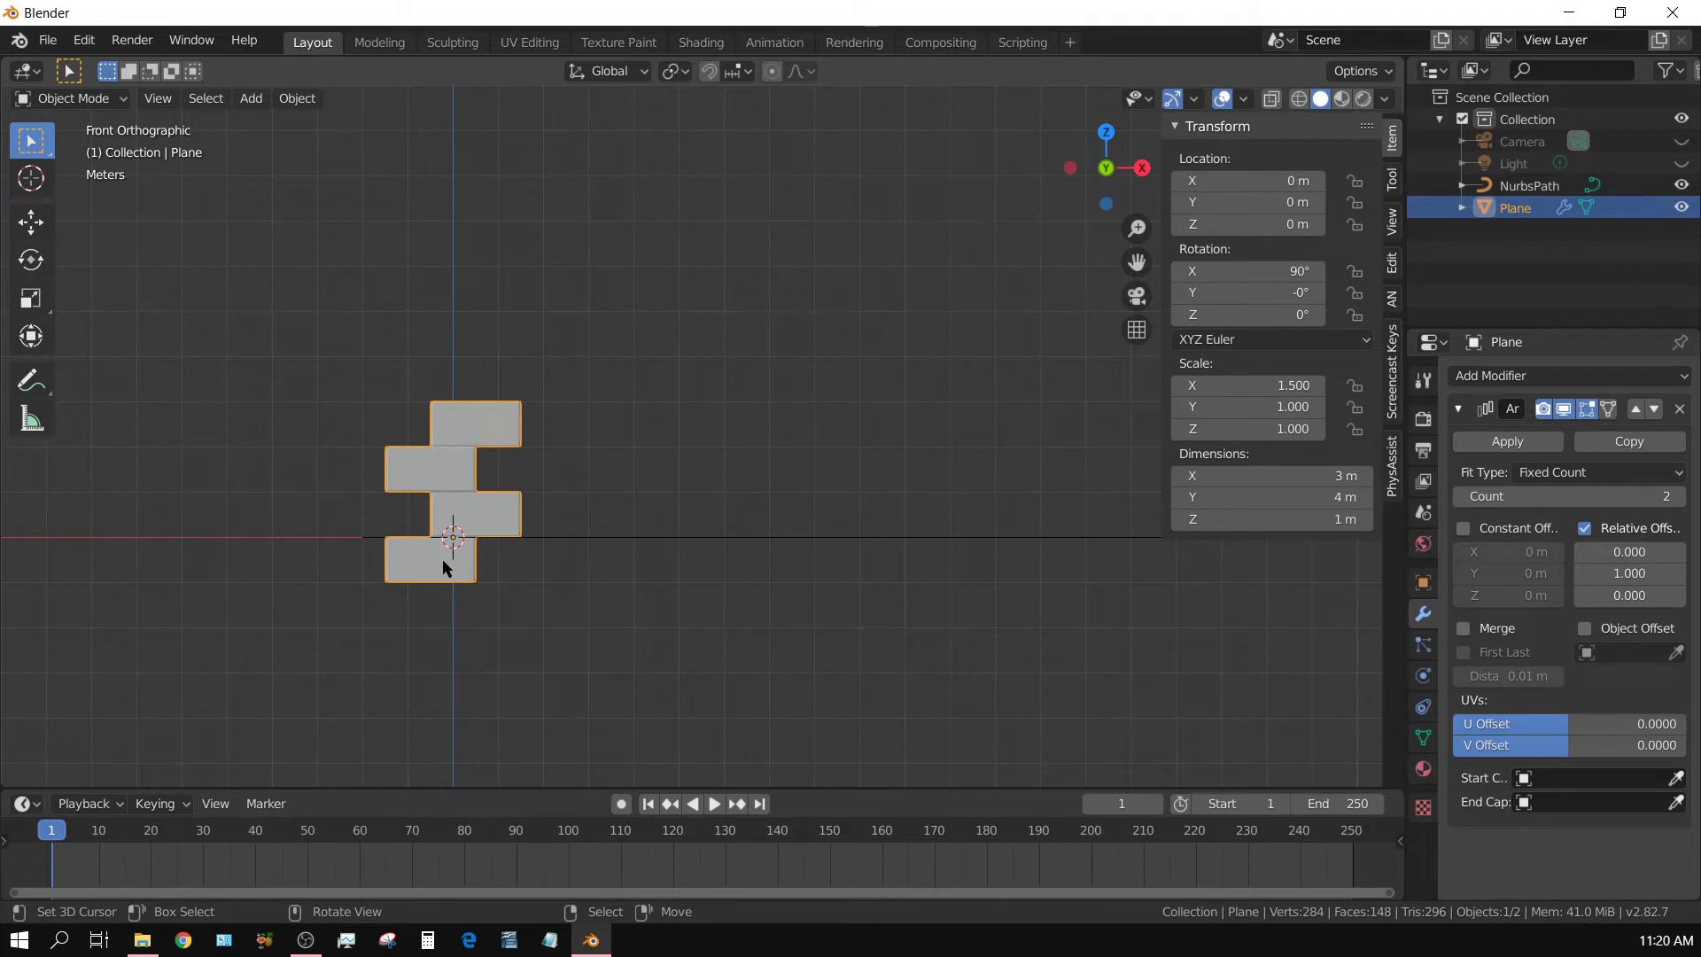
{"action": "left_click", "coordinate": [1681, 501]}
{"action": "left_click", "coordinate": [1681, 501]}
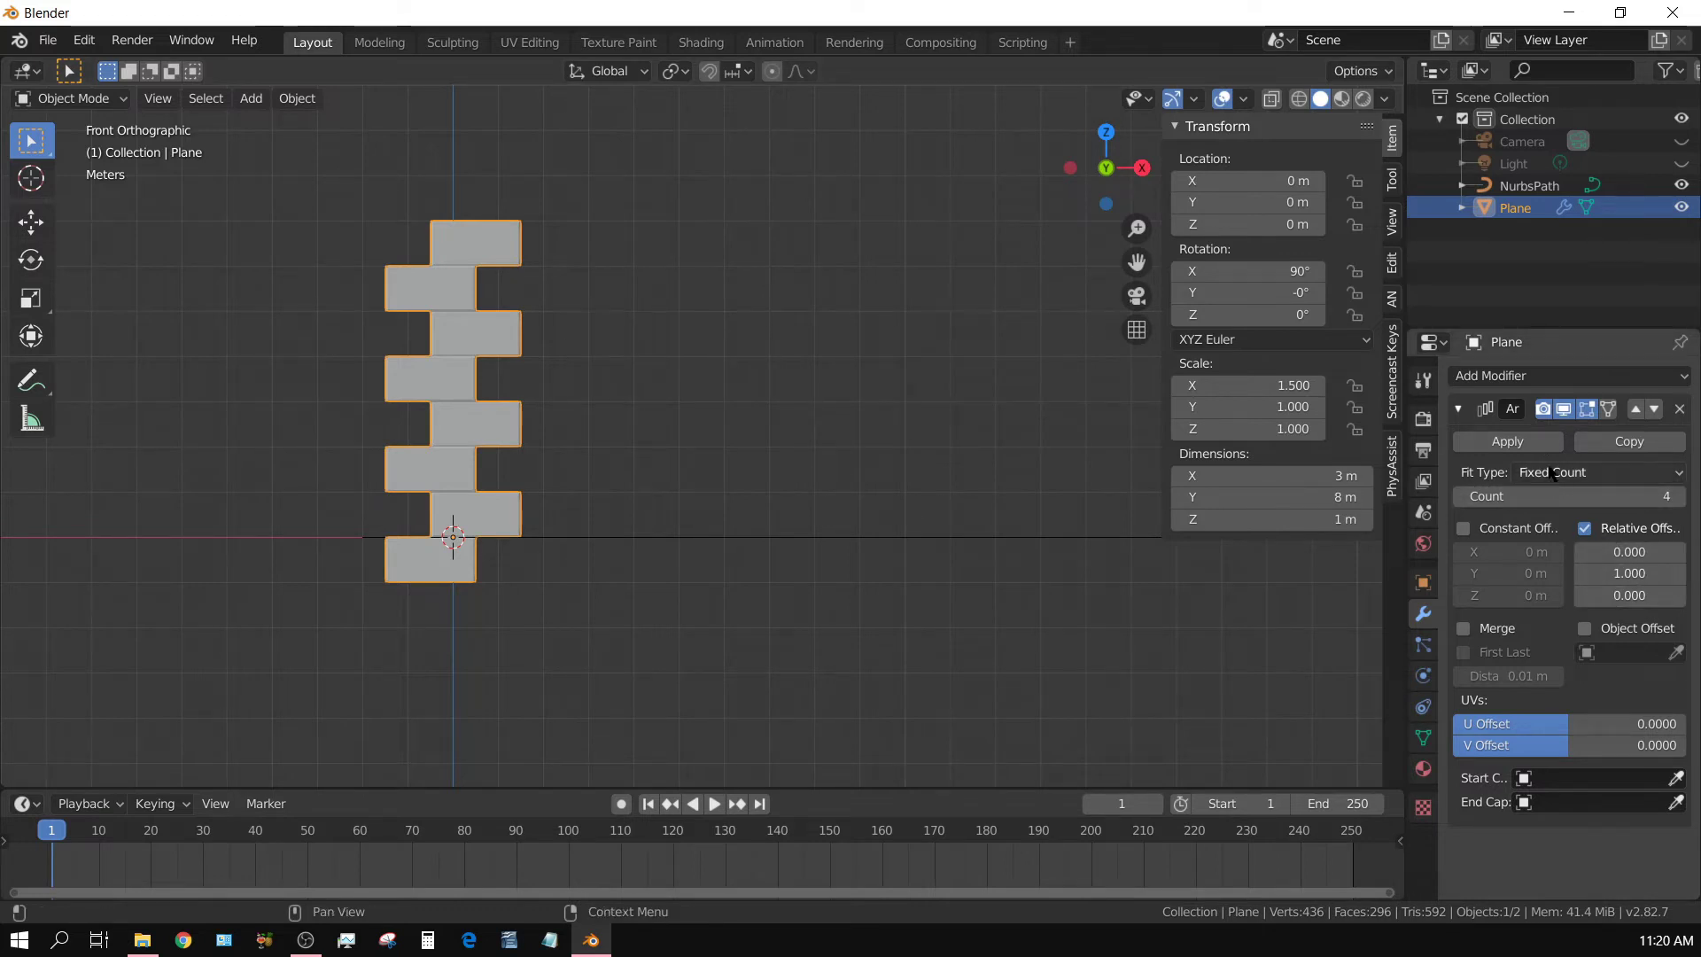
Add a second Array modifier to the stacked Z-shaped blocks
{"action": "left_click", "coordinate": [1517, 376]}
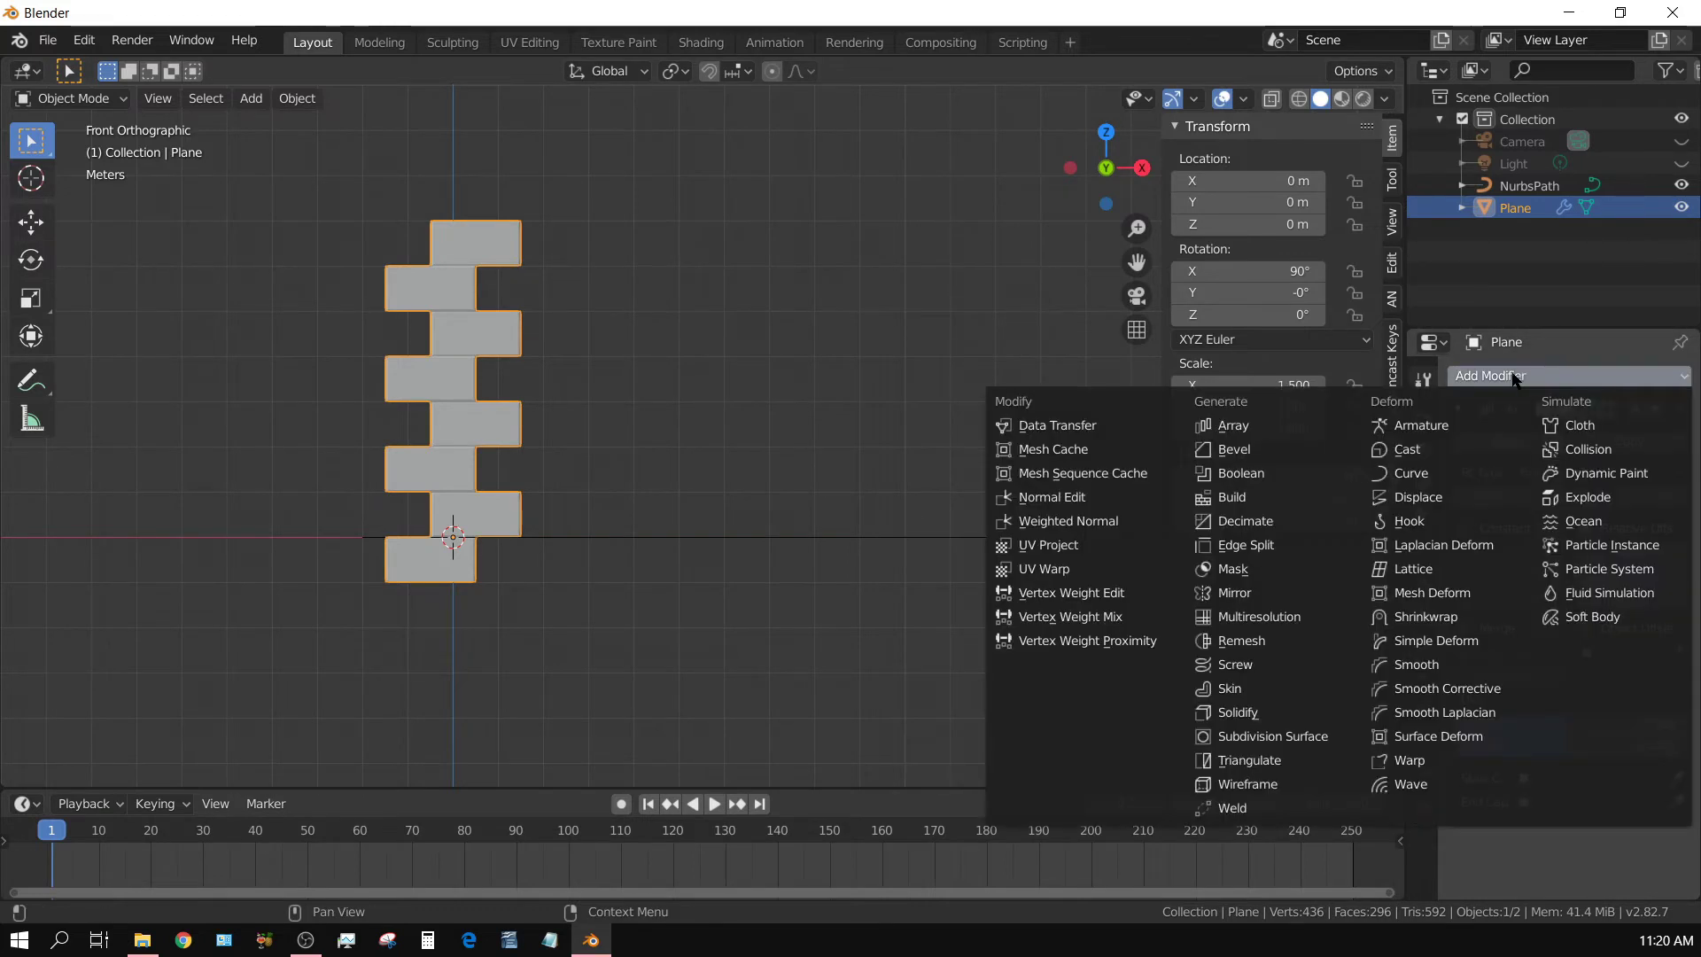
{"action": "left_click", "coordinate": [1233, 427]}
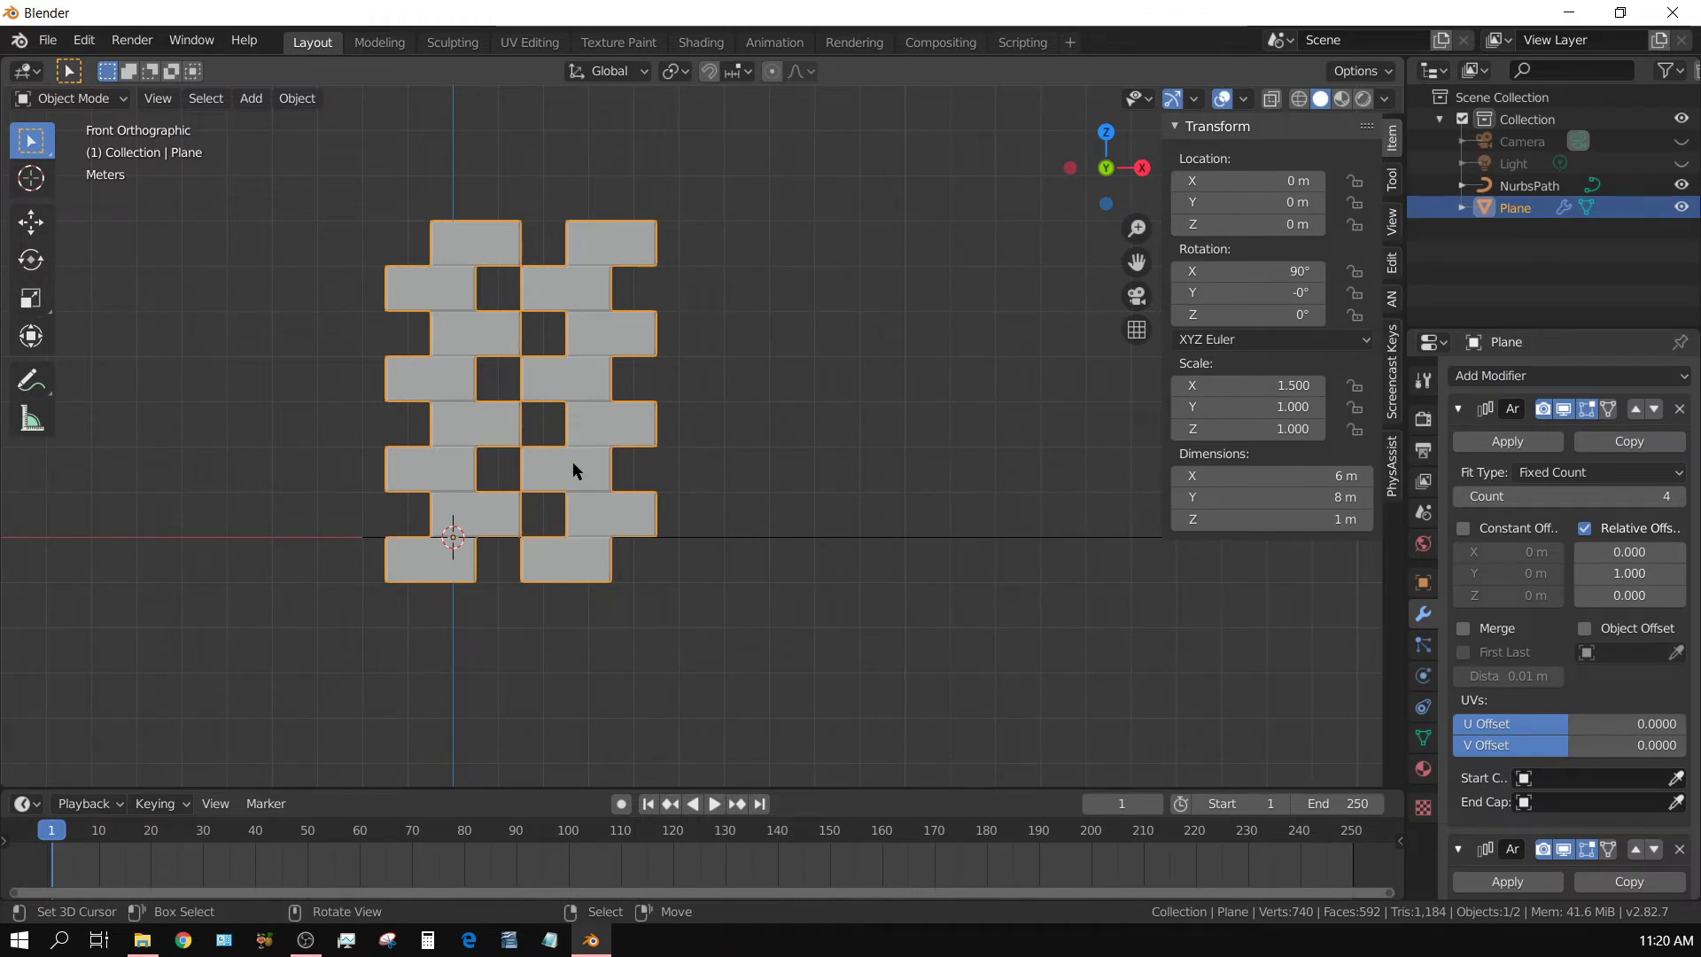
{"action": "scroll", "coordinate": [567, 492], "scroll_direction": "up", "scroll_amount": 3}
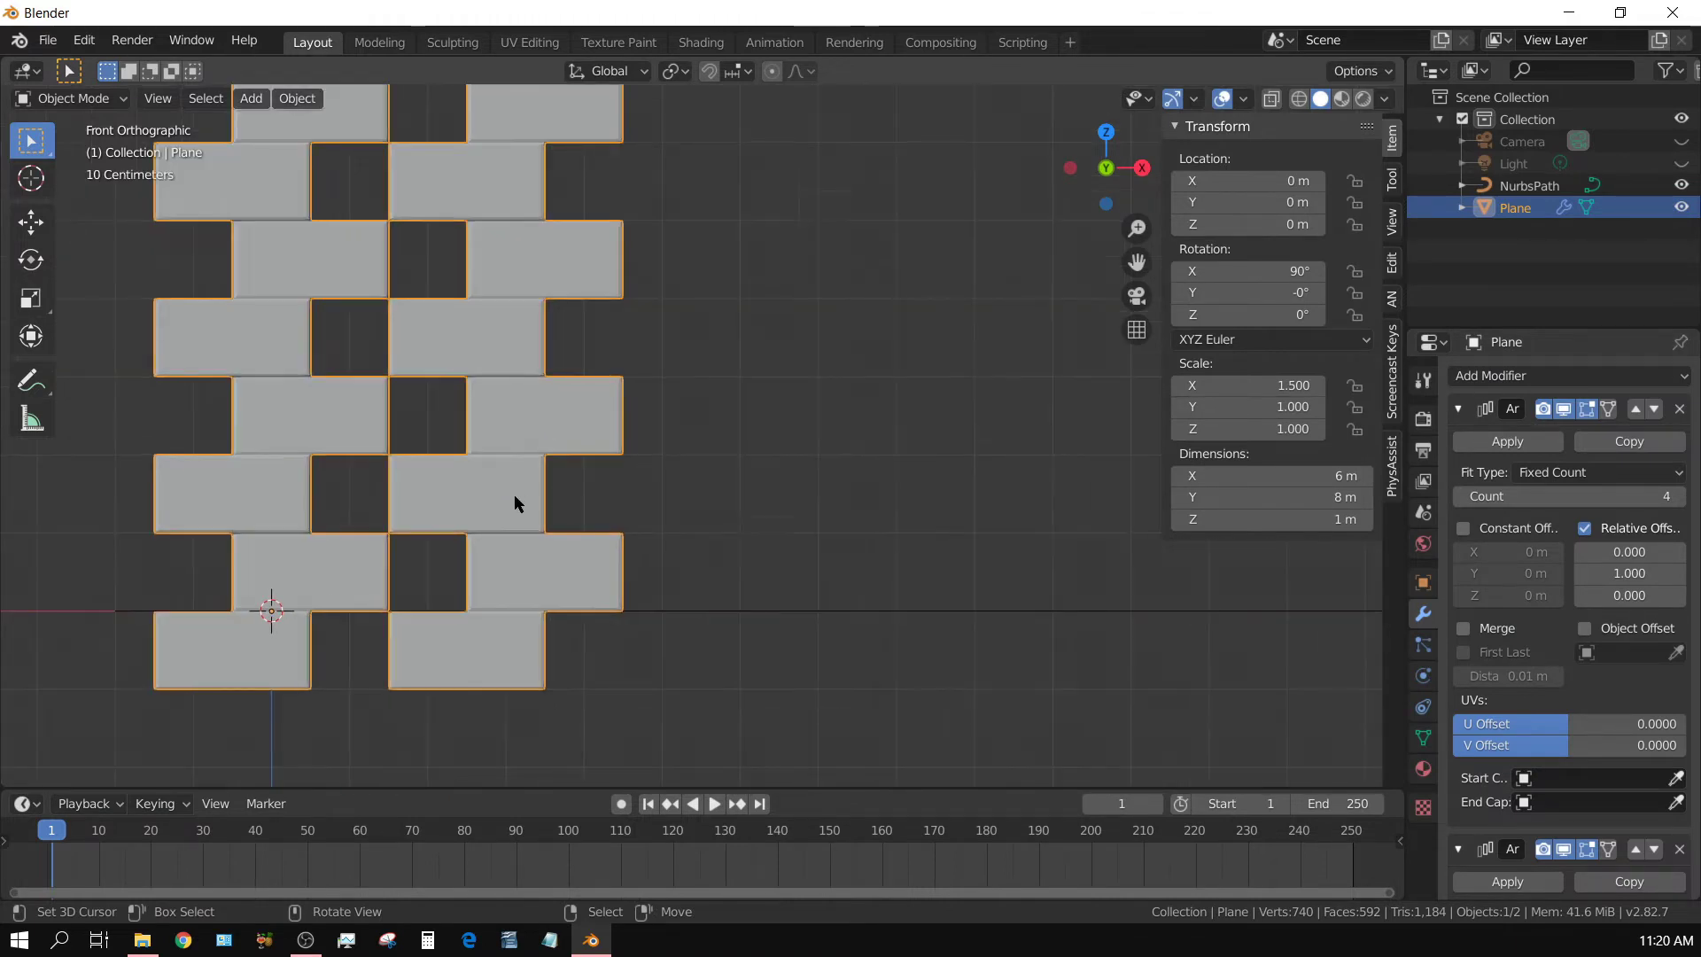
{"action": "middle_click_drag", "start_coordinate": [406, 596], "coordinate": [732, 638], "text": "shift"}
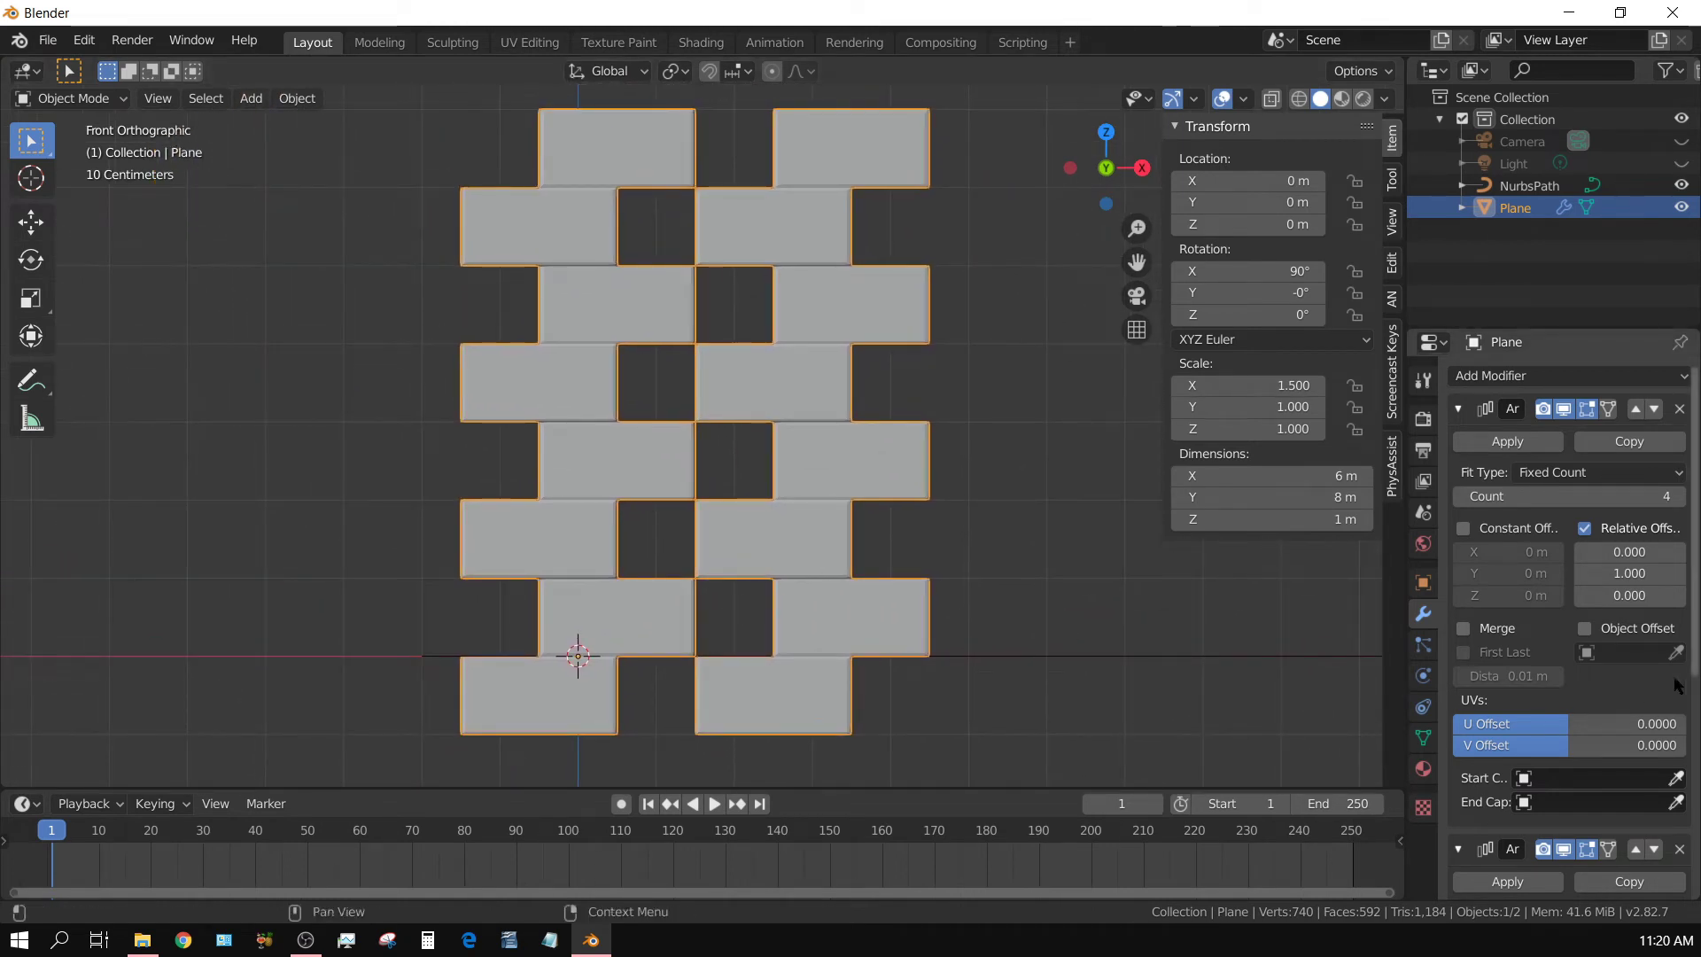
Set the second array's relative X offset to 1.0/1.5 (0.667) so the block columns interlock without gaps
{"action": "left_click_drag", "start_coordinate": [1633, 574], "coordinate": [1600, 574]}
{"action": "key", "text": "Escape"}
{"action": "scroll", "coordinate": [1578, 694], "scroll_direction": "down", "scroll_amount": 8}
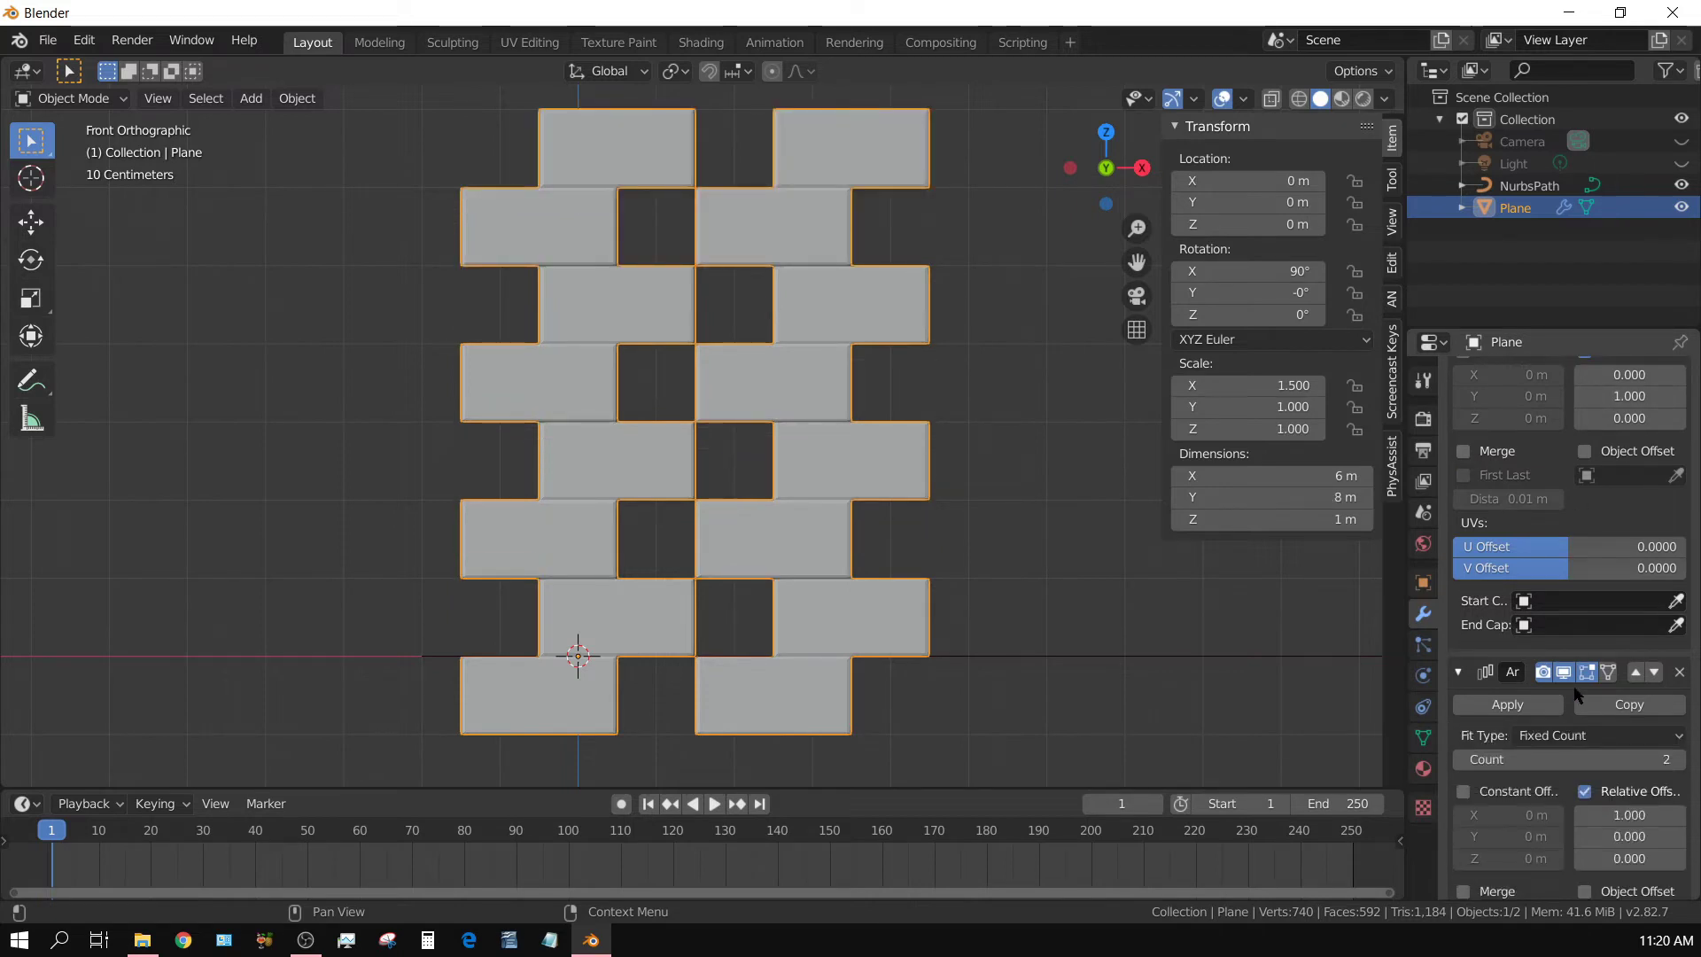
{"action": "mouse_move", "coordinate": [1633, 709]}
{"action": "left_mouse_down"}
{"action": "mouse_move", "coordinate": [1603, 709]}
{"action": "mouse_move", "coordinate": [1663, 709]}
{"action": "mouse_move", "coordinate": [1633, 709]}
{"action": "left_mouse_up"}
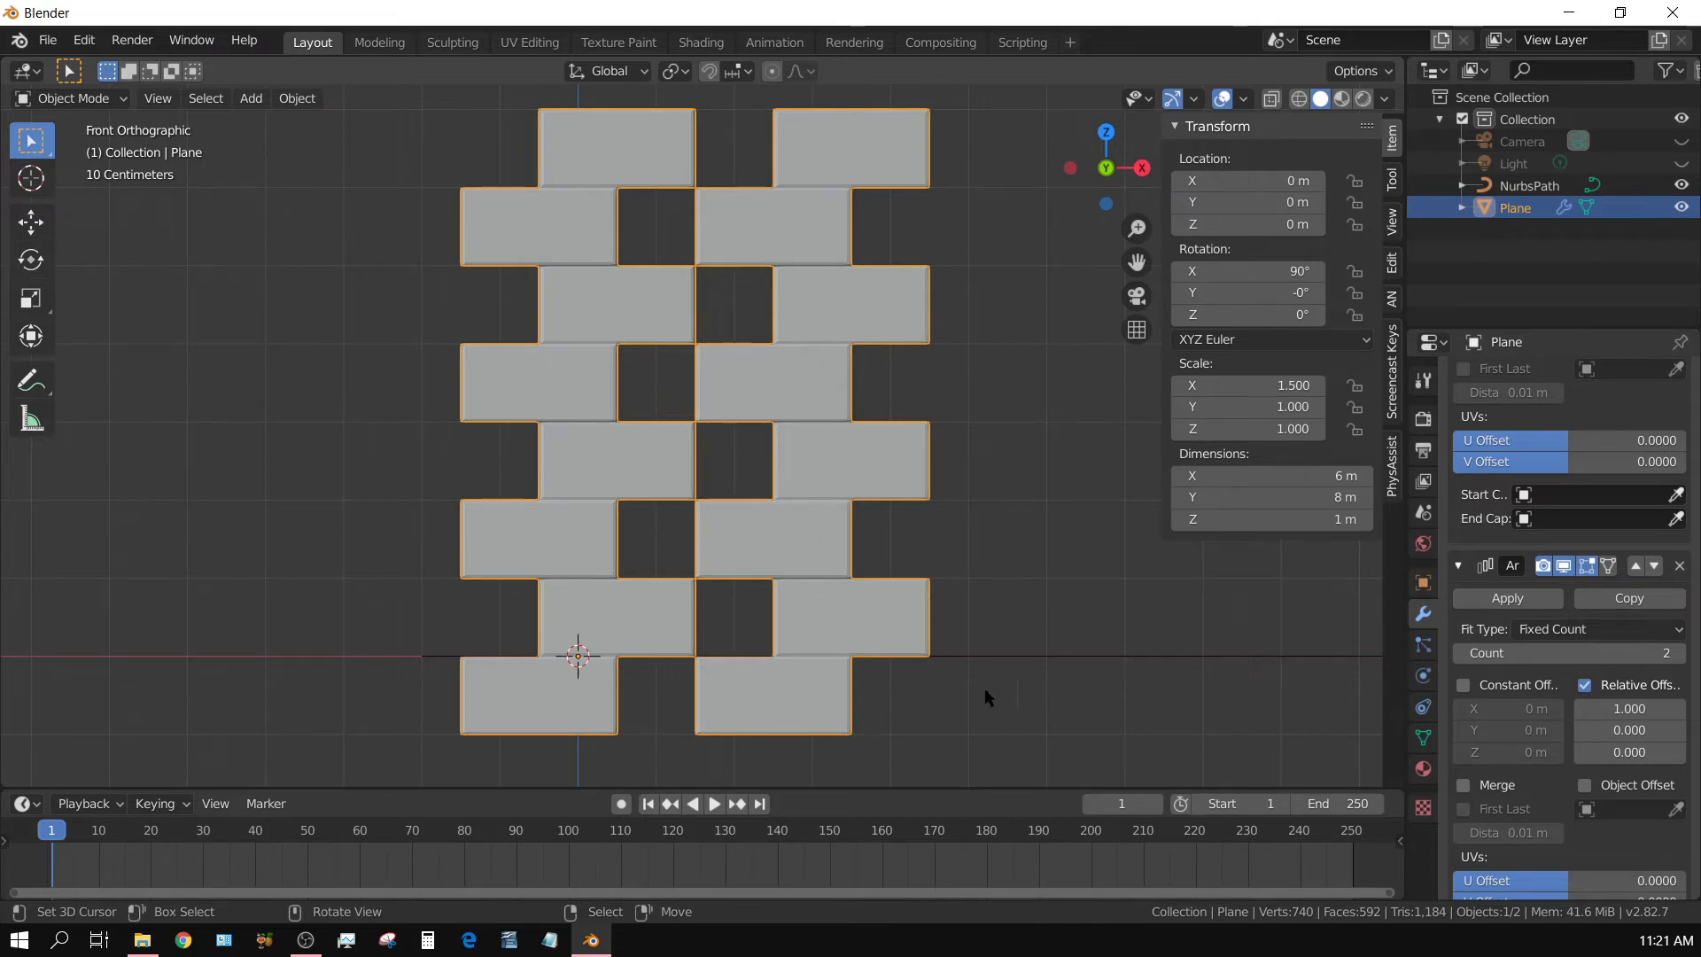
{"action": "left_click", "coordinate": [1624, 709]}
{"action": "type", "text": "1.0"}
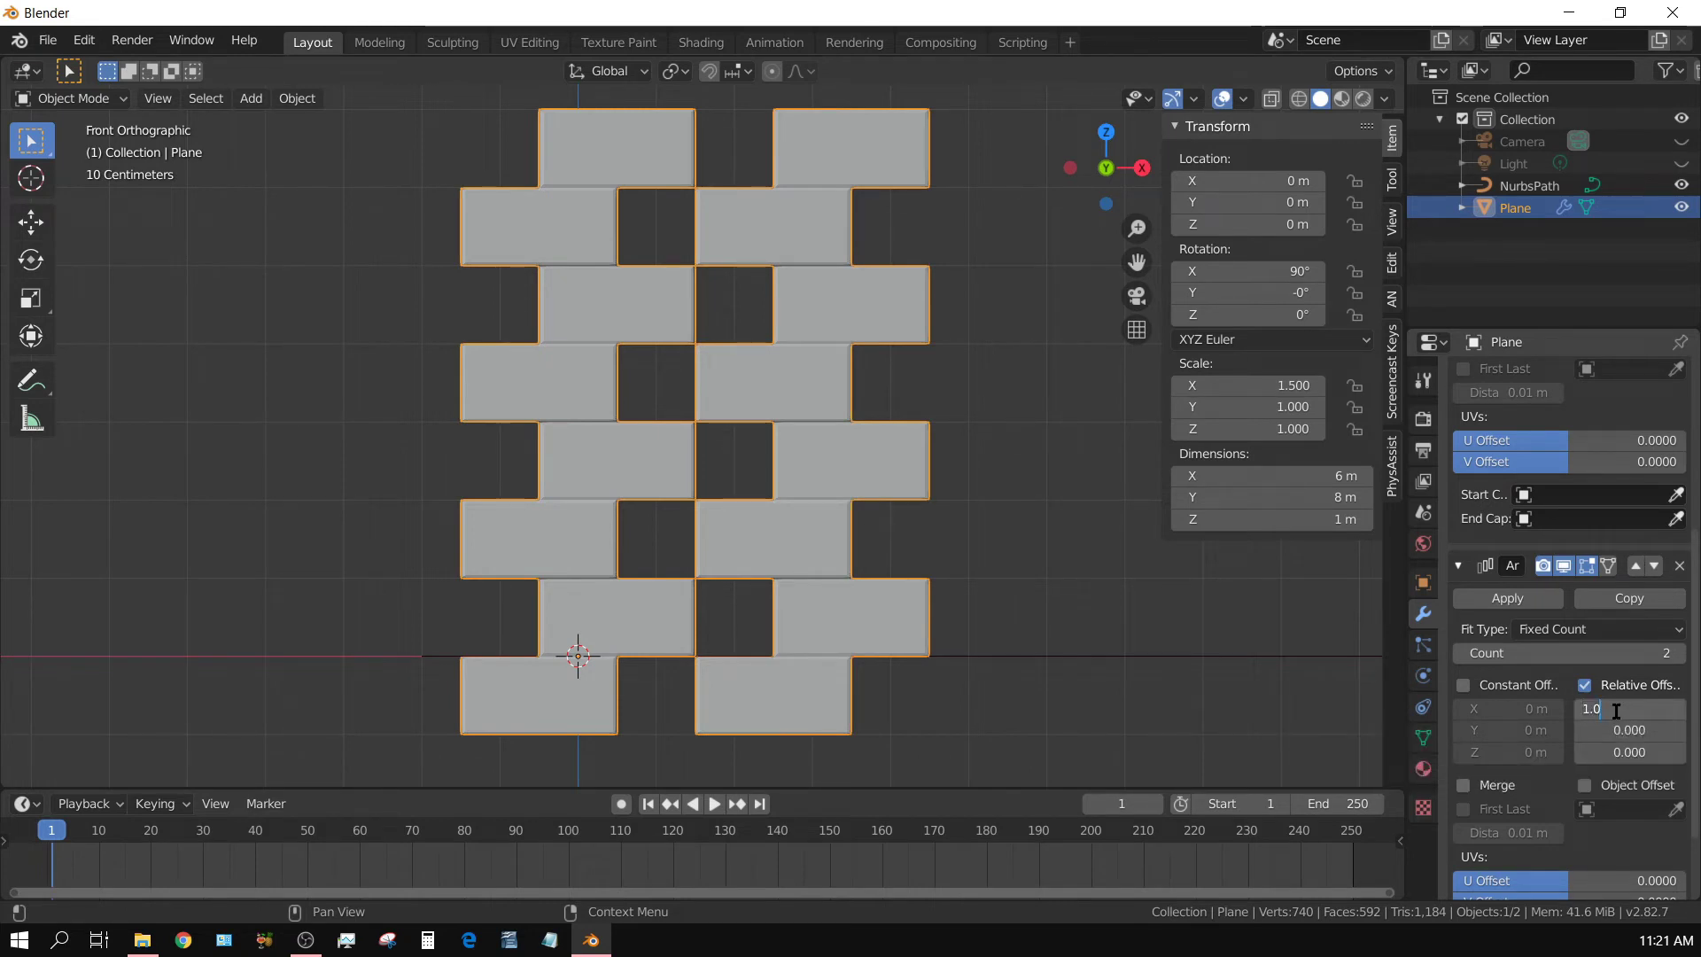
{"action": "type", "text": "/3"}
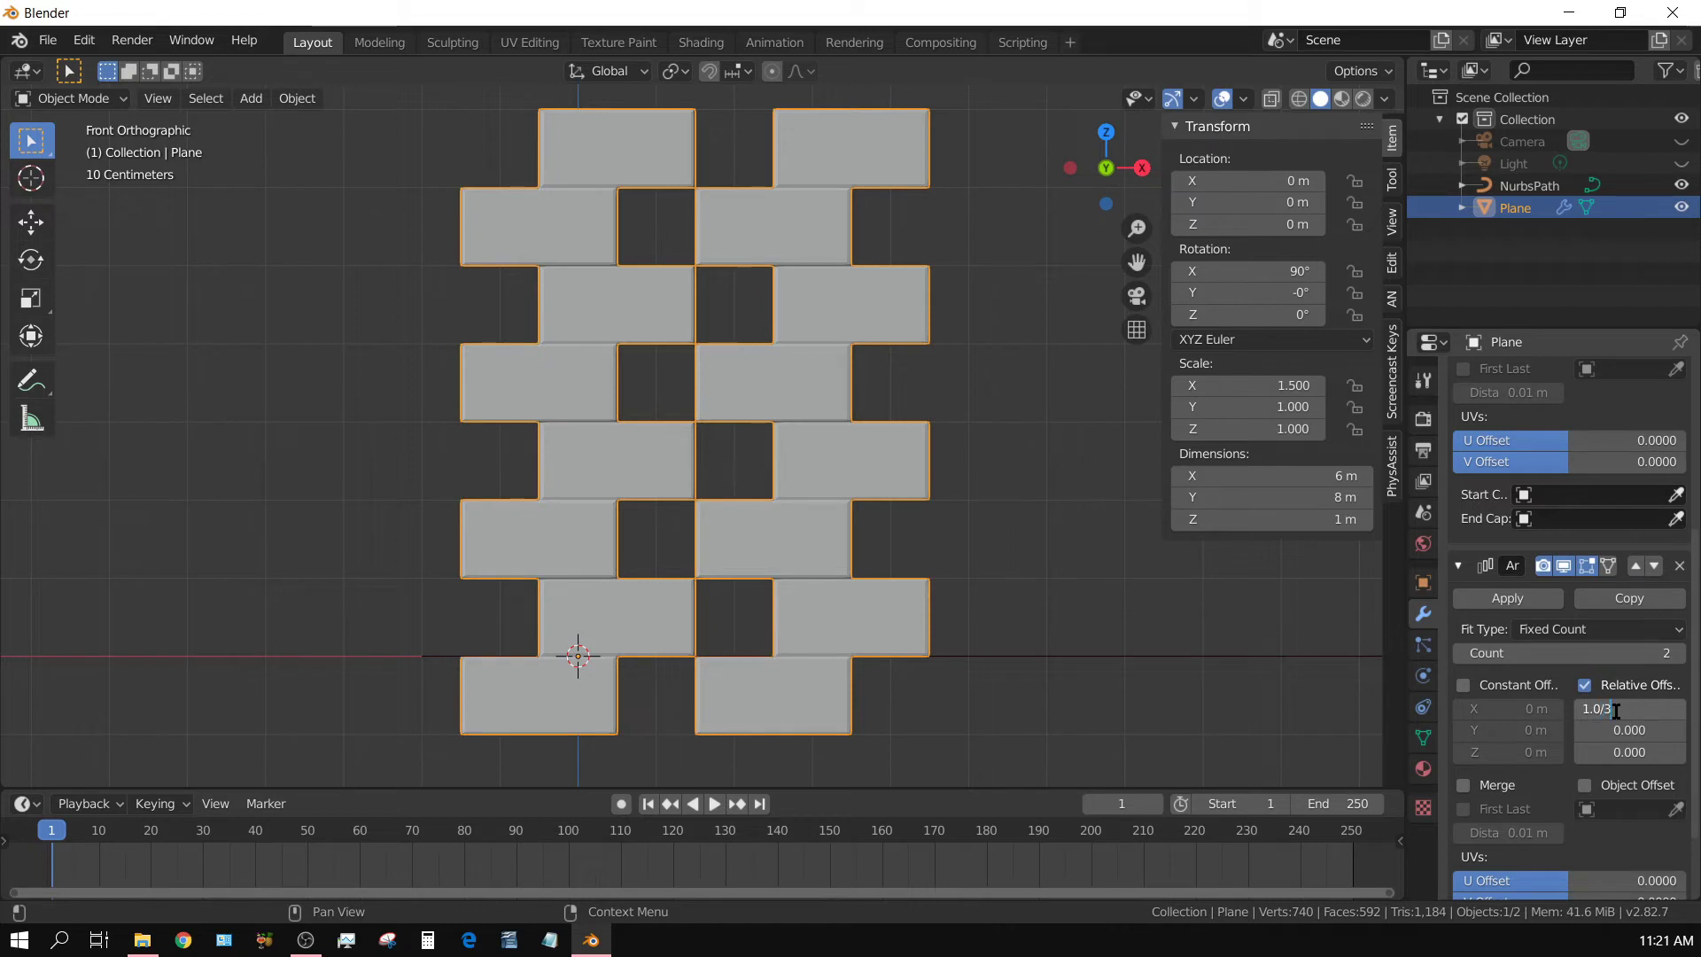
{"action": "type", "text": "1.5"}
{"action": "key", "text": "Return"}
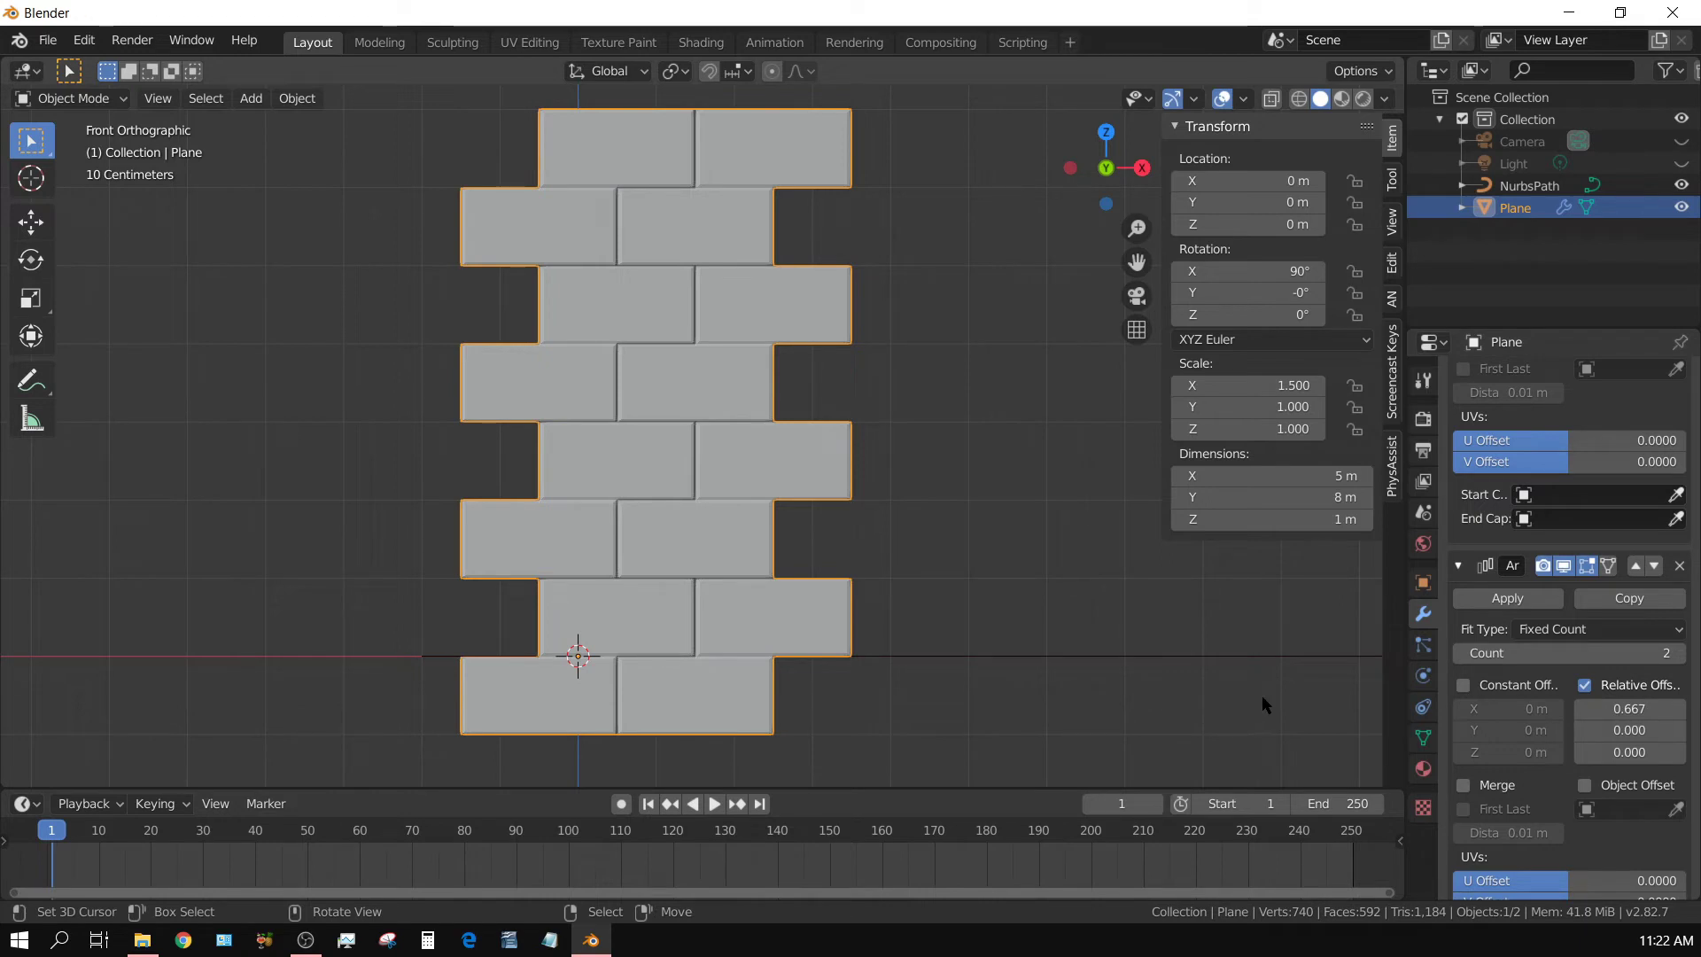
Add a Curve modifier to the arrayed blocks in top view, with NurbsPath as its object
{"action": "scroll", "coordinate": [790, 624], "scroll_direction": "down", "scroll_amount": 7}
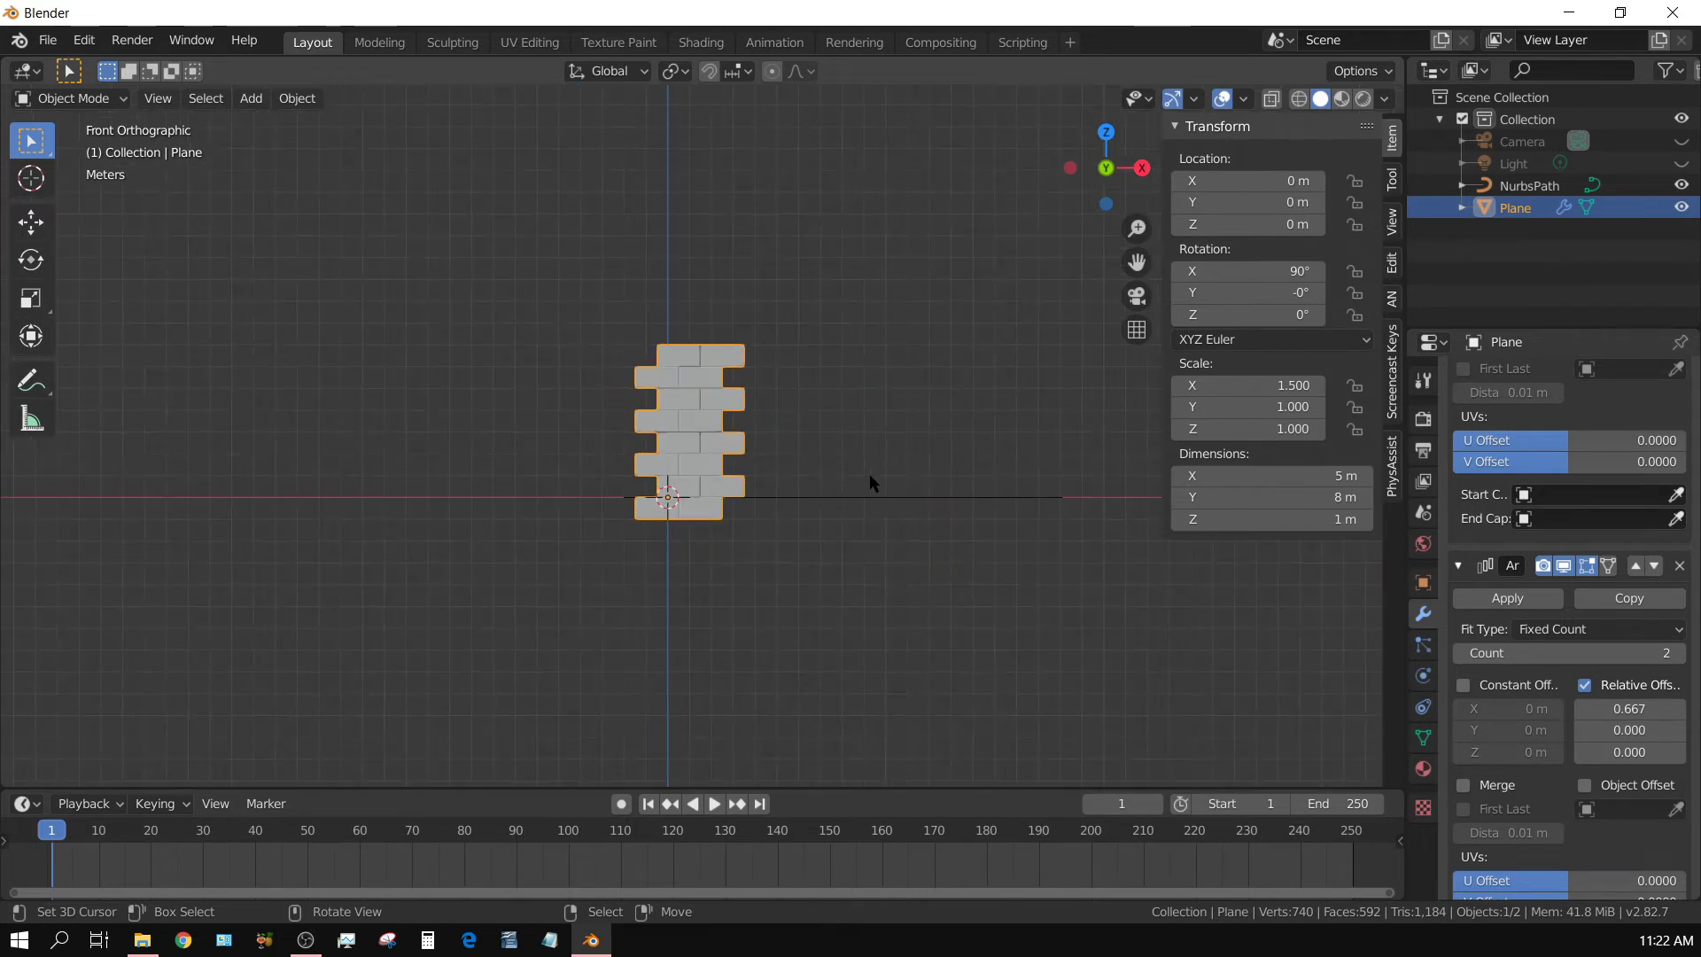
{"action": "key", "text": "KP_7"}
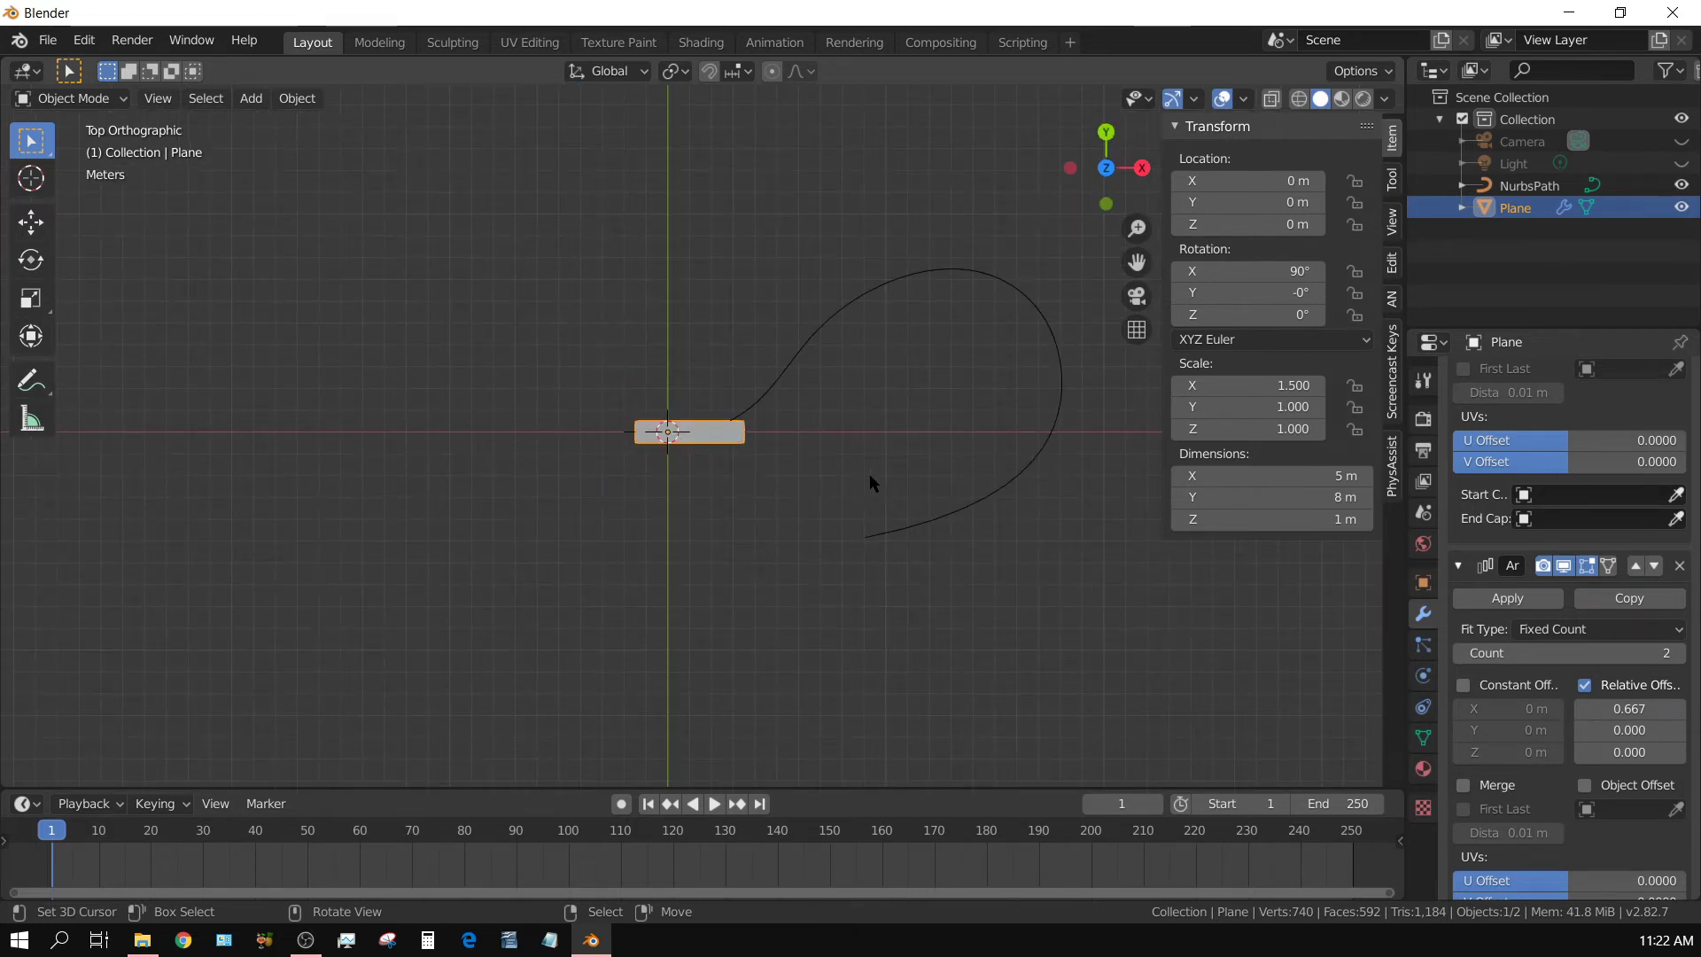
{"action": "middle_click_drag", "start_coordinate": [866, 467], "coordinate": [678, 503], "text": "shift"}
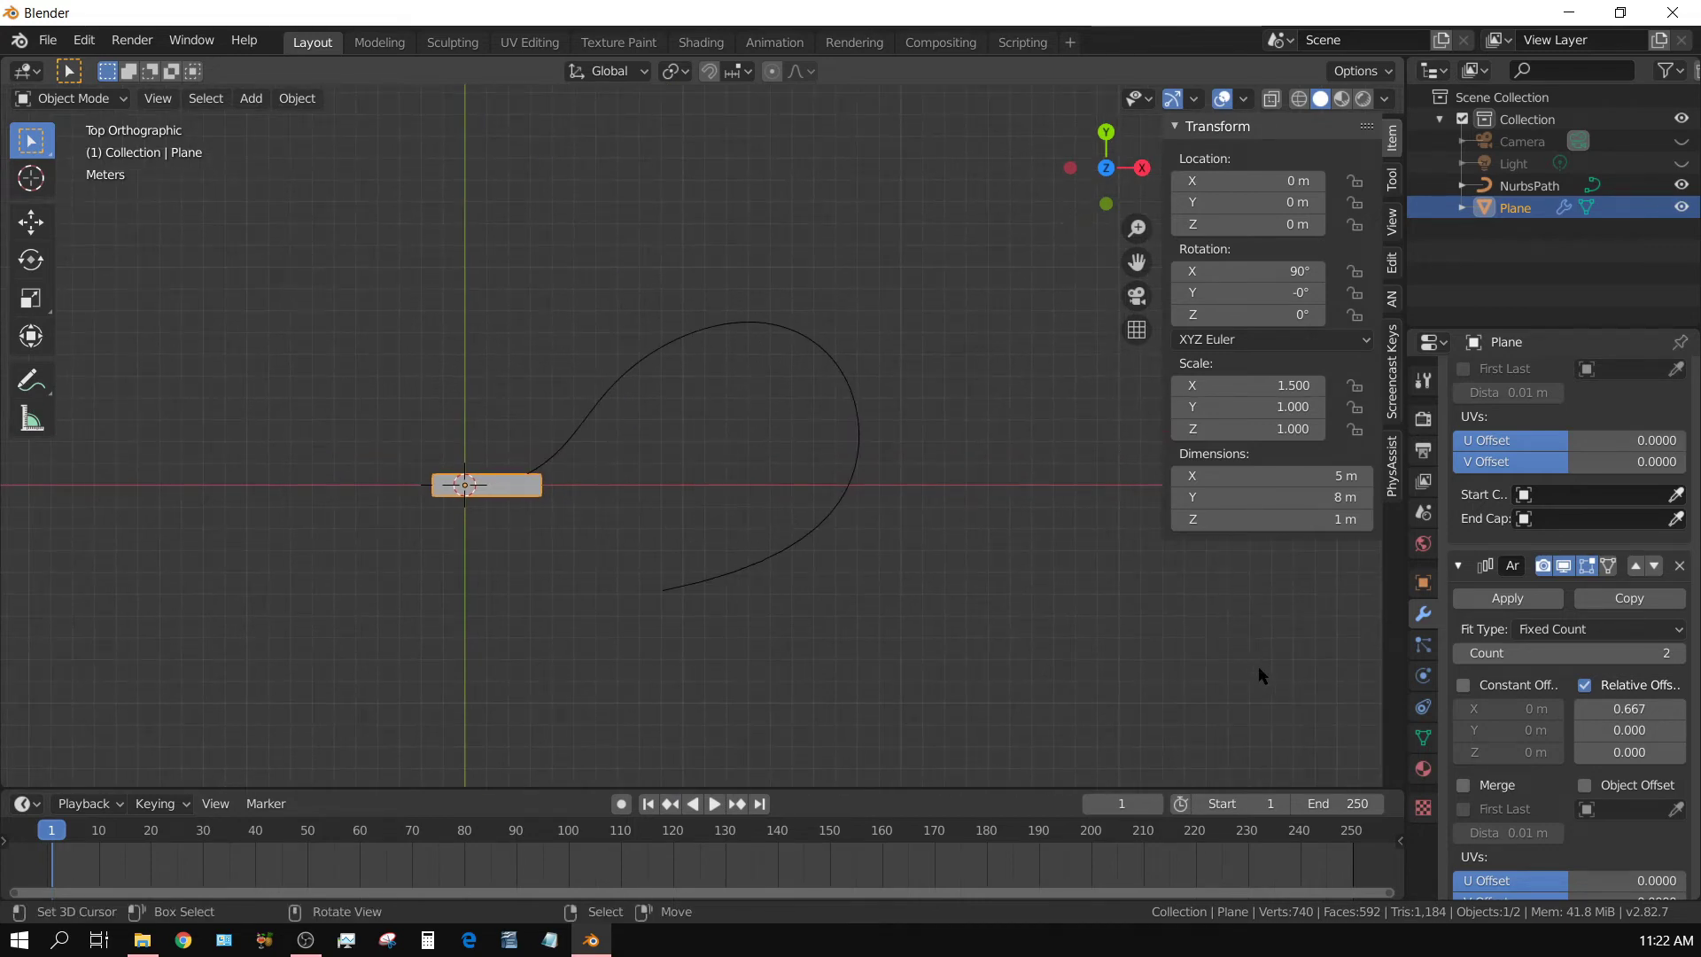
{"action": "scroll", "coordinate": [1257, 676], "scroll_direction": "up", "scroll_amount": 3}
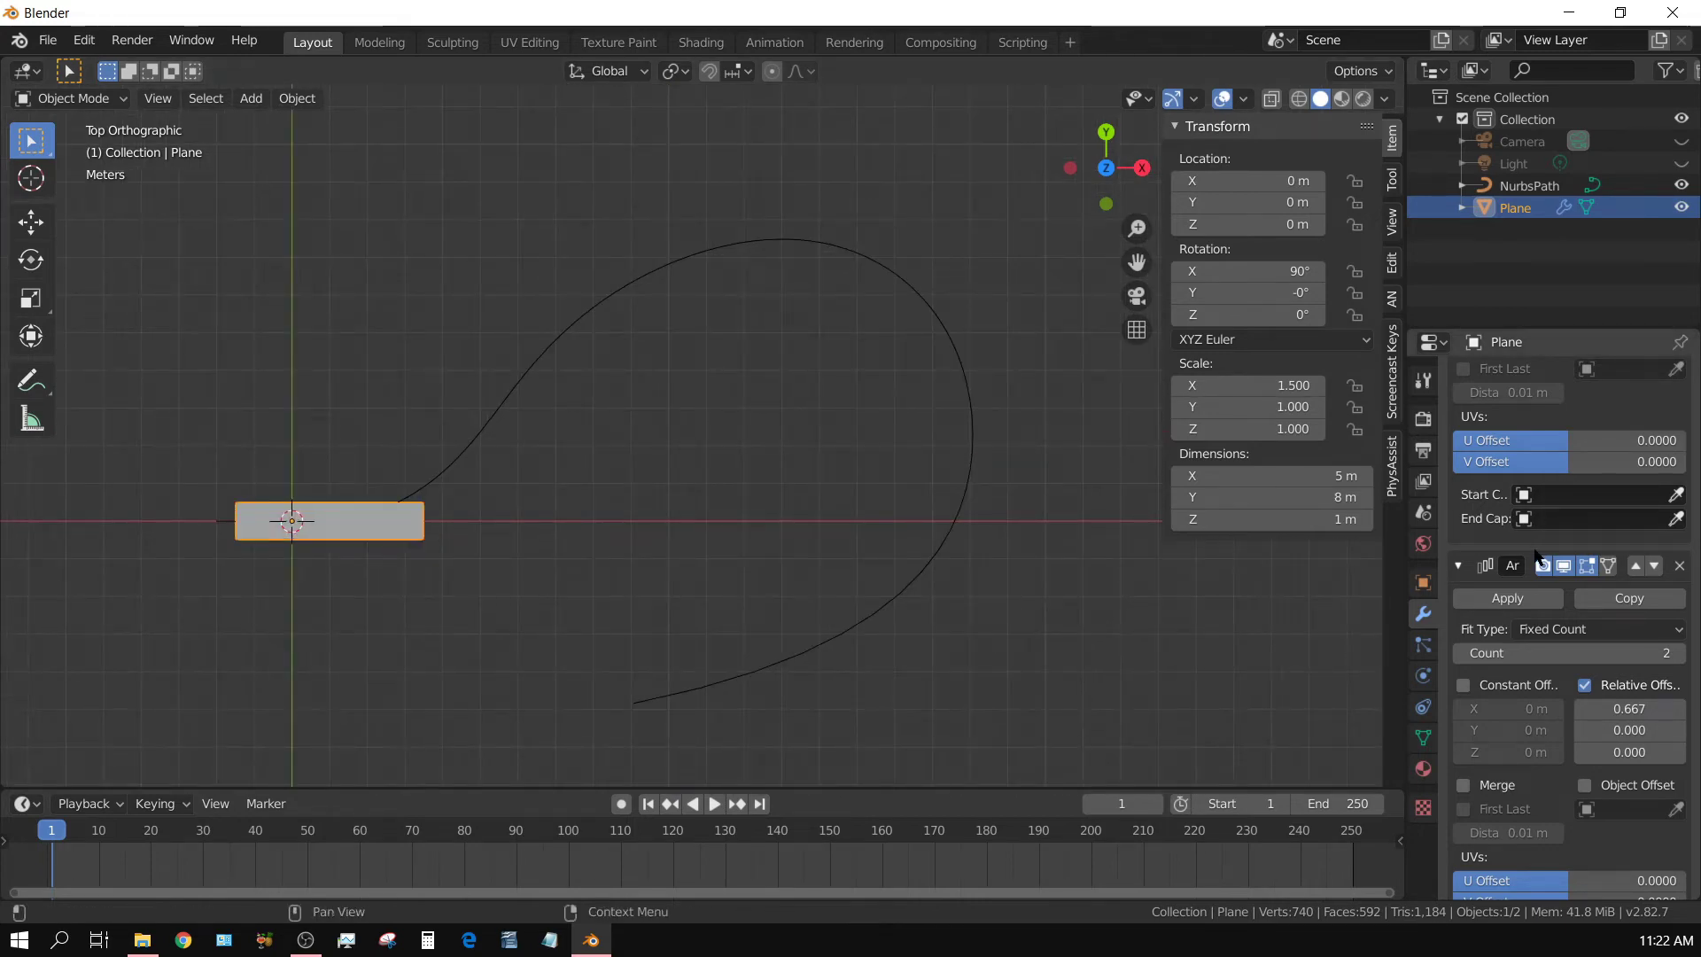
{"action": "scroll", "coordinate": [1533, 547], "scroll_direction": "up", "scroll_amount": 5}
{"action": "left_click", "coordinate": [1500, 375]}
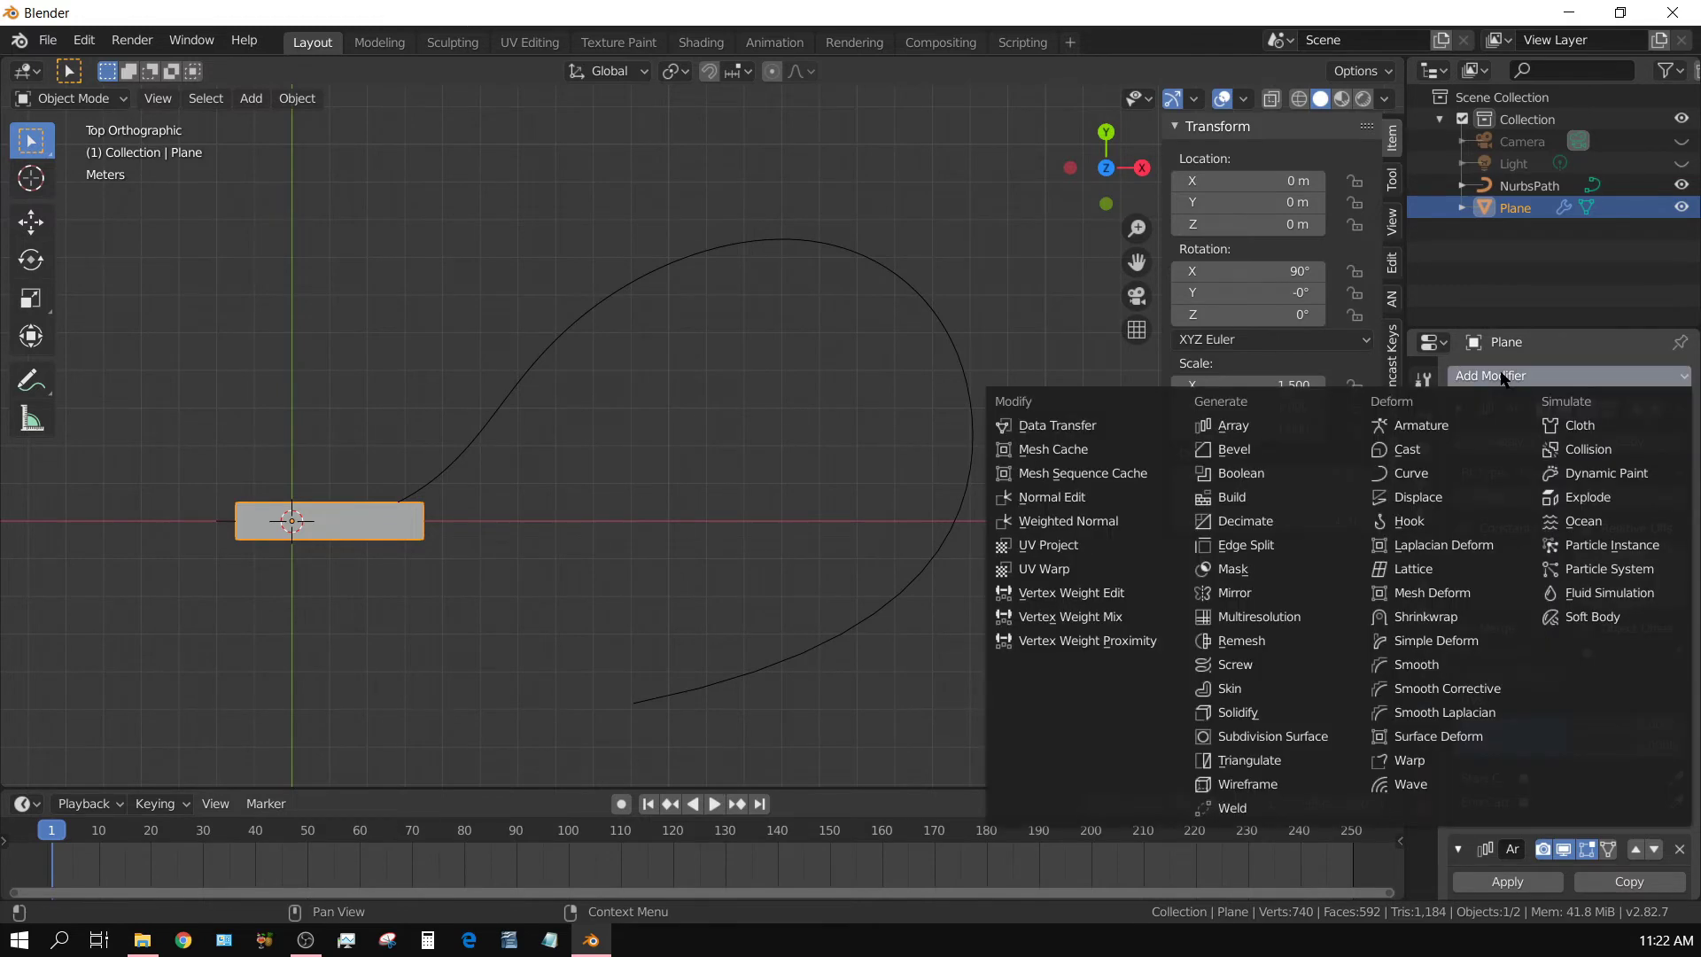
{"action": "left_click", "coordinate": [1434, 473]}
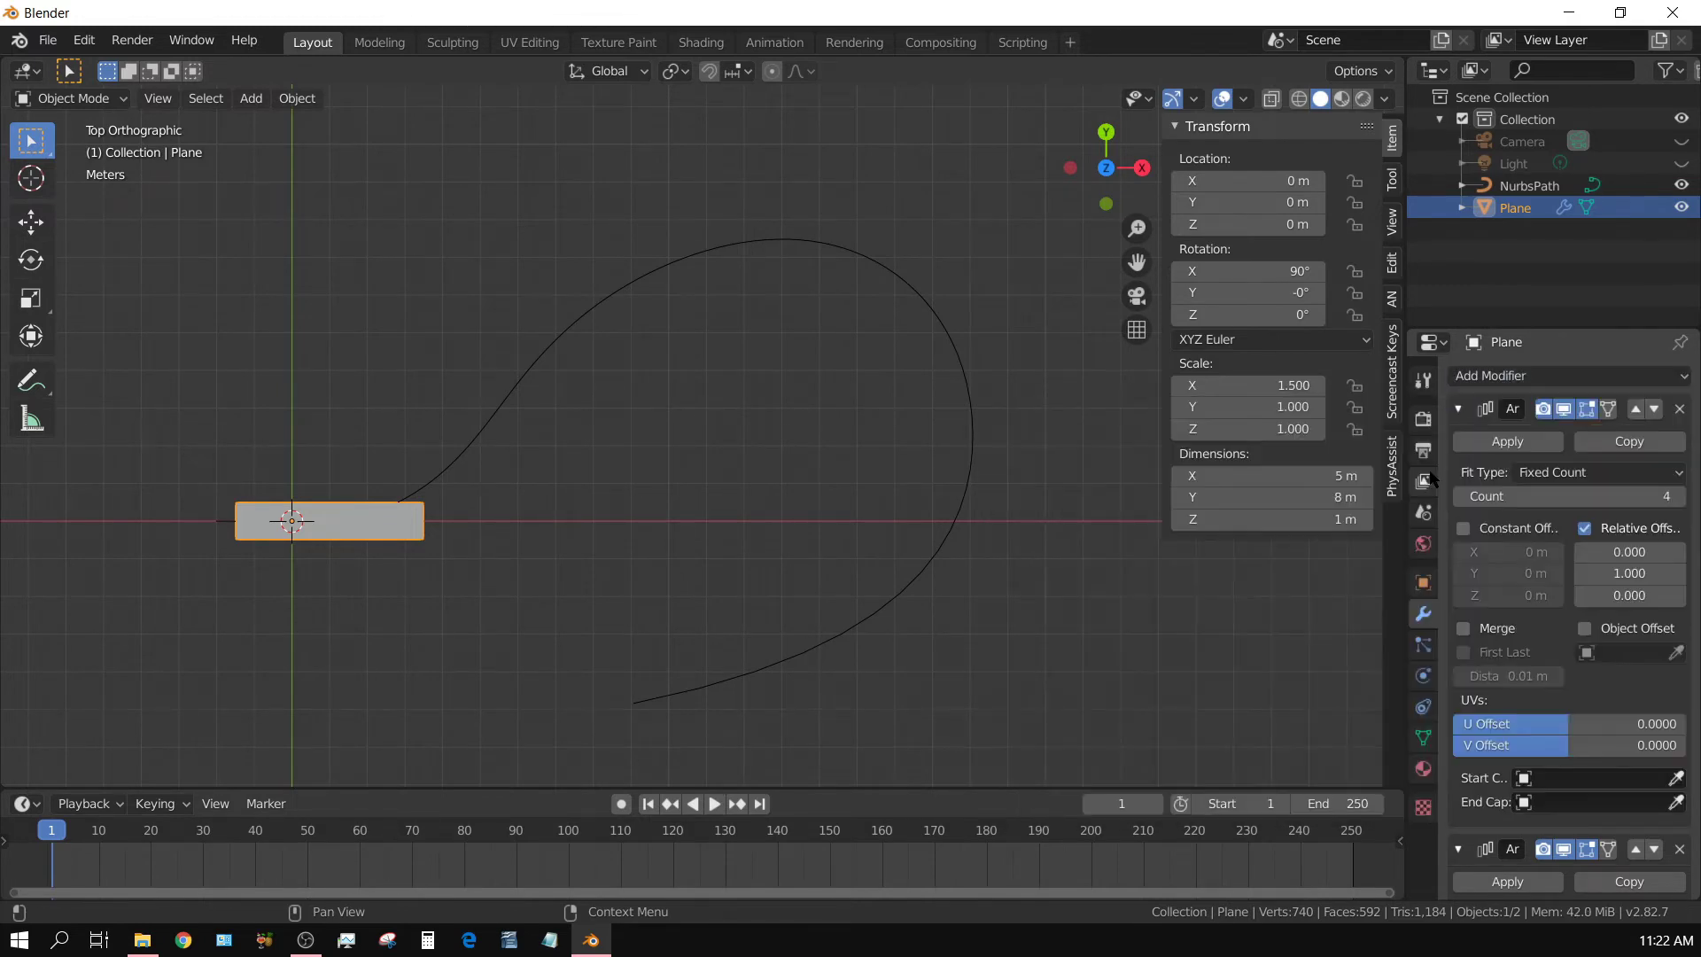
{"action": "scroll", "coordinate": [1480, 718], "scroll_direction": "down", "scroll_amount": 10}
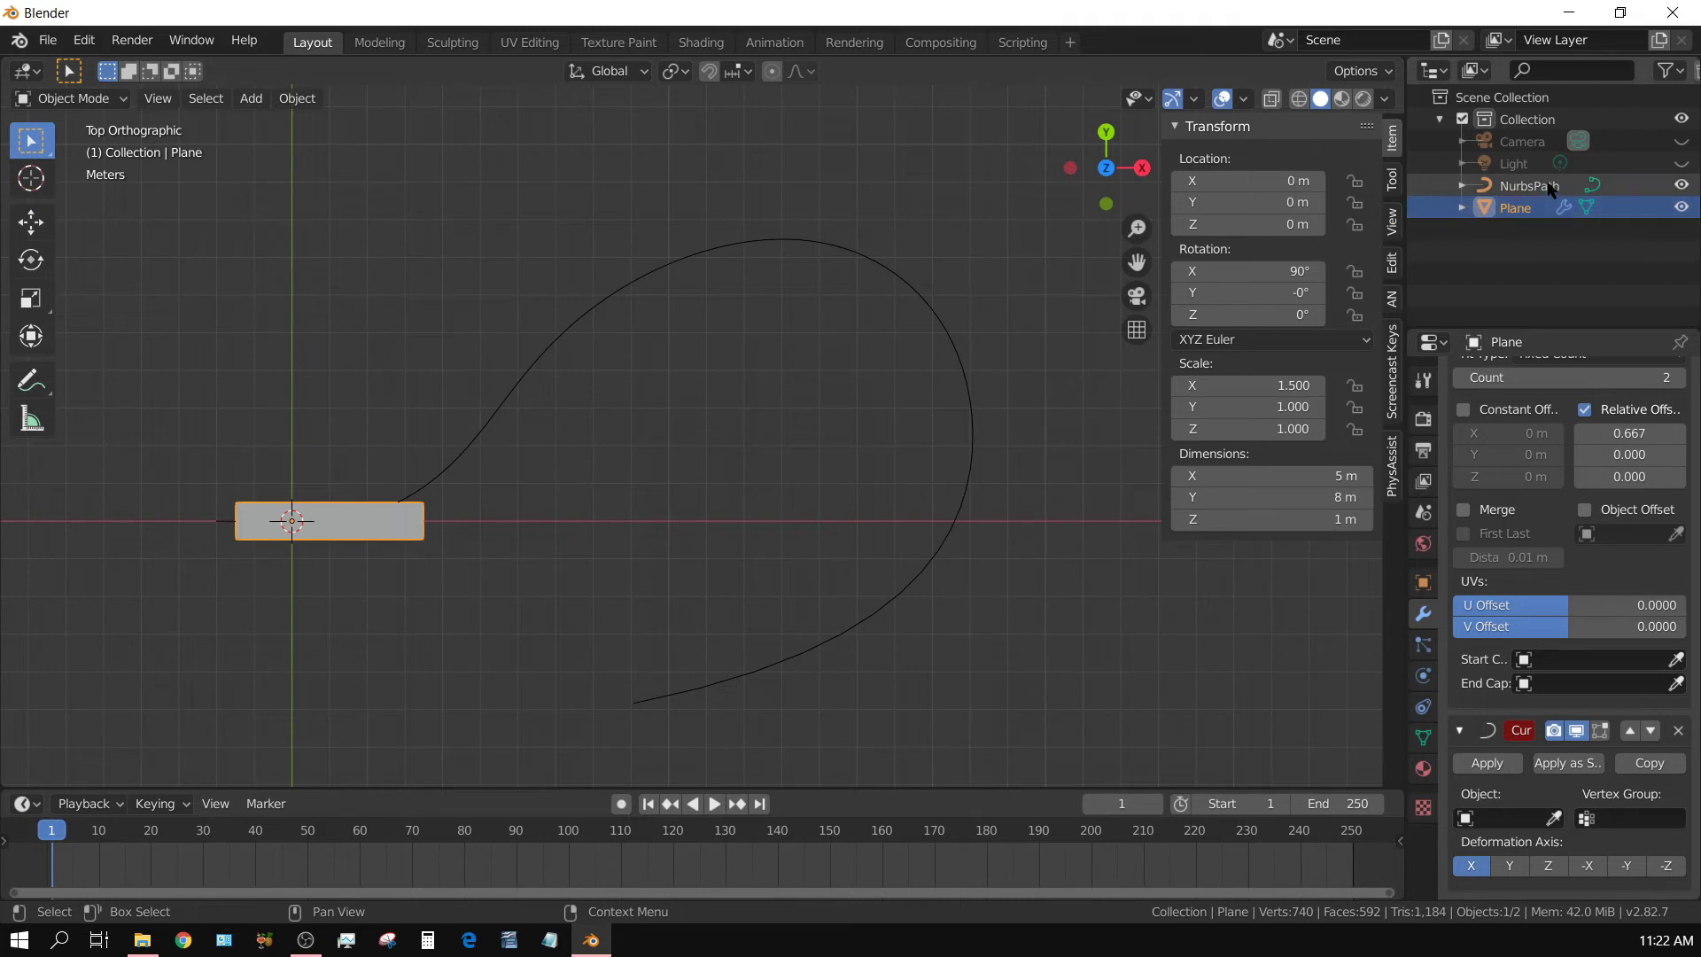
{"action": "left_click", "coordinate": [1498, 816]}
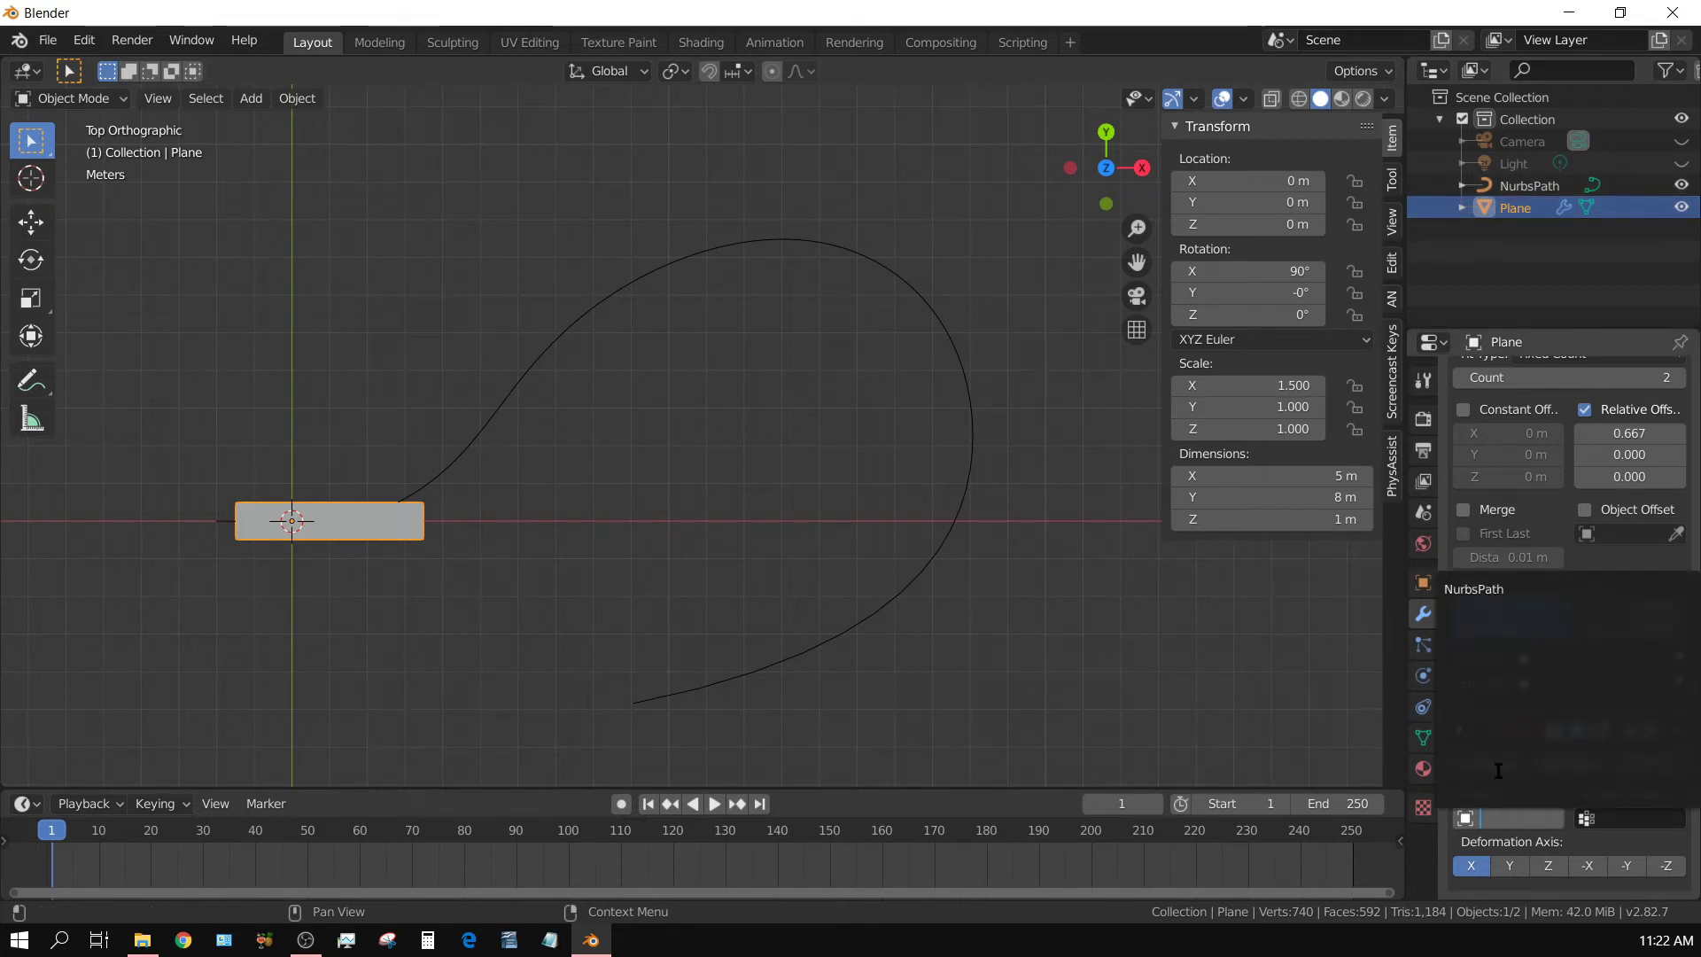
{"action": "left_click", "coordinate": [1478, 589]}
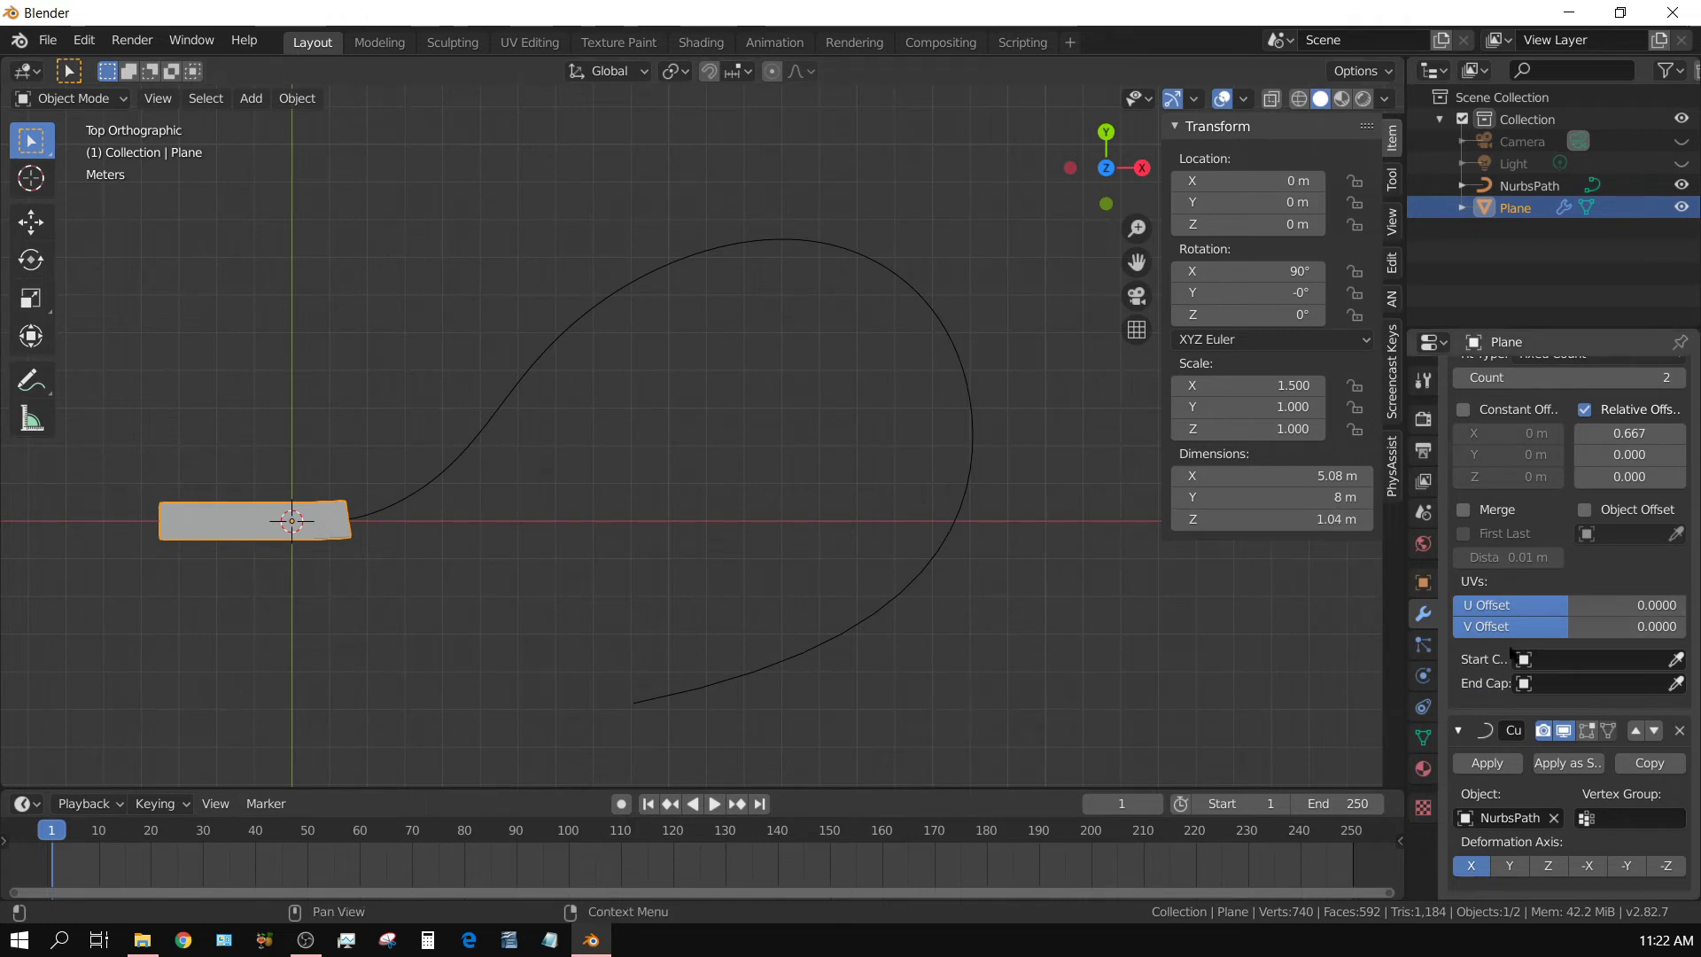
Raise the second array's count to 20 so the brick wall follows the whole path
{"action": "scroll", "coordinate": [1686, 791], "scroll_direction": "up", "scroll_amount": 1}
{"action": "scroll", "coordinate": [1687, 791], "scroll_direction": "up", "scroll_amount": 3}
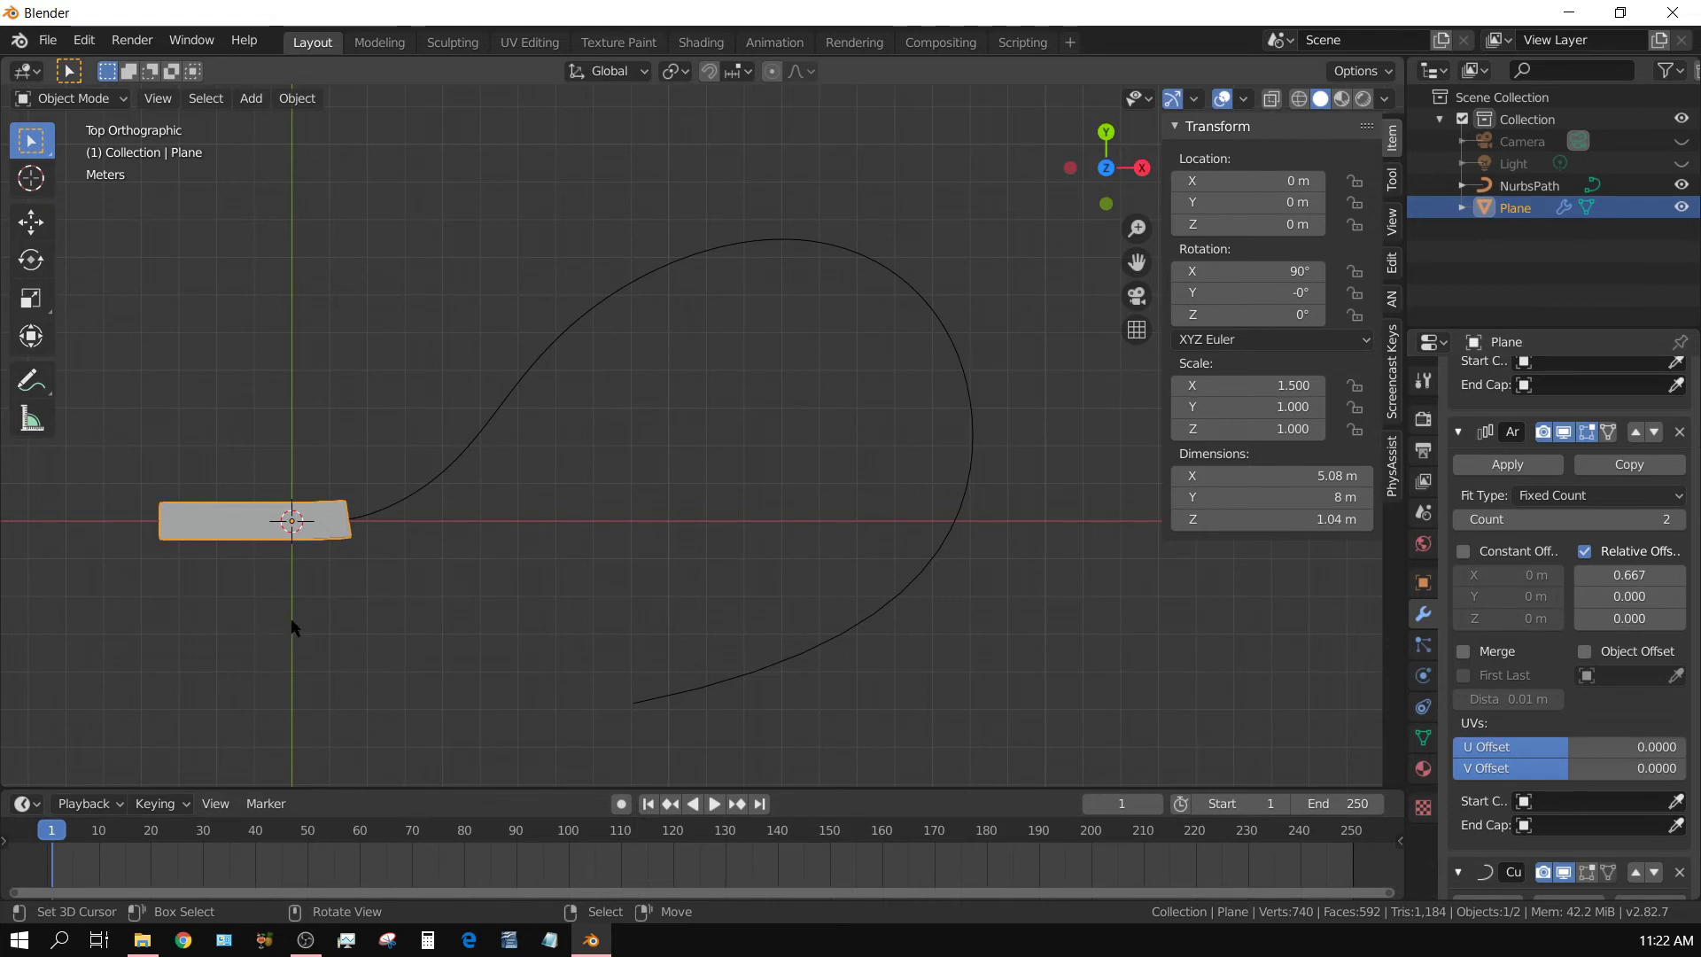
{"action": "left_click", "coordinate": [1679, 519]}
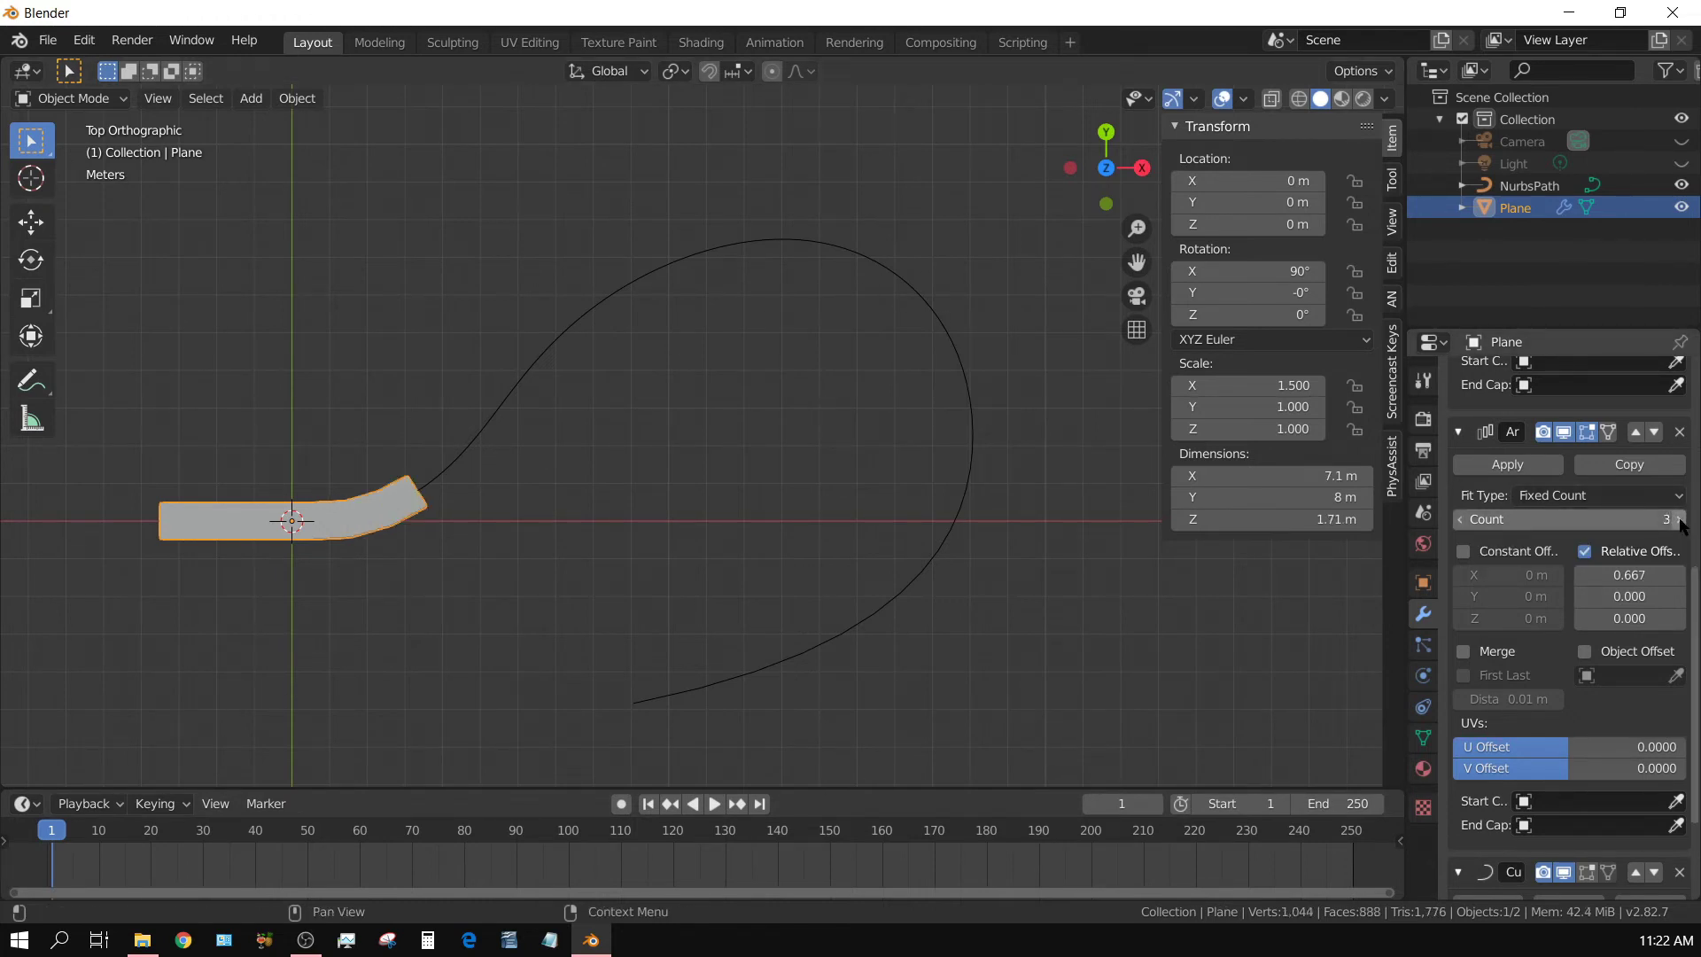
{"action": "left_click", "coordinate": [1679, 519]}
{"action": "left_click", "coordinate": [1679, 519]}
{"action": "left_click", "coordinate": [1679, 519]}
{"action": "left_click", "coordinate": [1679, 520]}
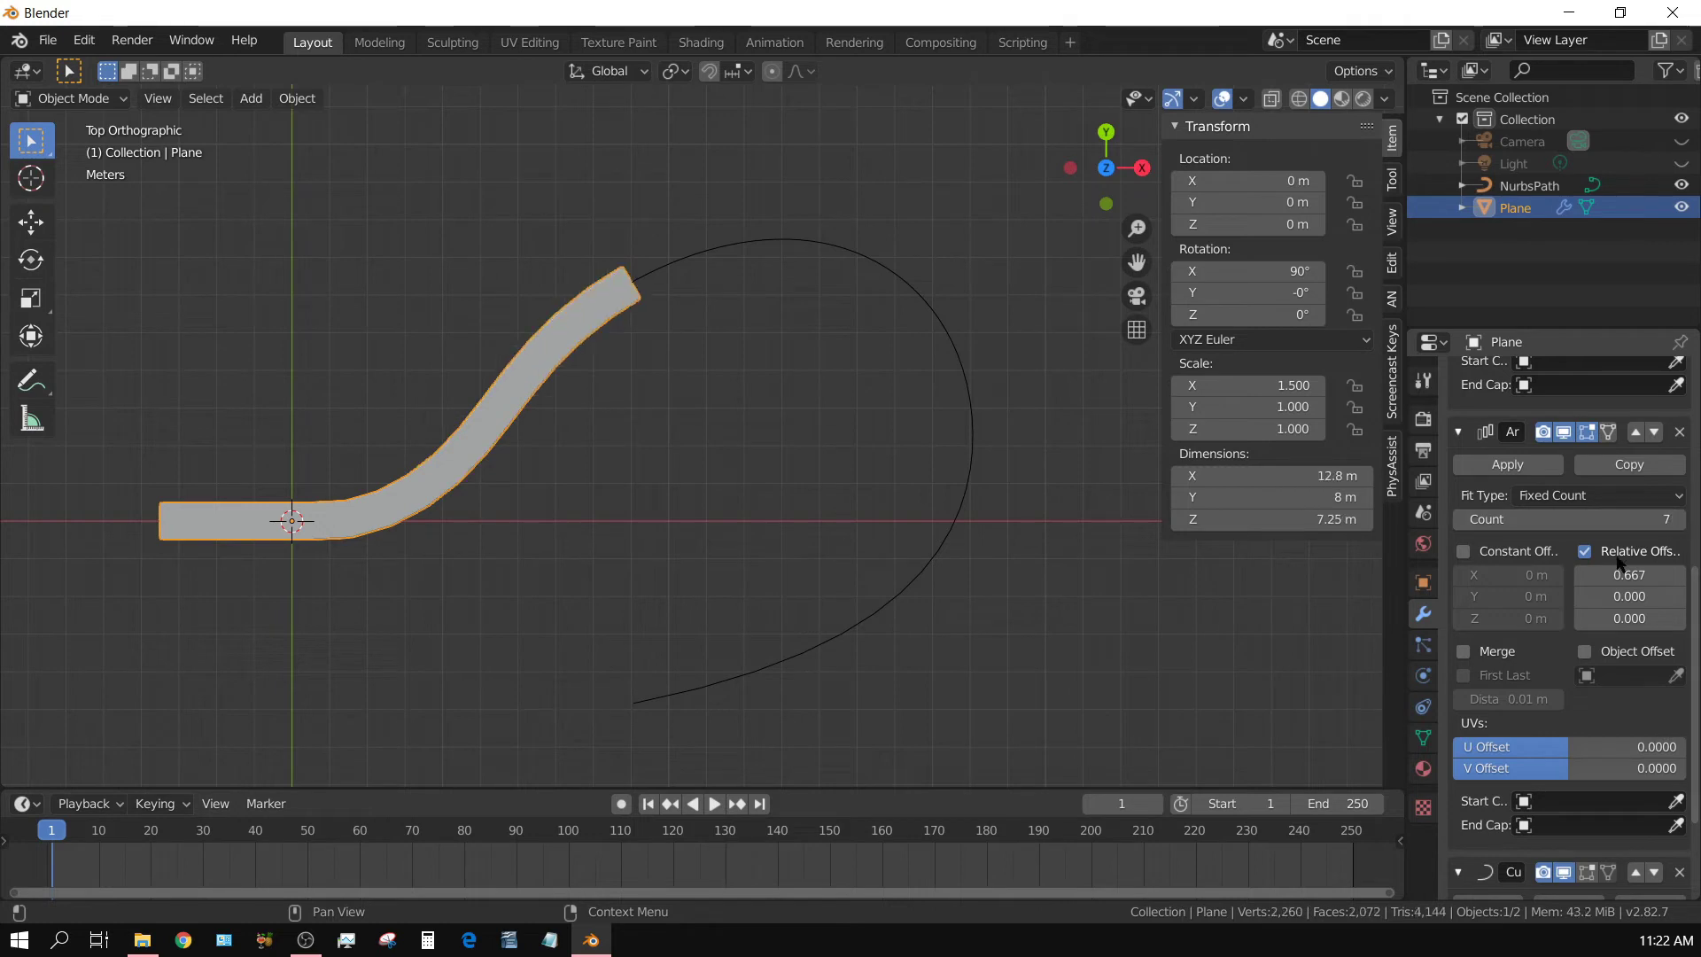
{"action": "middle_click_drag", "start_coordinate": [1023, 706], "coordinate": [1032, 602]}
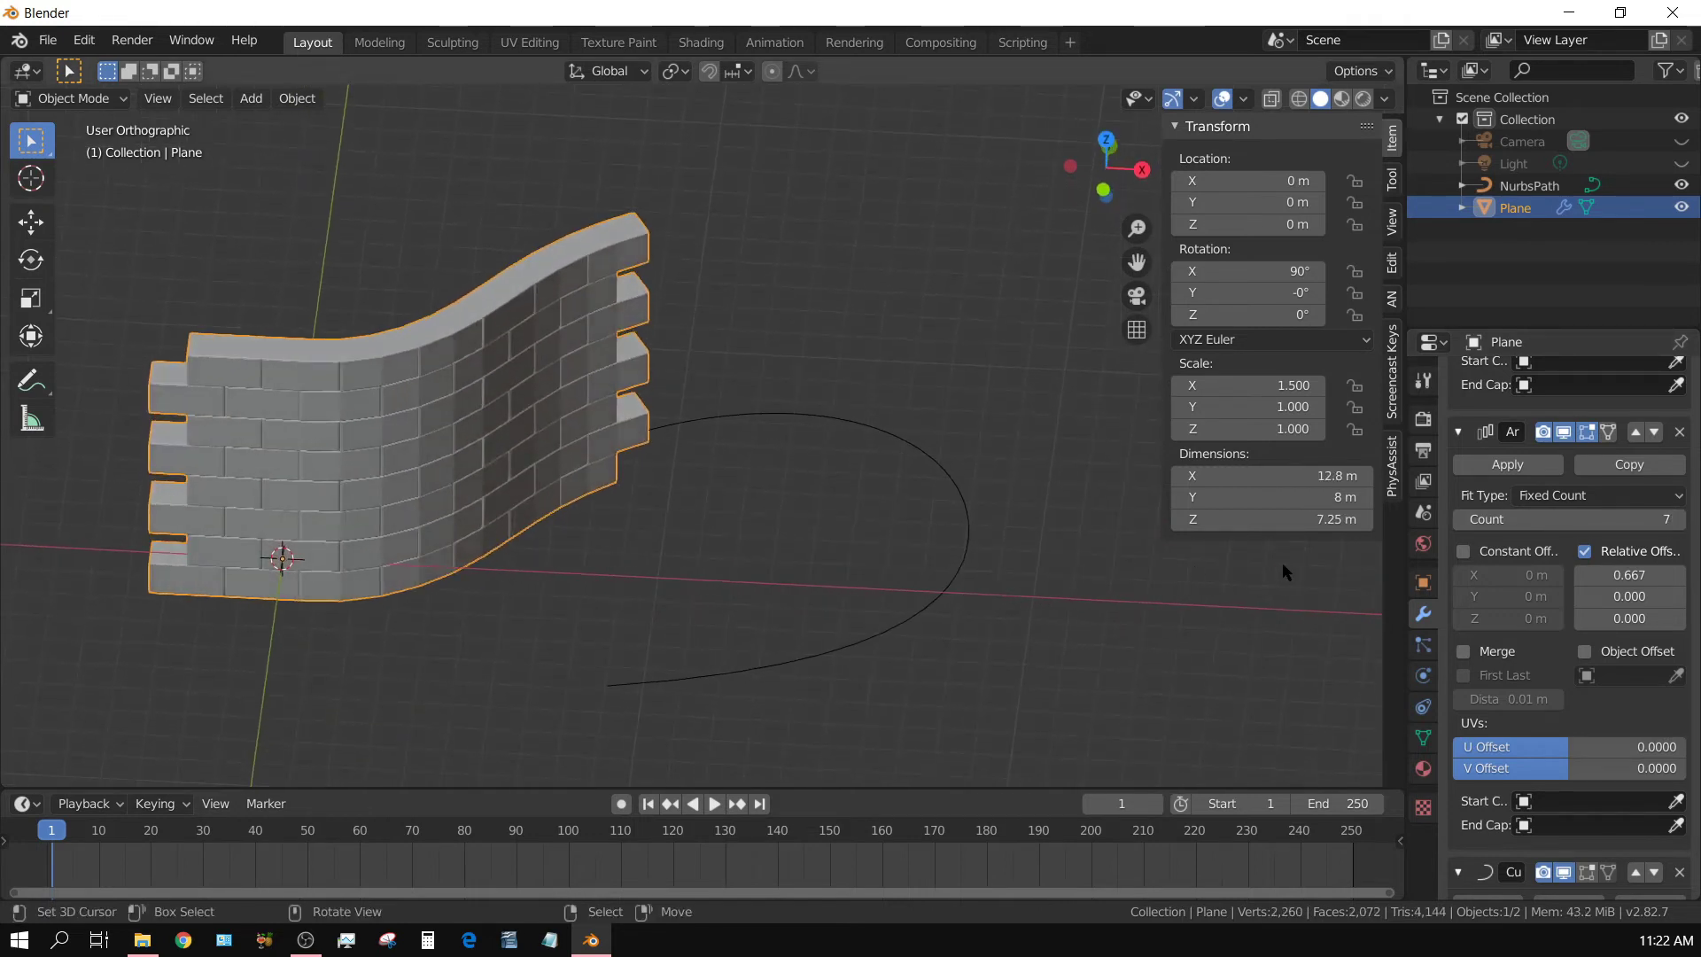
{"action": "left_click", "coordinate": [1678, 519]}
{"action": "left_click", "coordinate": [1678, 519]}
{"action": "left_click", "coordinate": [1678, 519]}
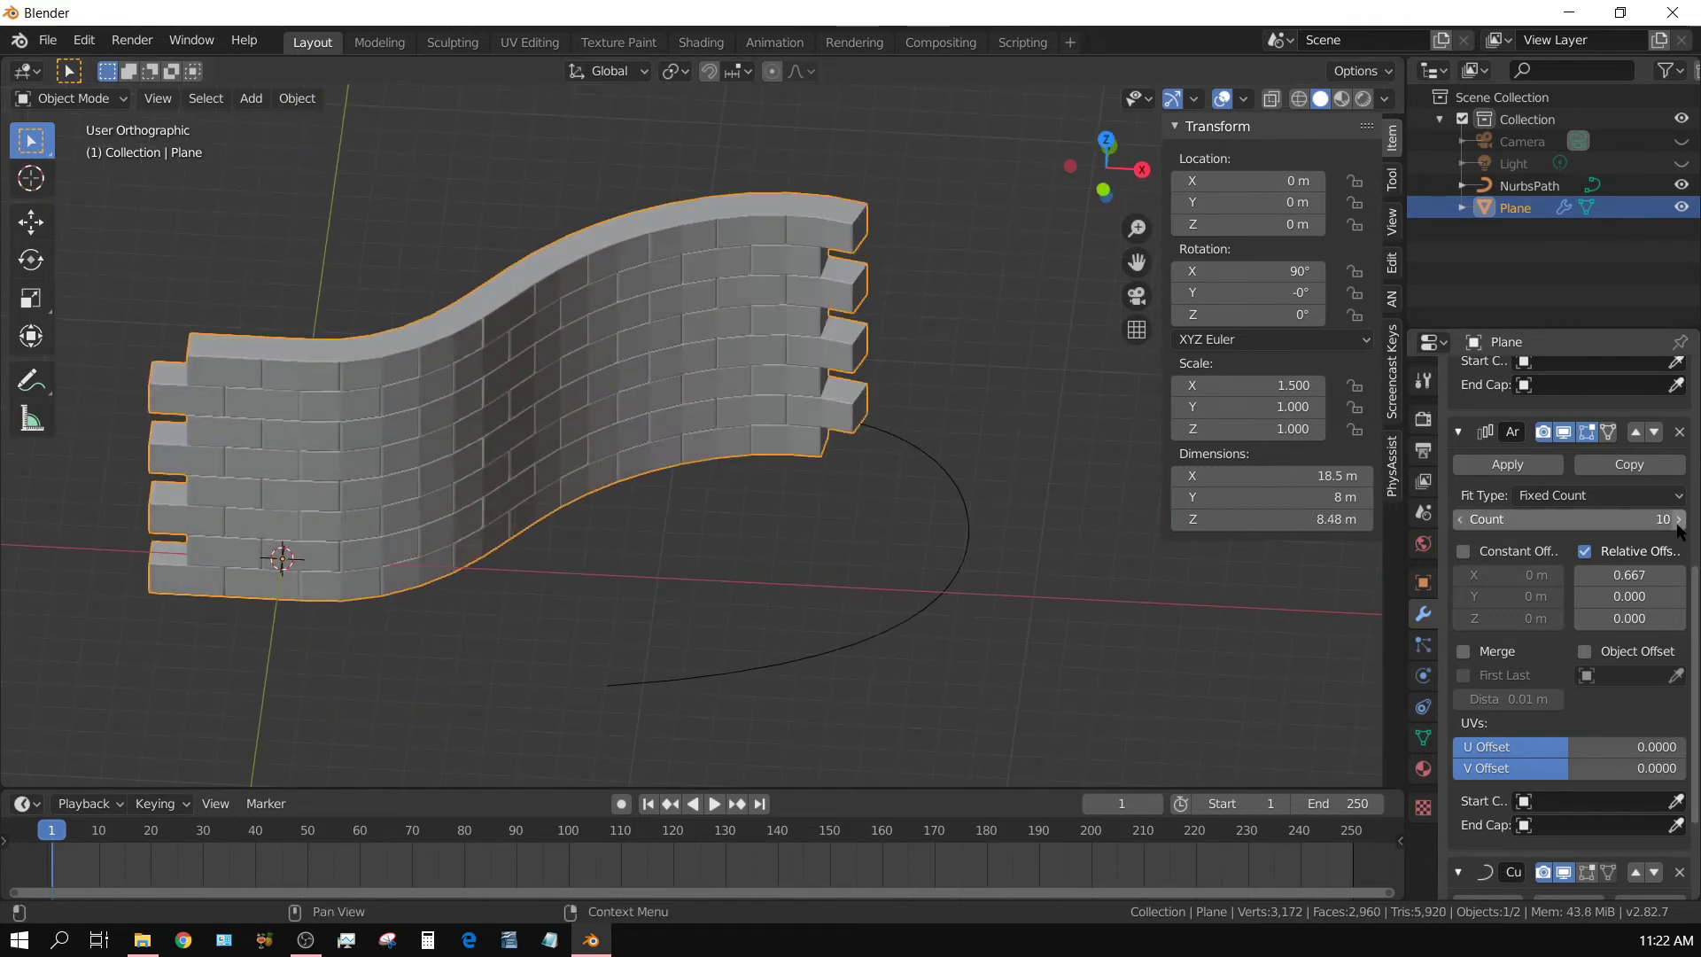
{"action": "left_click", "coordinate": [1679, 520]}
{"action": "left_click", "coordinate": [1678, 519]}
{"action": "left_click", "coordinate": [1678, 519]}
{"action": "left_click", "coordinate": [1678, 519]}
{"action": "left_click", "coordinate": [1678, 520]}
{"action": "left_click", "coordinate": [1679, 519]}
{"action": "left_click", "coordinate": [1679, 519]}
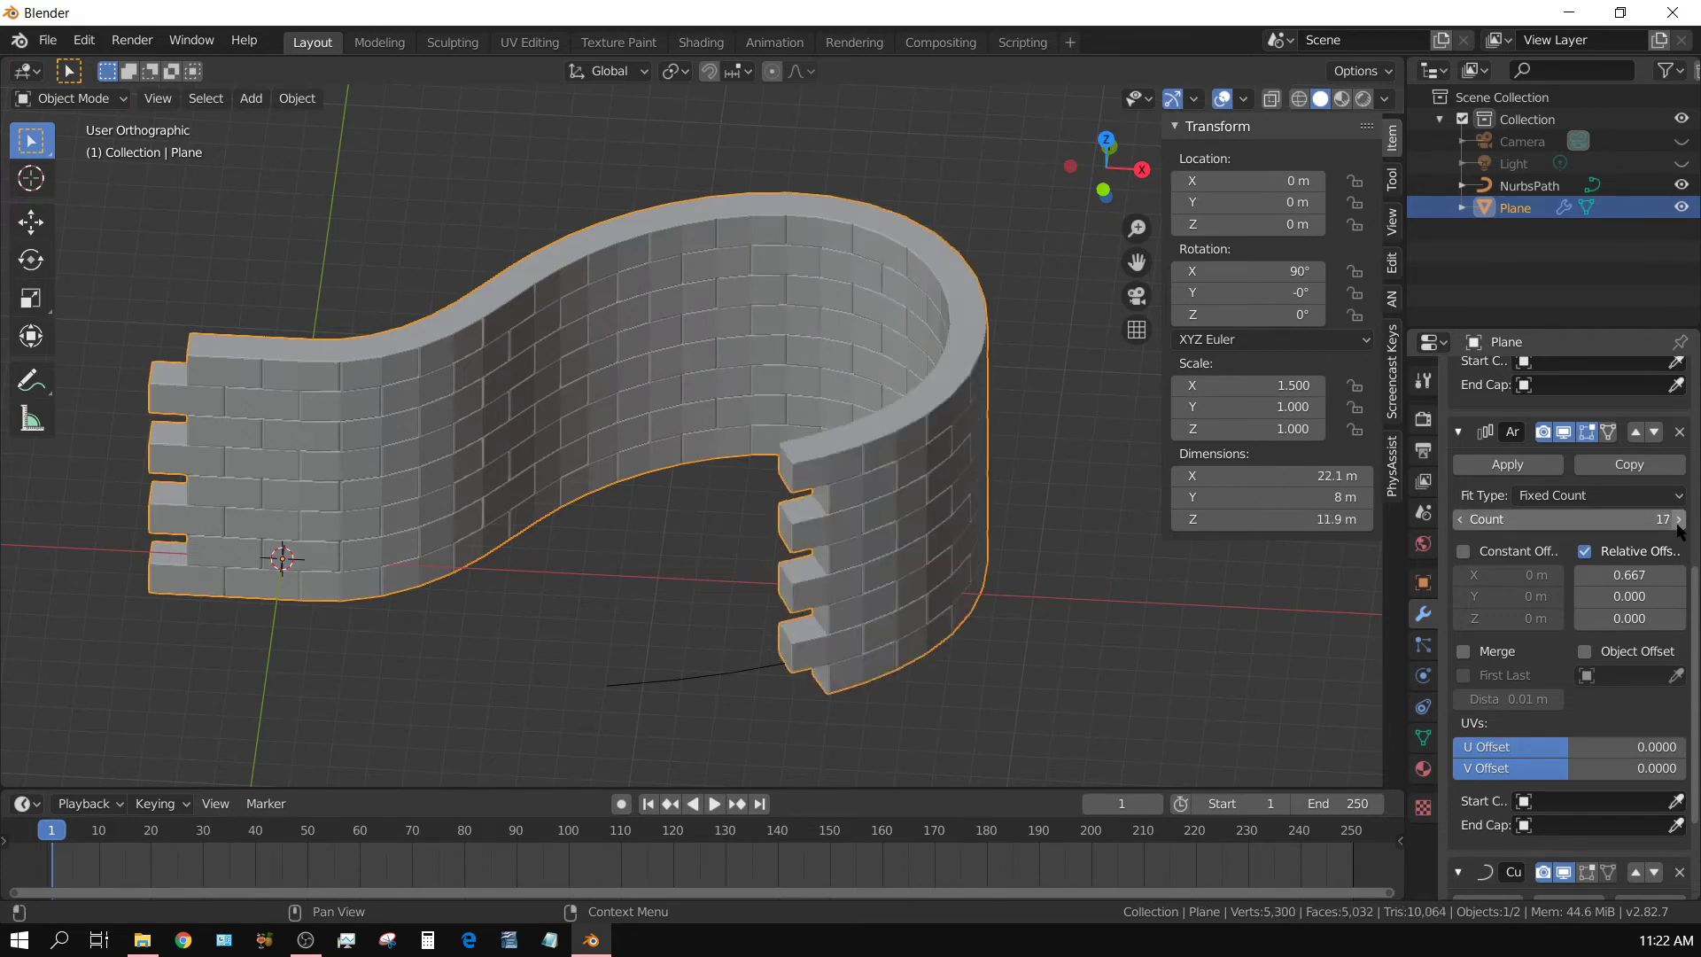
{"action": "left_click", "coordinate": [1678, 519]}
{"action": "left_click", "coordinate": [1679, 519]}
{"action": "left_click", "coordinate": [1679, 519]}
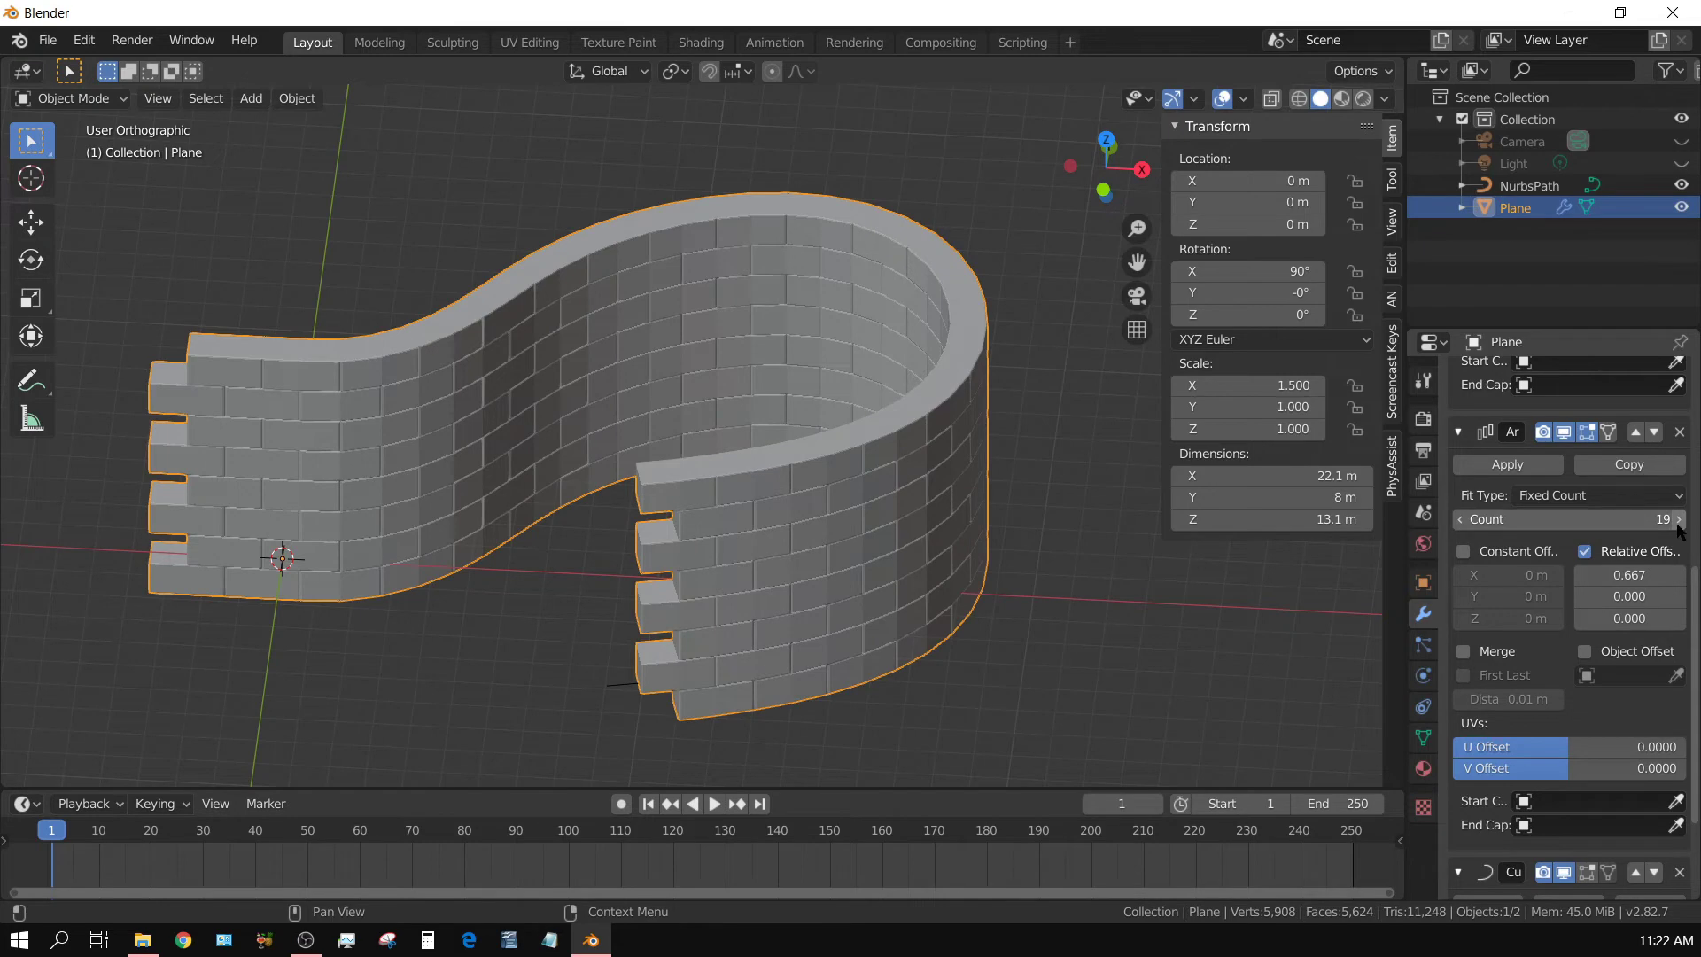
{"action": "middle_click_drag", "start_coordinate": [477, 634], "coordinate": [506, 665]}
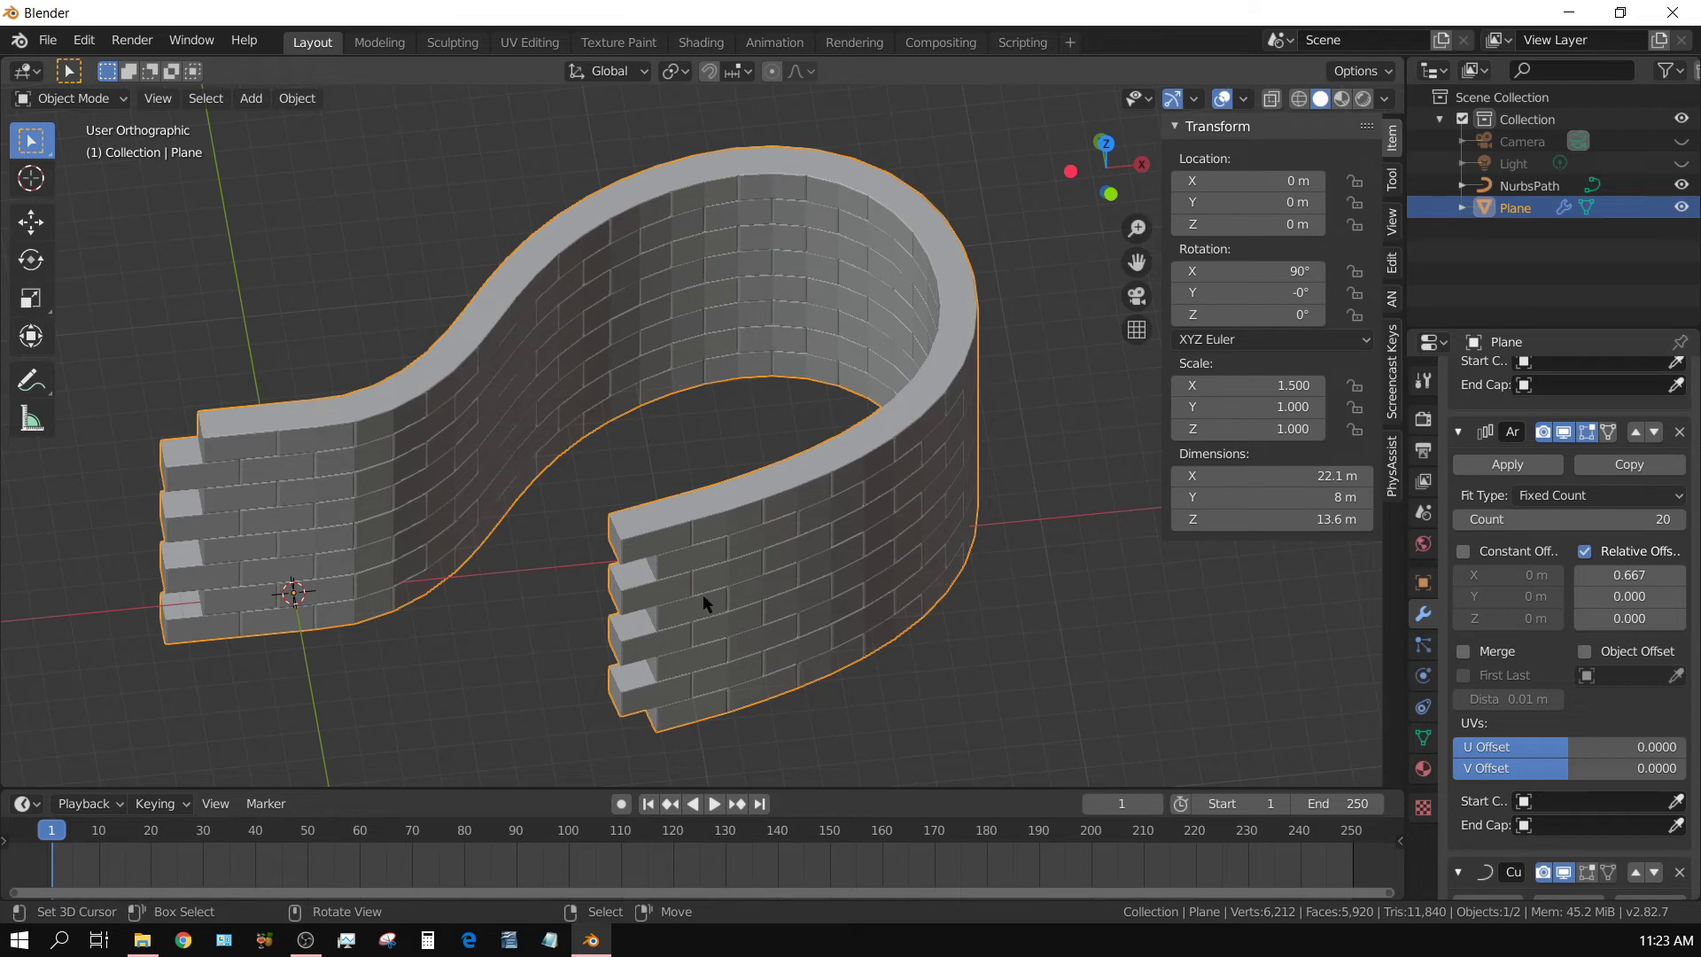
Select NurbsPath and open it in Edit Mode in top view
{"action": "key", "text": "KP_7"}
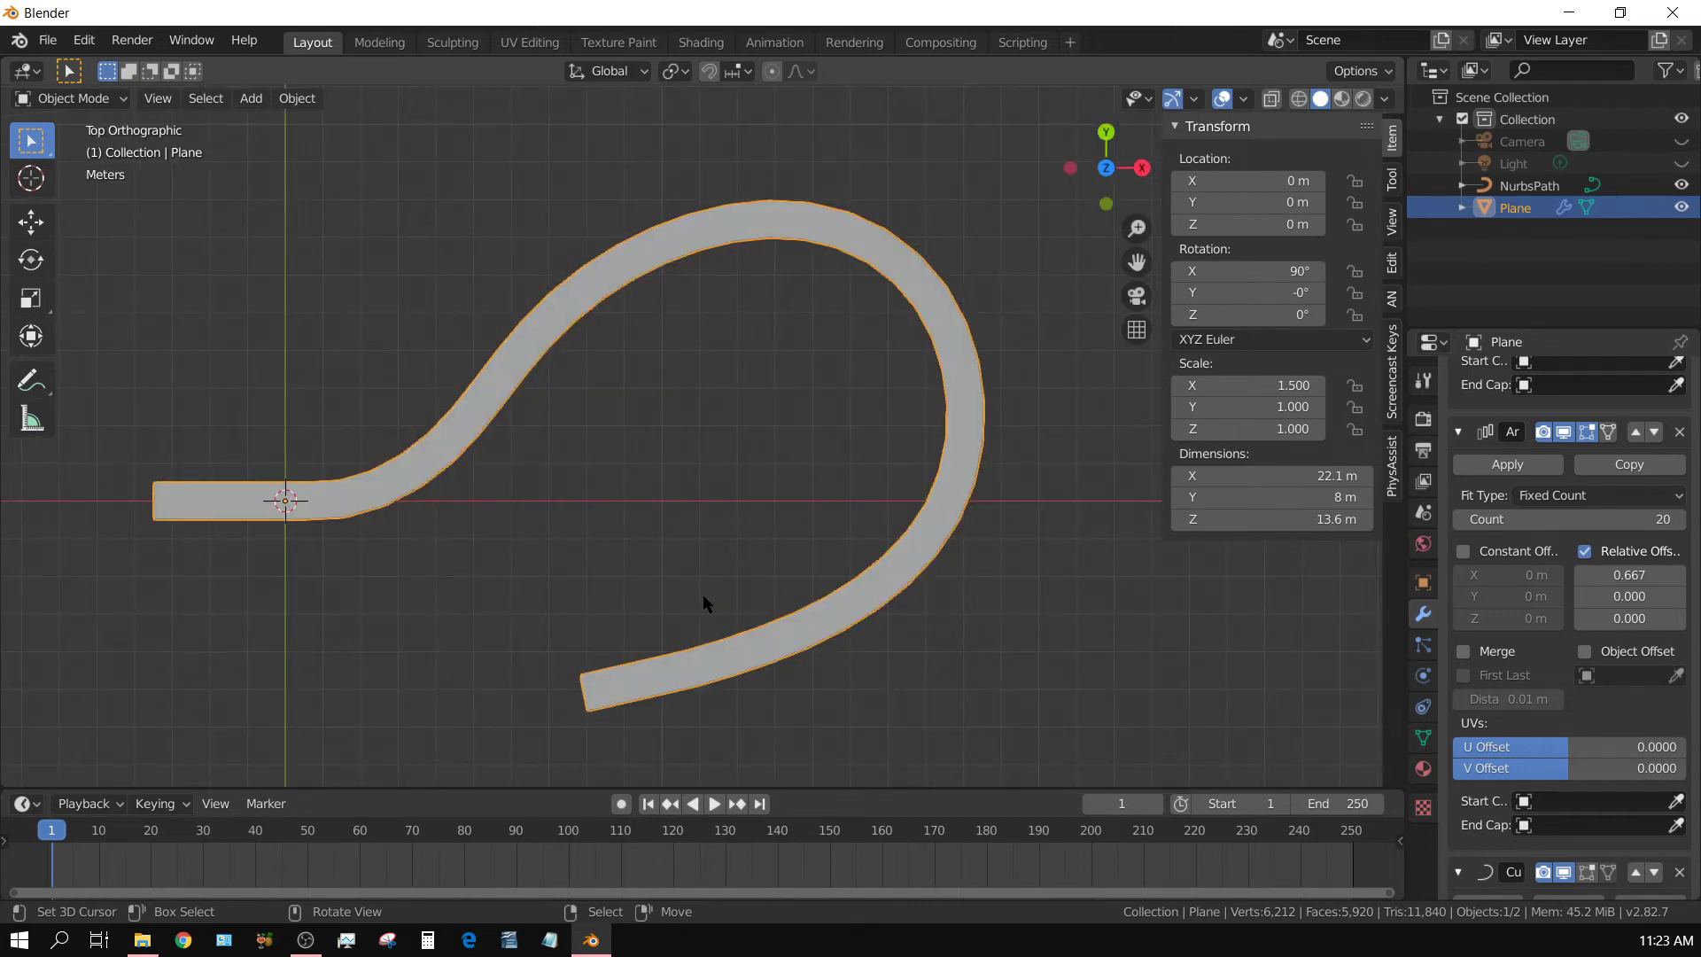
{"action": "key", "text": "Tab"}
{"action": "key", "text": "Tab"}
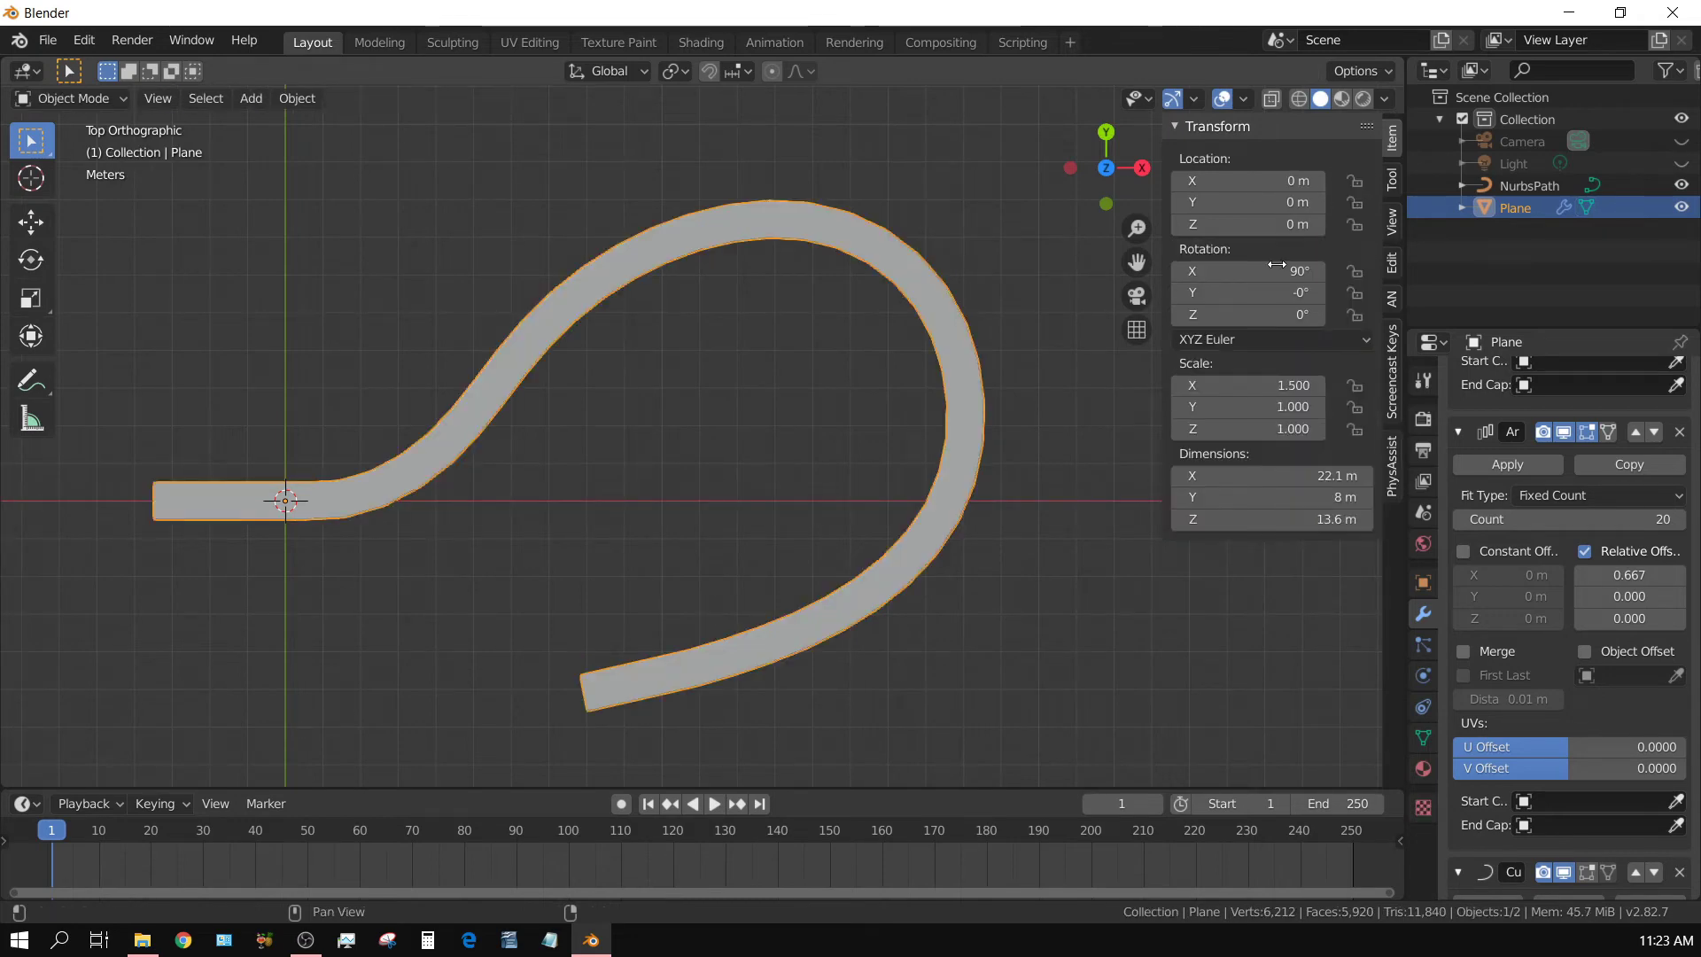
{"action": "left_click", "coordinate": [1530, 187]}
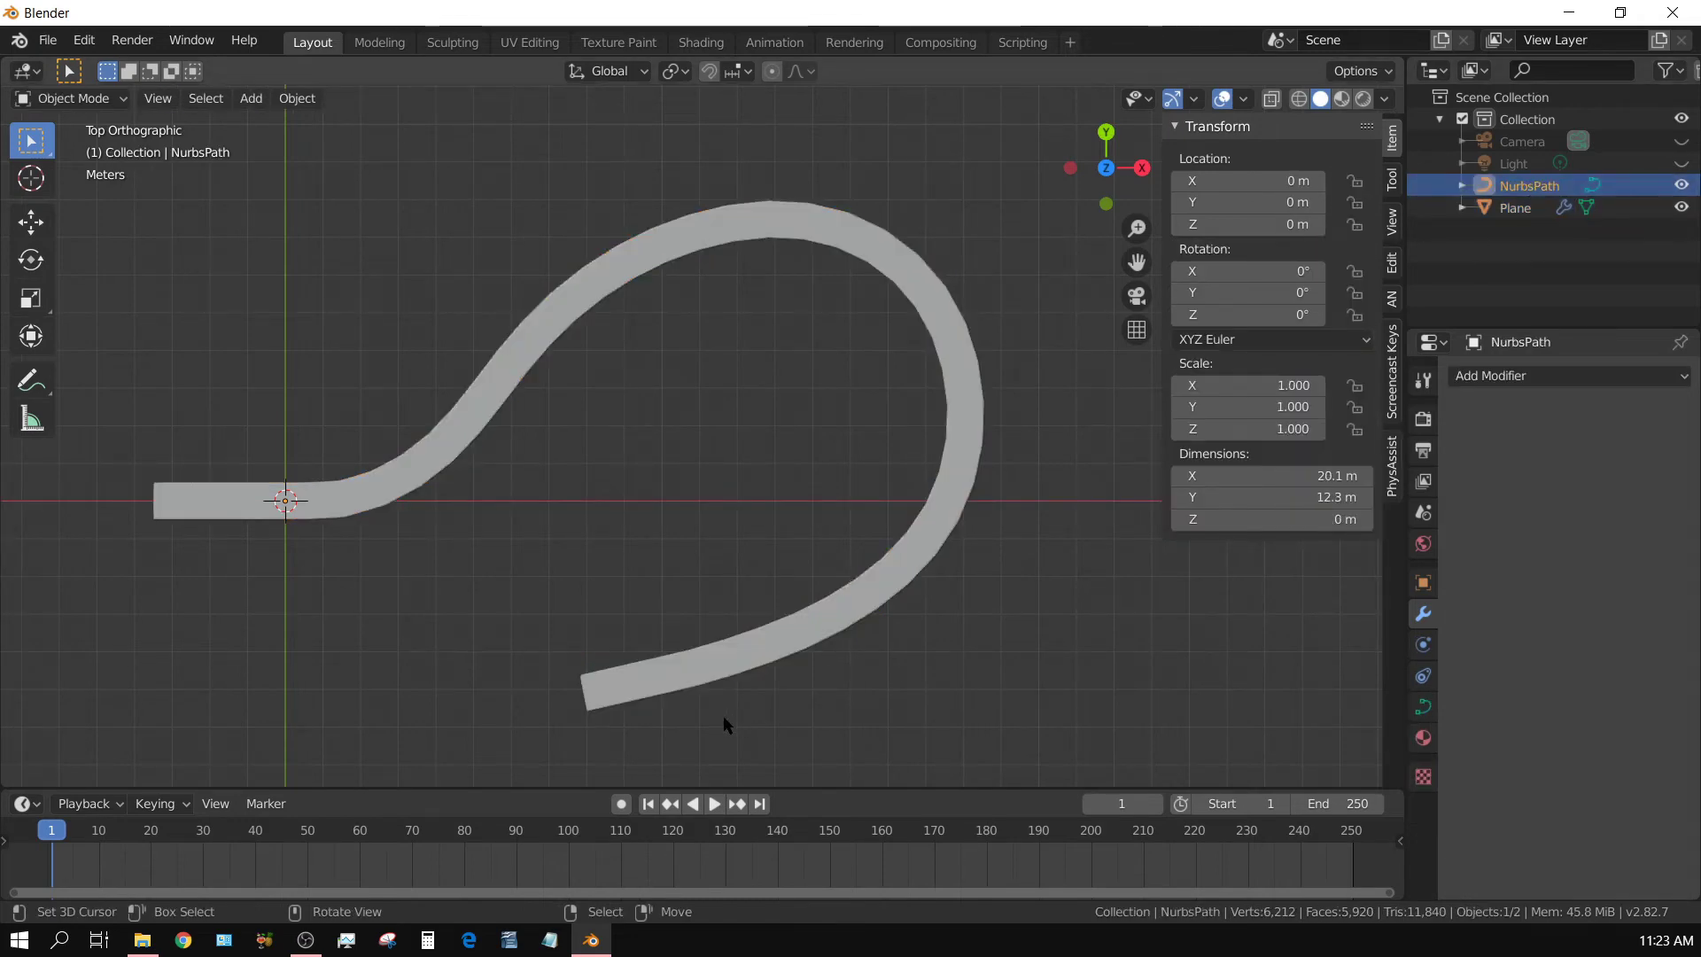
{"action": "key", "text": "Tab"}
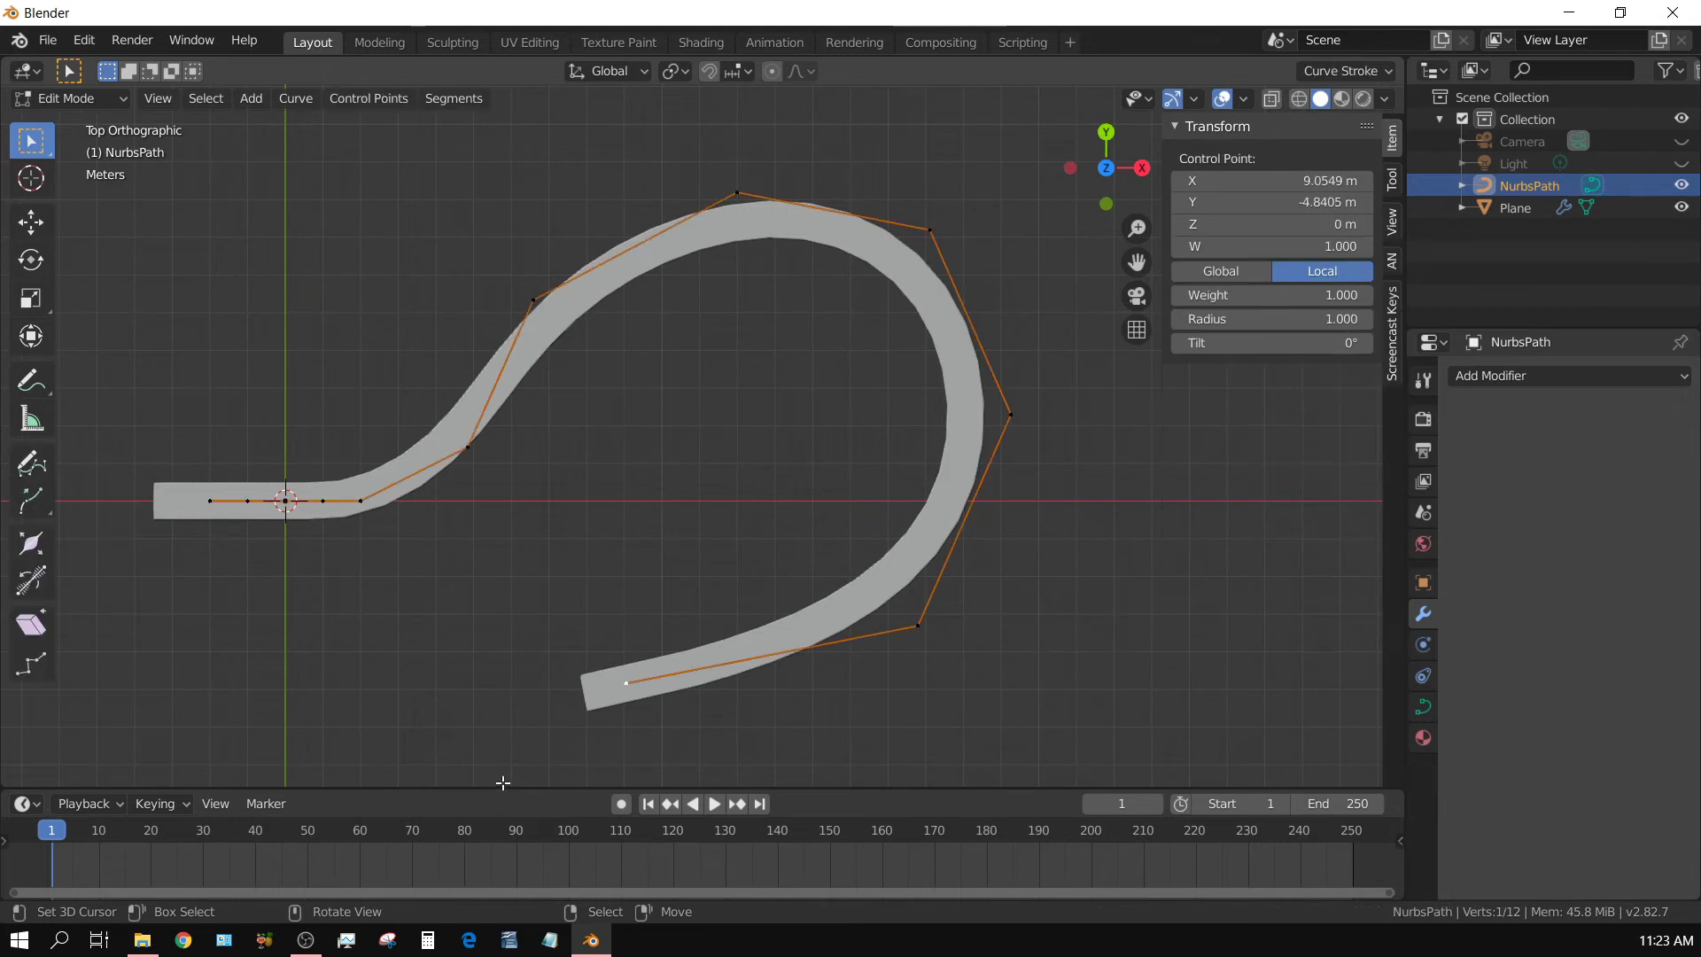
Try to move the control point at the peak of the path's loop to reshape the wall
{"action": "left_click", "coordinate": [735, 193]}
{"action": "key", "text": "g"}
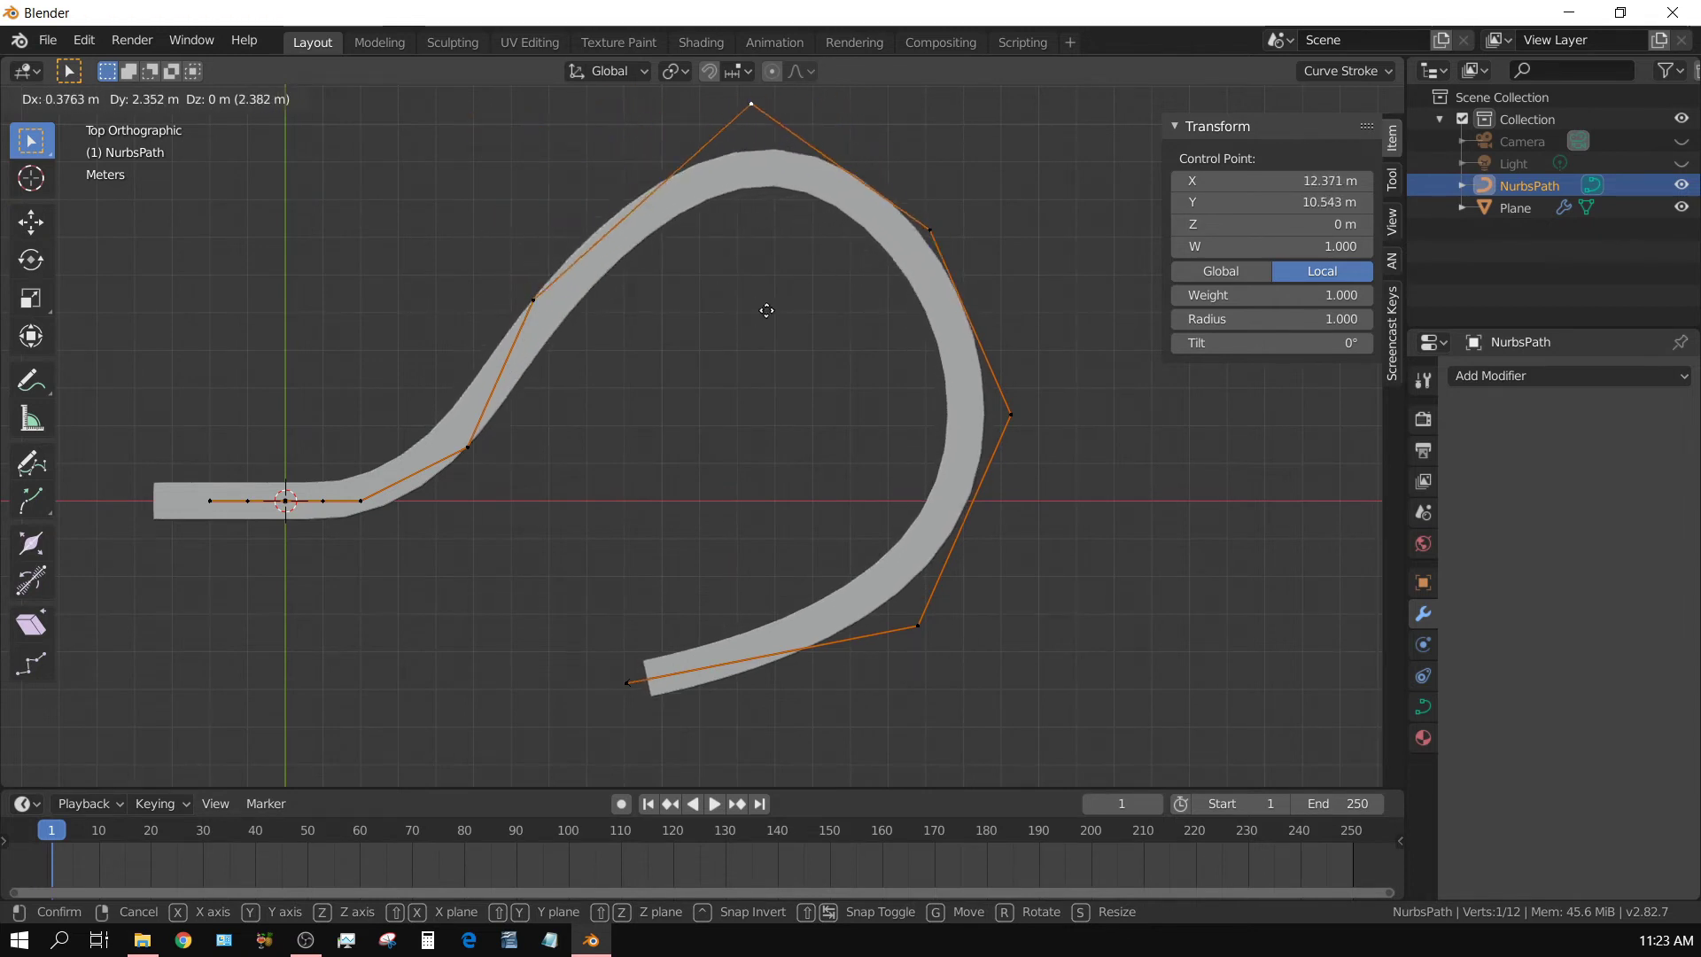
{"action": "left_click", "coordinate": [578, 357]}
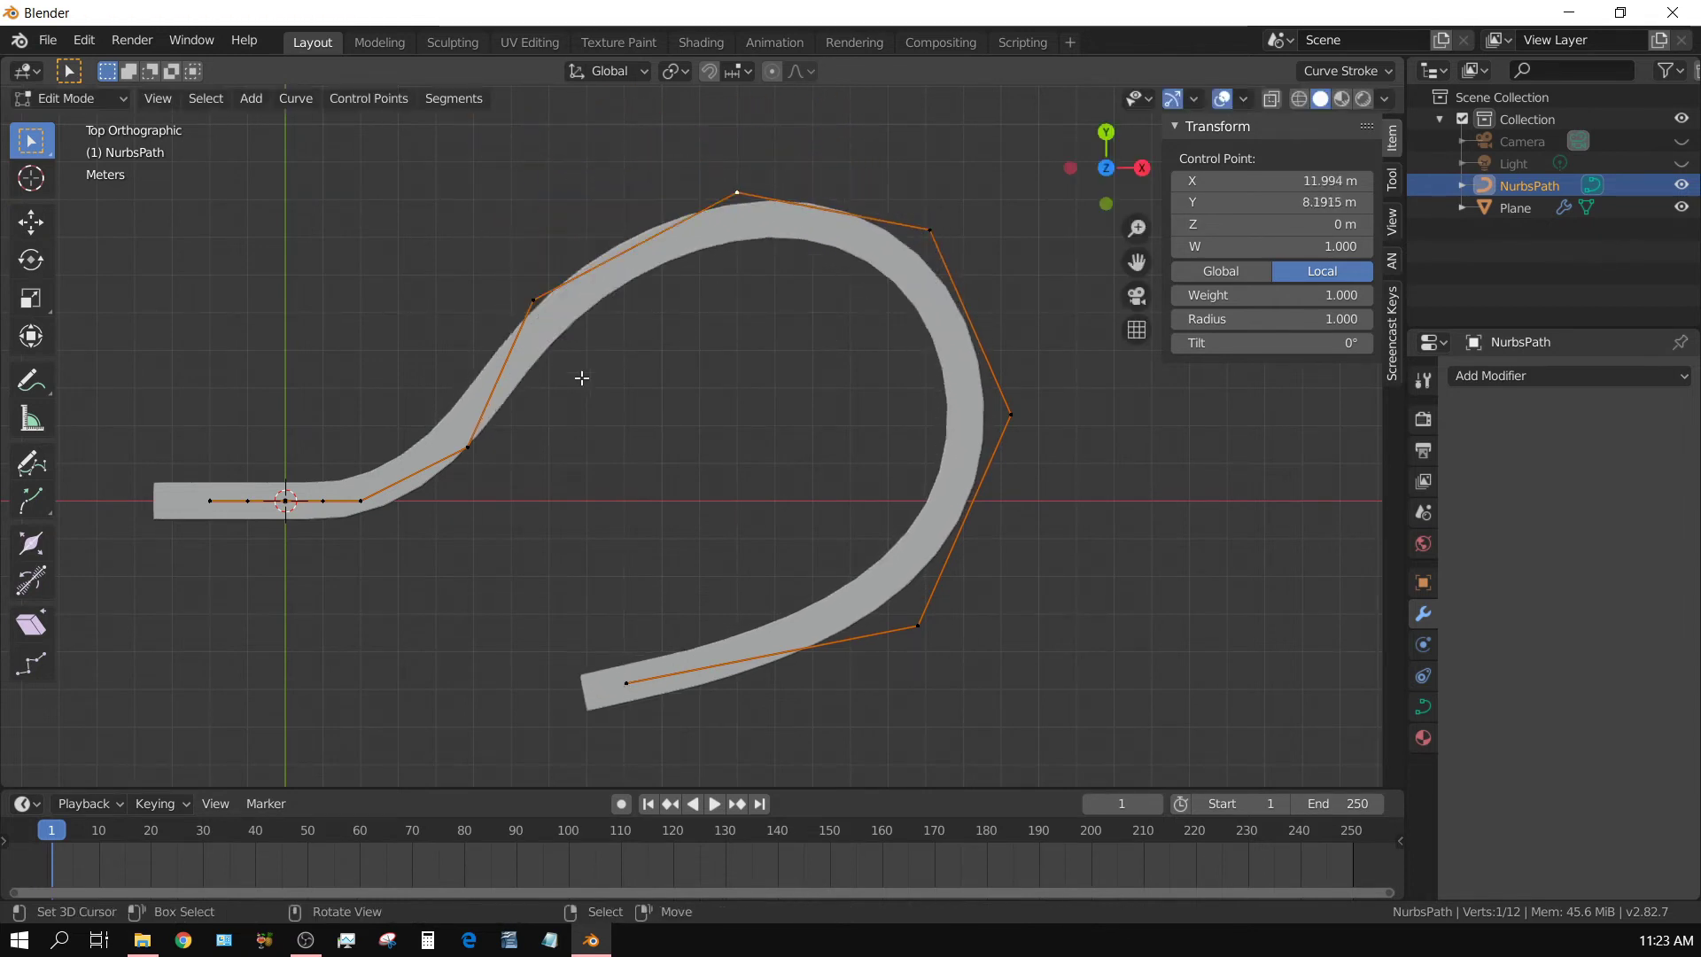
{"action": "middle_click_drag", "start_coordinate": [994, 662], "coordinate": [1003, 585]}
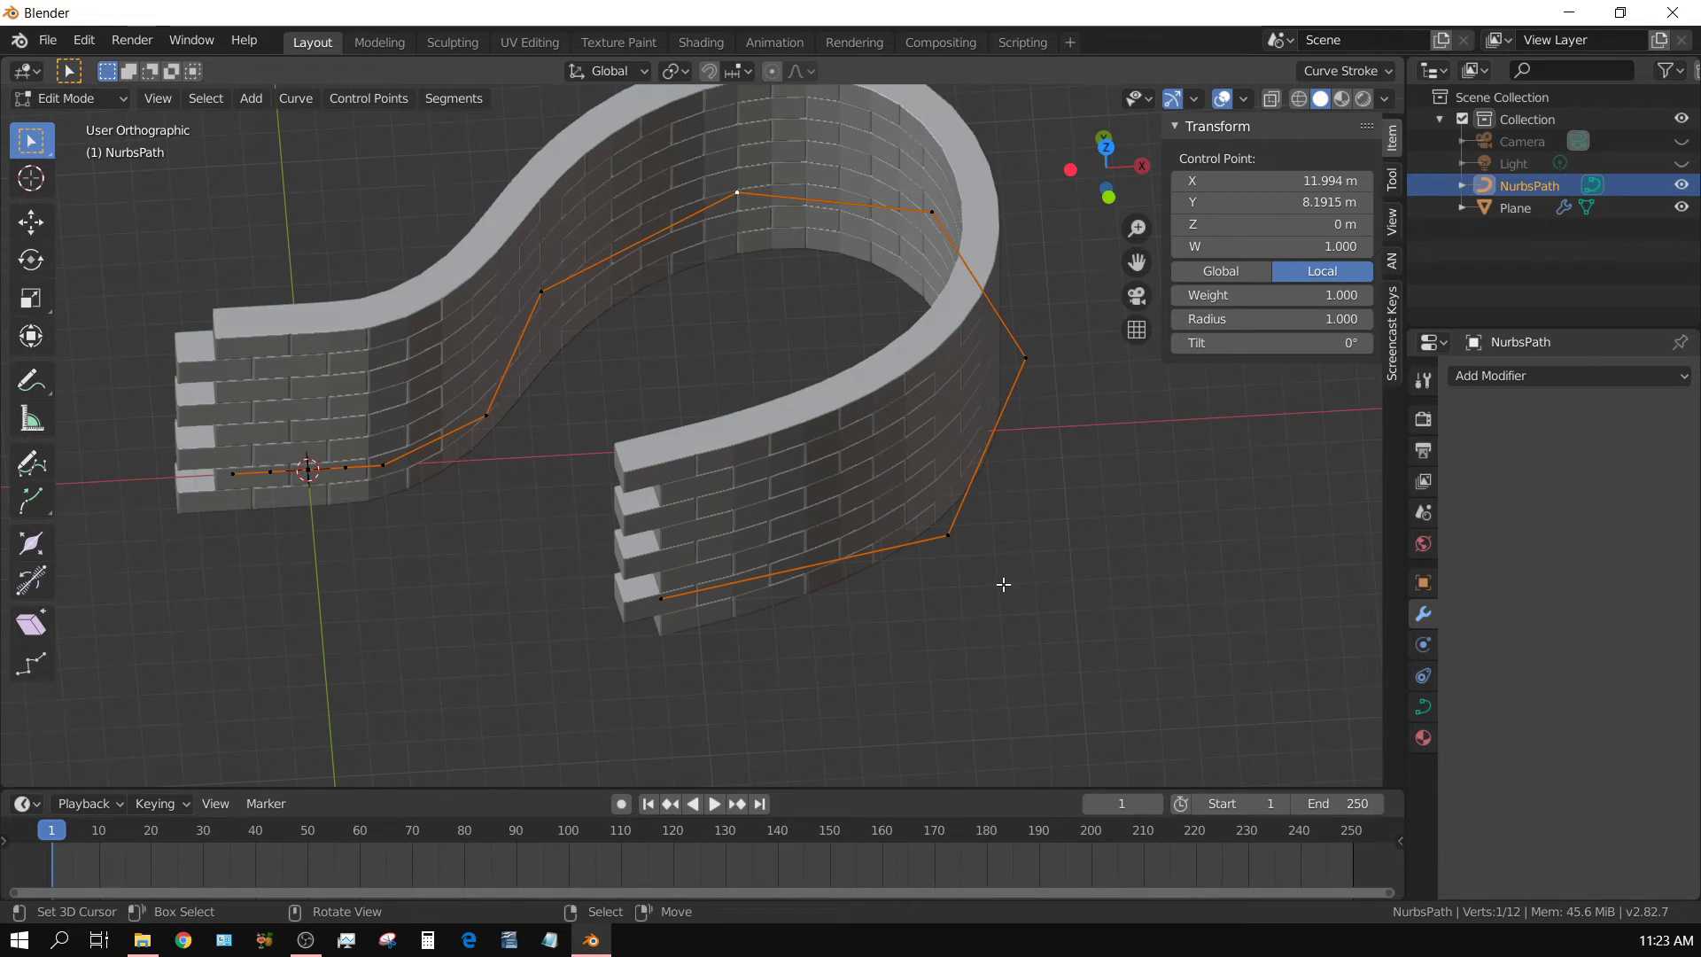
Leave Edit Mode and add a ground plane at the origin, scaled up to about 73 m across
{"action": "key", "text": "Tab"}
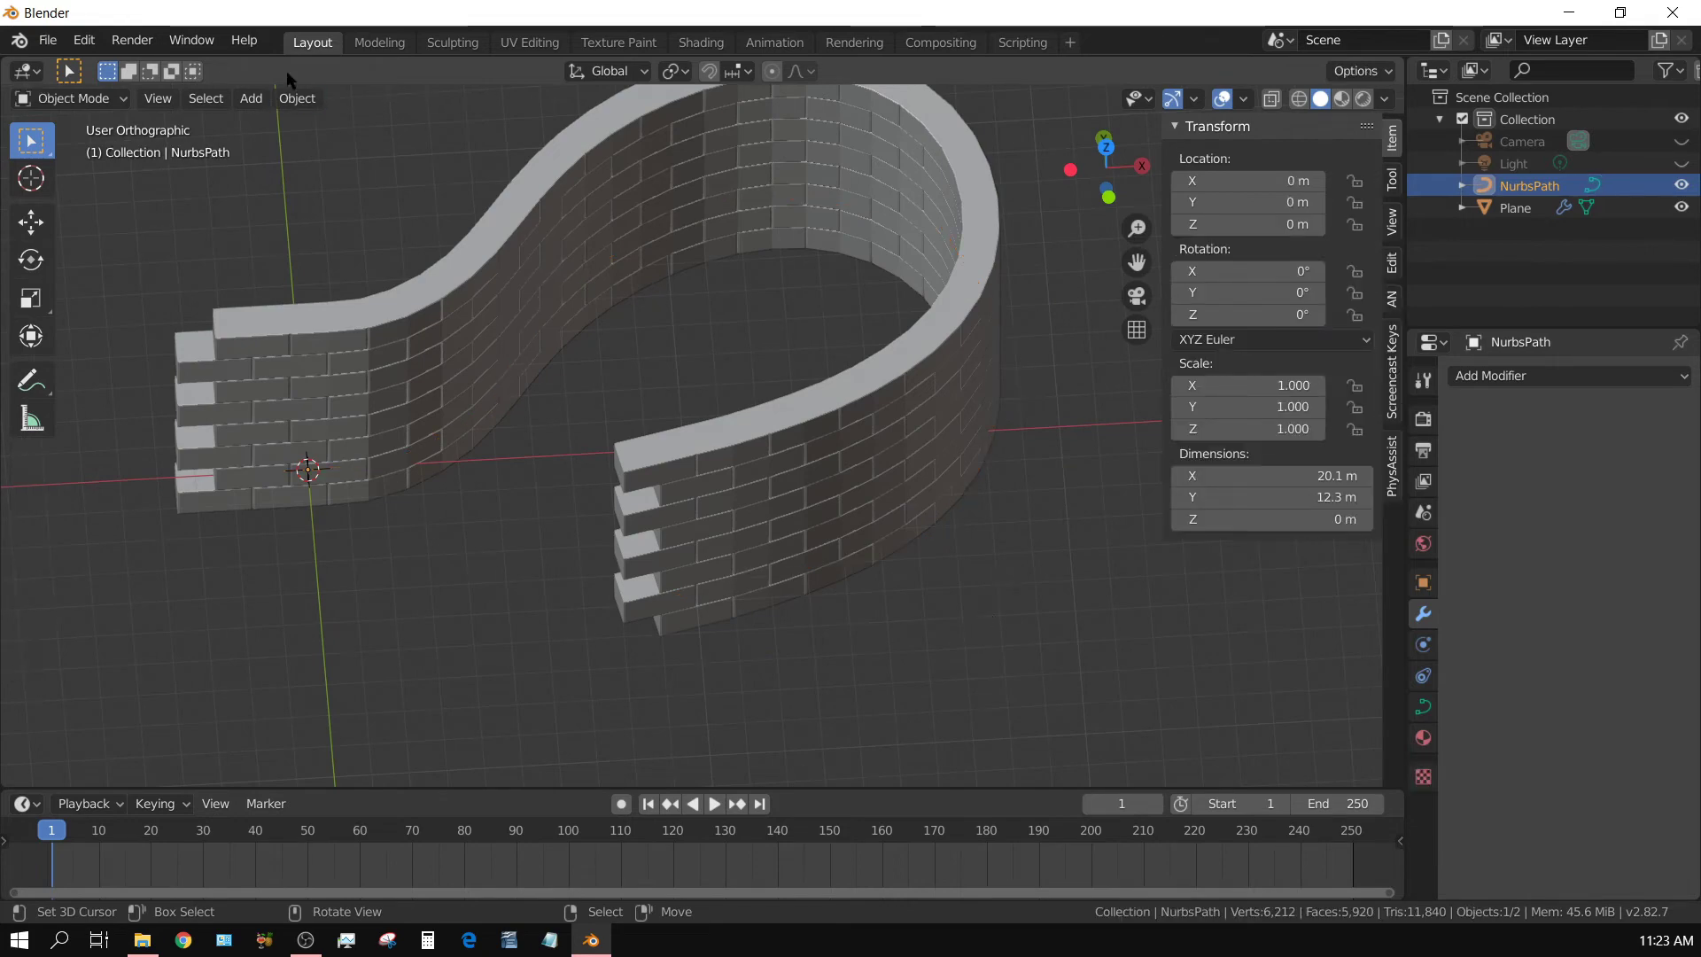
{"action": "scroll", "coordinate": [476, 412], "scroll_direction": "down", "scroll_amount": 3}
{"action": "left_click", "coordinate": [251, 98]}
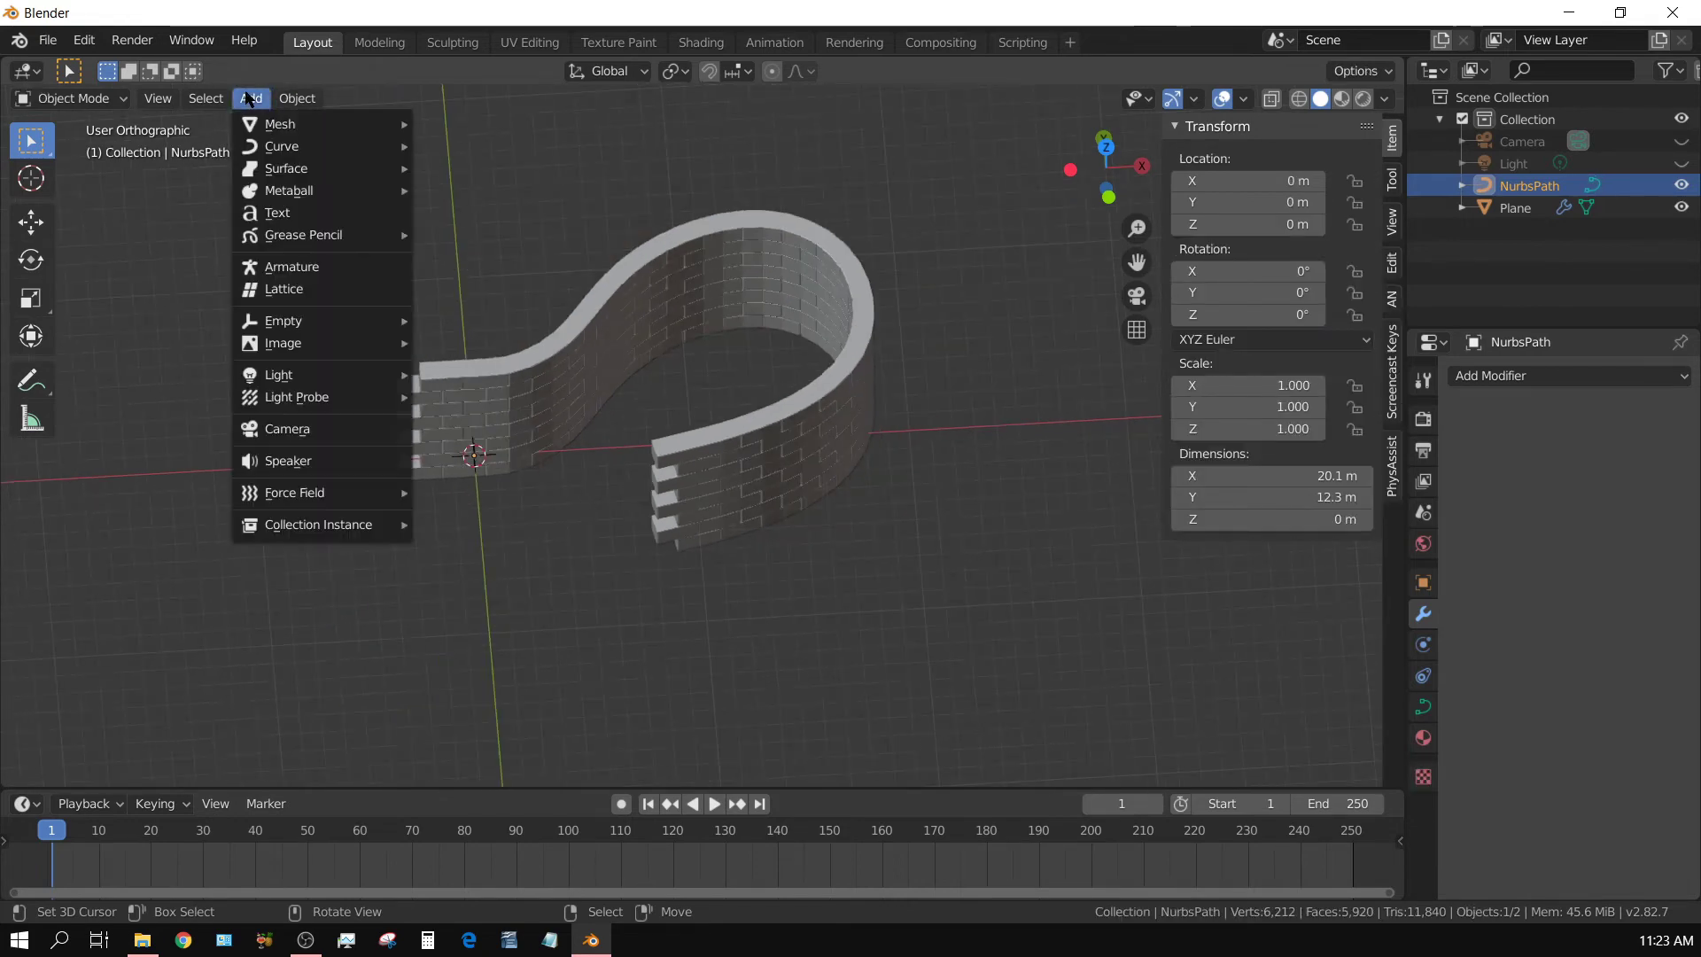
{"action": "mouse_move", "coordinate": [266, 126]}
{"action": "left_click", "coordinate": [486, 123]}
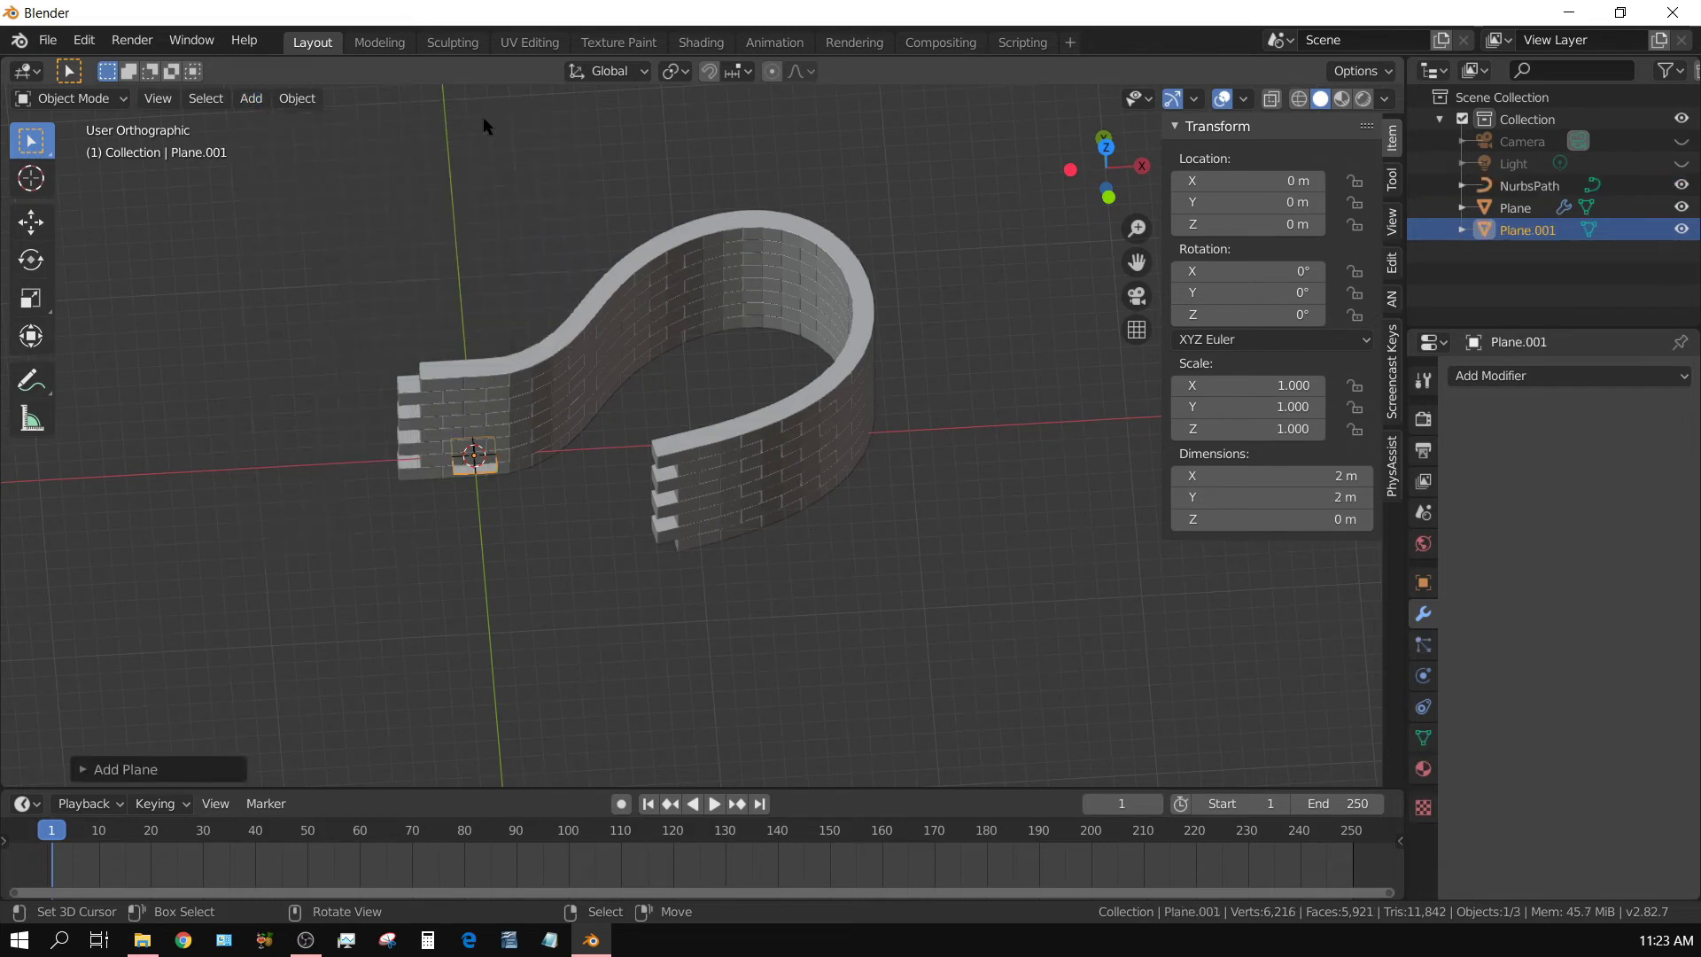
{"action": "key", "text": "s"}
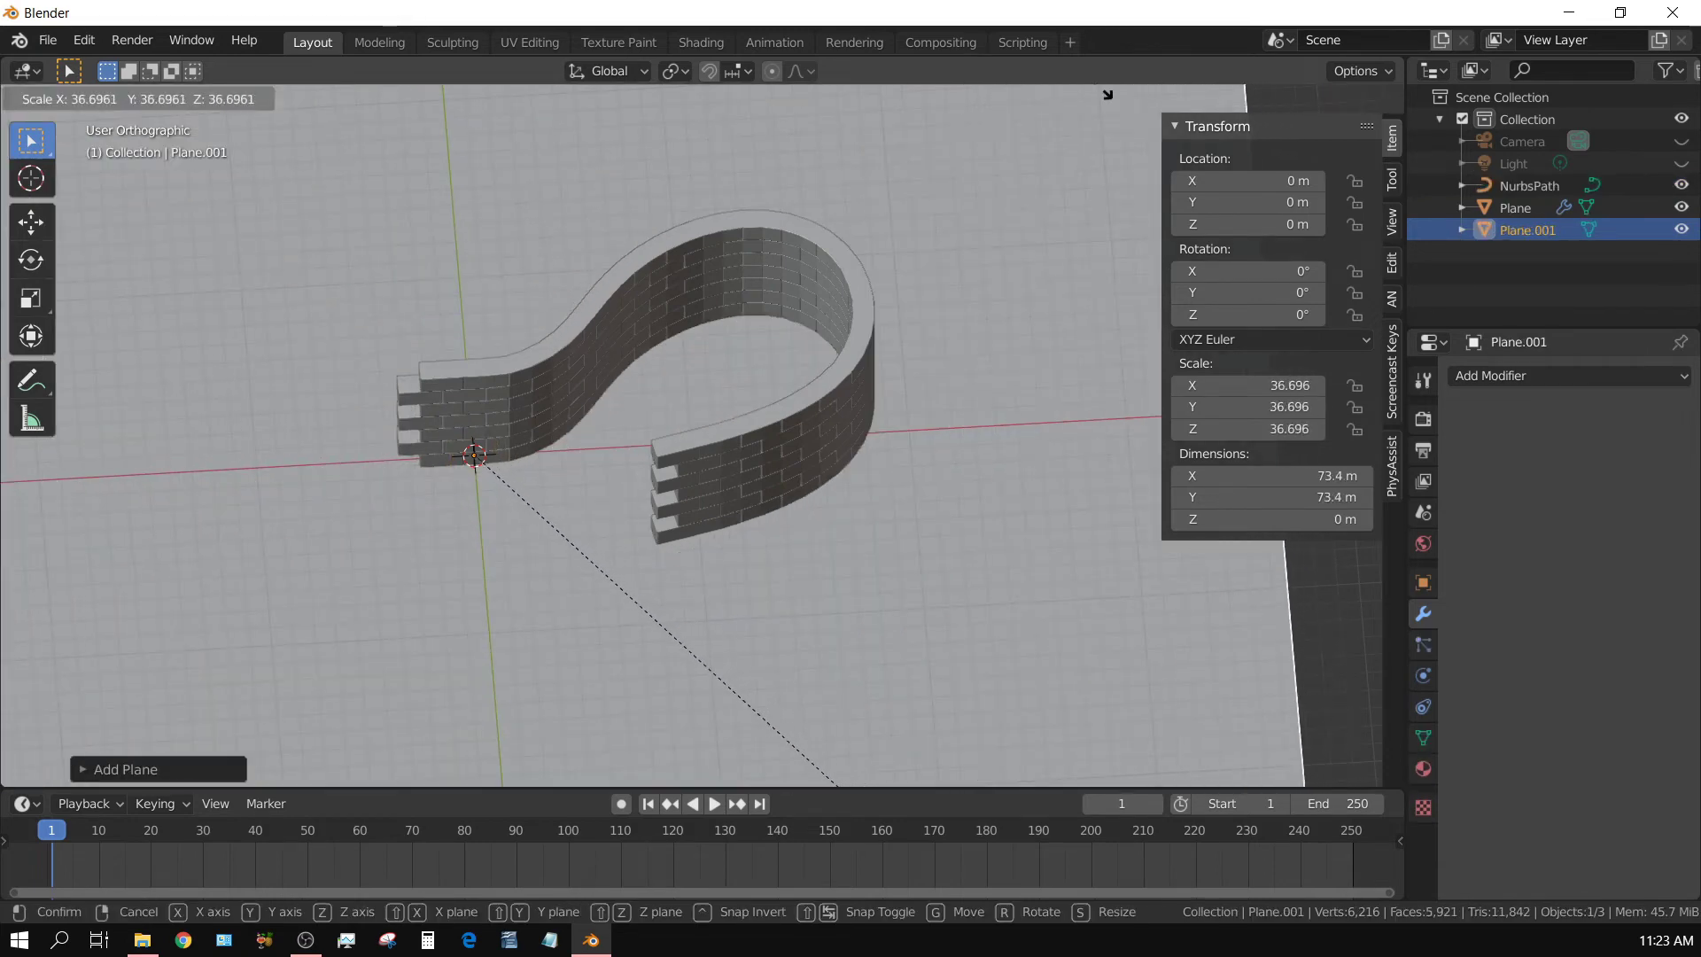
{"action": "left_click", "coordinate": [1118, 726]}
Unhide the Light and move it in top view to about X 1.8 m, Y -4.3 m, outside the wall
{"action": "left_click", "coordinate": [1530, 165]}
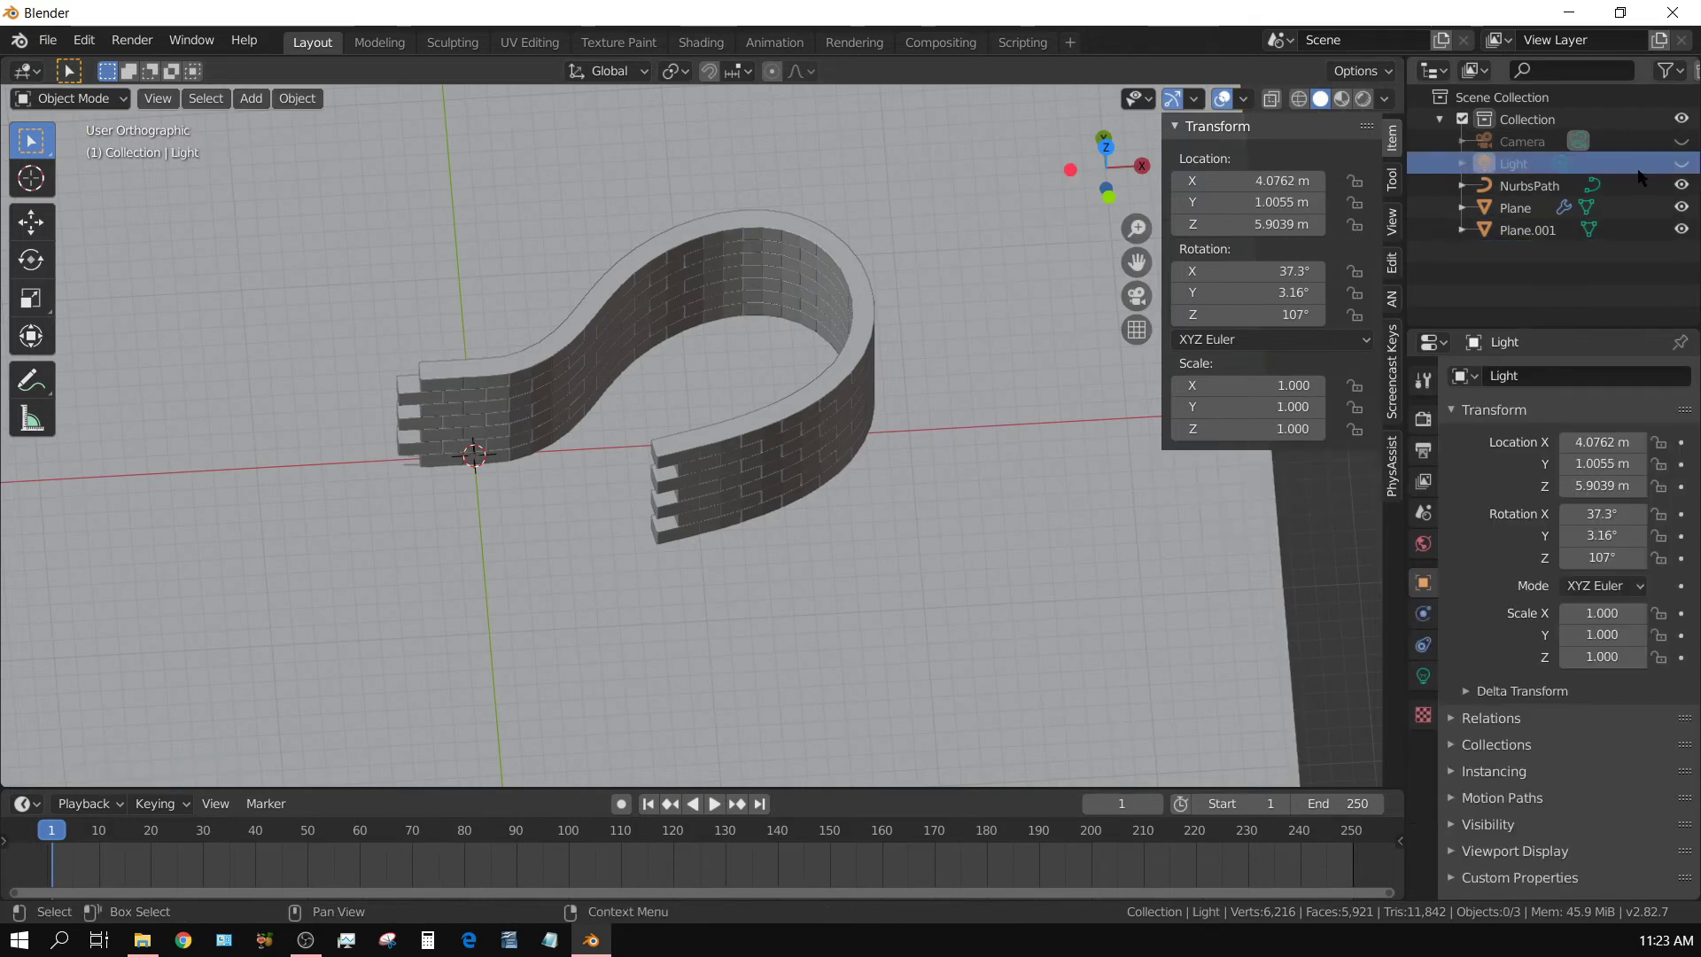
{"action": "left_click", "coordinate": [1683, 164]}
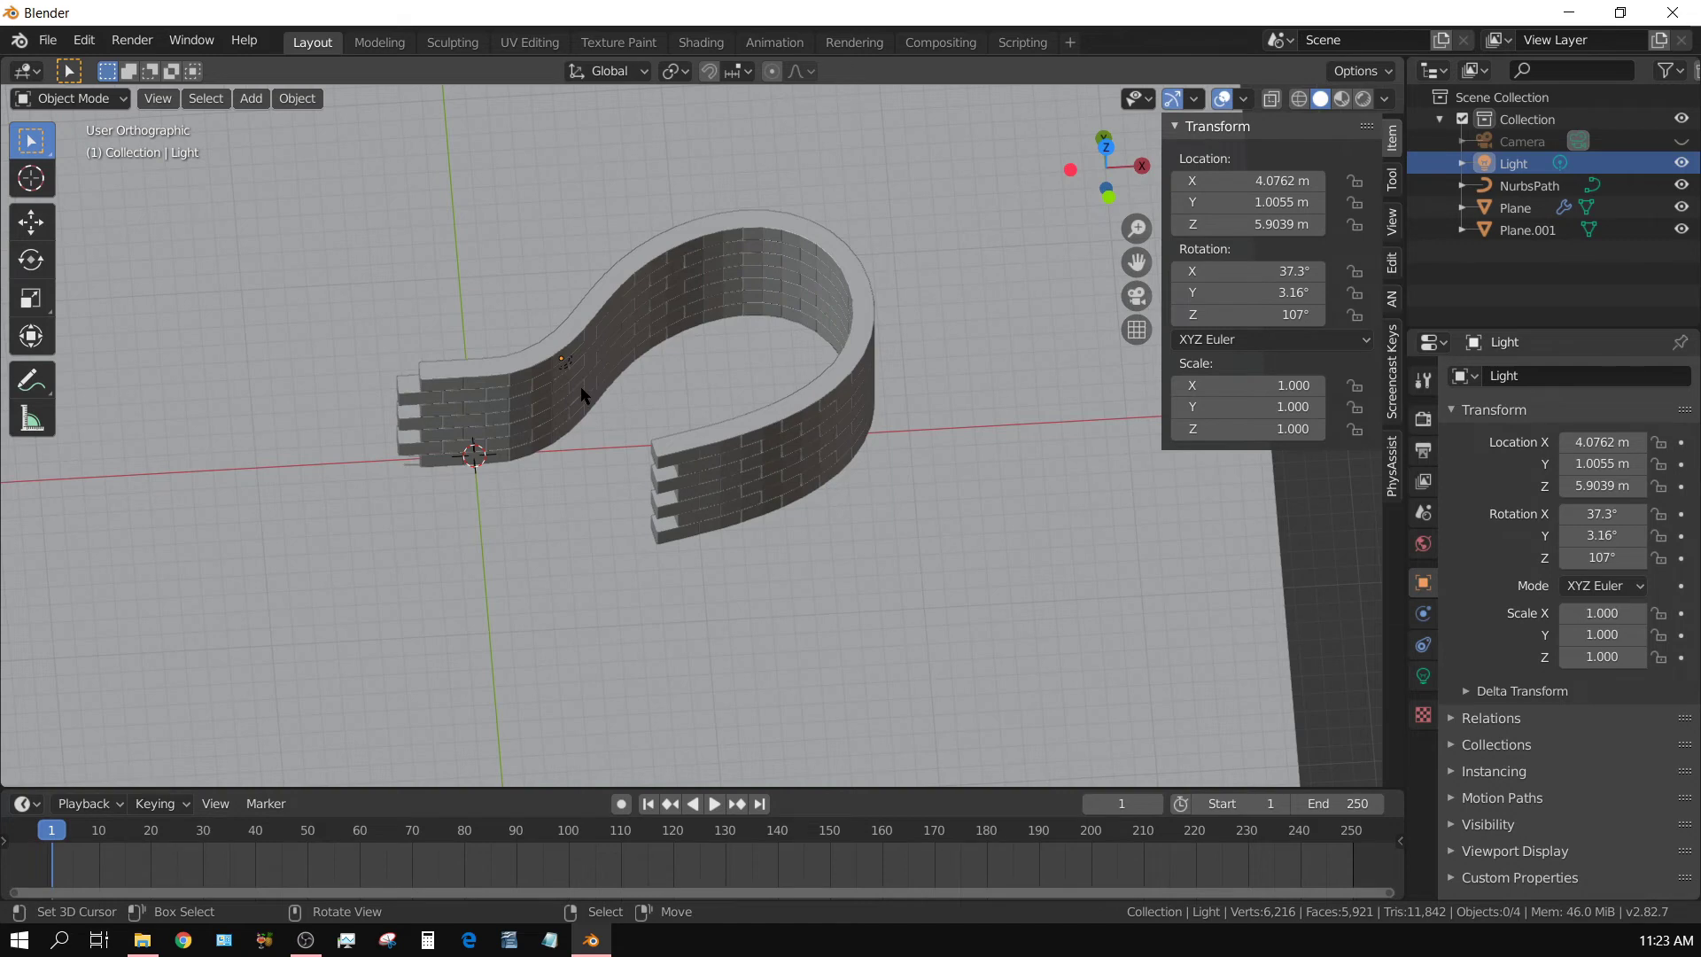
{"action": "key", "text": "KP_7"}
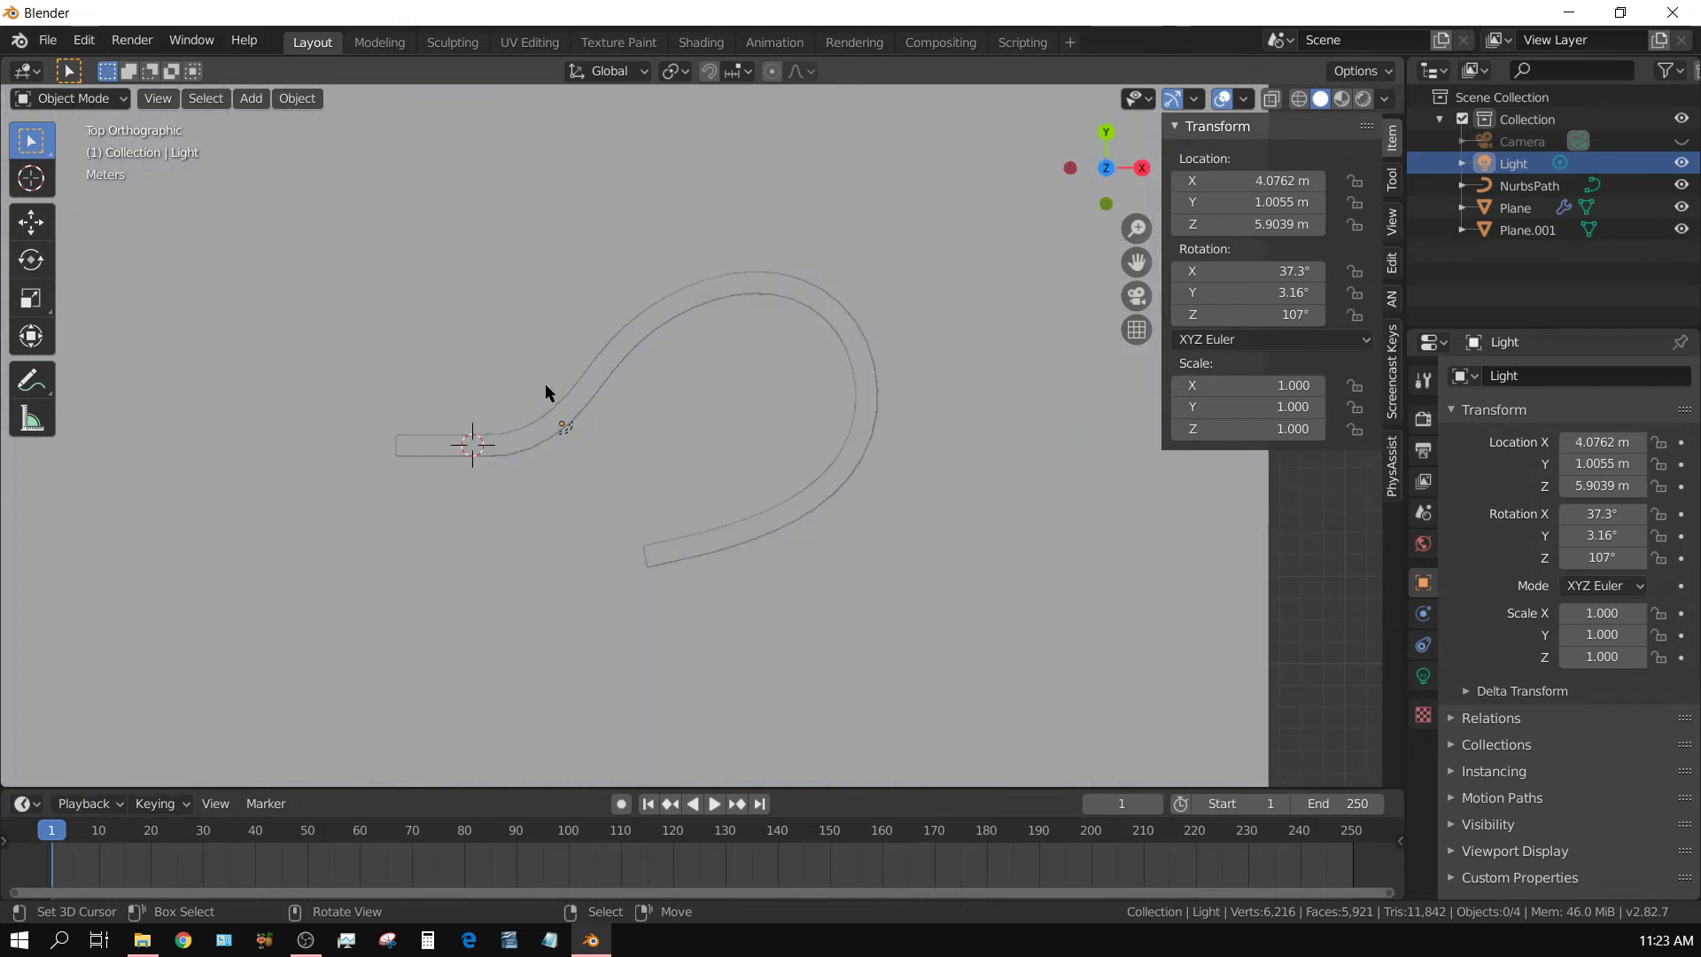
{"action": "left_click", "coordinate": [1522, 166]}
{"action": "key", "text": "g"}
{"action": "left_click", "coordinate": [771, 559]}
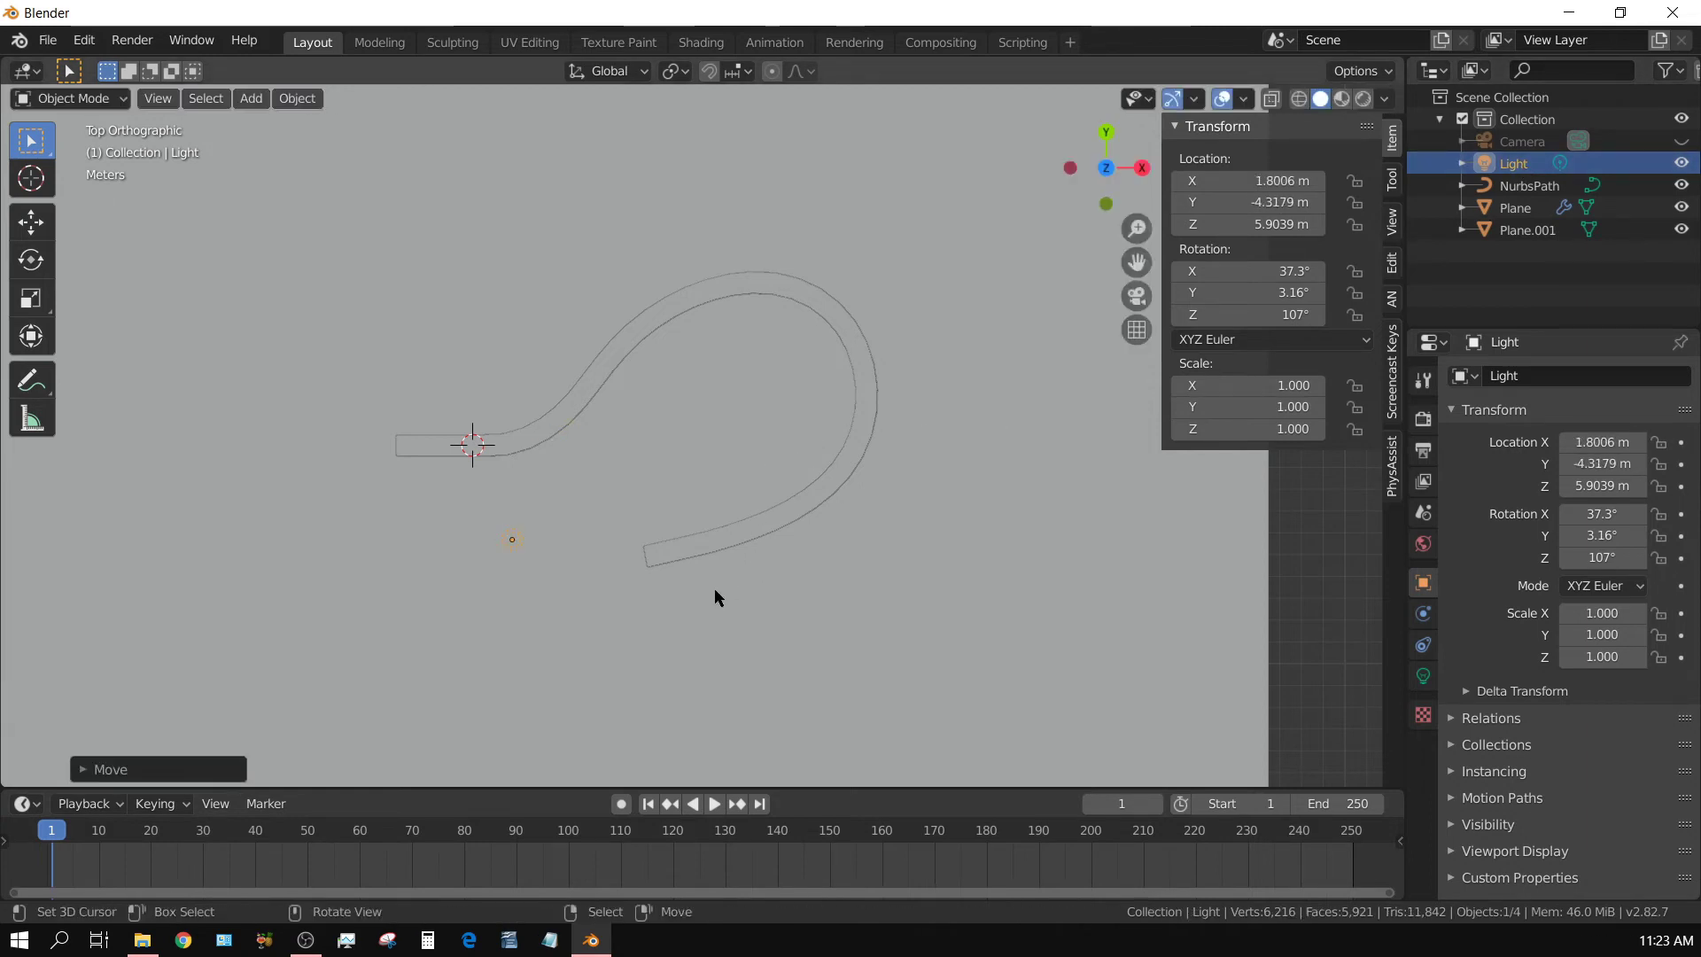
Raise the Light along Z in front view to a height of about 12.2 m
{"action": "key", "text": "KP_1"}
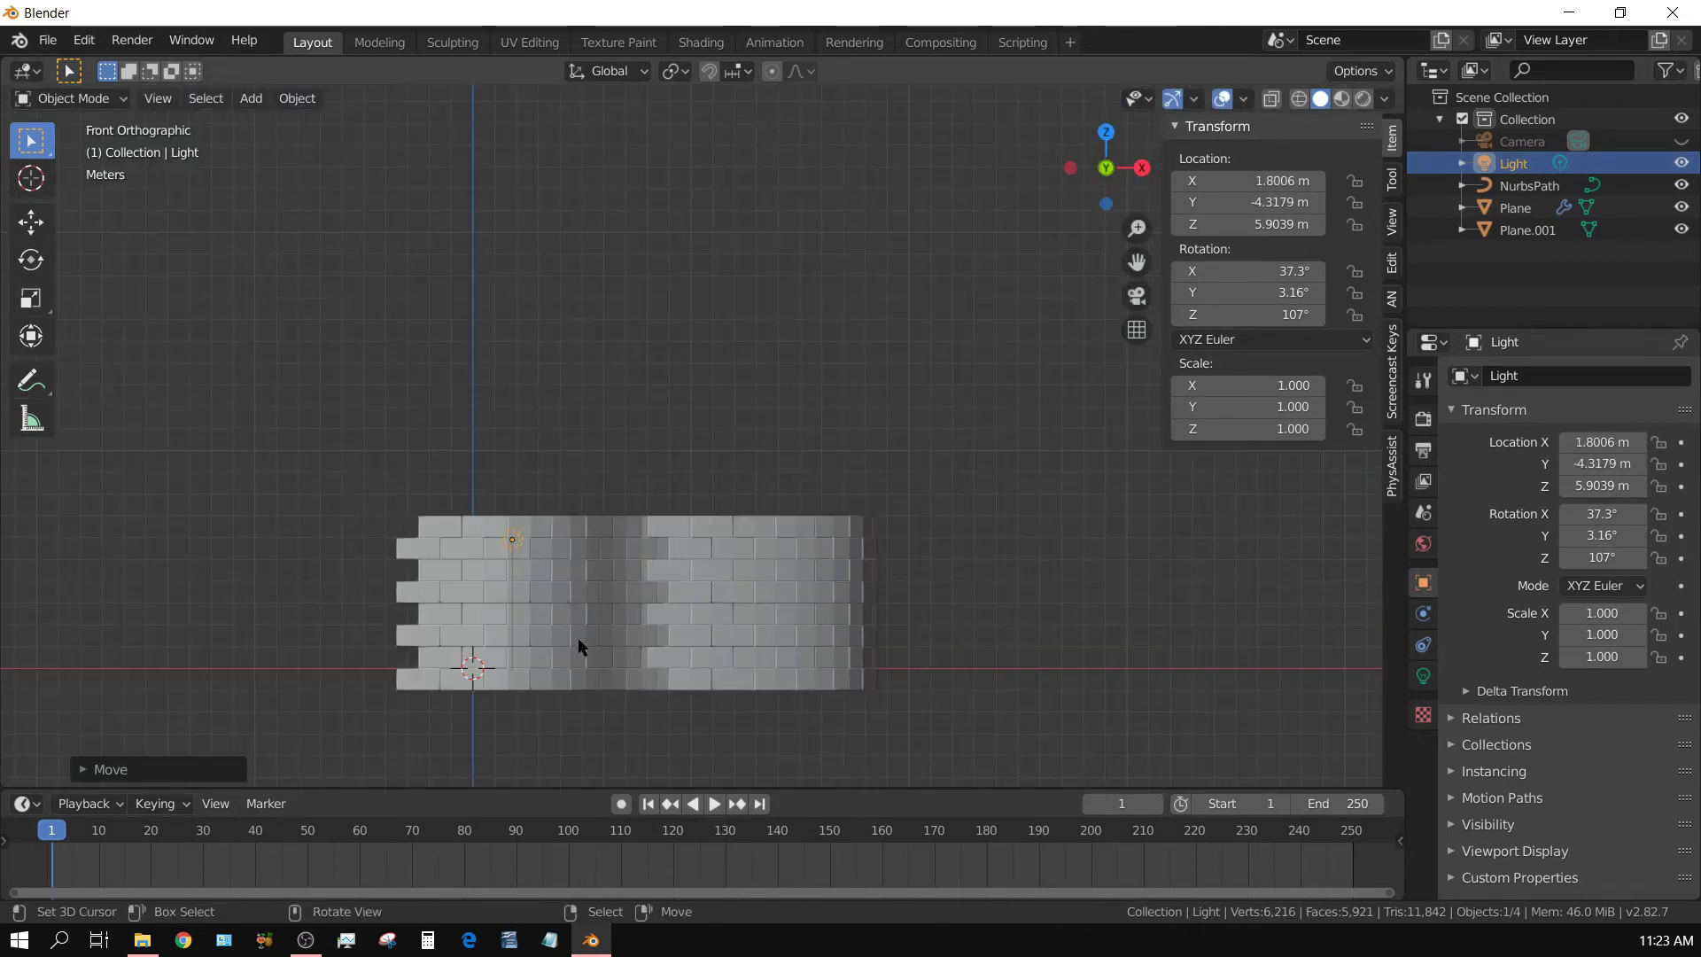
{"action": "key", "text": "g"}
{"action": "key", "text": "z"}
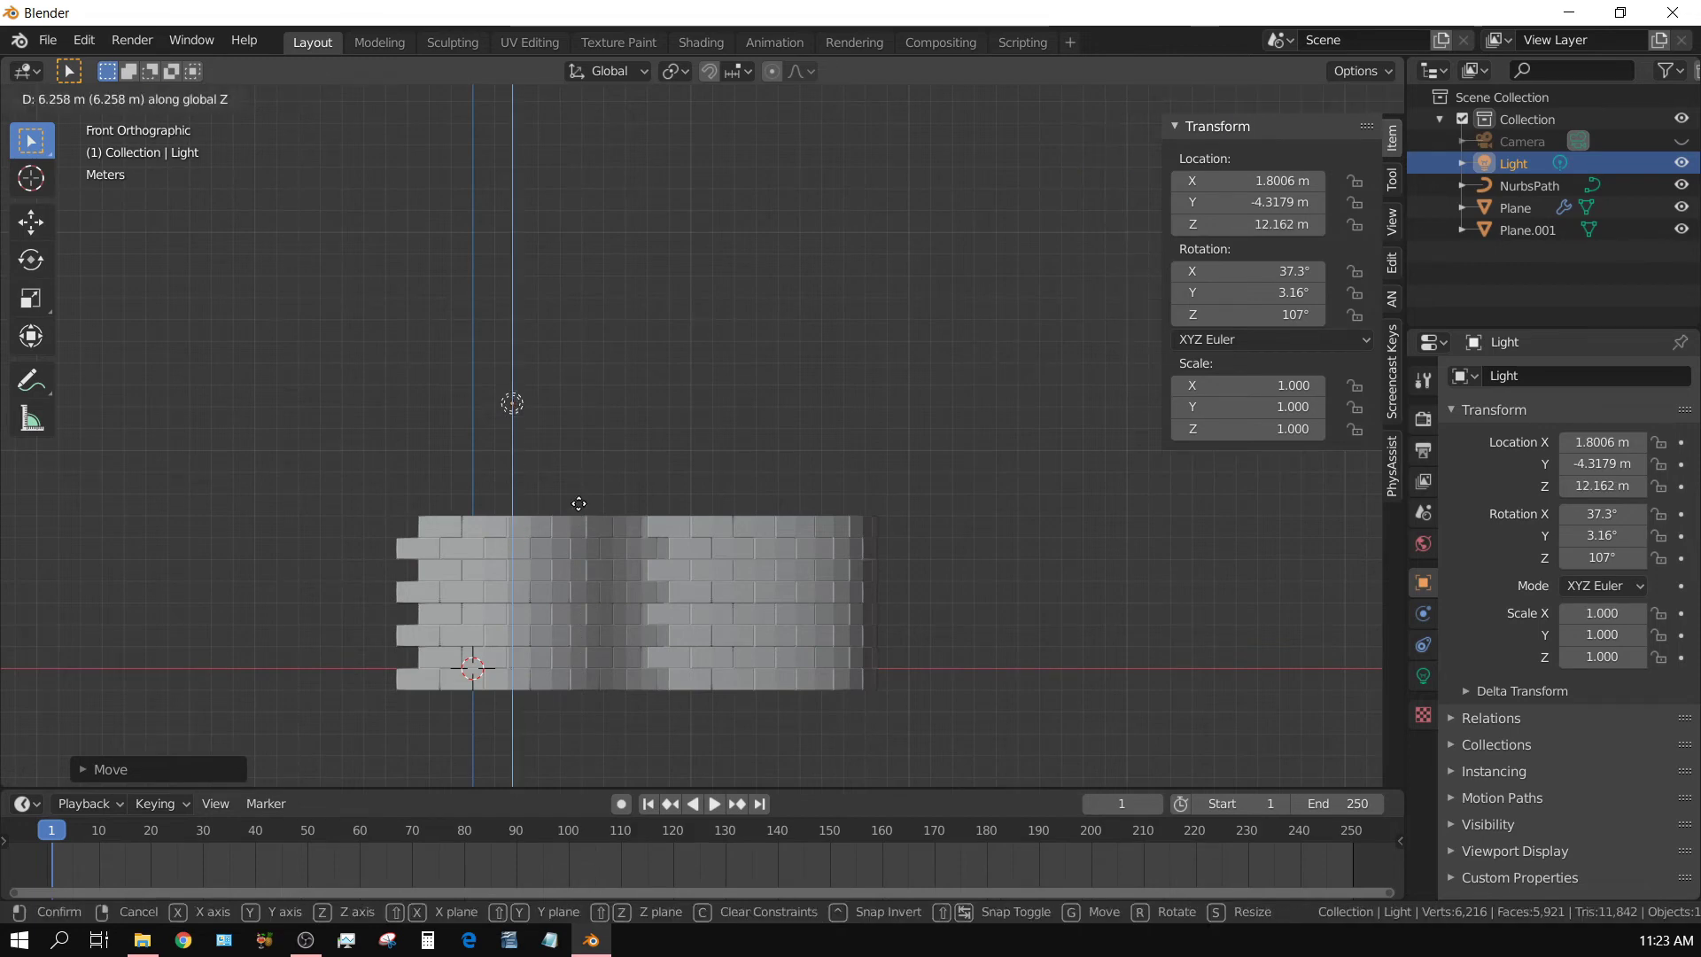
{"action": "left_click", "coordinate": [578, 504]}
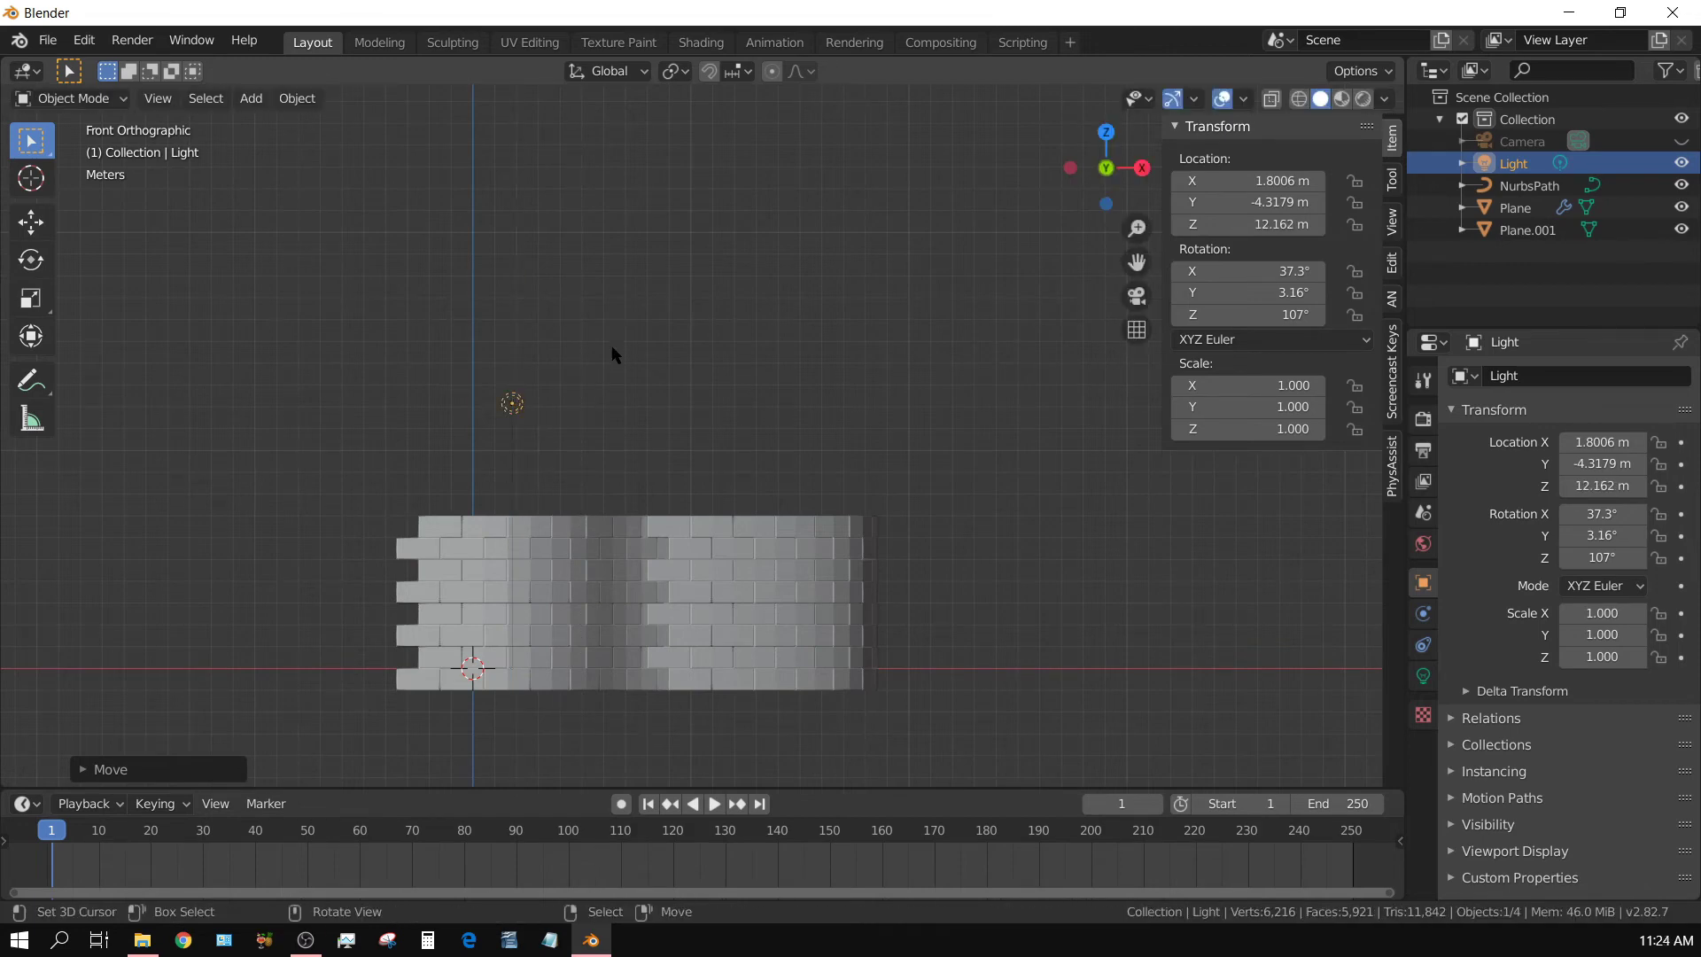
Switch the viewport to rendered shading and set the World background strength to 0
{"action": "left_click", "coordinate": [1364, 98]}
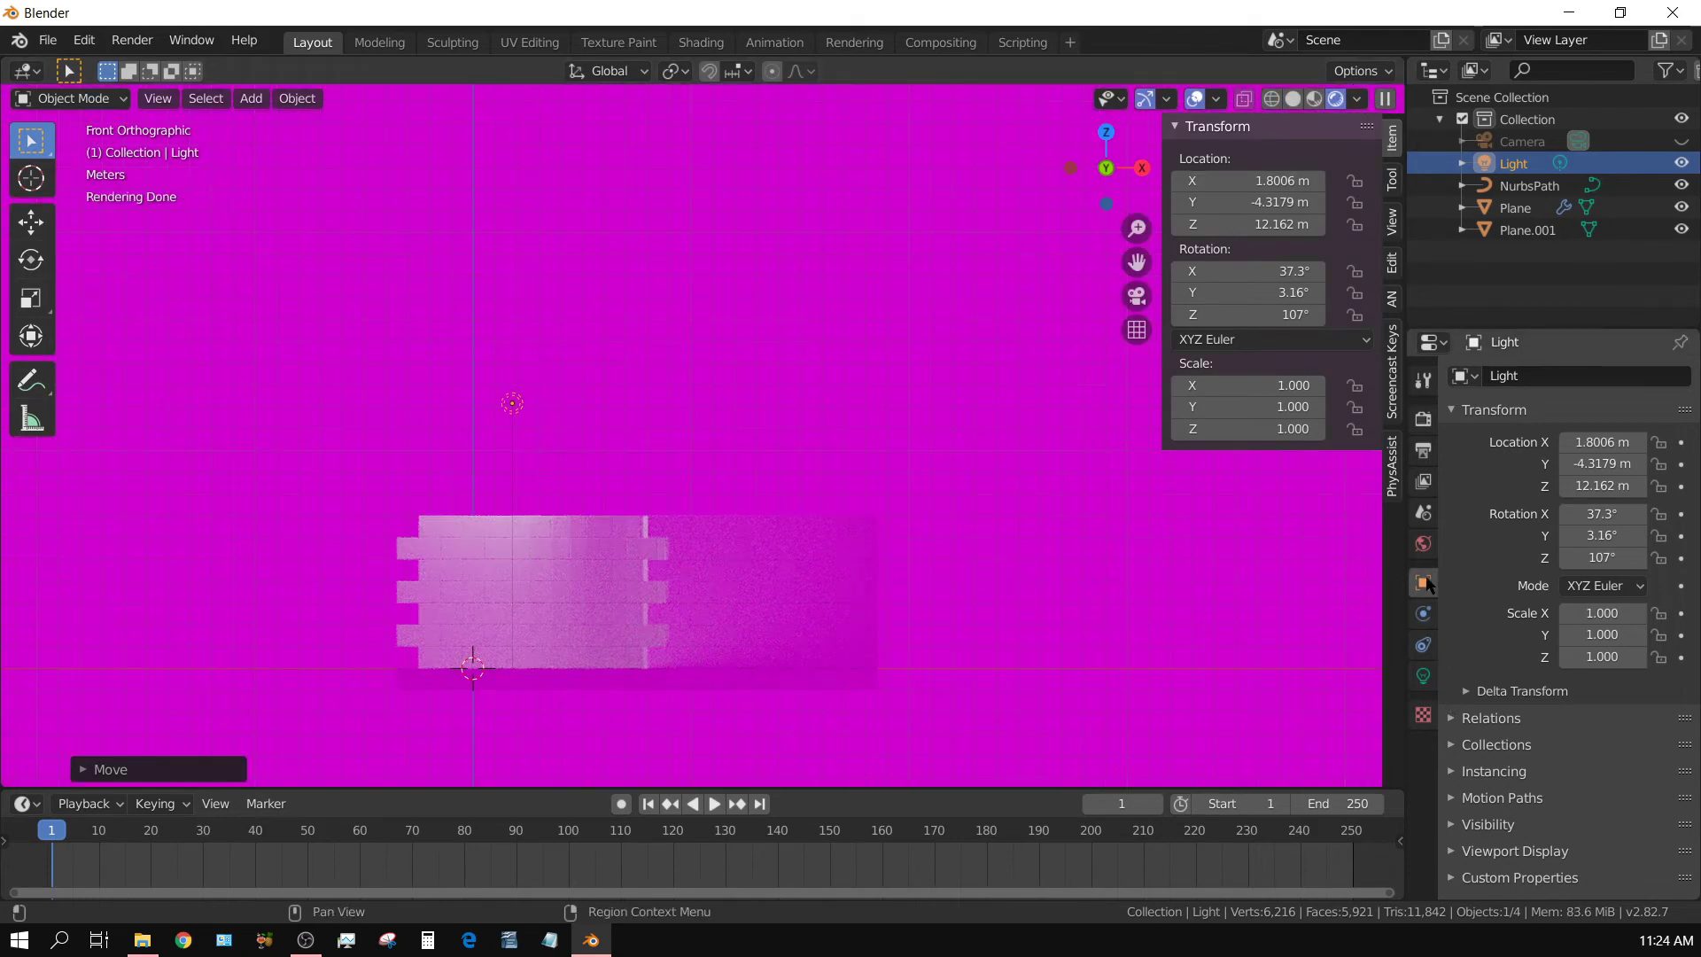
{"action": "left_click", "coordinate": [1424, 543]}
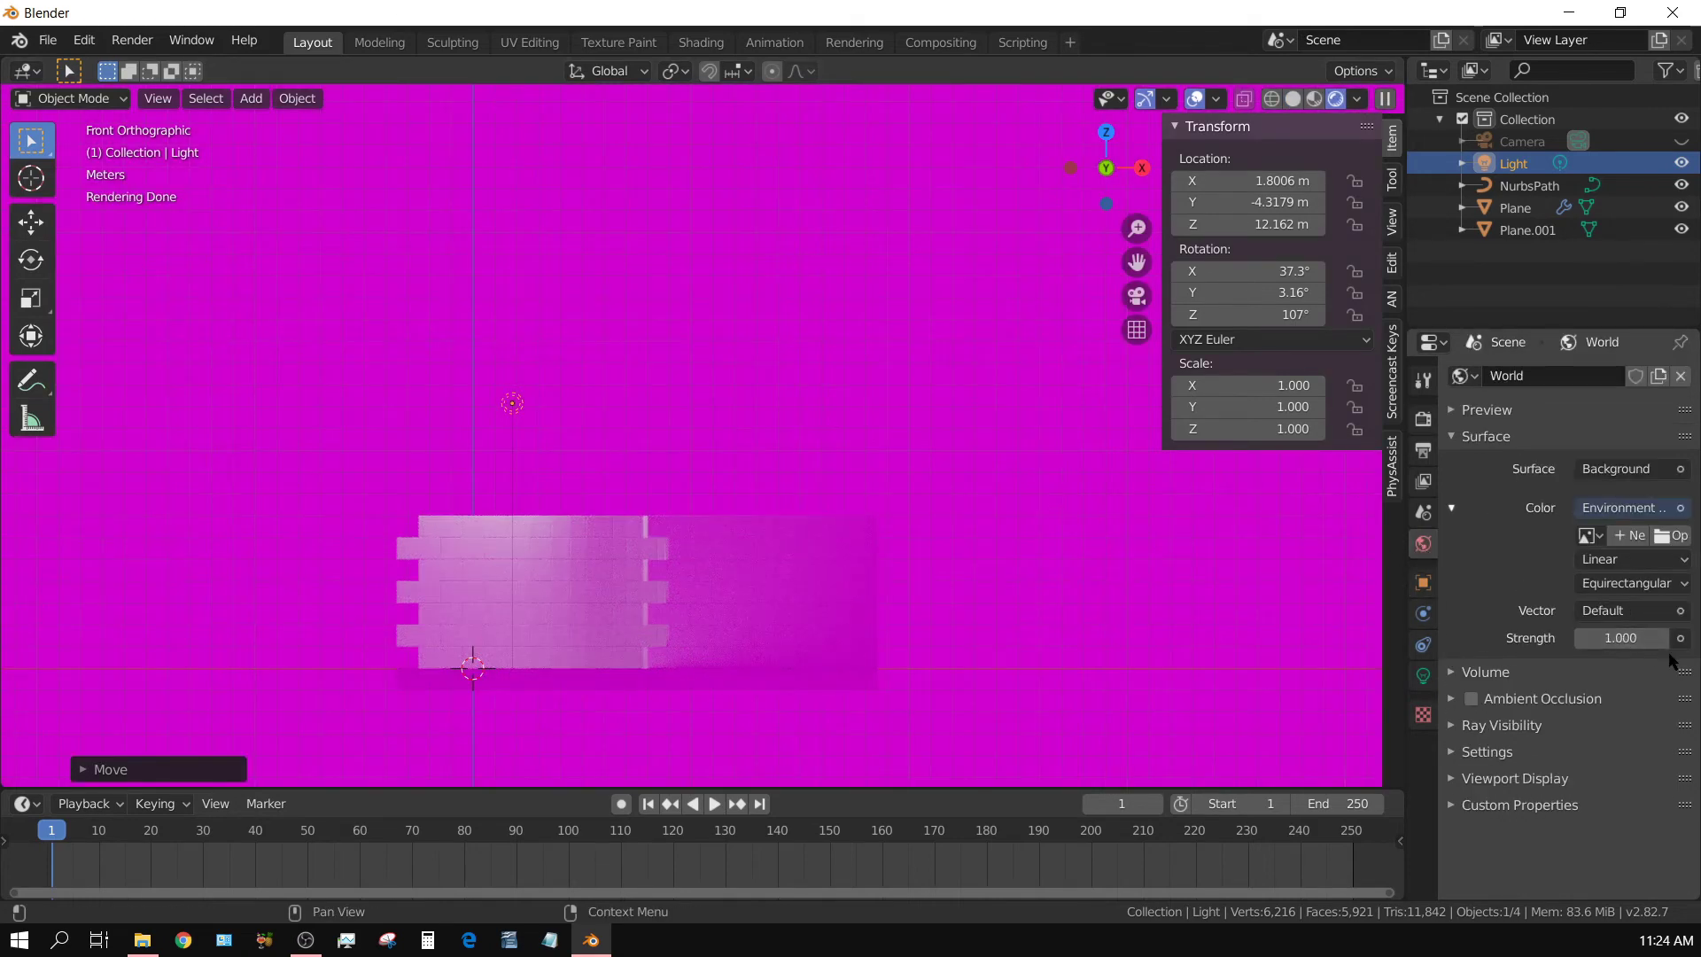
{"action": "key", "text": "BackSpace"}
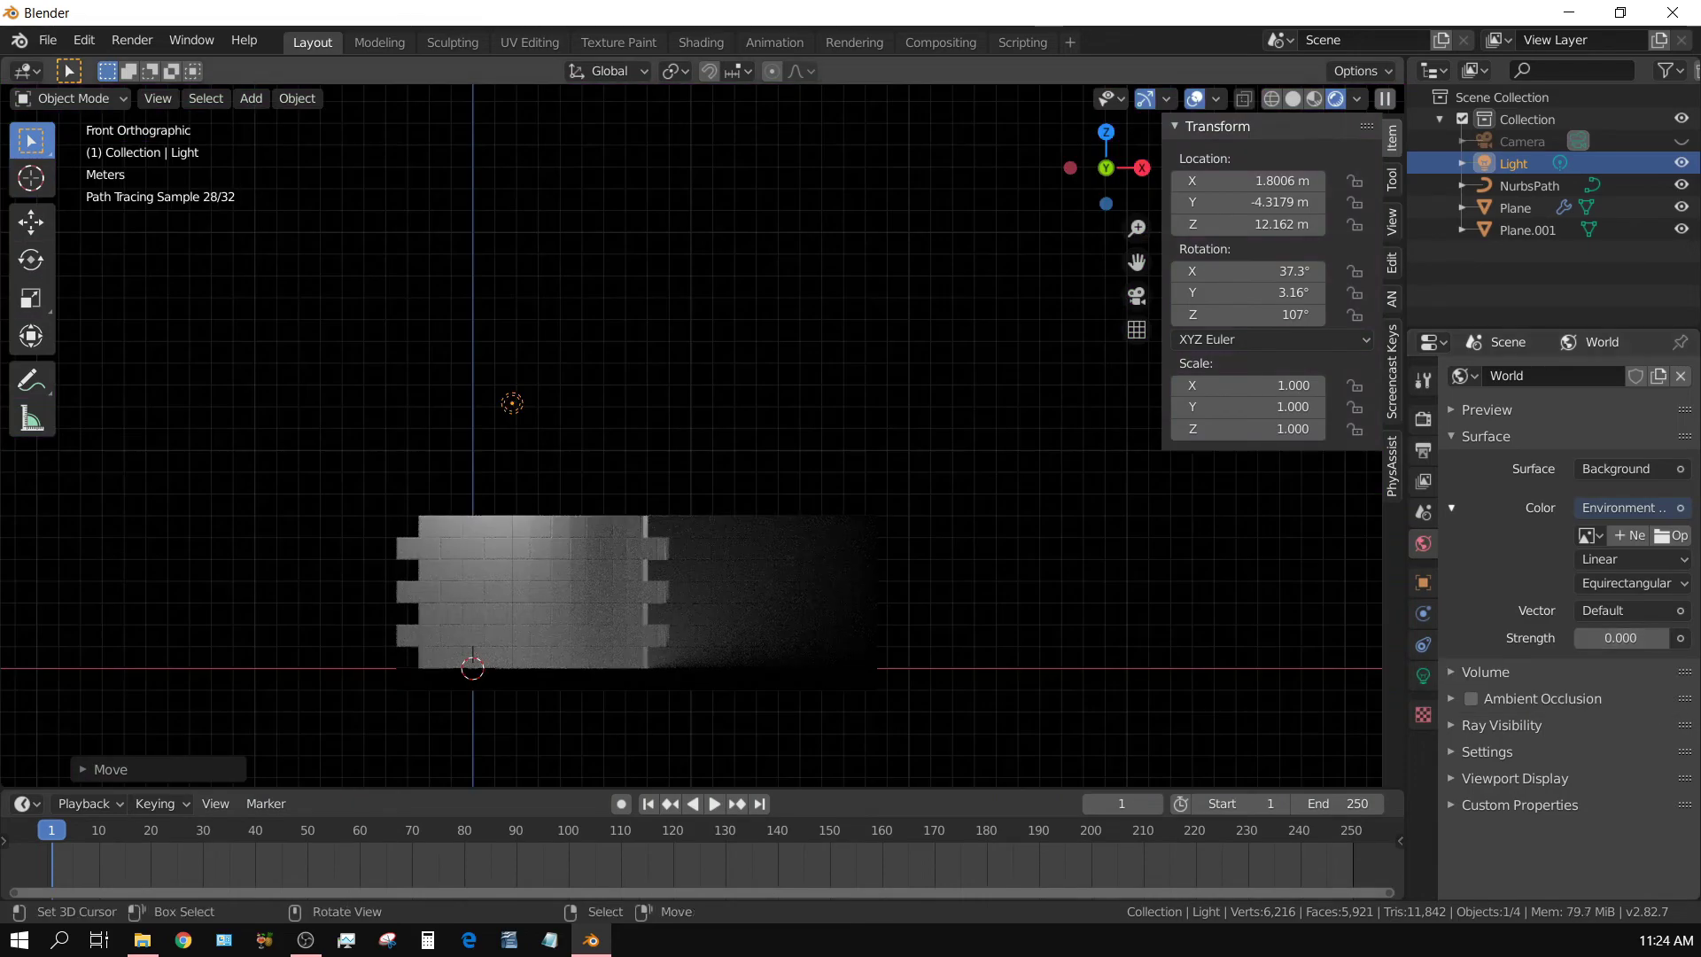
Split the 3D viewport into two stacked areas and turn the upper one into a Shader Editor
{"action": "middle_click_drag", "start_coordinate": [519, 551], "coordinate": [588, 647]}
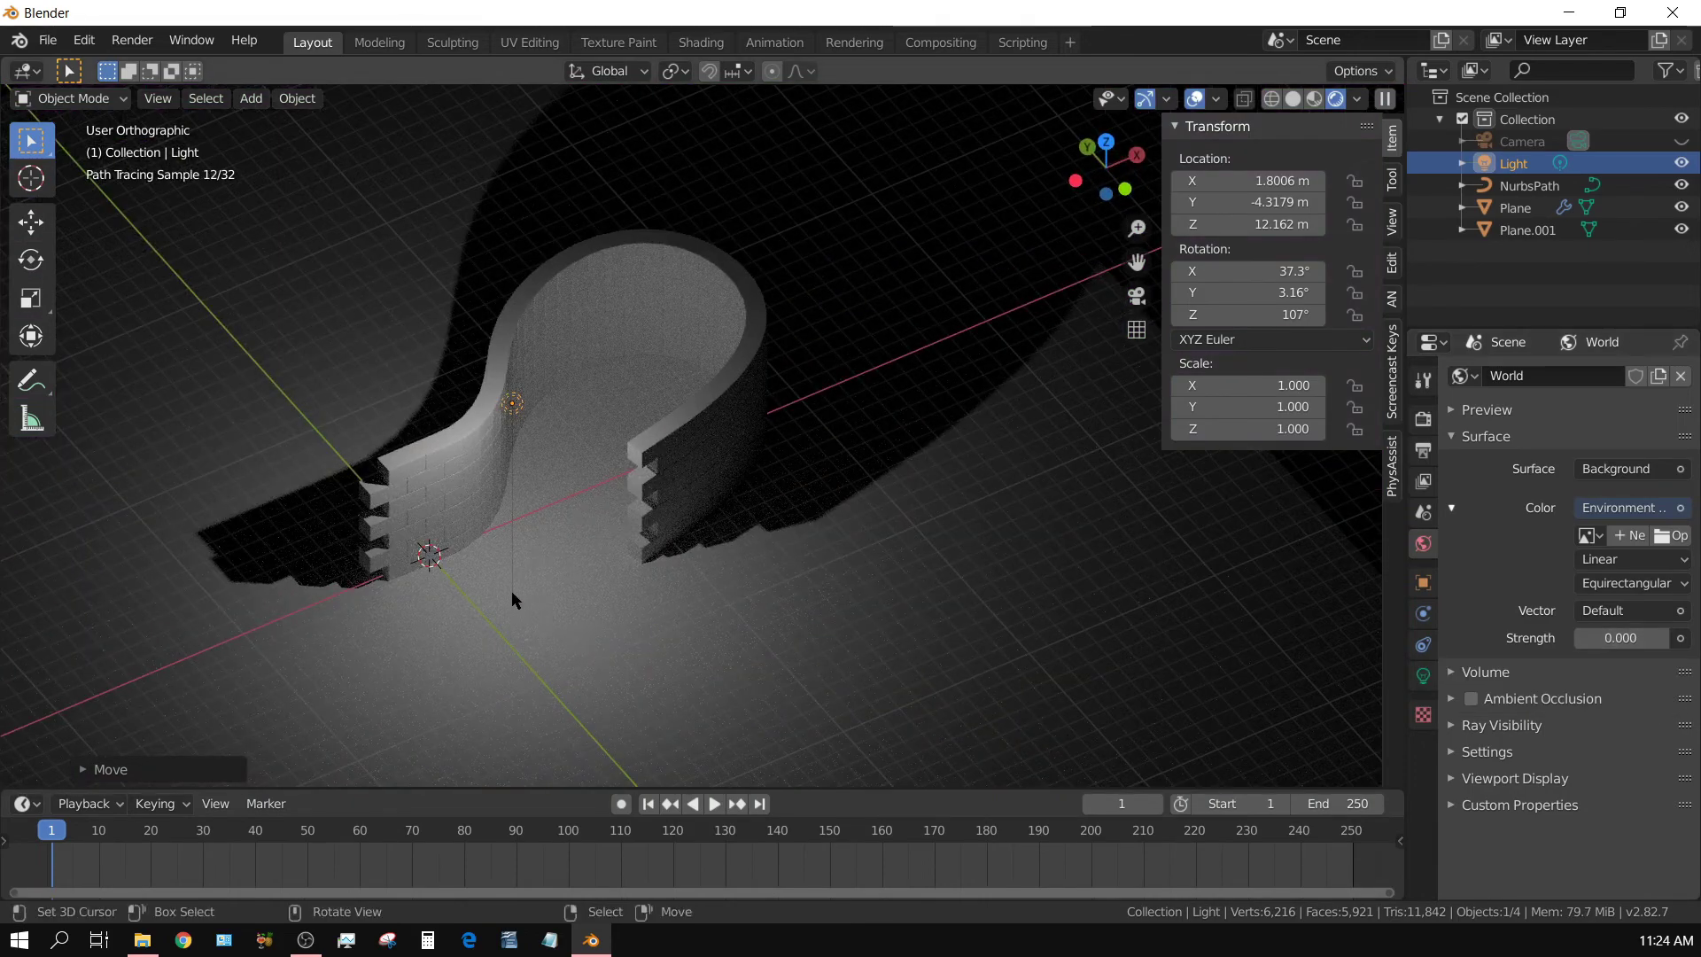
{"action": "scroll", "coordinate": [513, 591], "scroll_direction": "up", "scroll_amount": 3}
{"action": "scroll", "coordinate": [513, 591], "scroll_direction": "down", "scroll_amount": 2}
{"action": "mouse_move", "coordinate": [697, 596]}
{"action": "middle_mouse_down", "text": "shift"}
{"action": "mouse_move", "coordinate": [816, 622]}
{"action": "mouse_move", "coordinate": [619, 464]}
{"action": "middle_mouse_up", "text": "shift"}
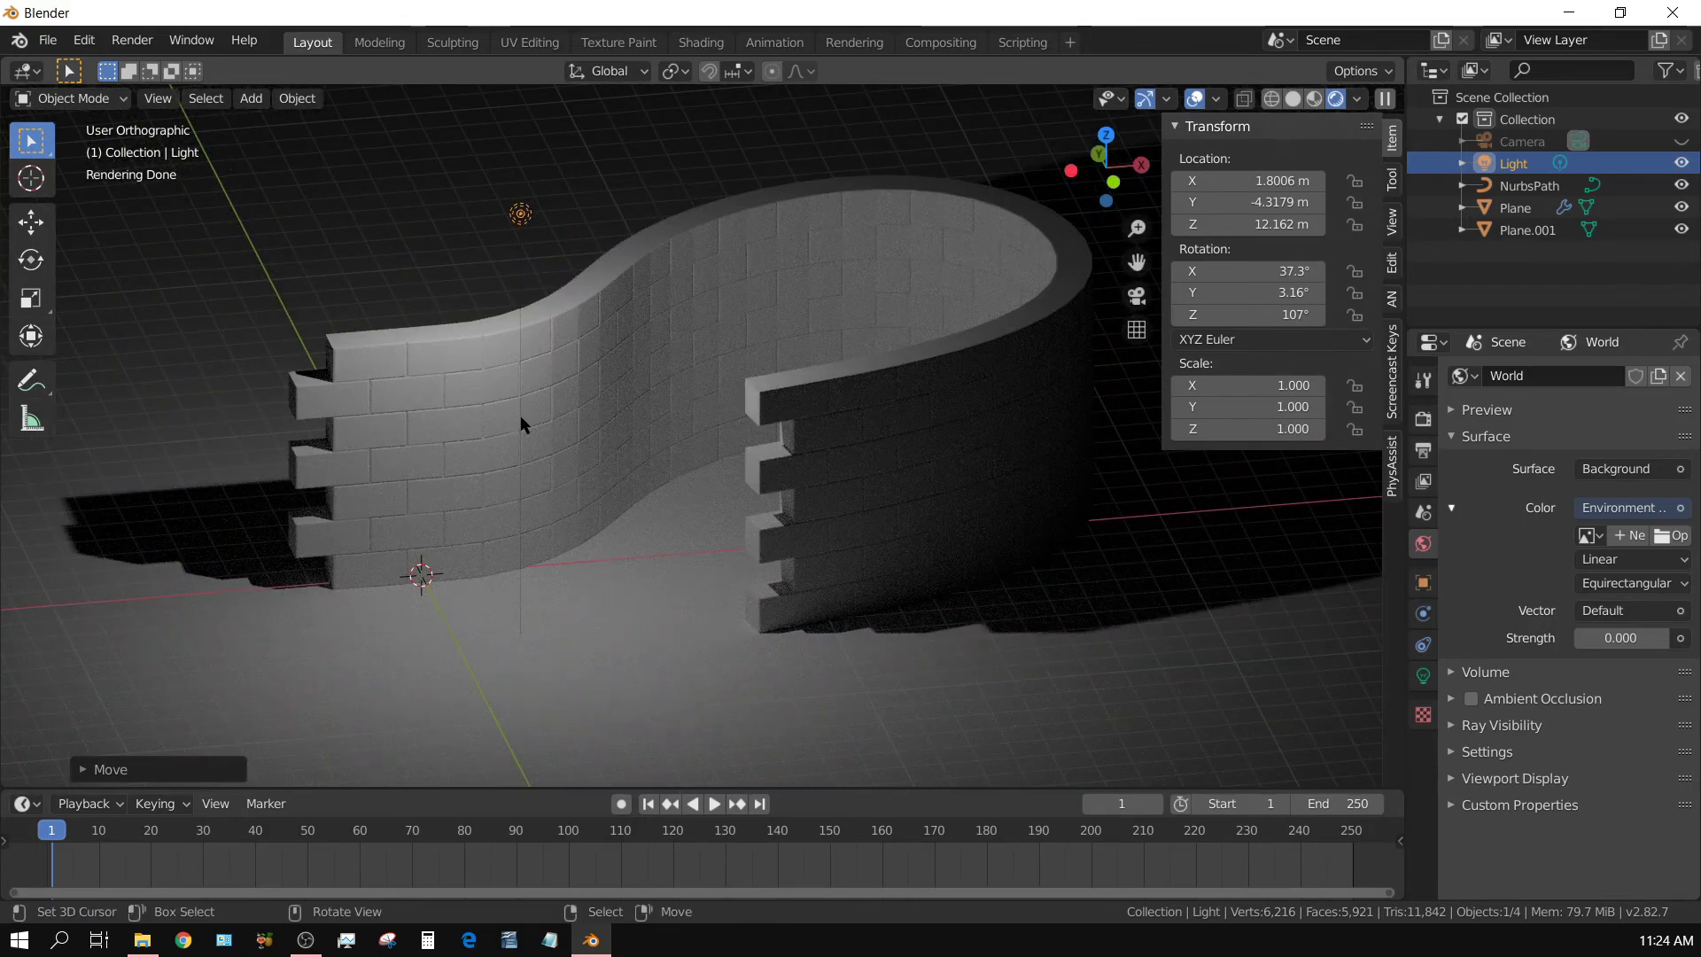
{"action": "scroll", "coordinate": [523, 421], "scroll_direction": "up", "scroll_amount": 1}
{"action": "scroll", "coordinate": [531, 433], "scroll_direction": "up", "scroll_amount": 1}
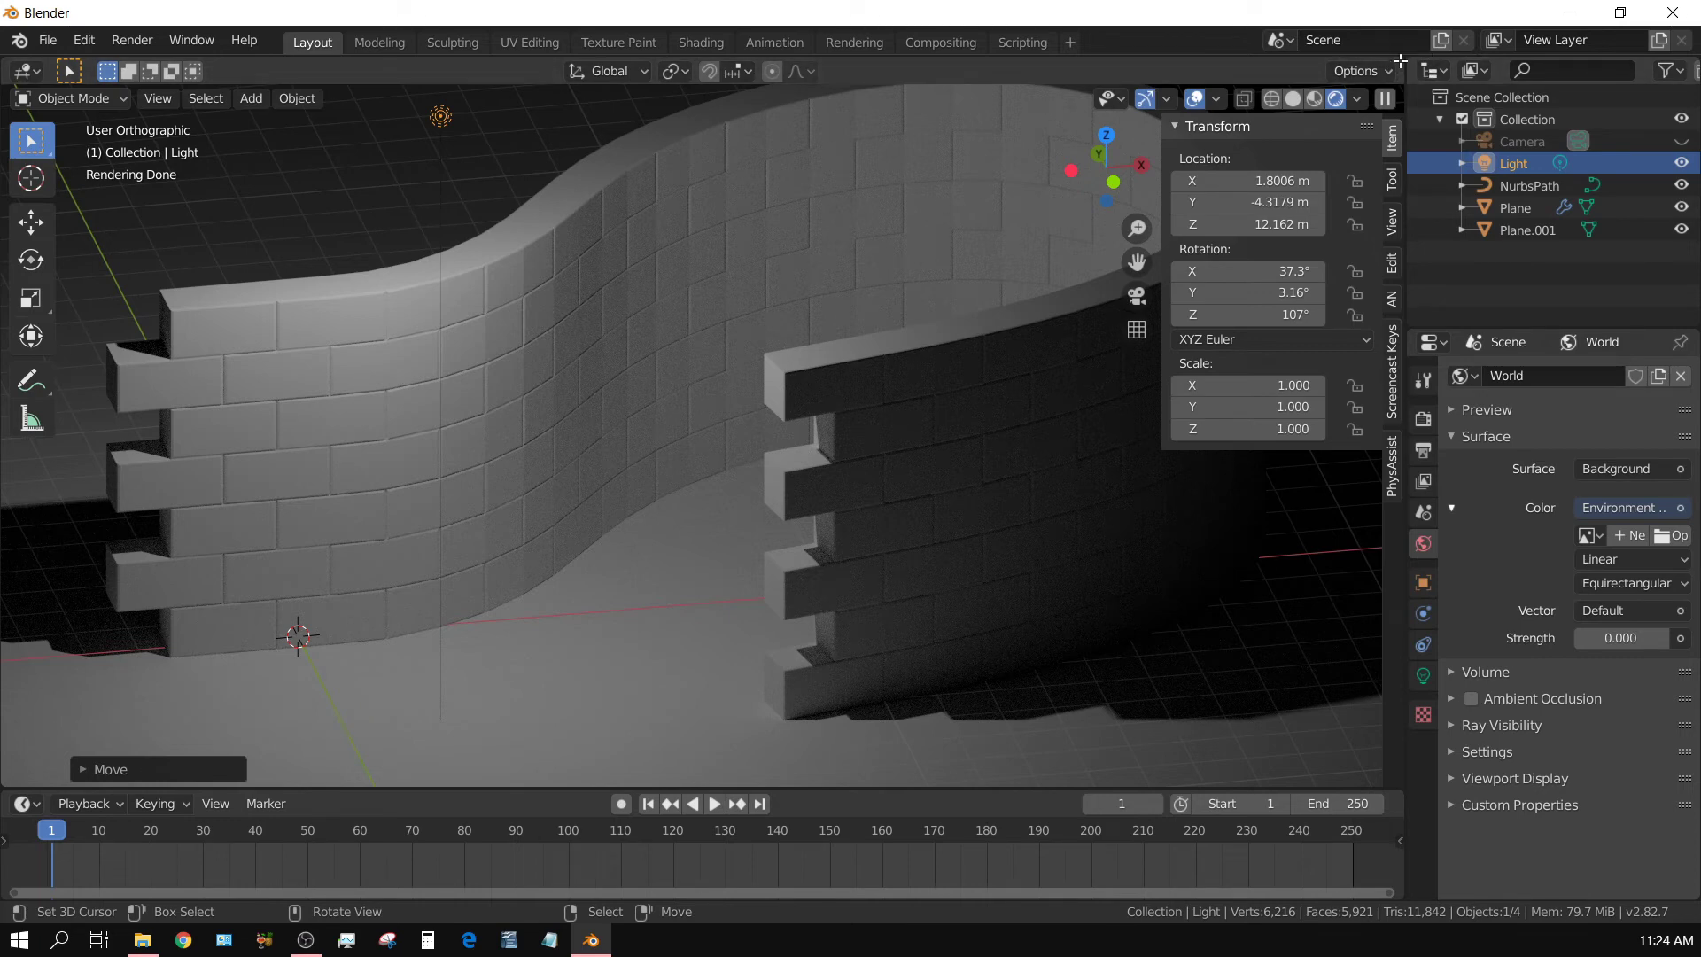
{"action": "left_click_drag", "start_coordinate": [1400, 61], "coordinate": [1412, 394]}
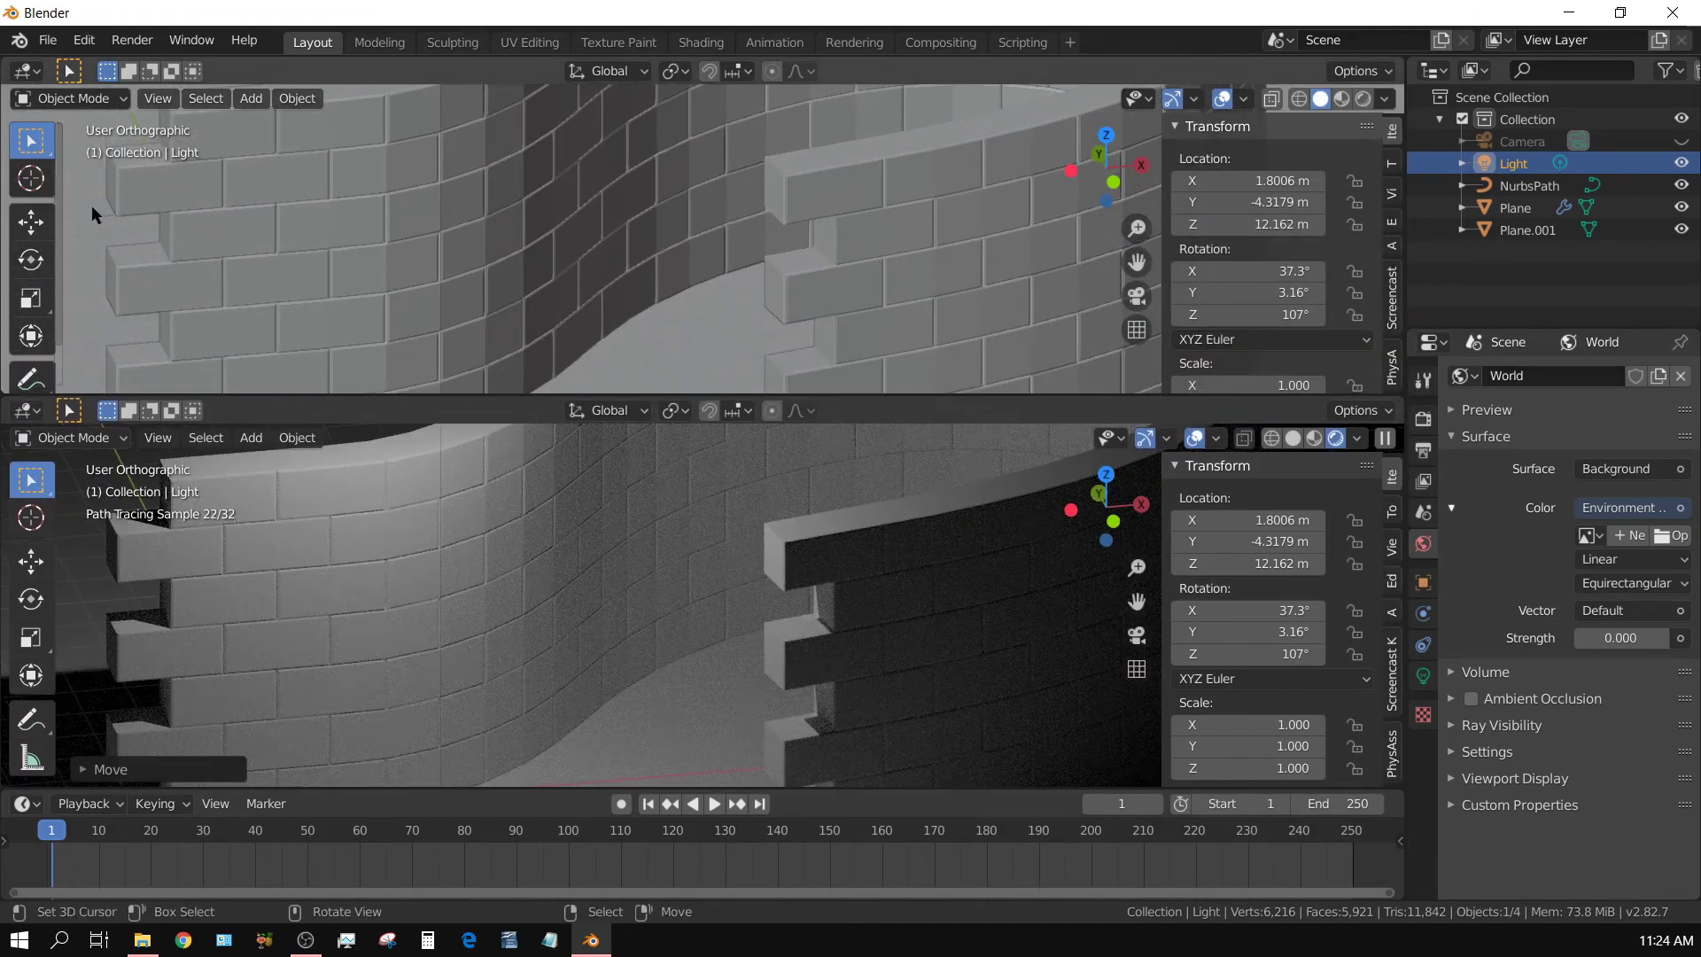
{"action": "left_click", "coordinate": [29, 71]}
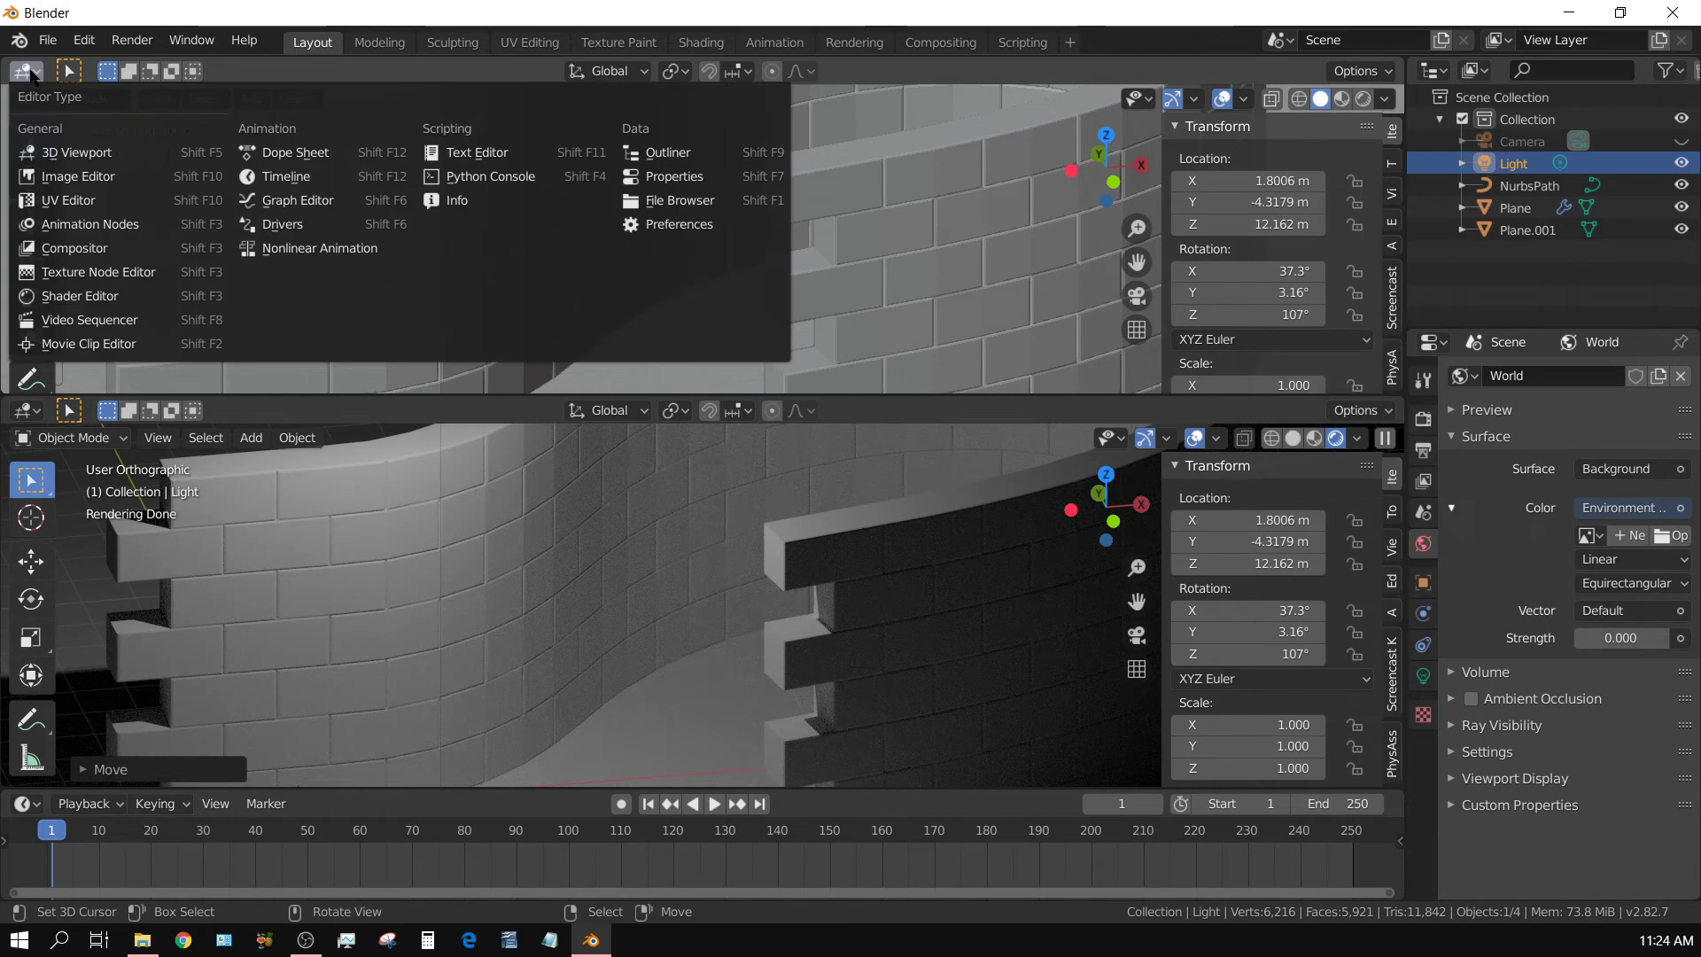
{"action": "left_click", "coordinate": [74, 299]}
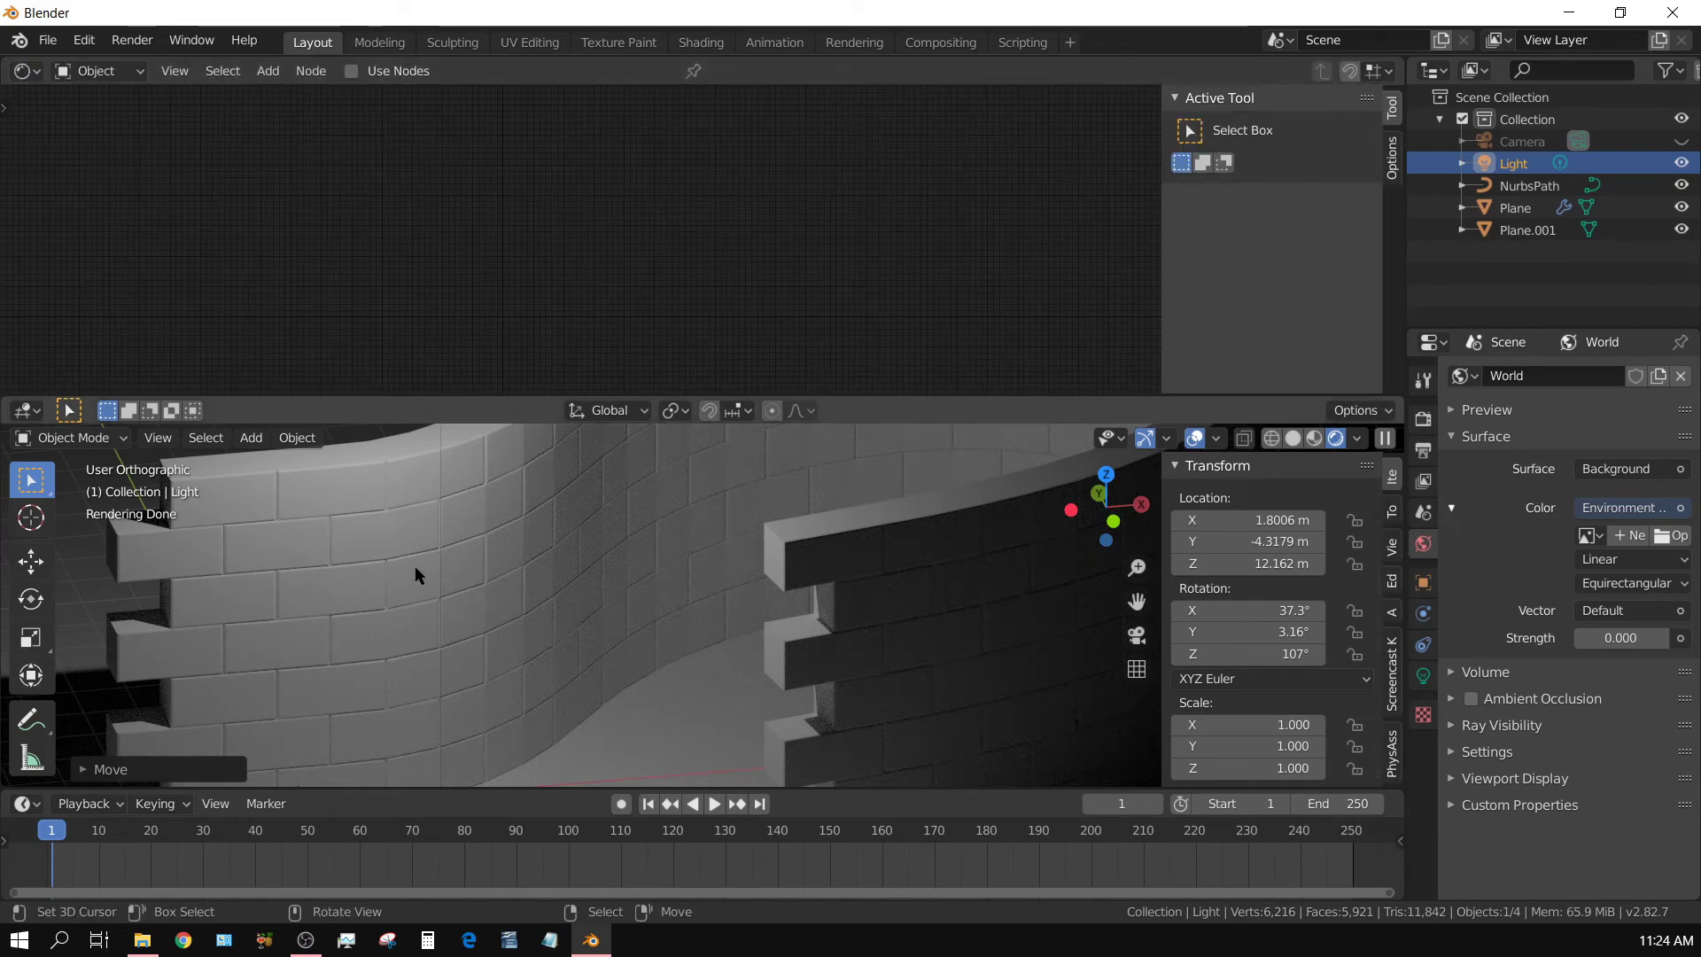
Select the brick wall and create a new material for it
{"action": "left_click", "coordinate": [376, 559]}
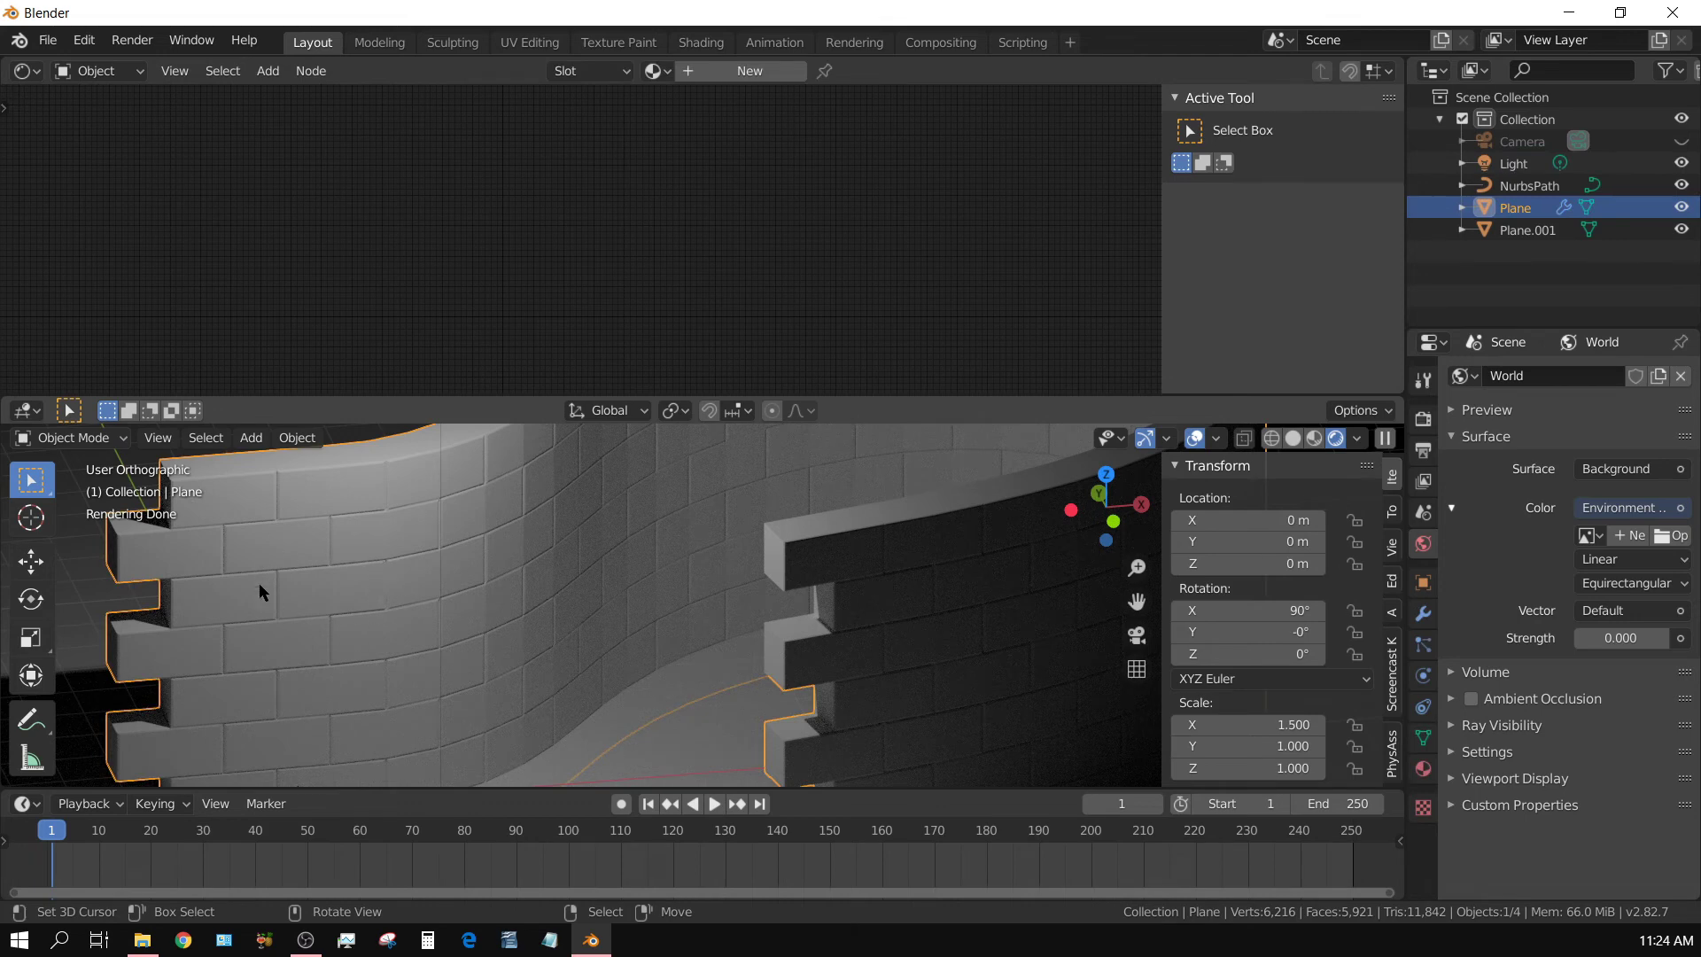
{"action": "left_click", "coordinate": [1424, 769]}
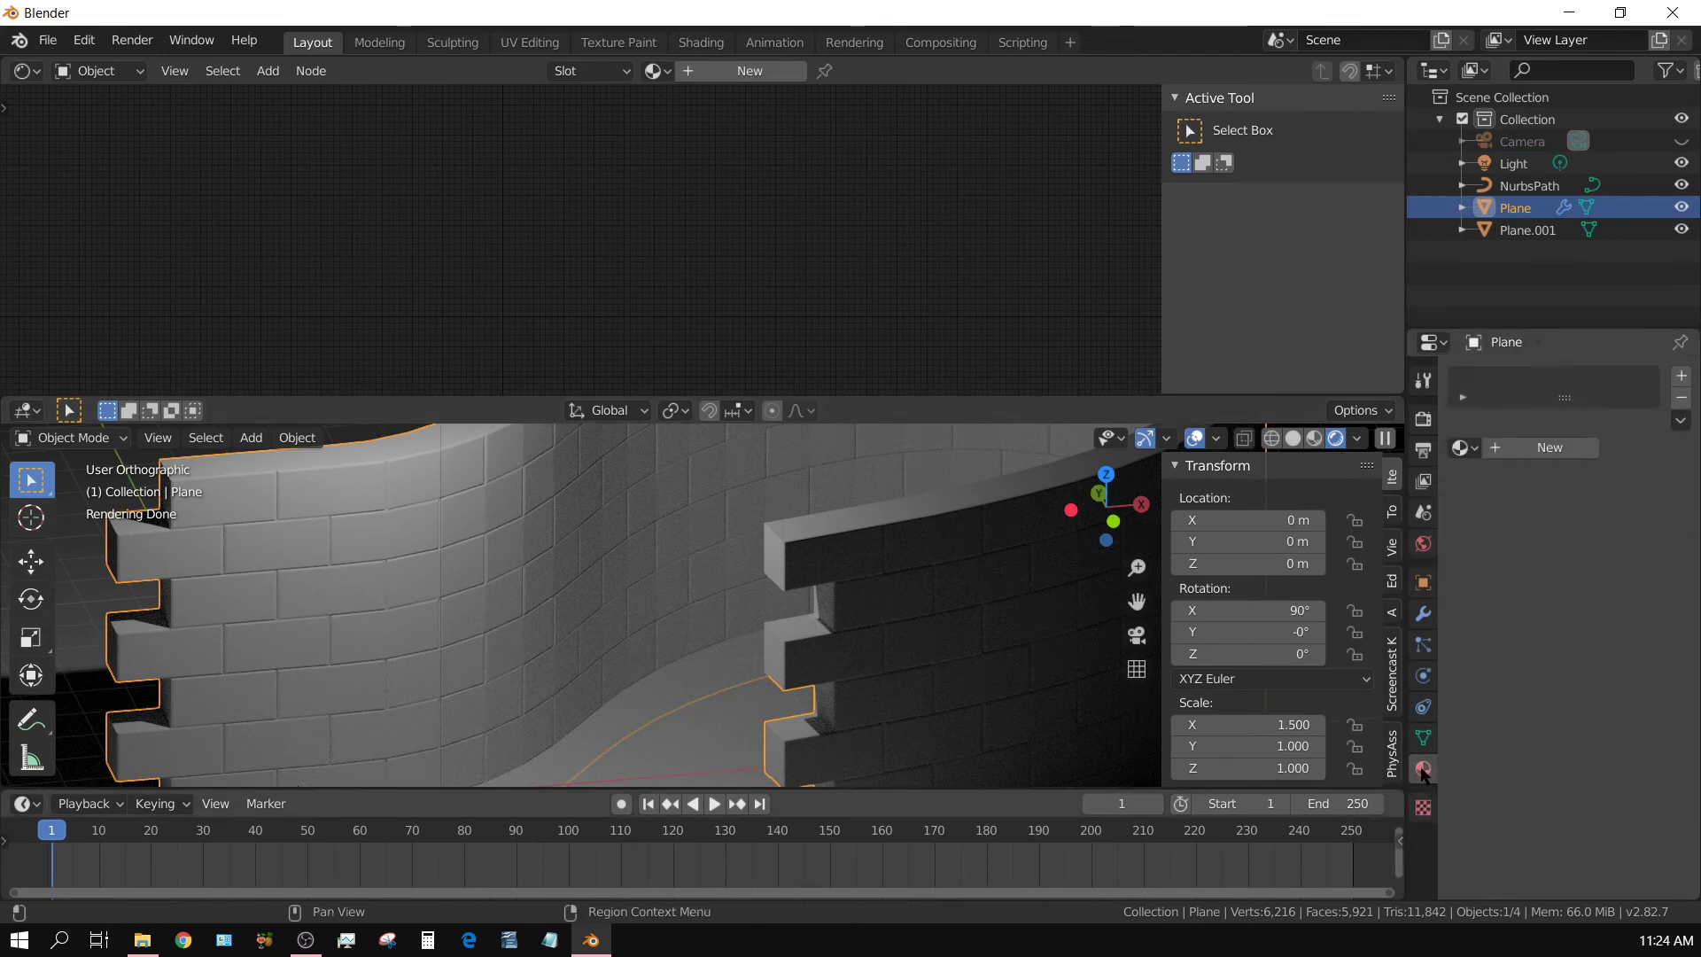
{"action": "left_click", "coordinate": [1550, 448]}
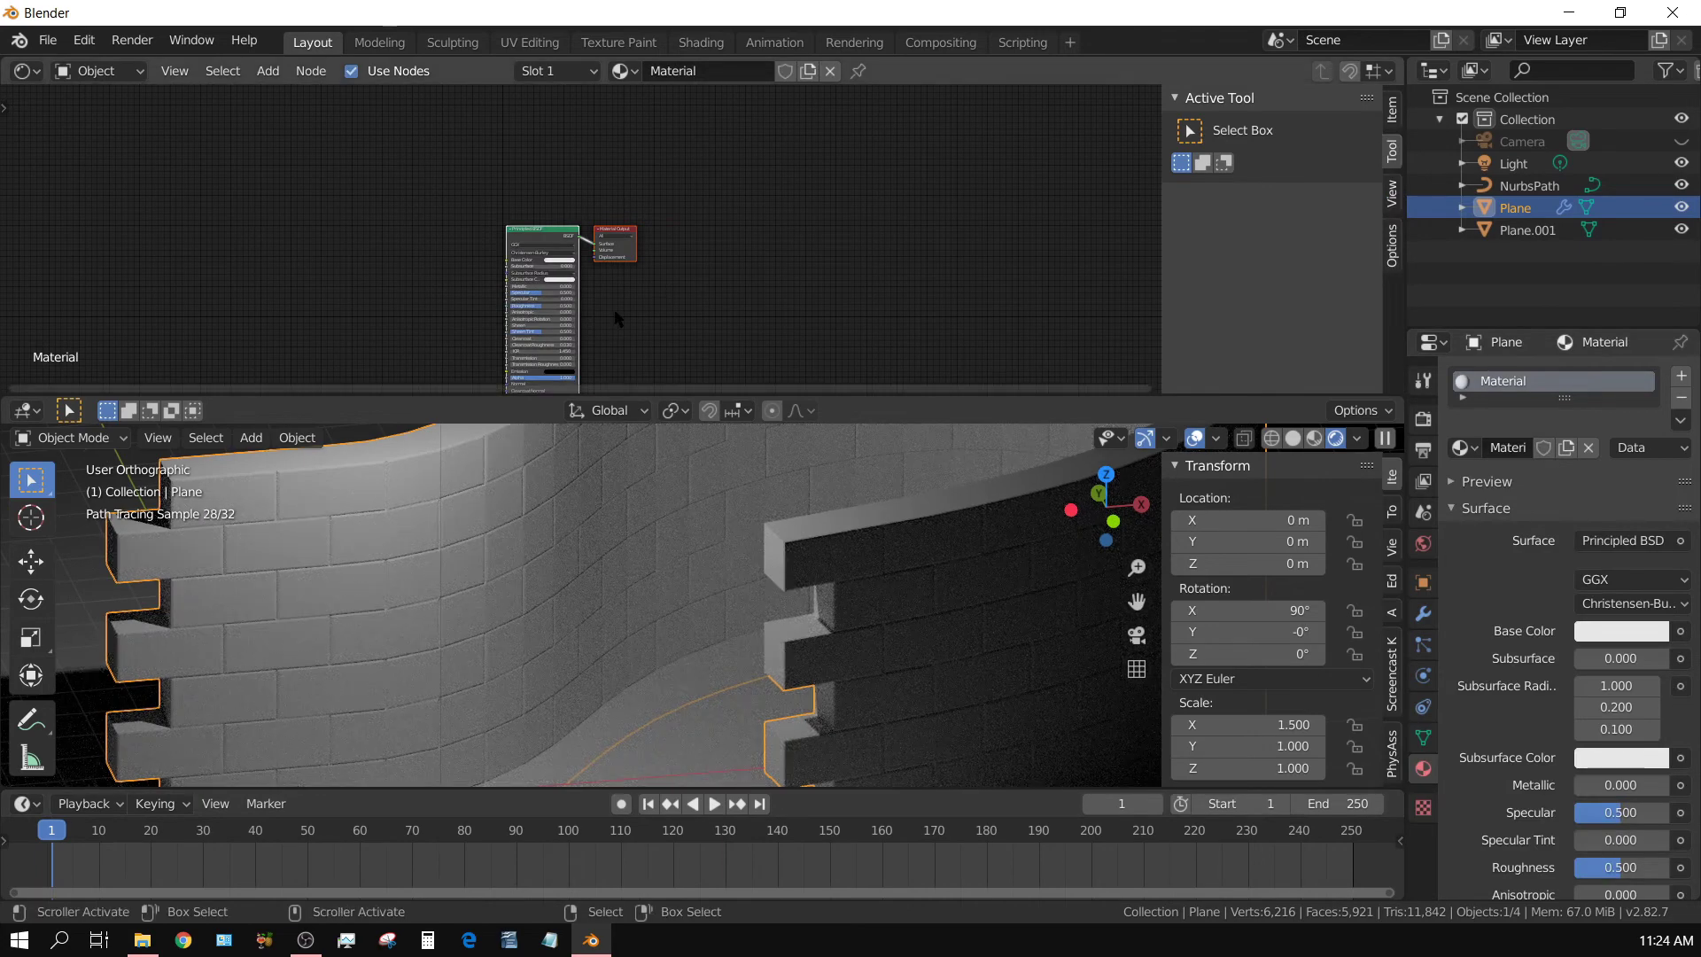
Darken the wall material's Base Color to a grey of value 0.496 and set its Roughness to 0.827
{"action": "scroll", "coordinate": [621, 321], "scroll_direction": "up", "scroll_amount": 4}
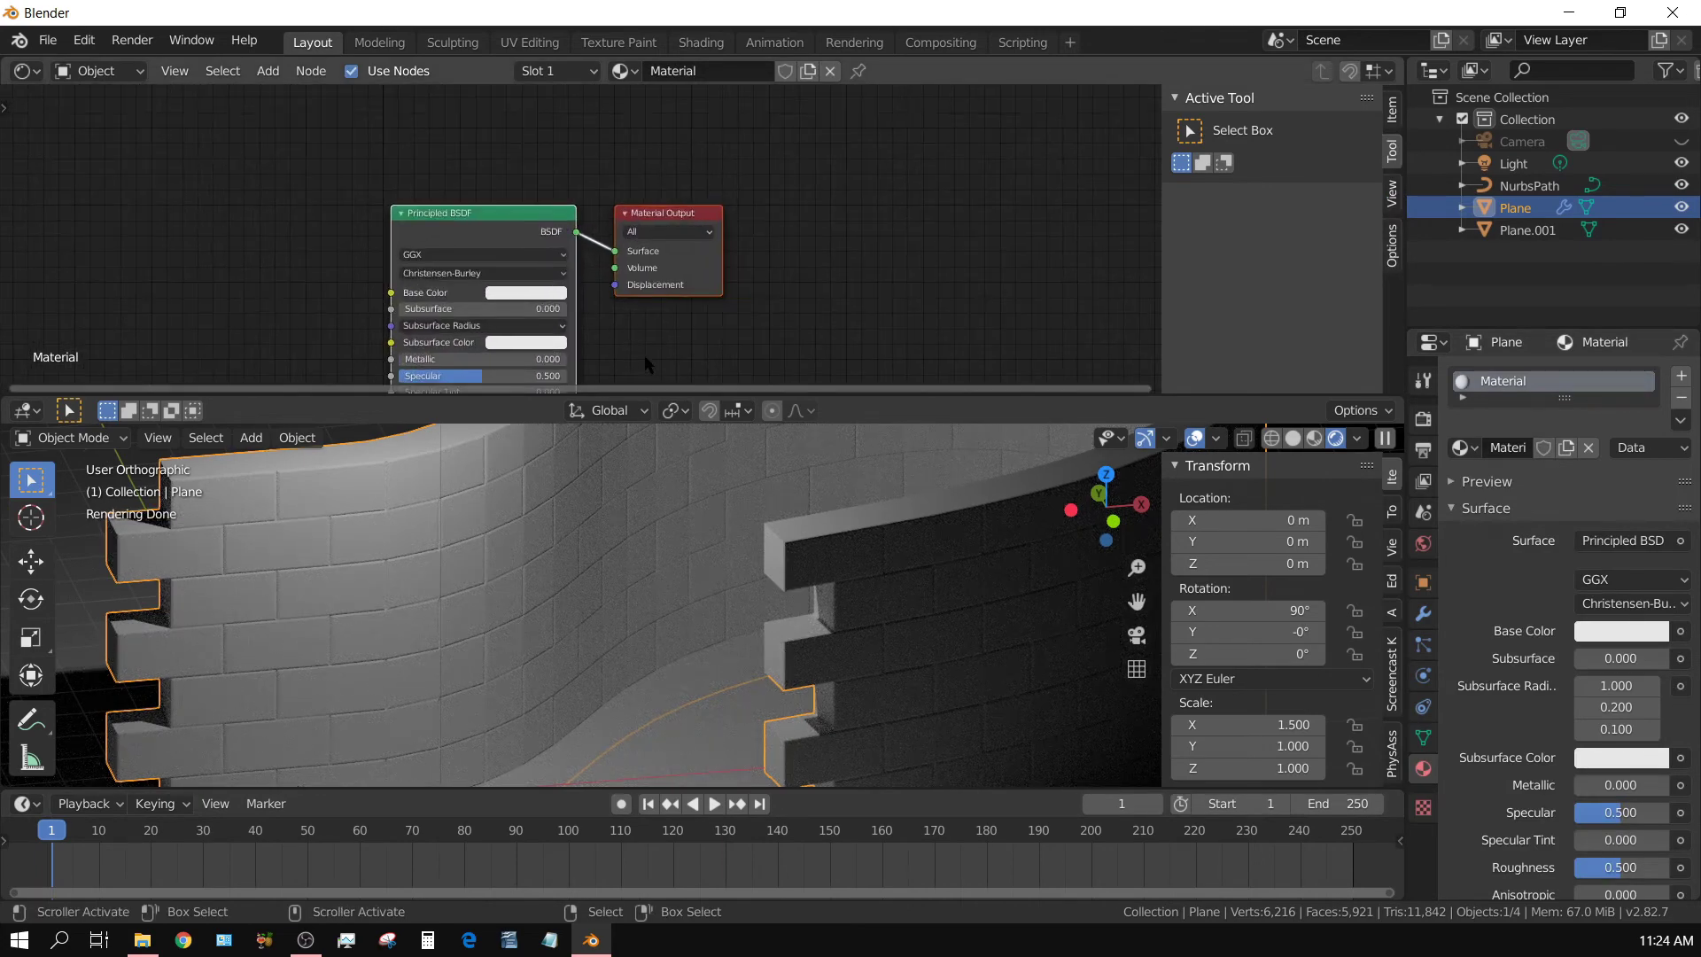
{"action": "left_click", "coordinate": [537, 293]}
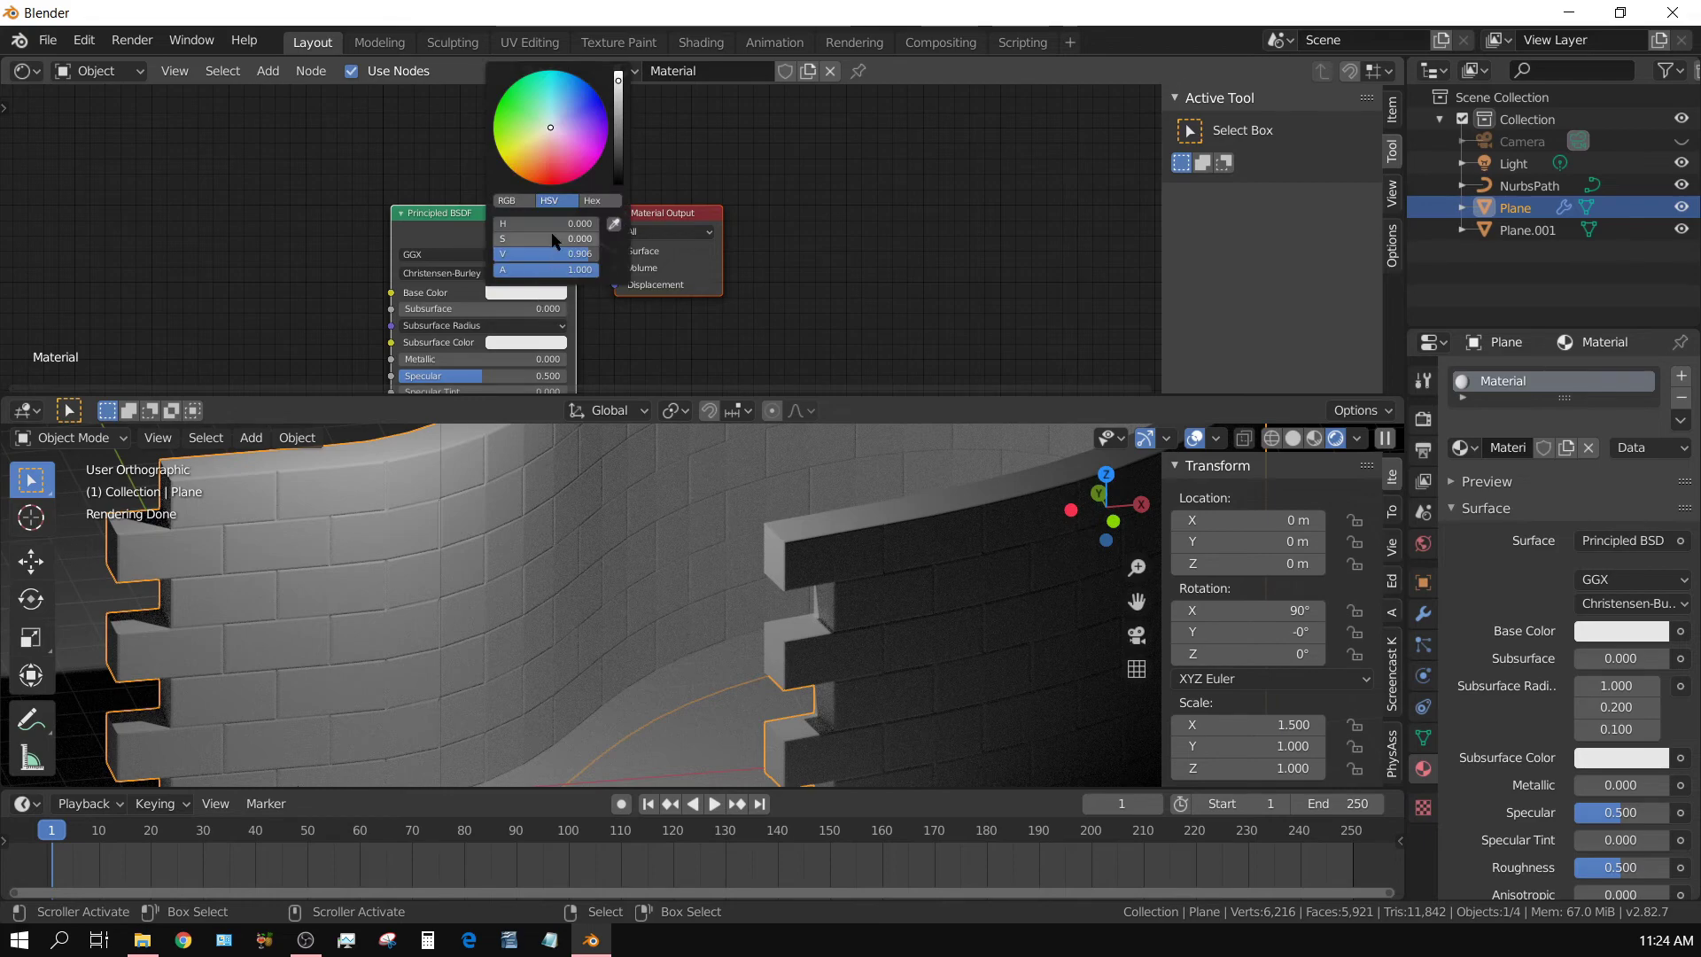
{"action": "left_click", "coordinate": [619, 142]}
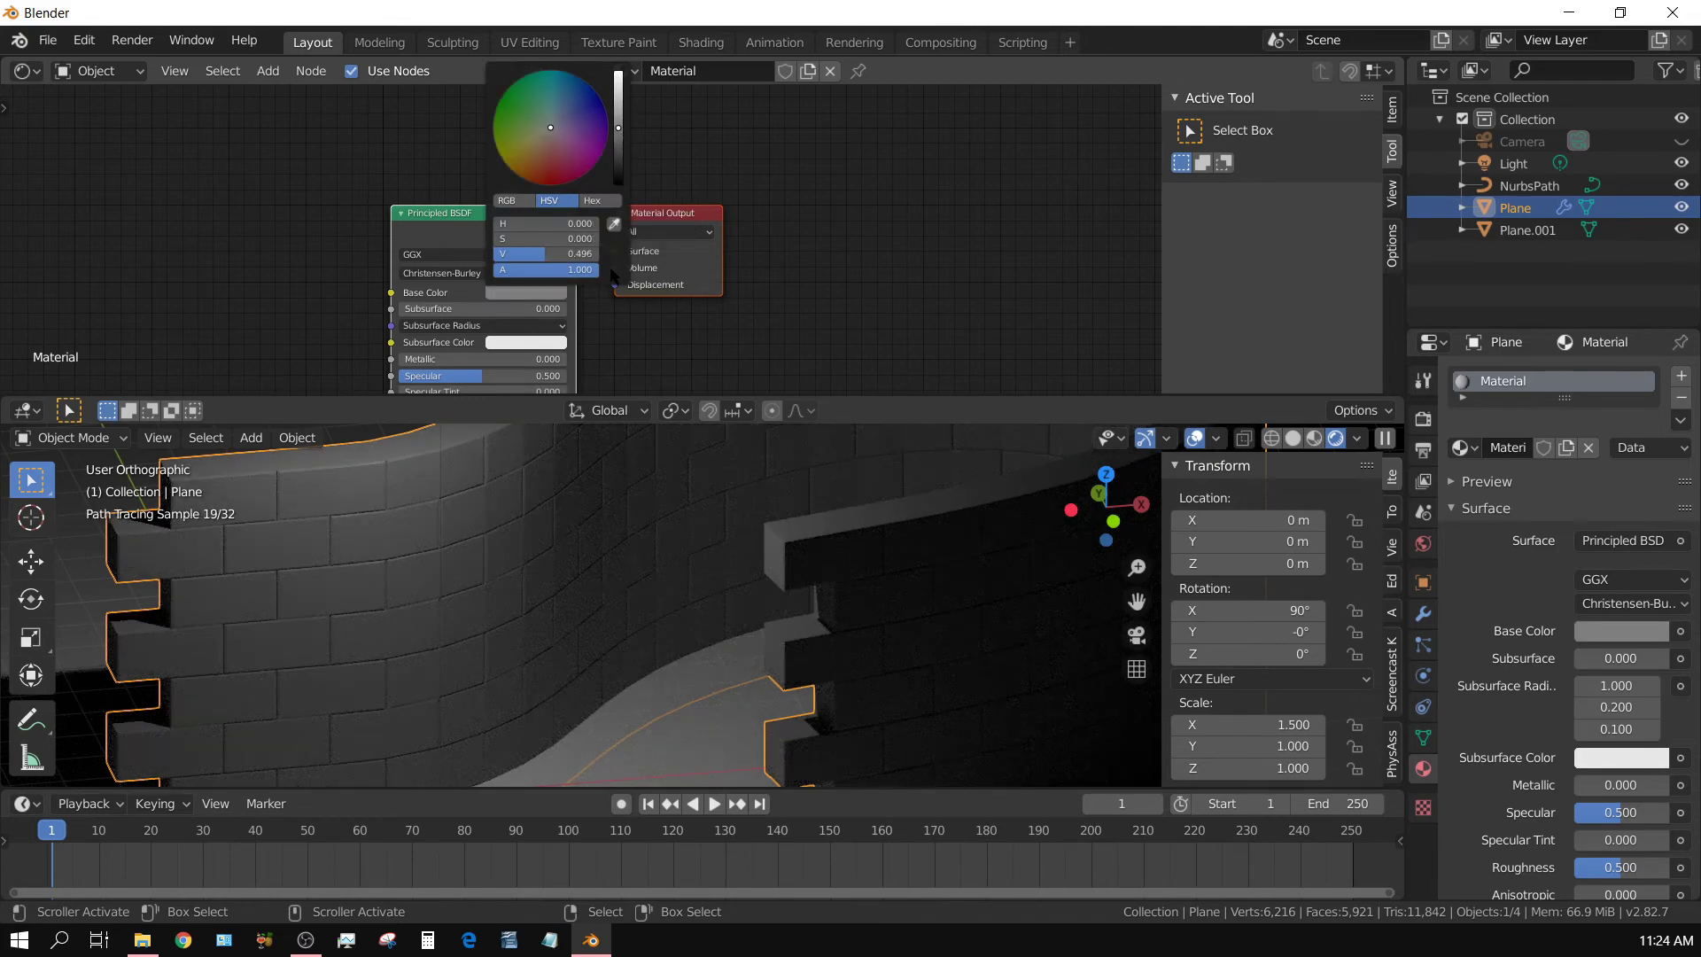
{"action": "middle_click_drag", "start_coordinate": [634, 346], "coordinate": [699, 212]}
{"action": "left_click_drag", "start_coordinate": [556, 268], "coordinate": [613, 270]}
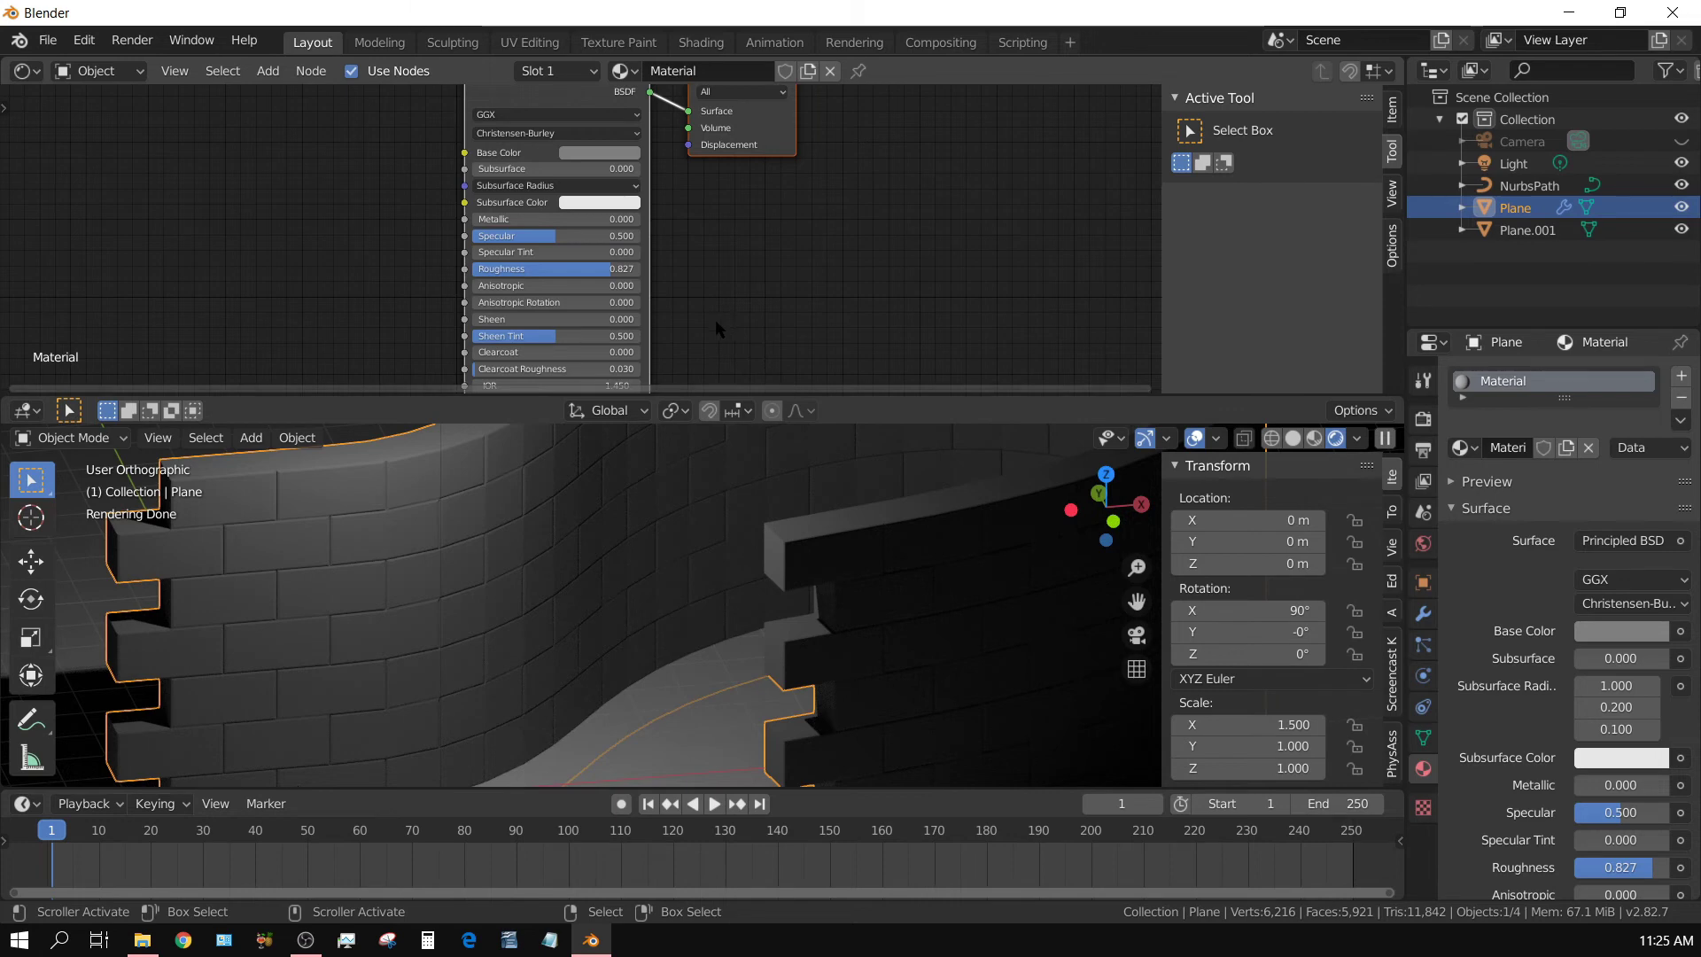
Add a Bump node beside the Principled BSDF and link its Normal output to the shader's Normal input
{"action": "middle_click_drag", "start_coordinate": [719, 341], "coordinate": [827, 183]}
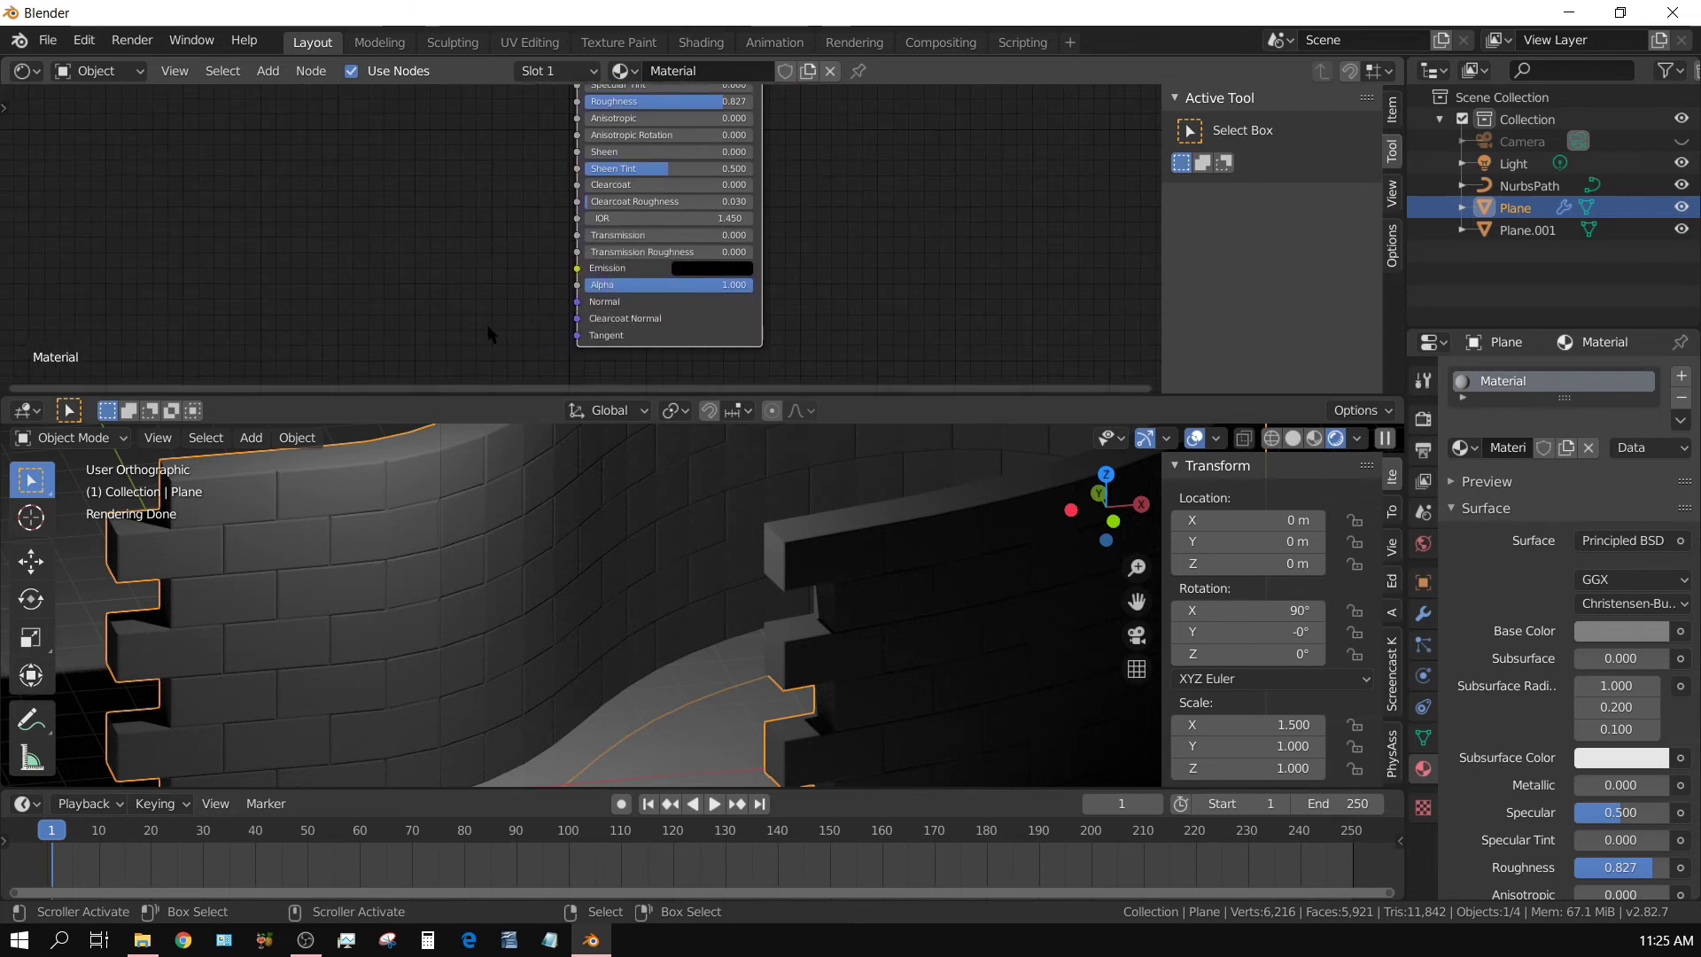
{"action": "left_click", "coordinate": [283, 79]}
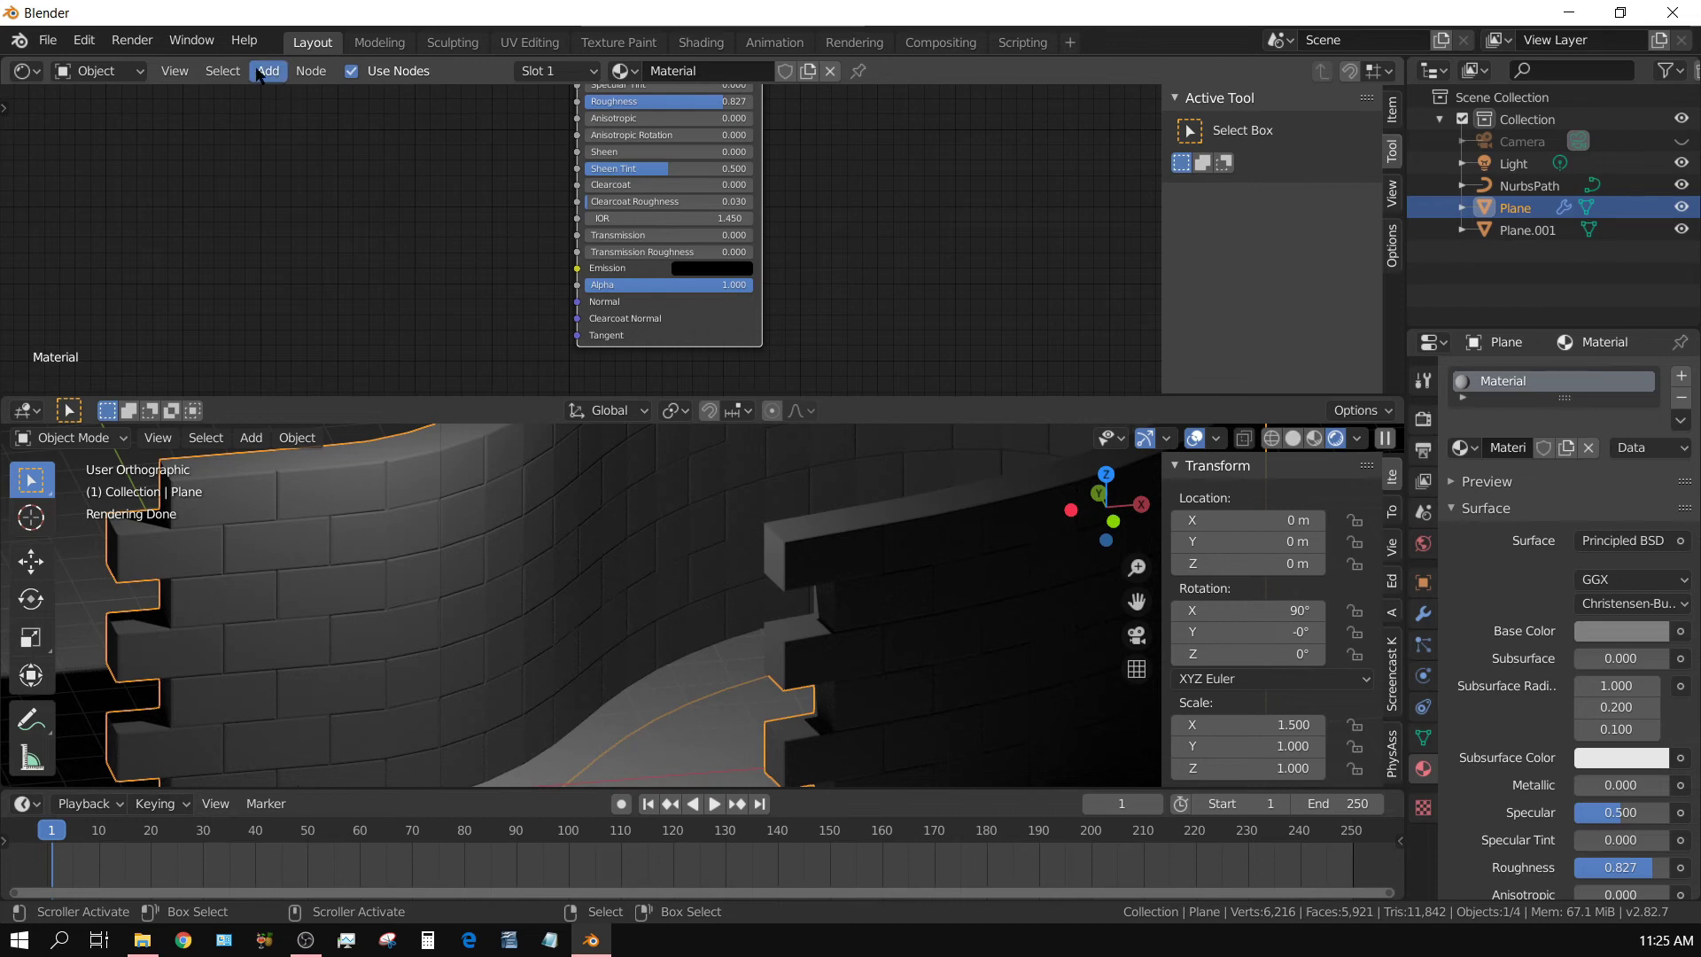
{"action": "left_click", "coordinate": [260, 74]}
{"action": "left_click", "coordinate": [294, 97]}
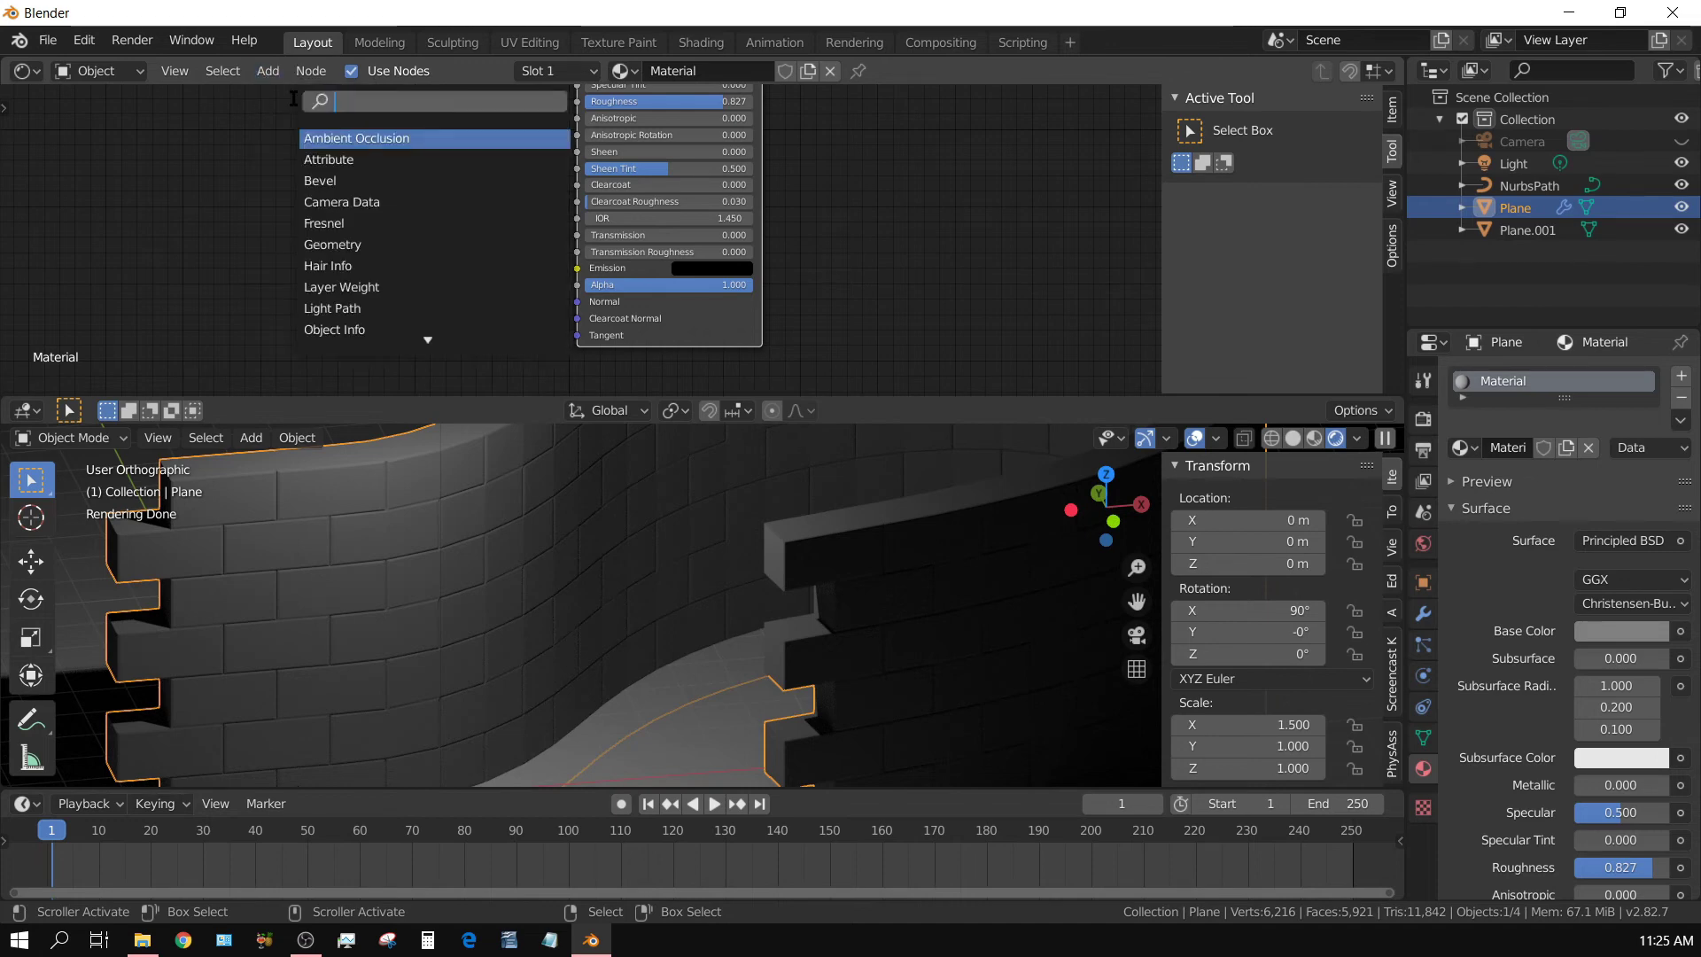
{"action": "type", "text": "bum"}
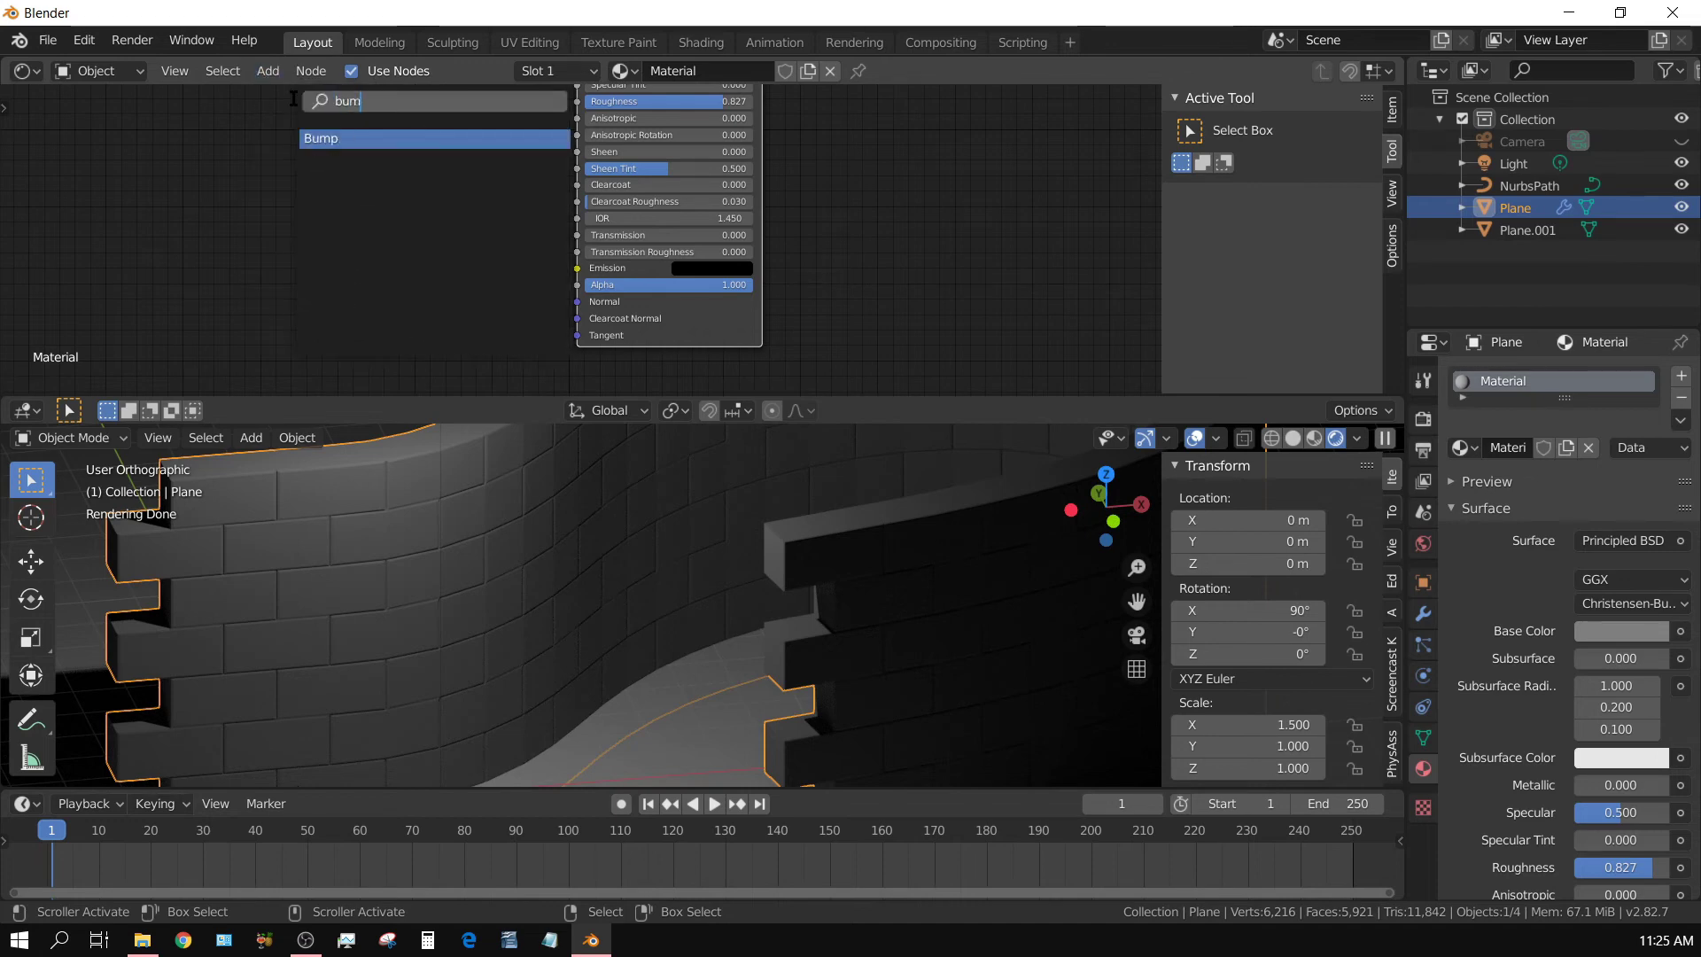
{"action": "left_click", "coordinate": [334, 142]}
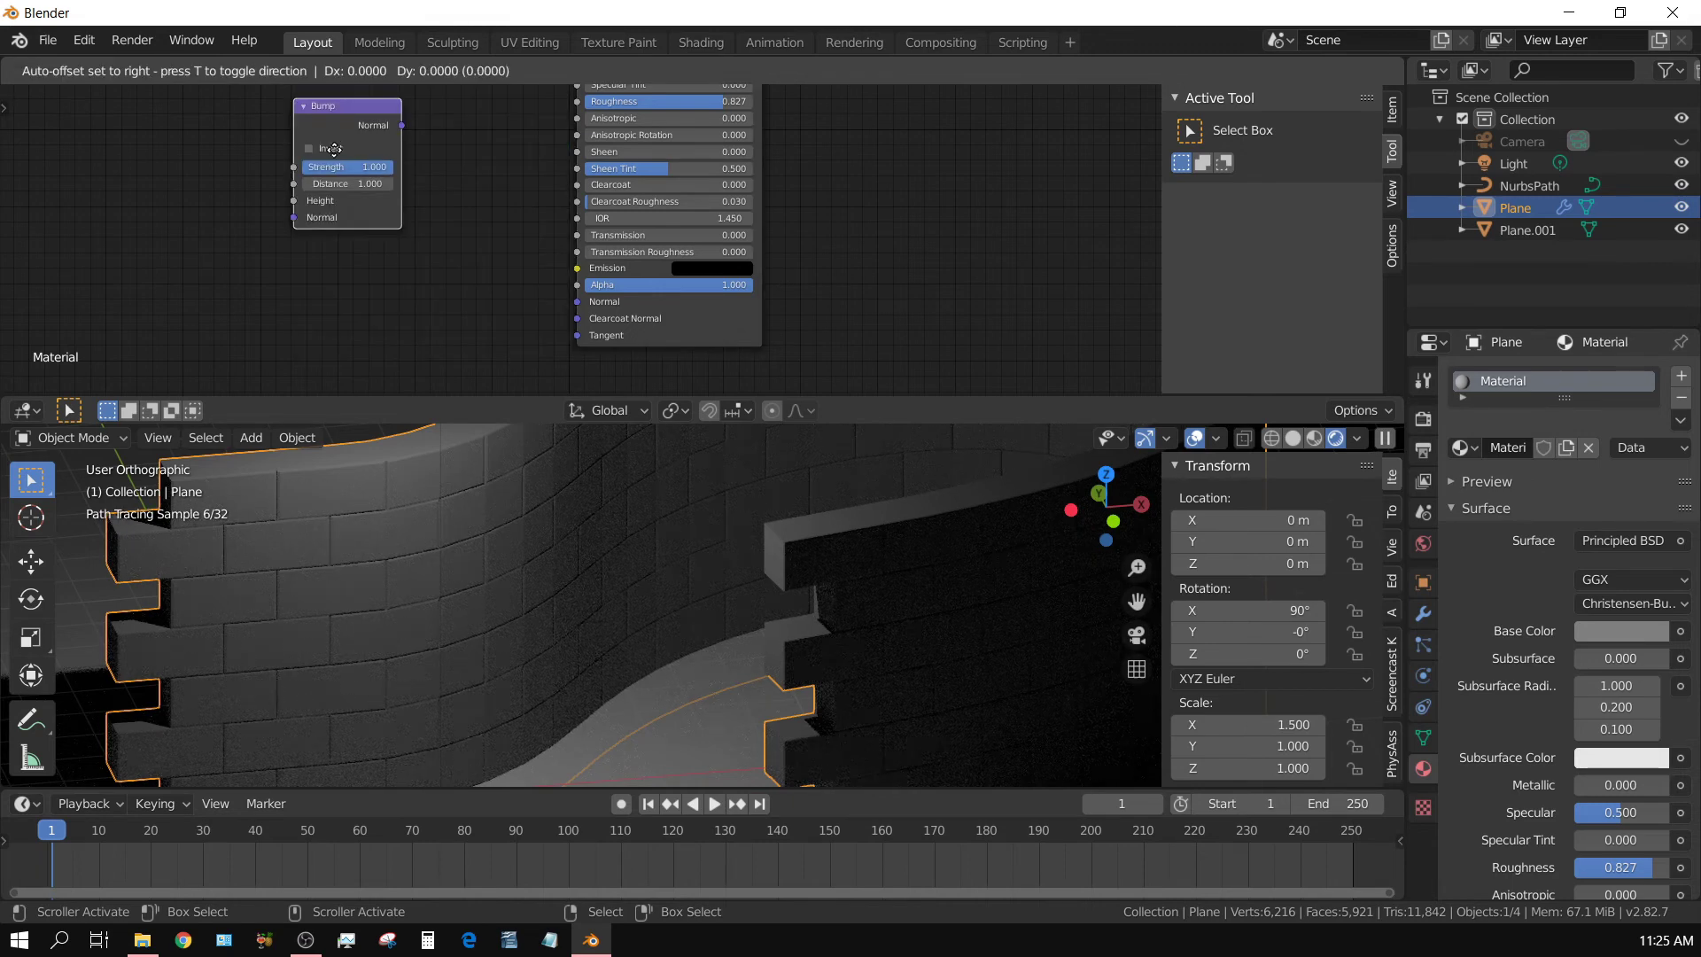
{"action": "left_click", "coordinate": [463, 290]}
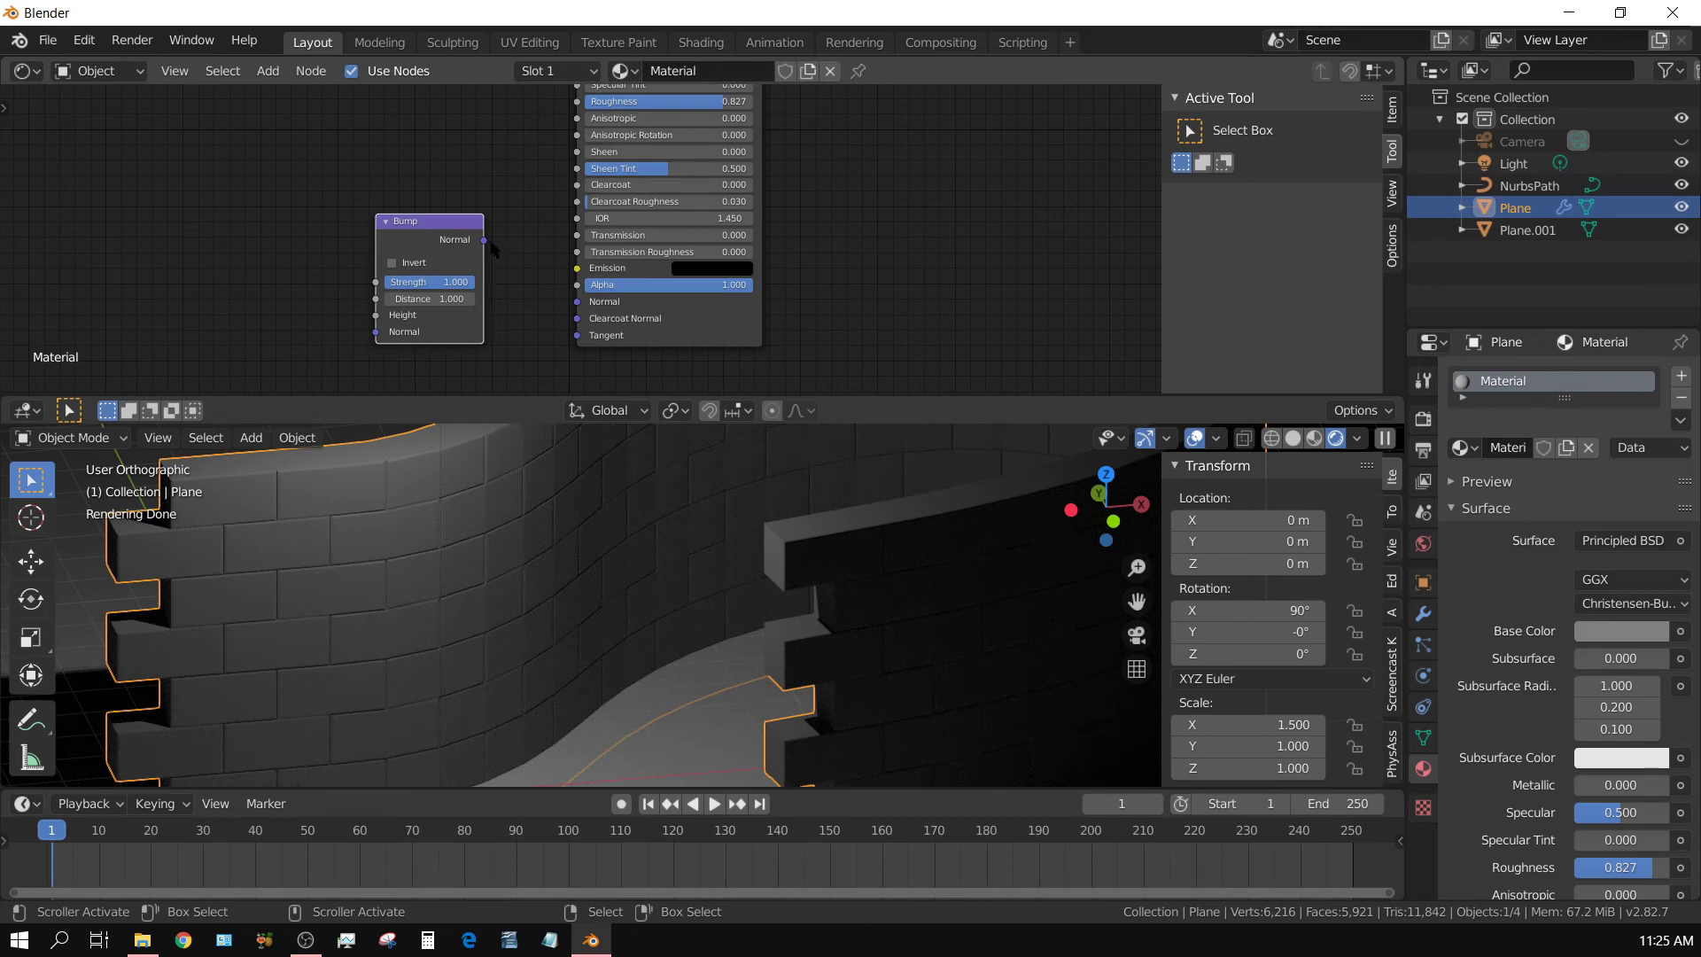
{"action": "left_click_drag", "start_coordinate": [483, 240], "coordinate": [578, 307]}
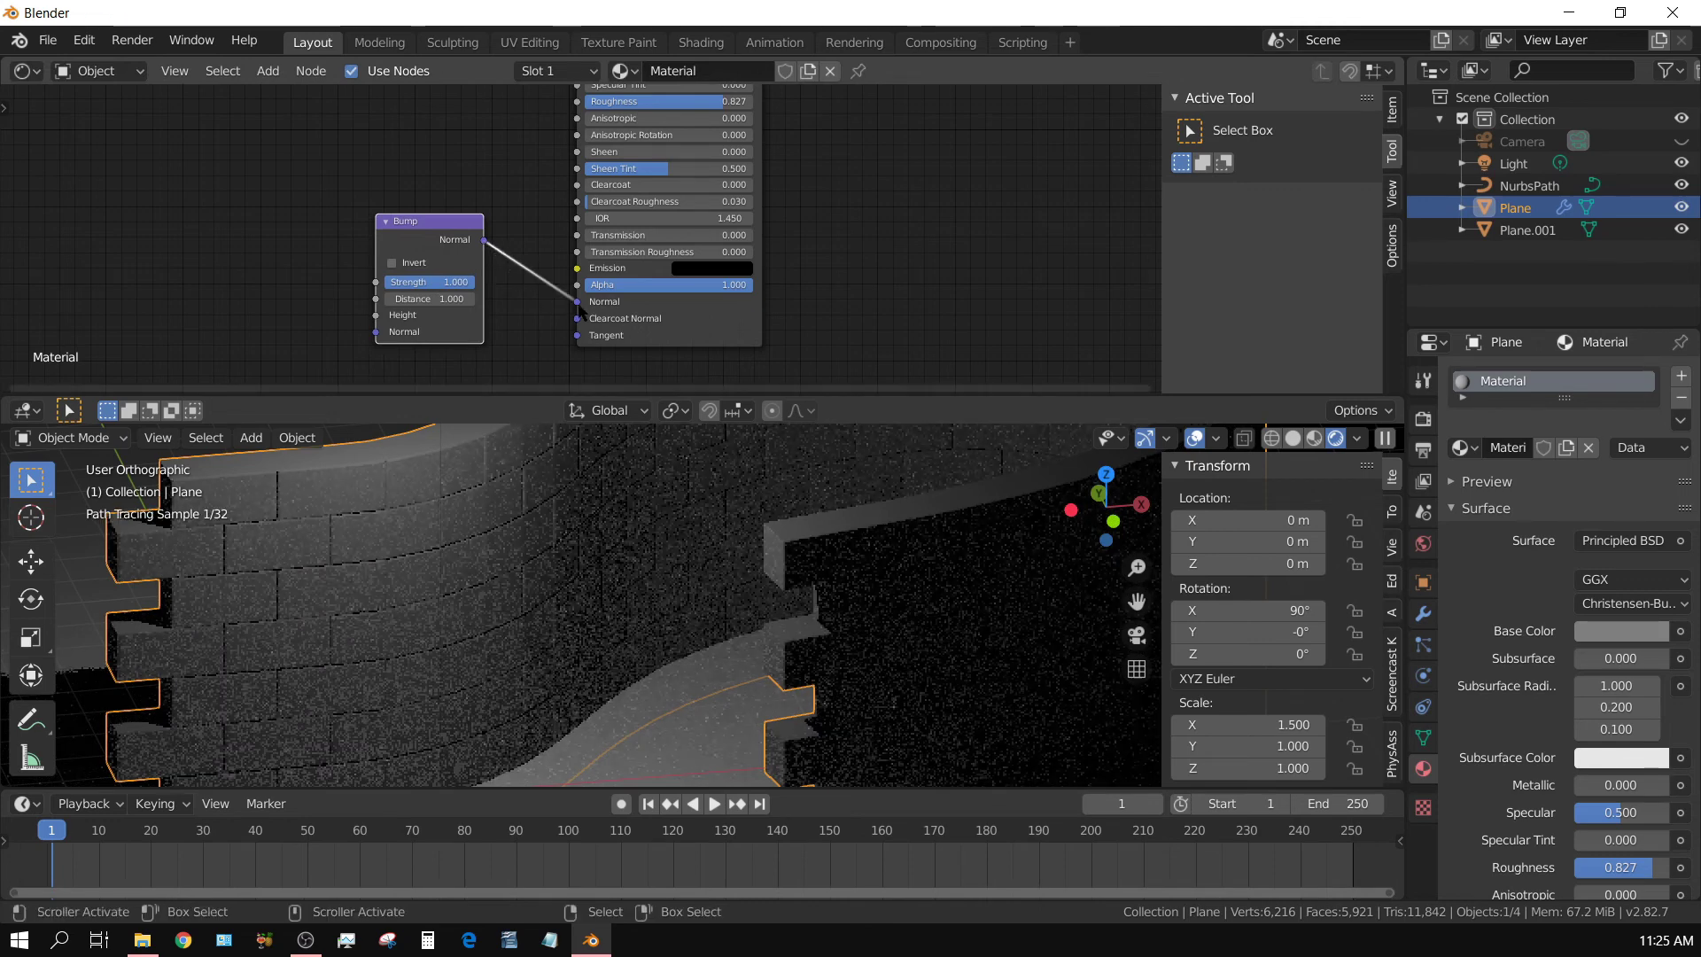
Add a Noise Texture node beside the Bump node and link its Fac output to the Bump's Height input
{"action": "left_click", "coordinate": [269, 72]}
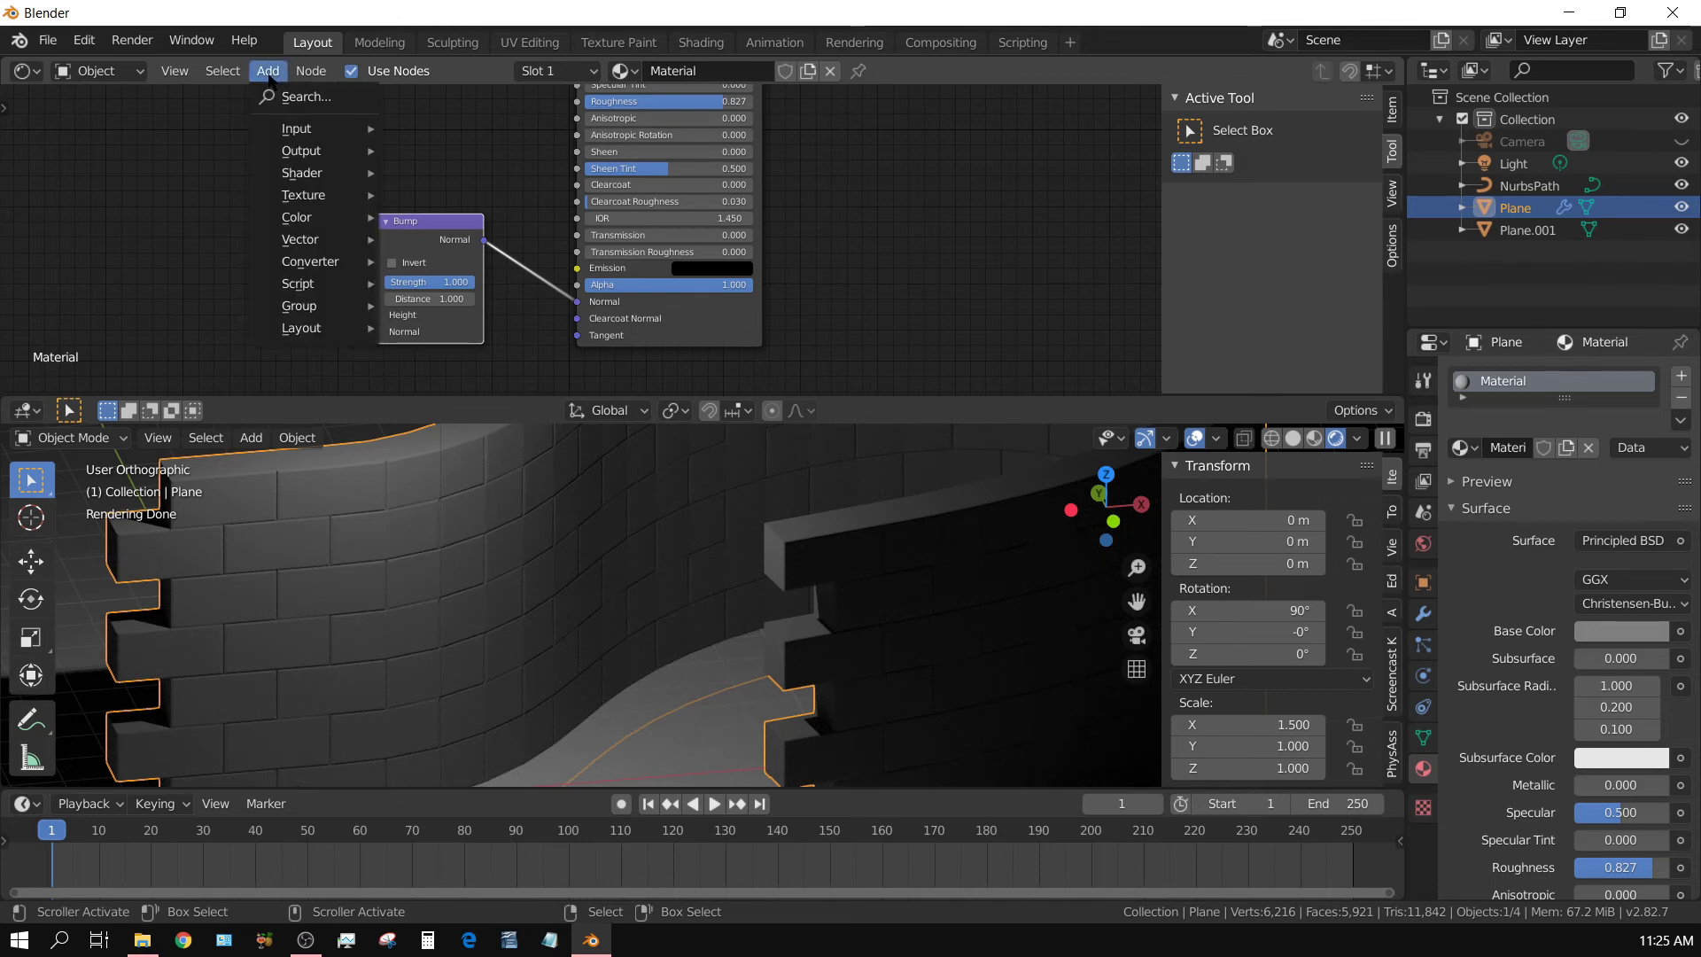
{"action": "mouse_move", "coordinate": [303, 204]}
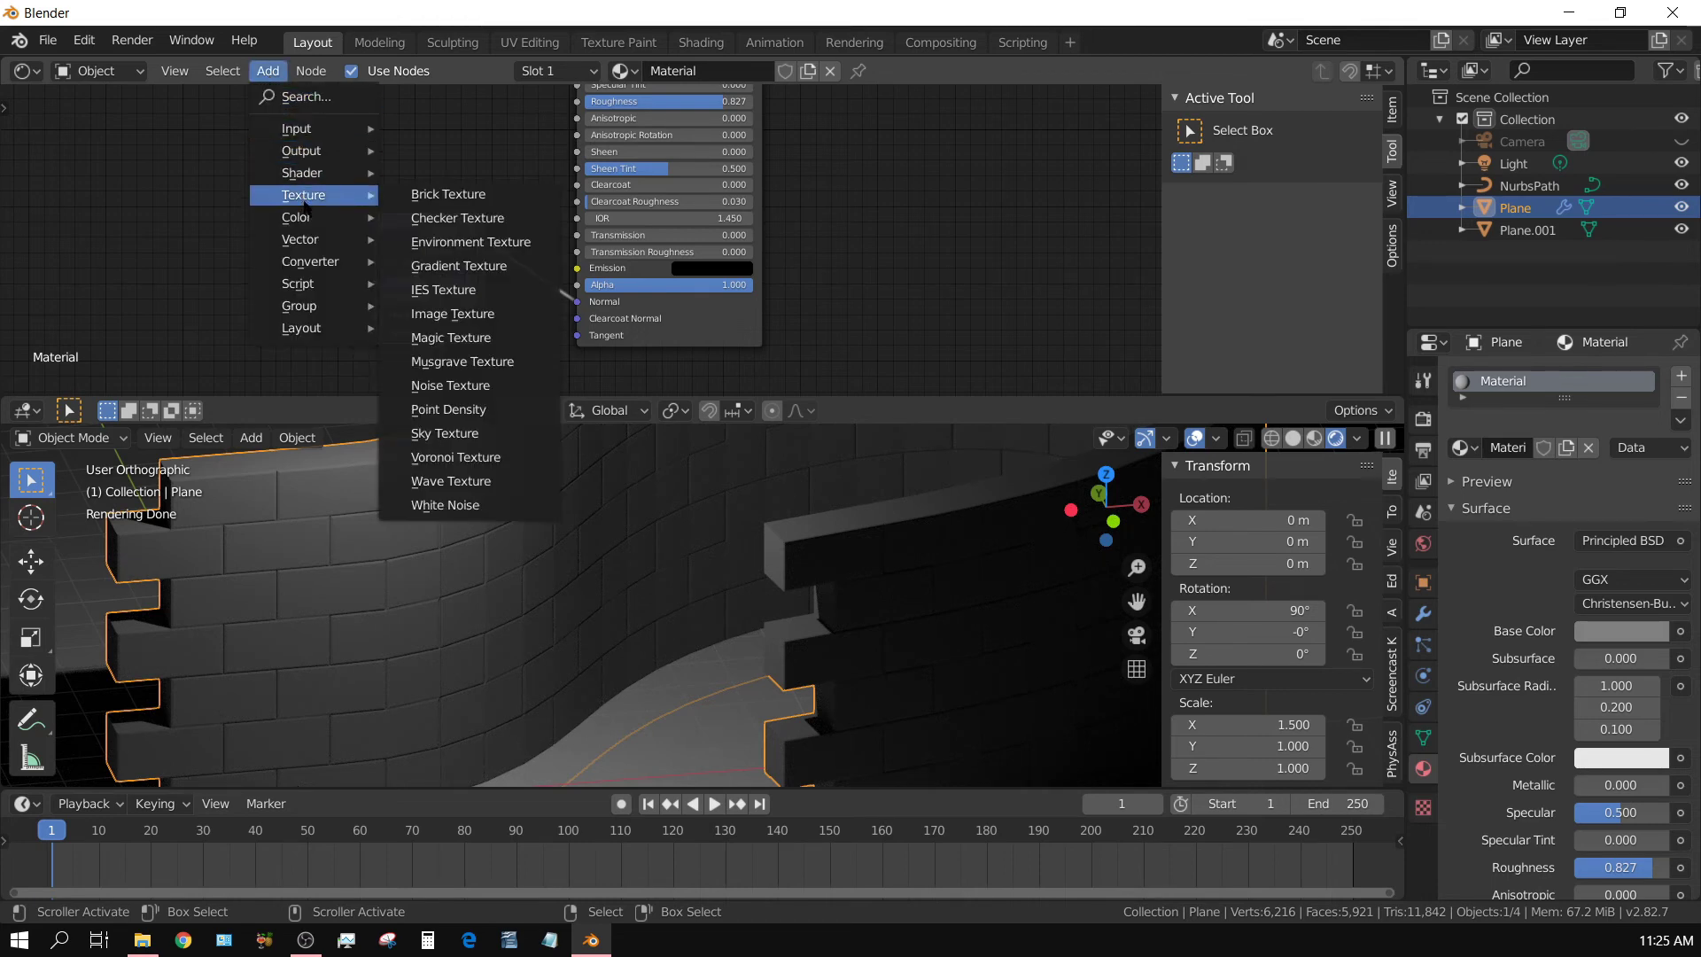
{"action": "left_click", "coordinate": [450, 386]}
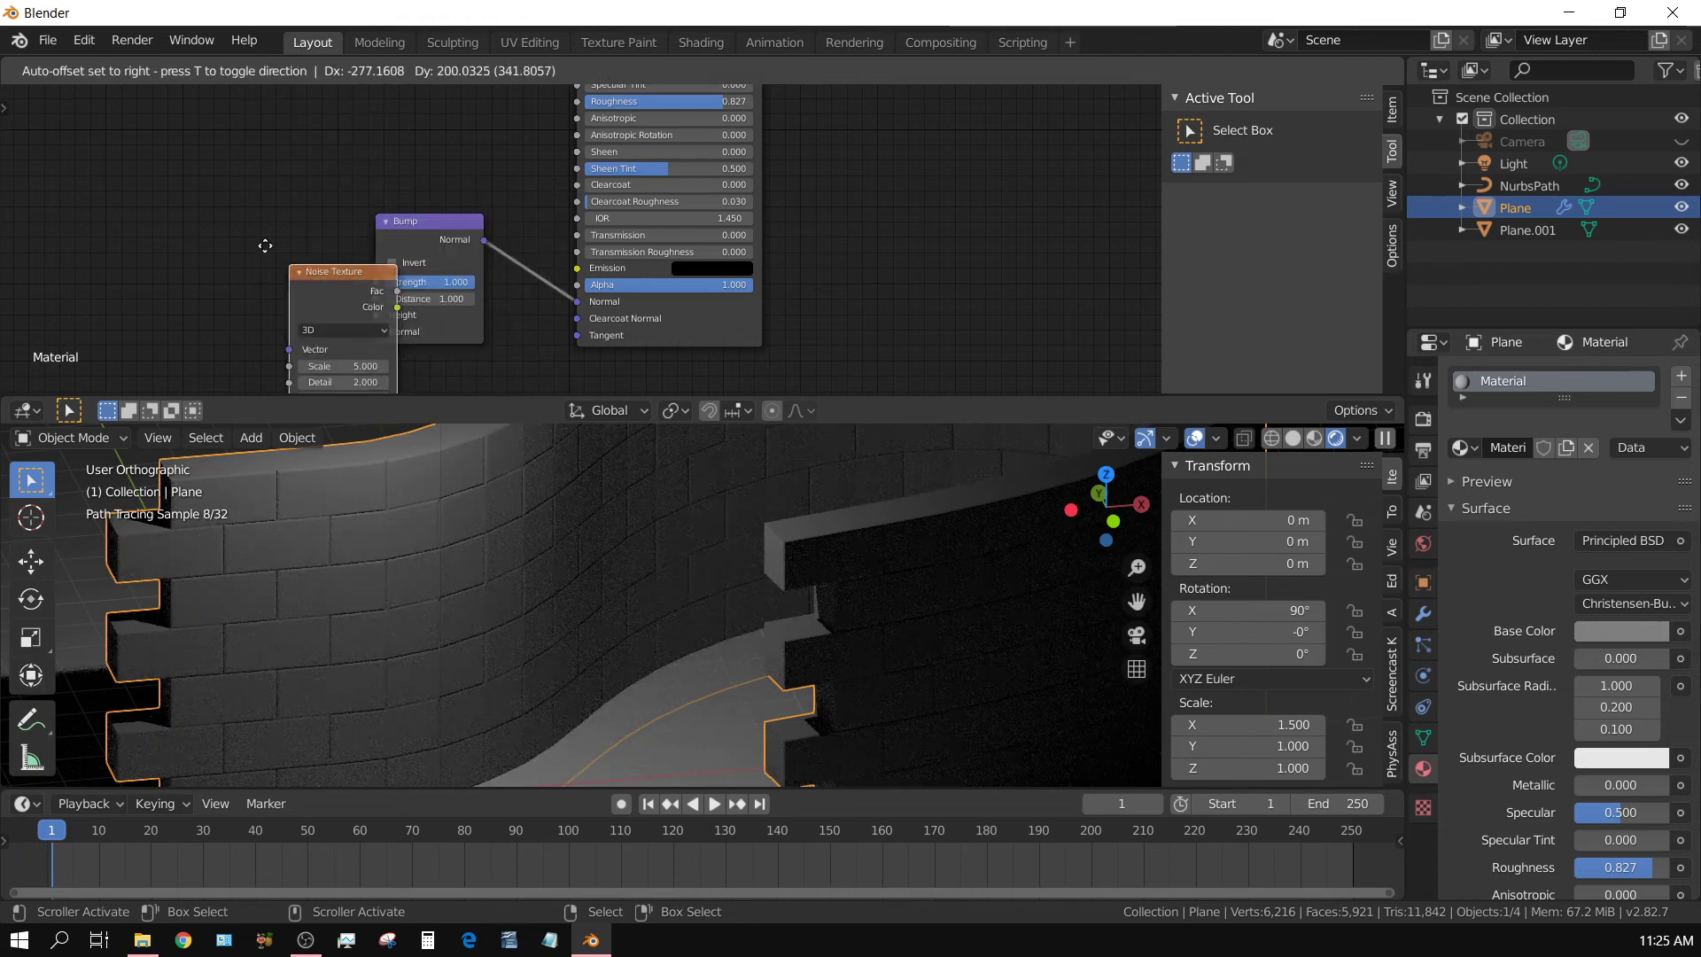
{"action": "left_click", "coordinate": [188, 178]}
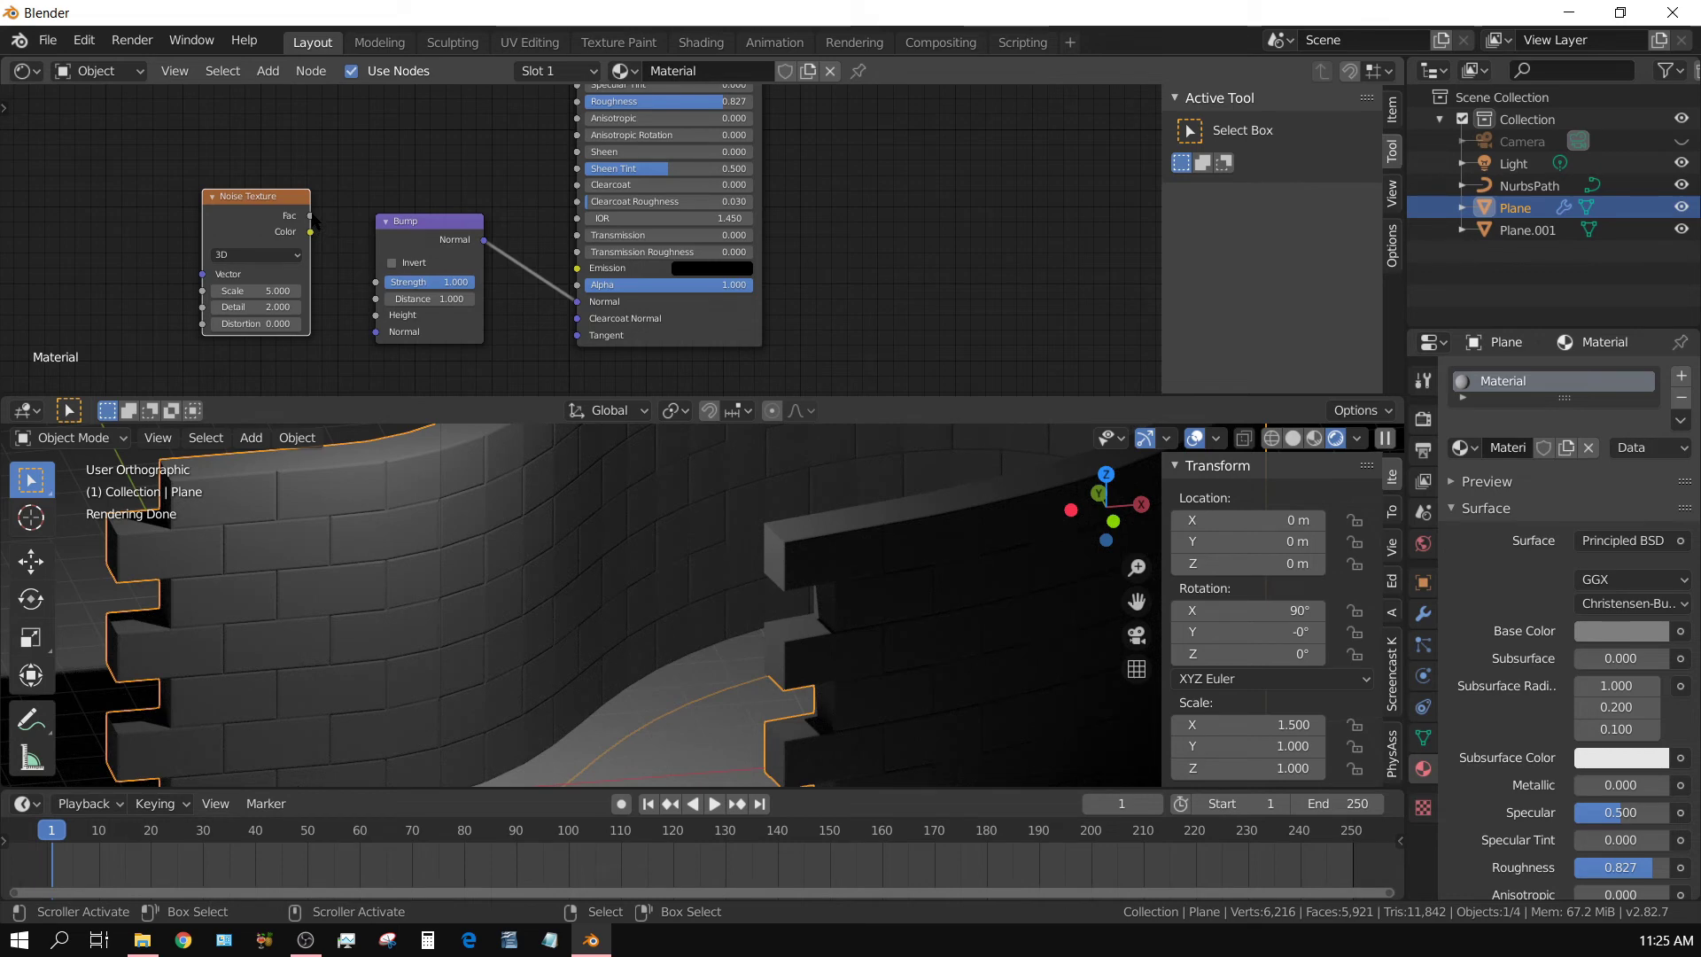
{"action": "left_click_drag", "start_coordinate": [310, 215], "coordinate": [375, 316]}
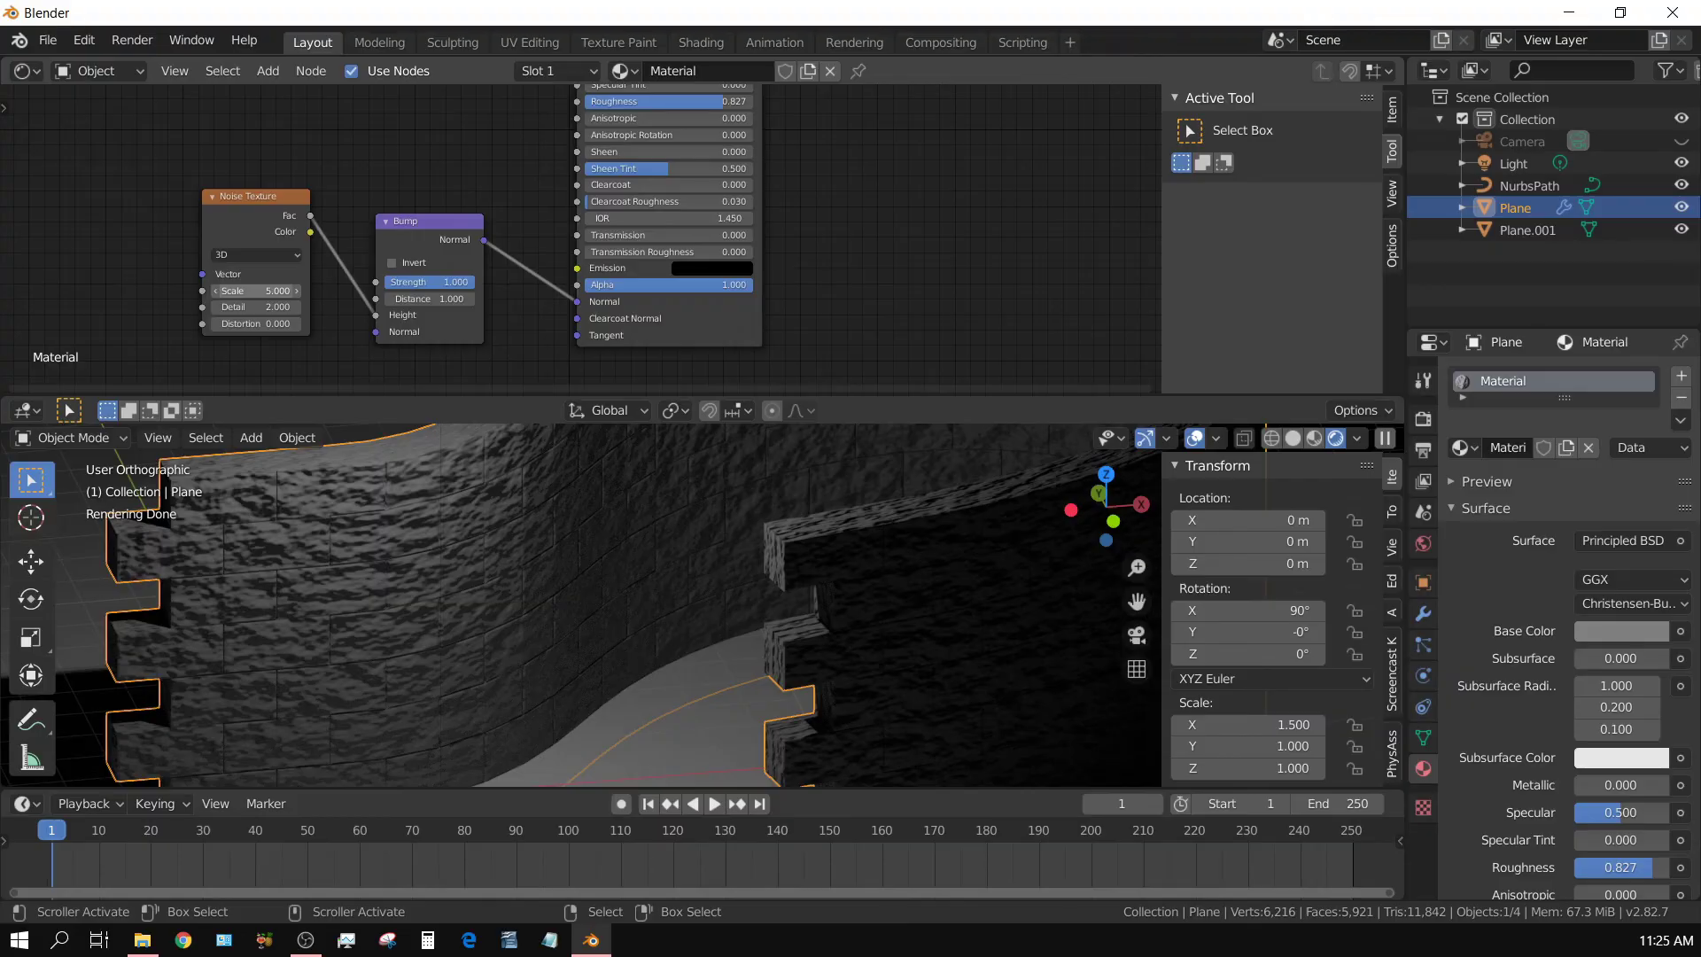
Set the Noise Texture's Scale to 150 for a finer bump grain
{"action": "left_click_drag", "start_coordinate": [257, 291], "coordinate": [368, 291]}
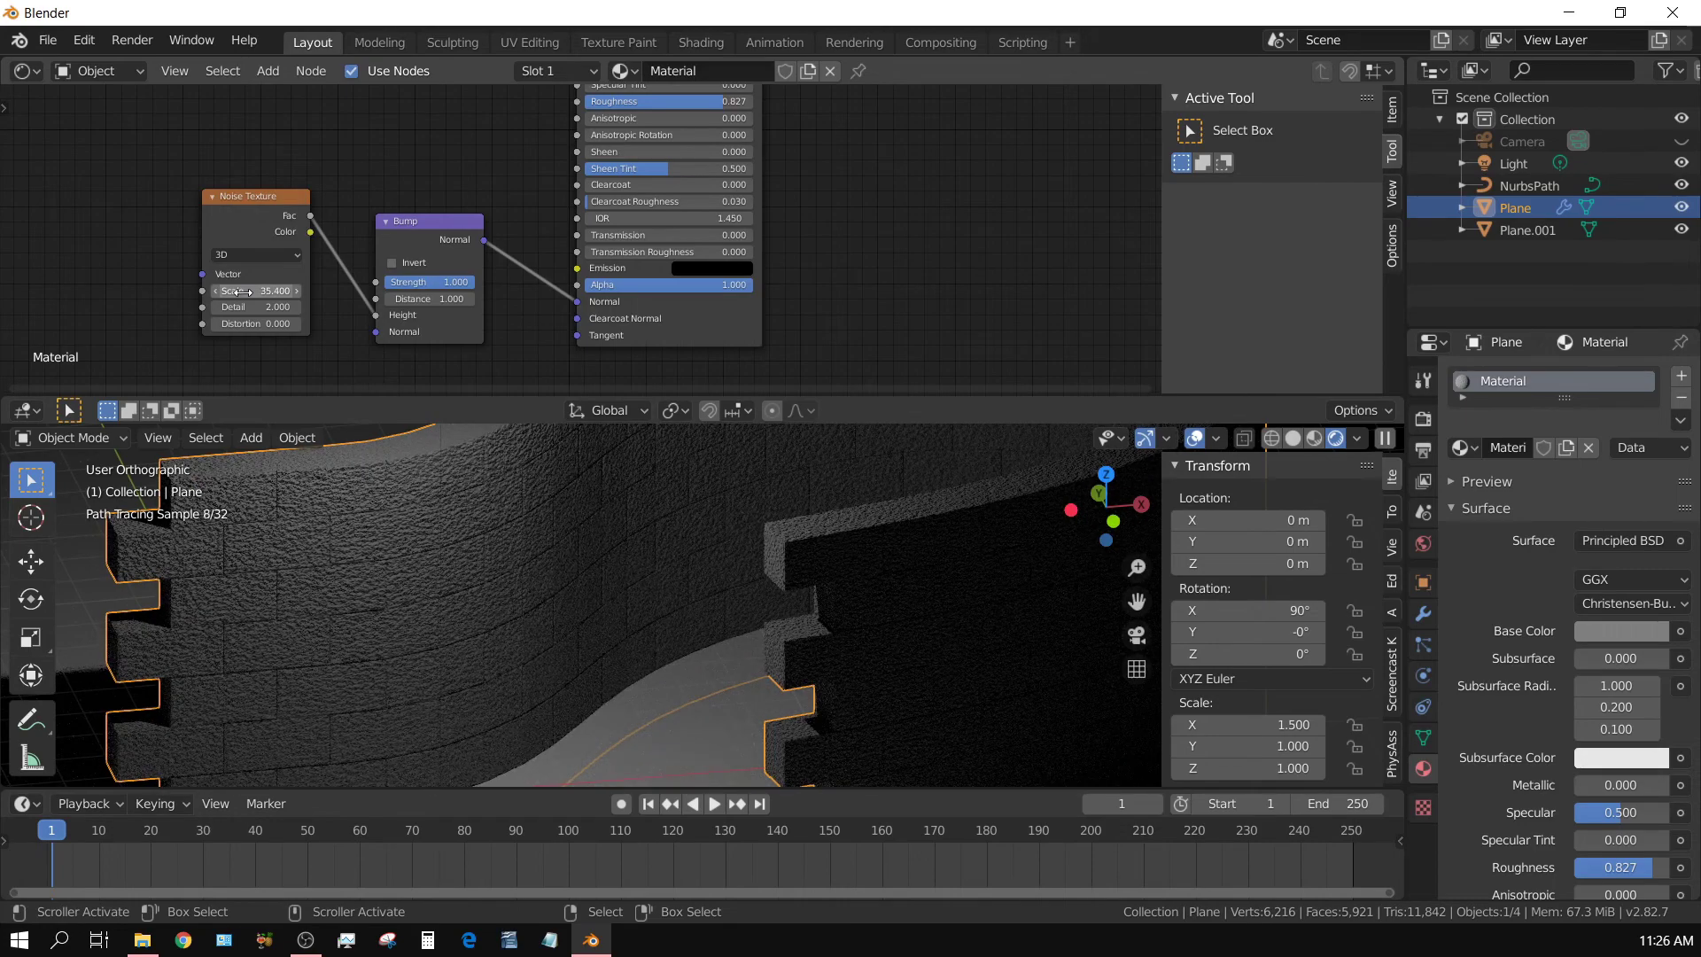
{"action": "left_click", "coordinate": [255, 291]}
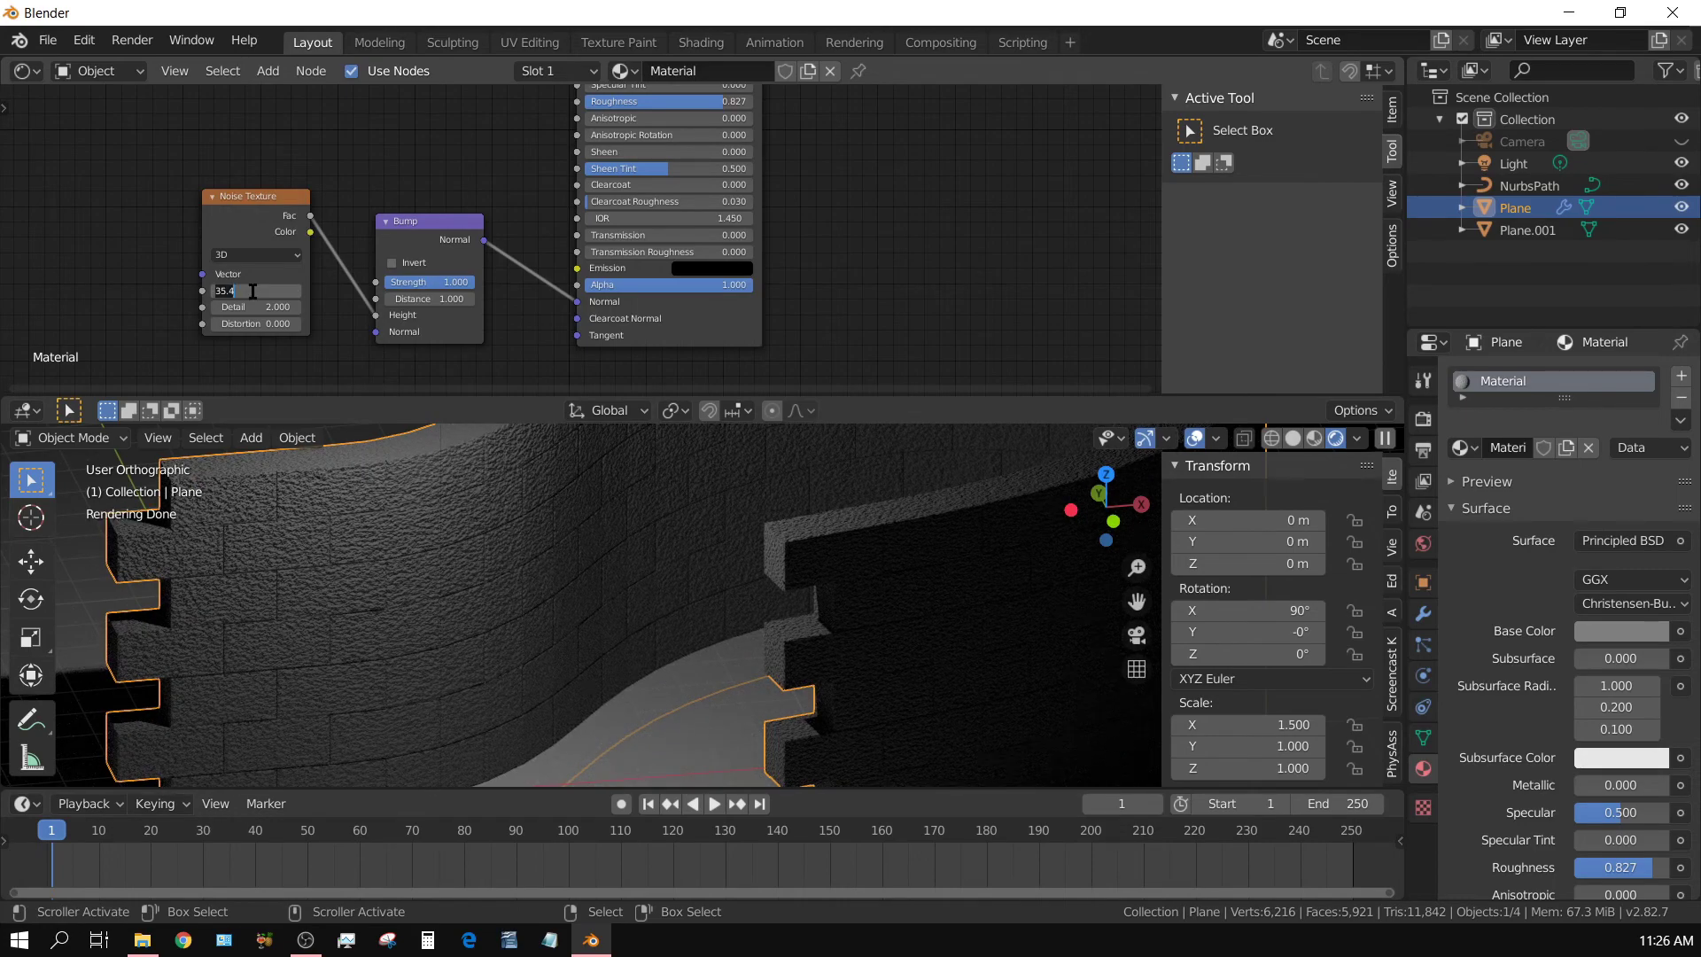
{"action": "type", "text": "150"}
{"action": "key", "text": "Return"}
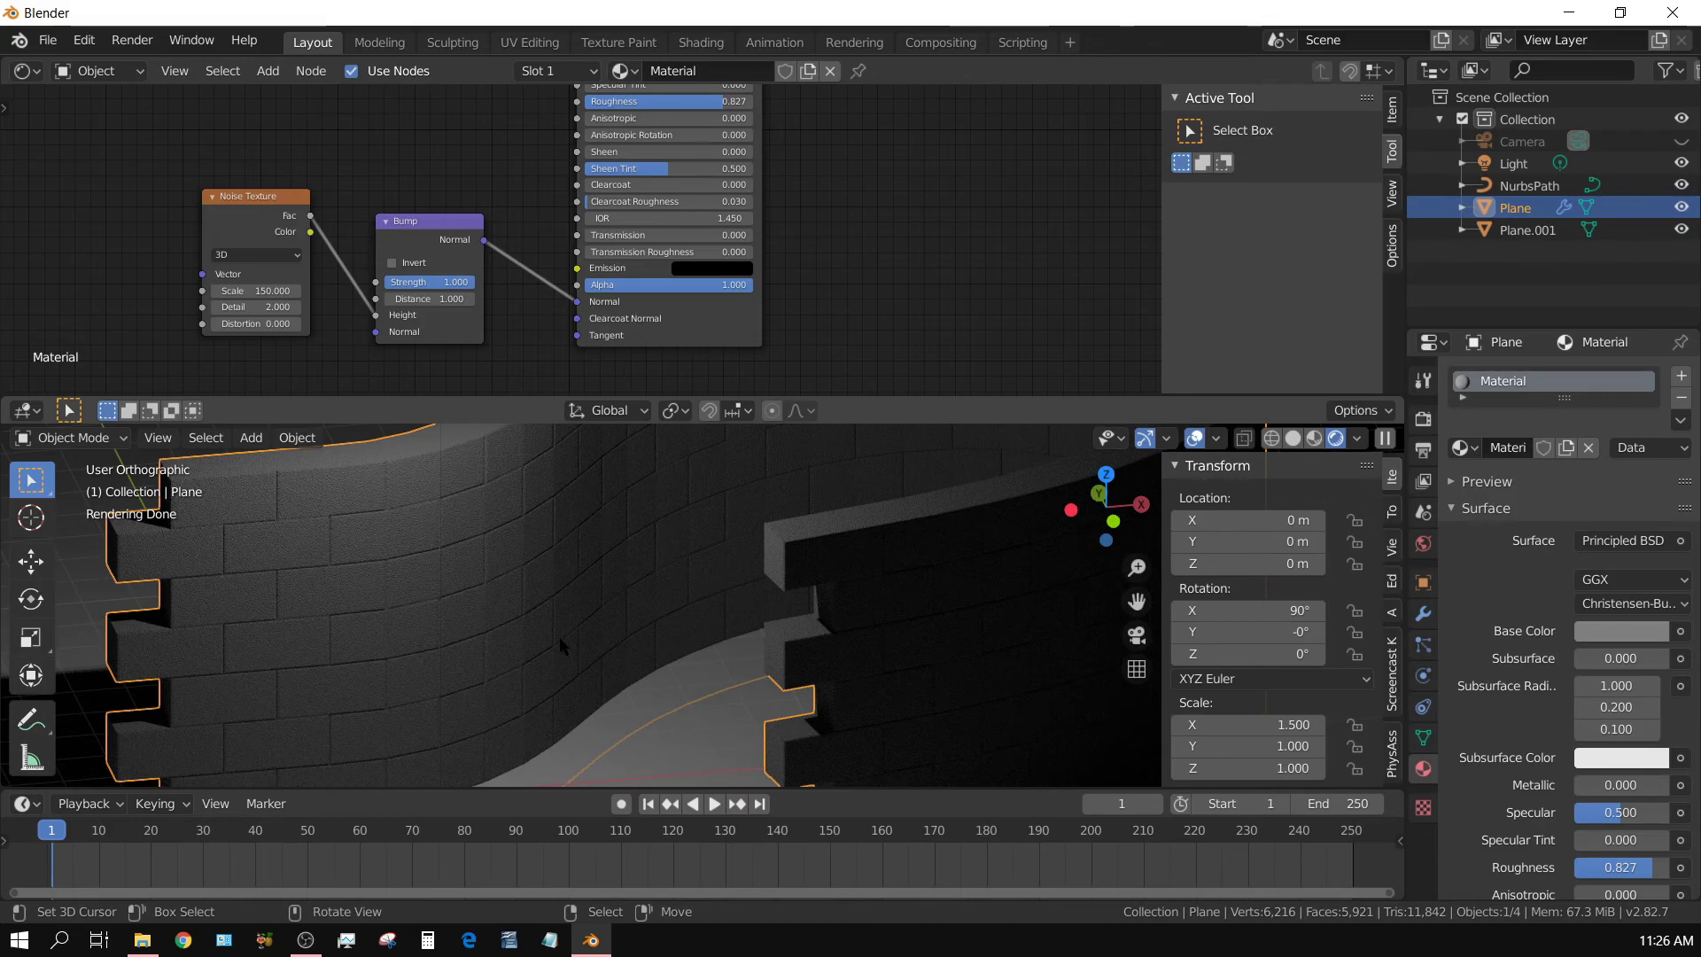
Check the bricks up close and reduce the Bump node's Strength to 0.3, after trying 0.25
{"action": "mouse_move", "coordinate": [560, 644]}
{"action": "middle_mouse_down"}
{"action": "mouse_move", "coordinate": [518, 616]}
{"action": "mouse_move", "coordinate": [549, 581]}
{"action": "middle_mouse_up"}
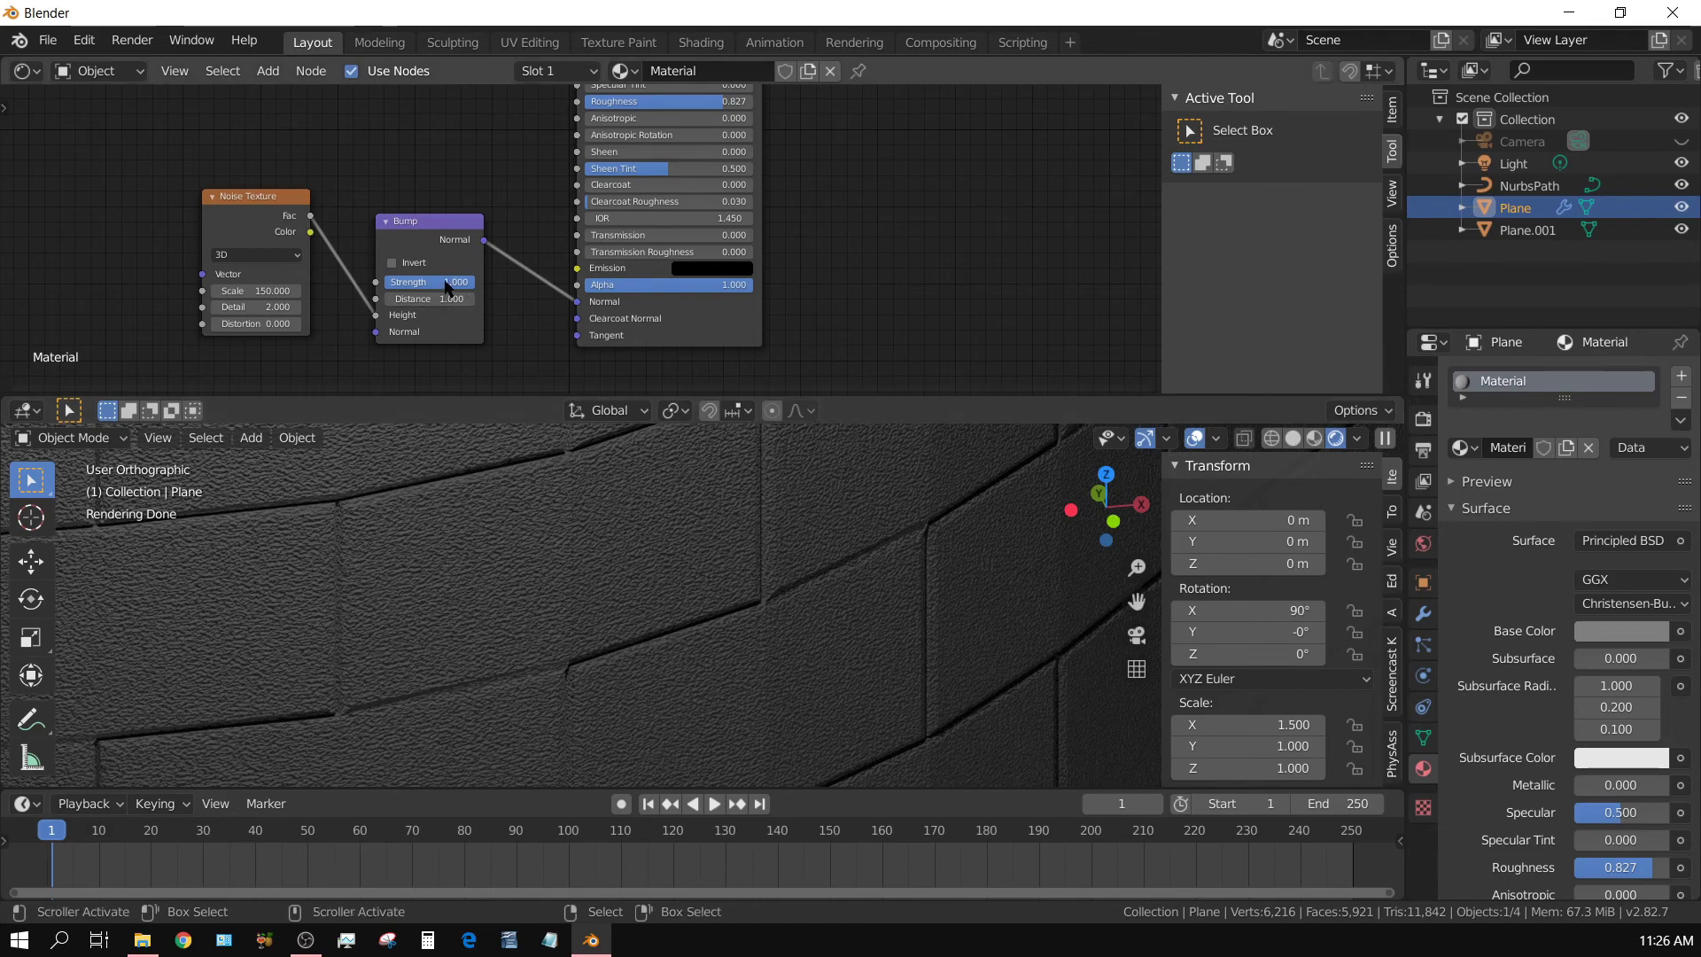
{"action": "left_click_drag", "start_coordinate": [430, 282], "coordinate": [363, 281]}
{"action": "left_click", "coordinate": [410, 286]}
{"action": "type", "text": ".25"}
{"action": "key", "text": "Return"}
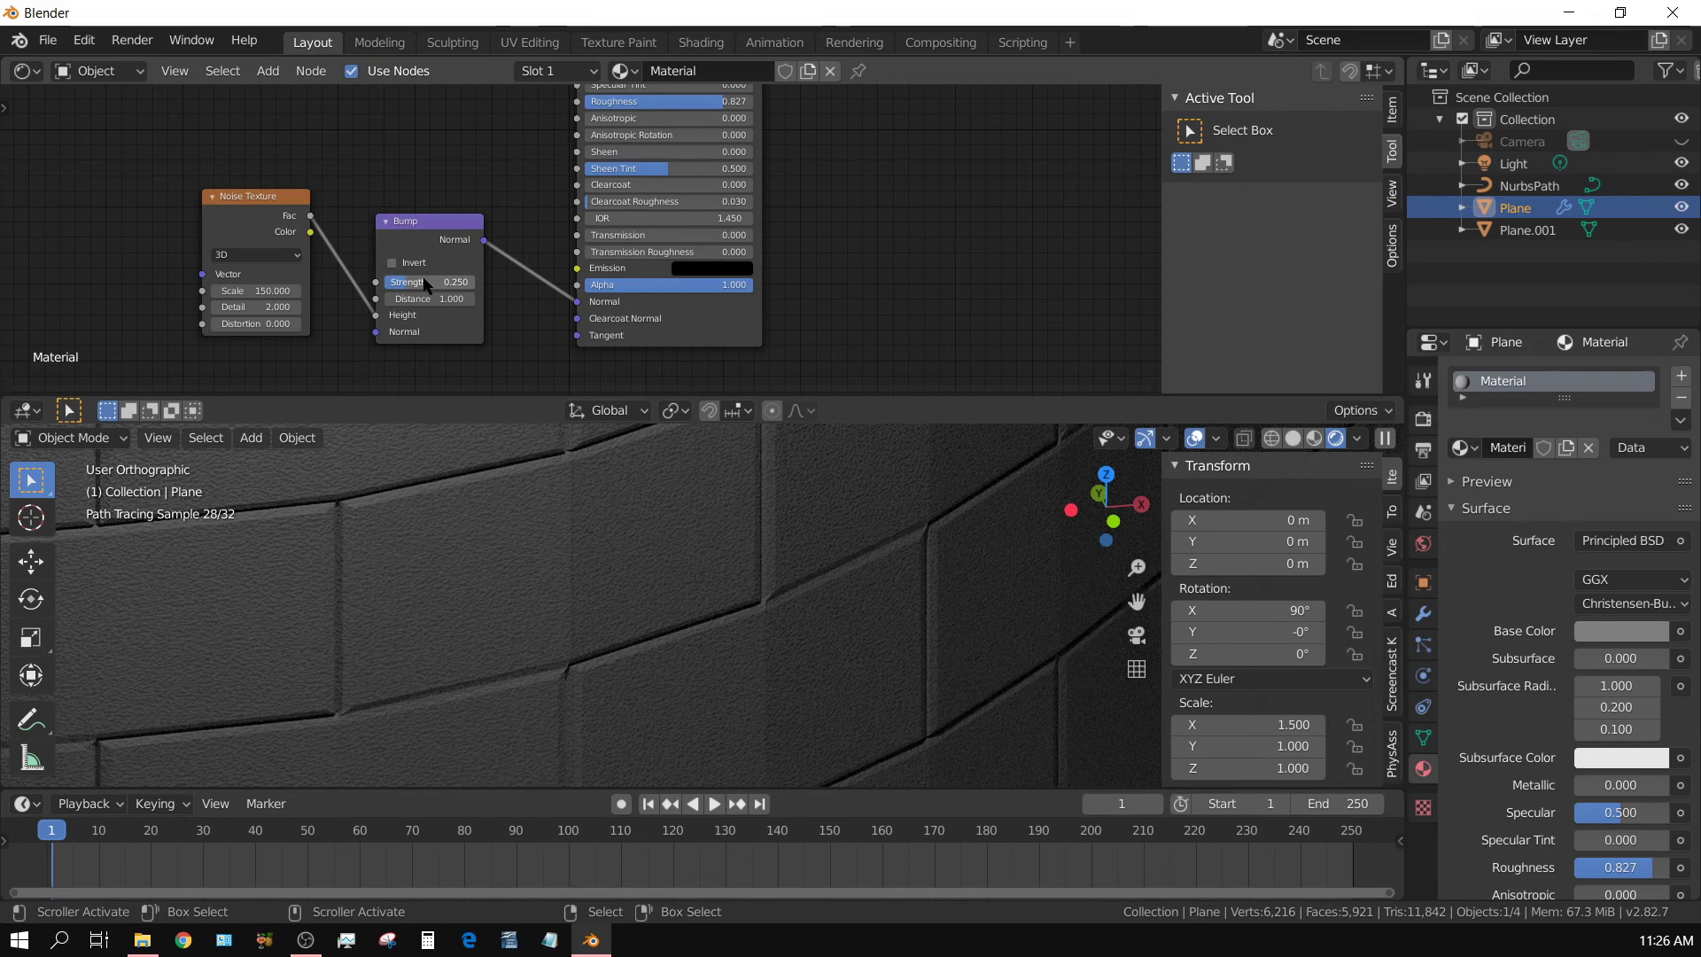
{"action": "left_click", "coordinate": [451, 284]}
{"action": "type", "text": ".3"}
{"action": "key", "text": "Return"}
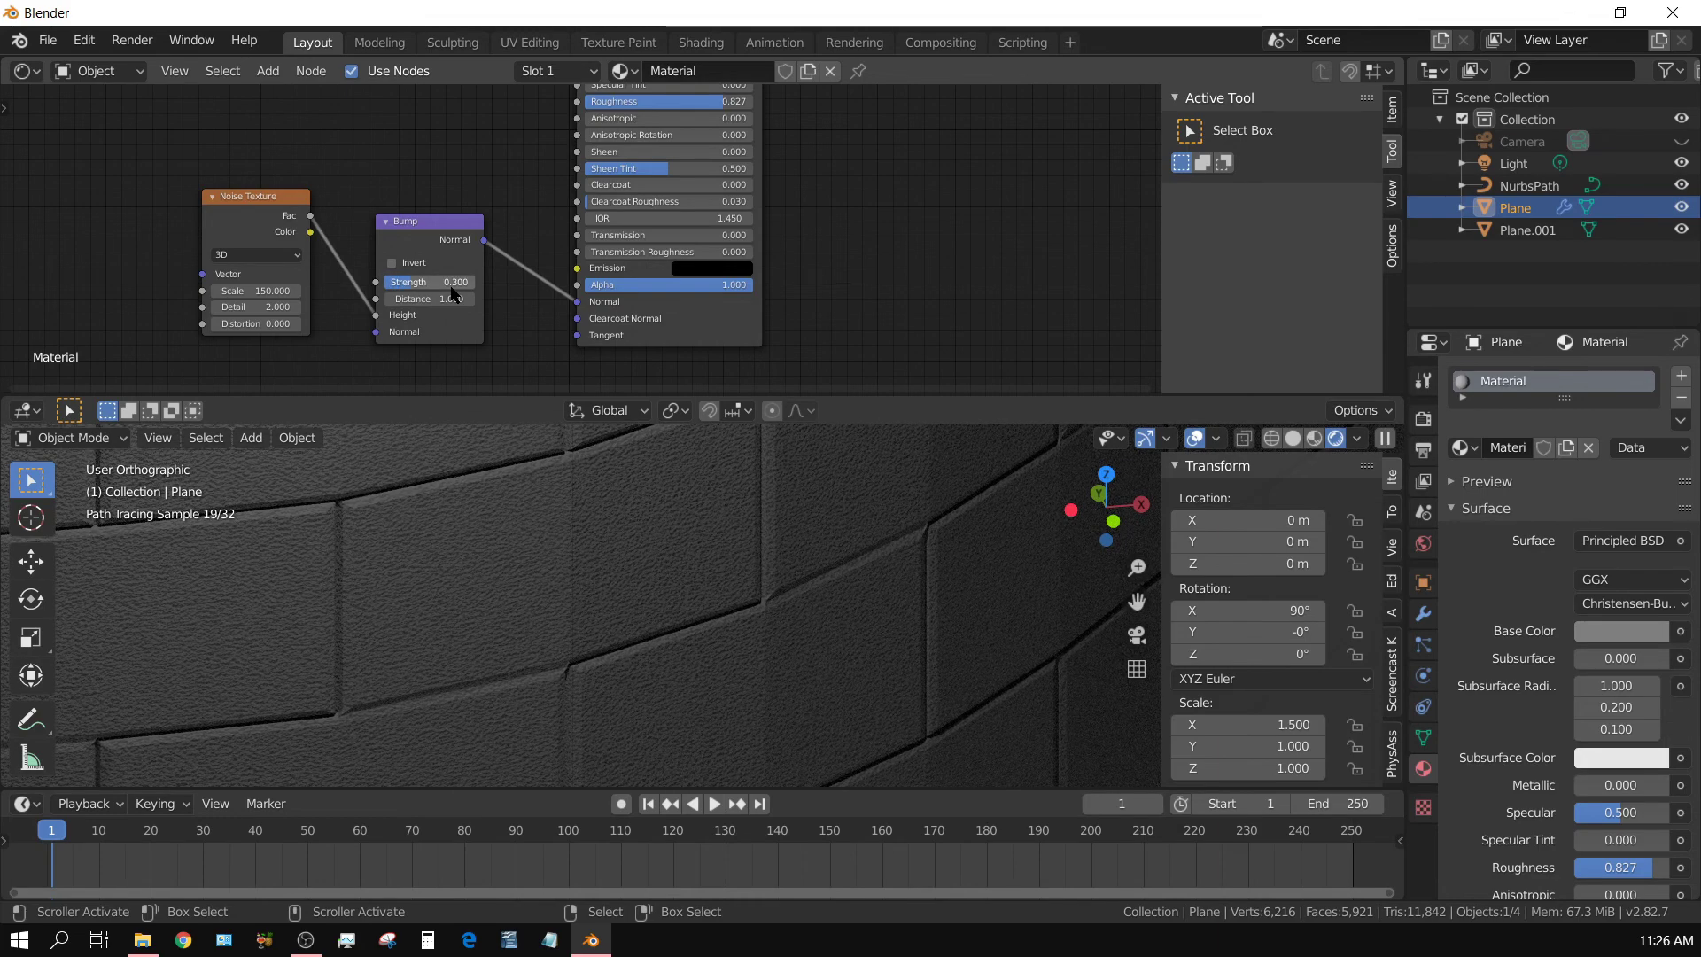
Collapse the Shader Editor area so the 3D viewport shows the whole wall, and bring up the wall's modifier stack
{"action": "scroll", "coordinate": [884, 258], "scroll_direction": "down", "scroll_amount": 1}
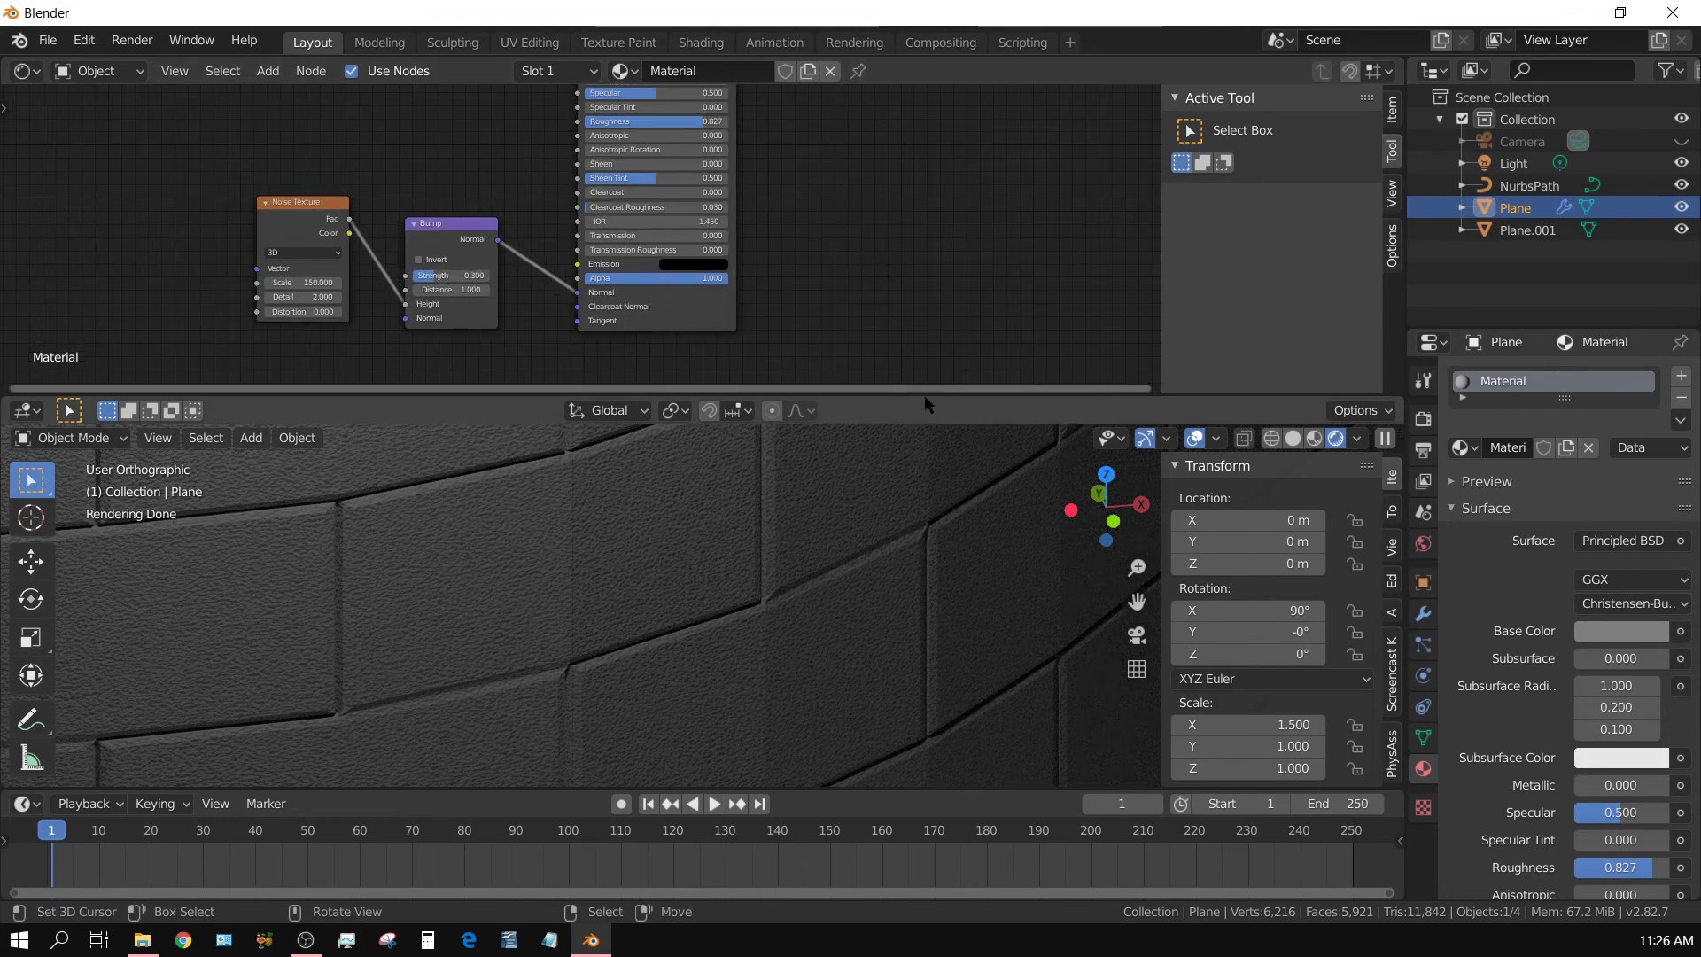
{"action": "left_click_drag", "start_coordinate": [932, 396], "coordinate": [960, 7]}
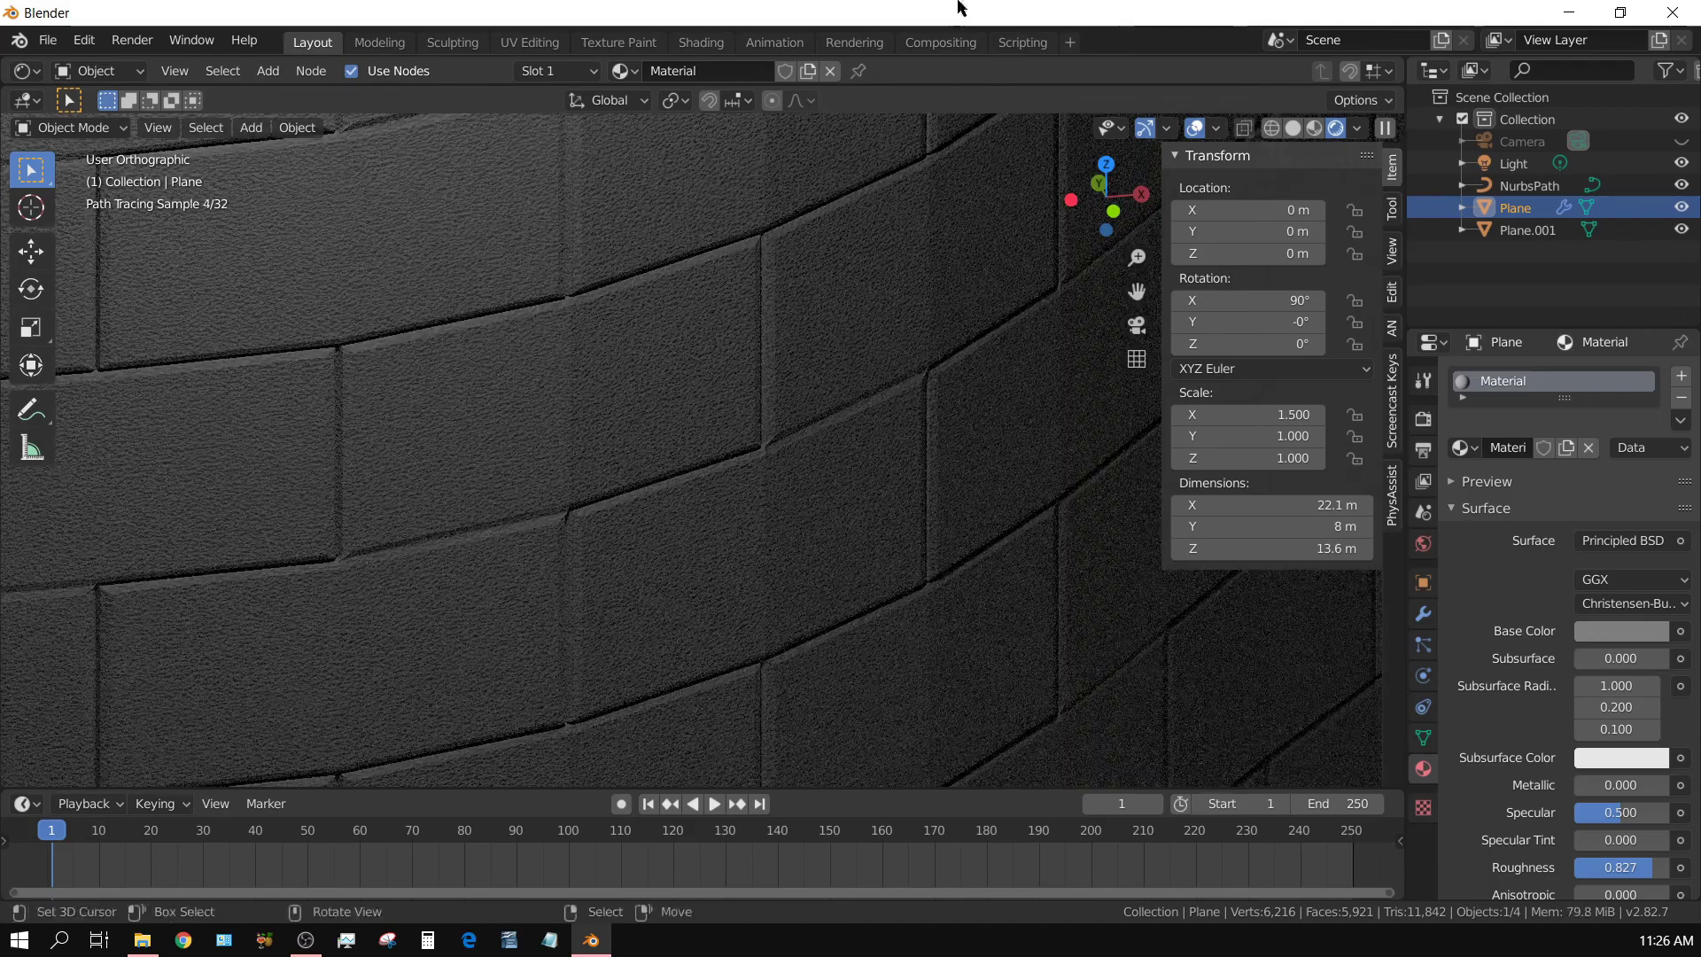
{"action": "scroll", "coordinate": [852, 376], "scroll_direction": "down", "scroll_amount": 10}
{"action": "middle_click_drag", "start_coordinate": [821, 432], "coordinate": [468, 483]}
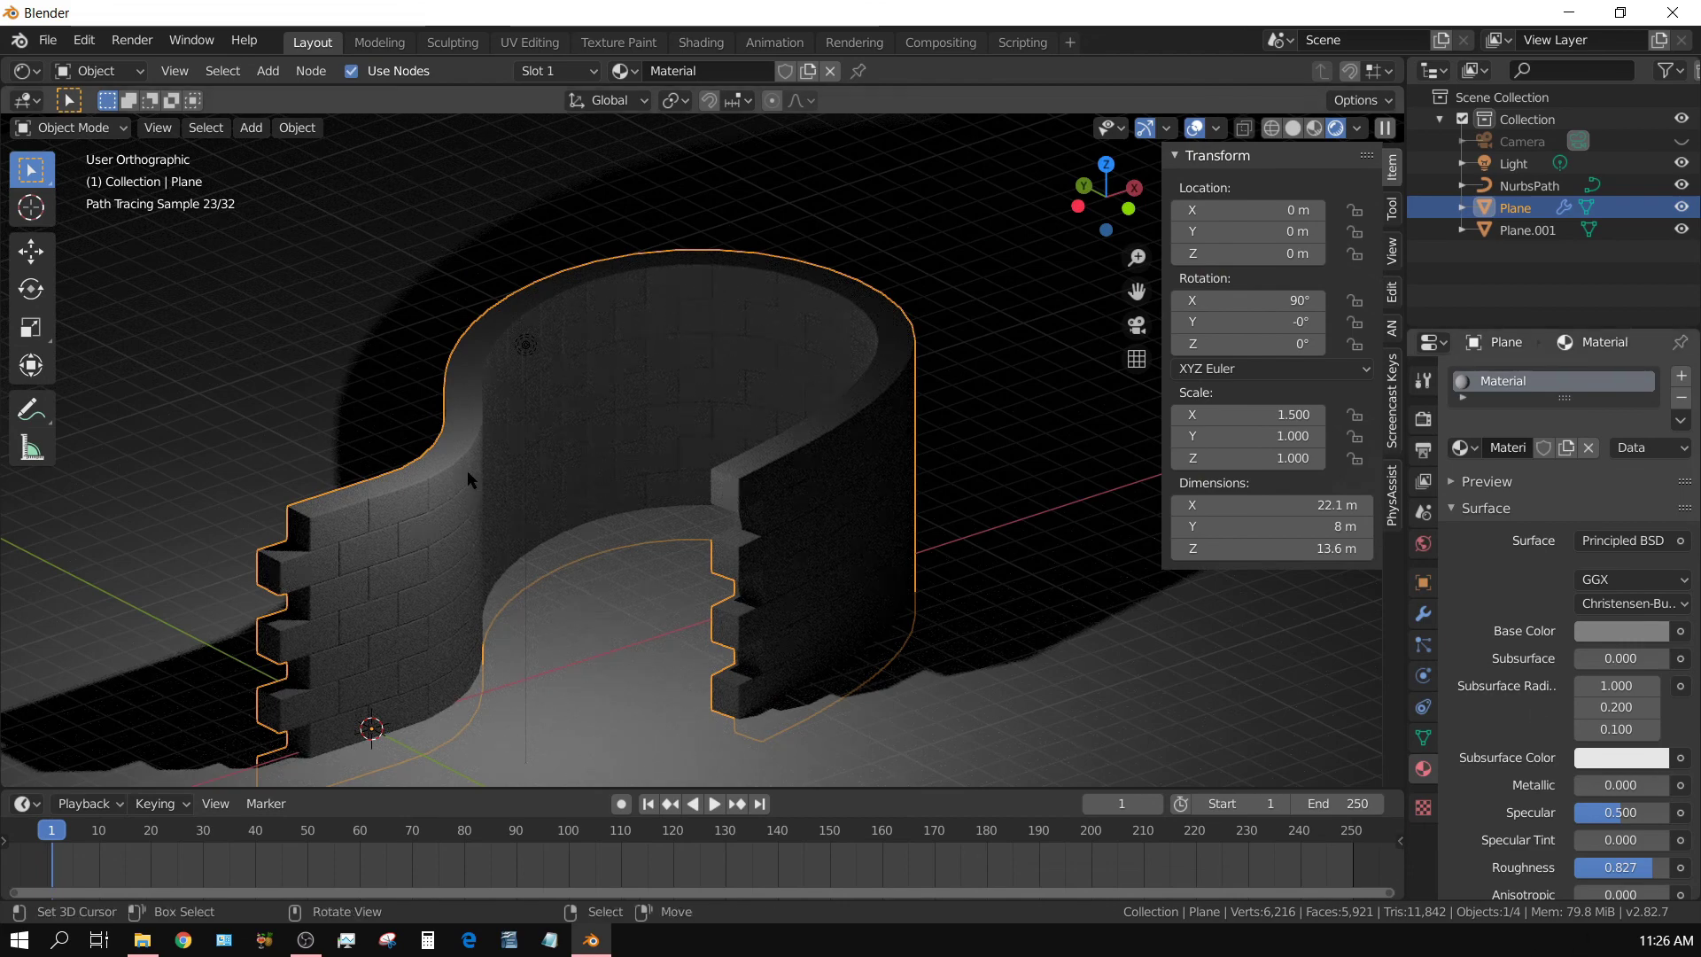
{"action": "left_click", "coordinate": [1424, 614]}
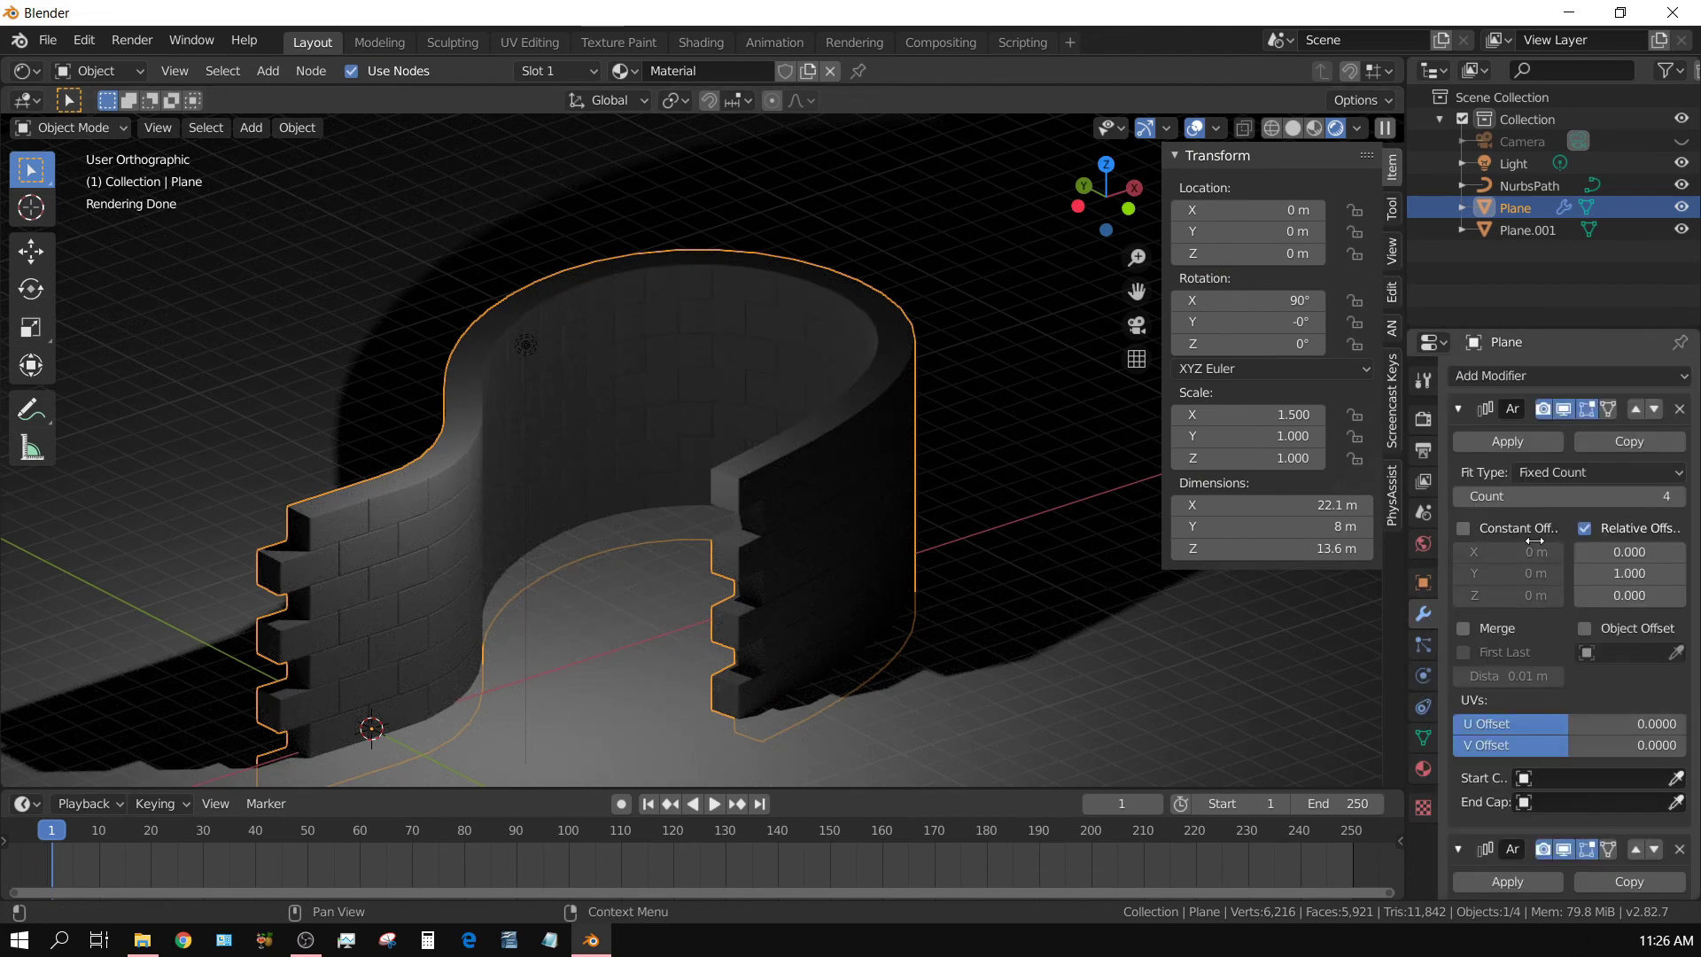
{"action": "scroll", "coordinate": [1545, 728], "scroll_direction": "down", "scroll_amount": 8}
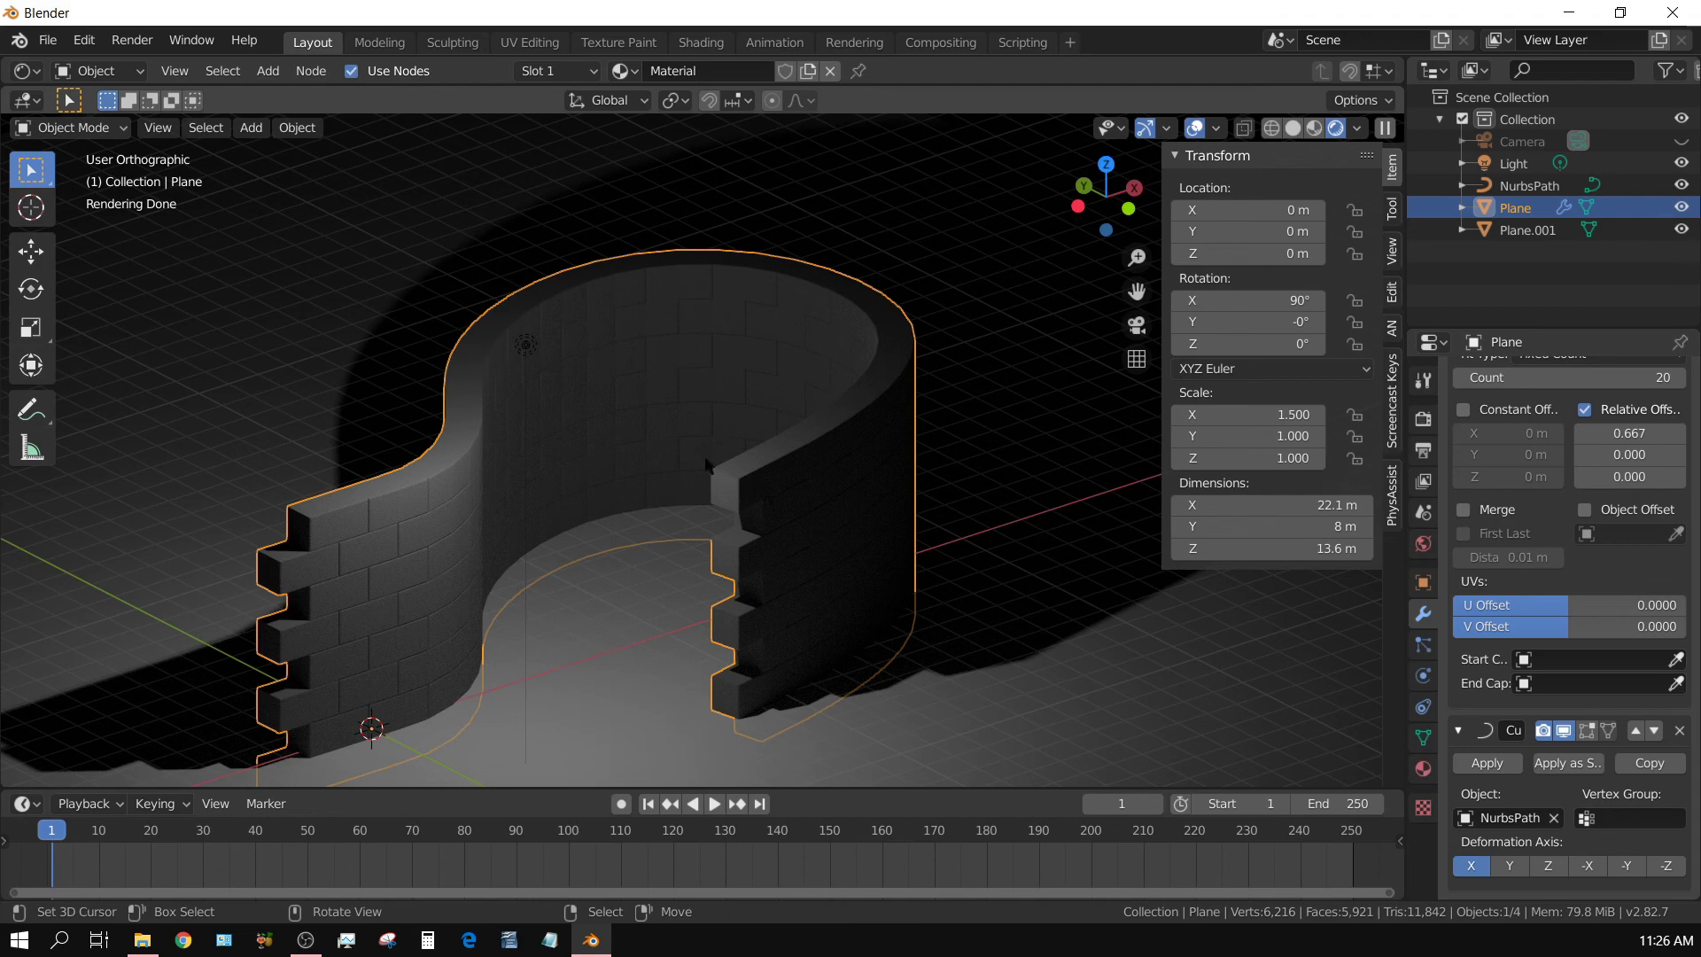
Reshape the NurbsPath from the top view by moving the upper control point of its loop outward along Y
{"action": "left_click", "coordinate": [1522, 187]}
{"action": "key", "text": "KP_7"}
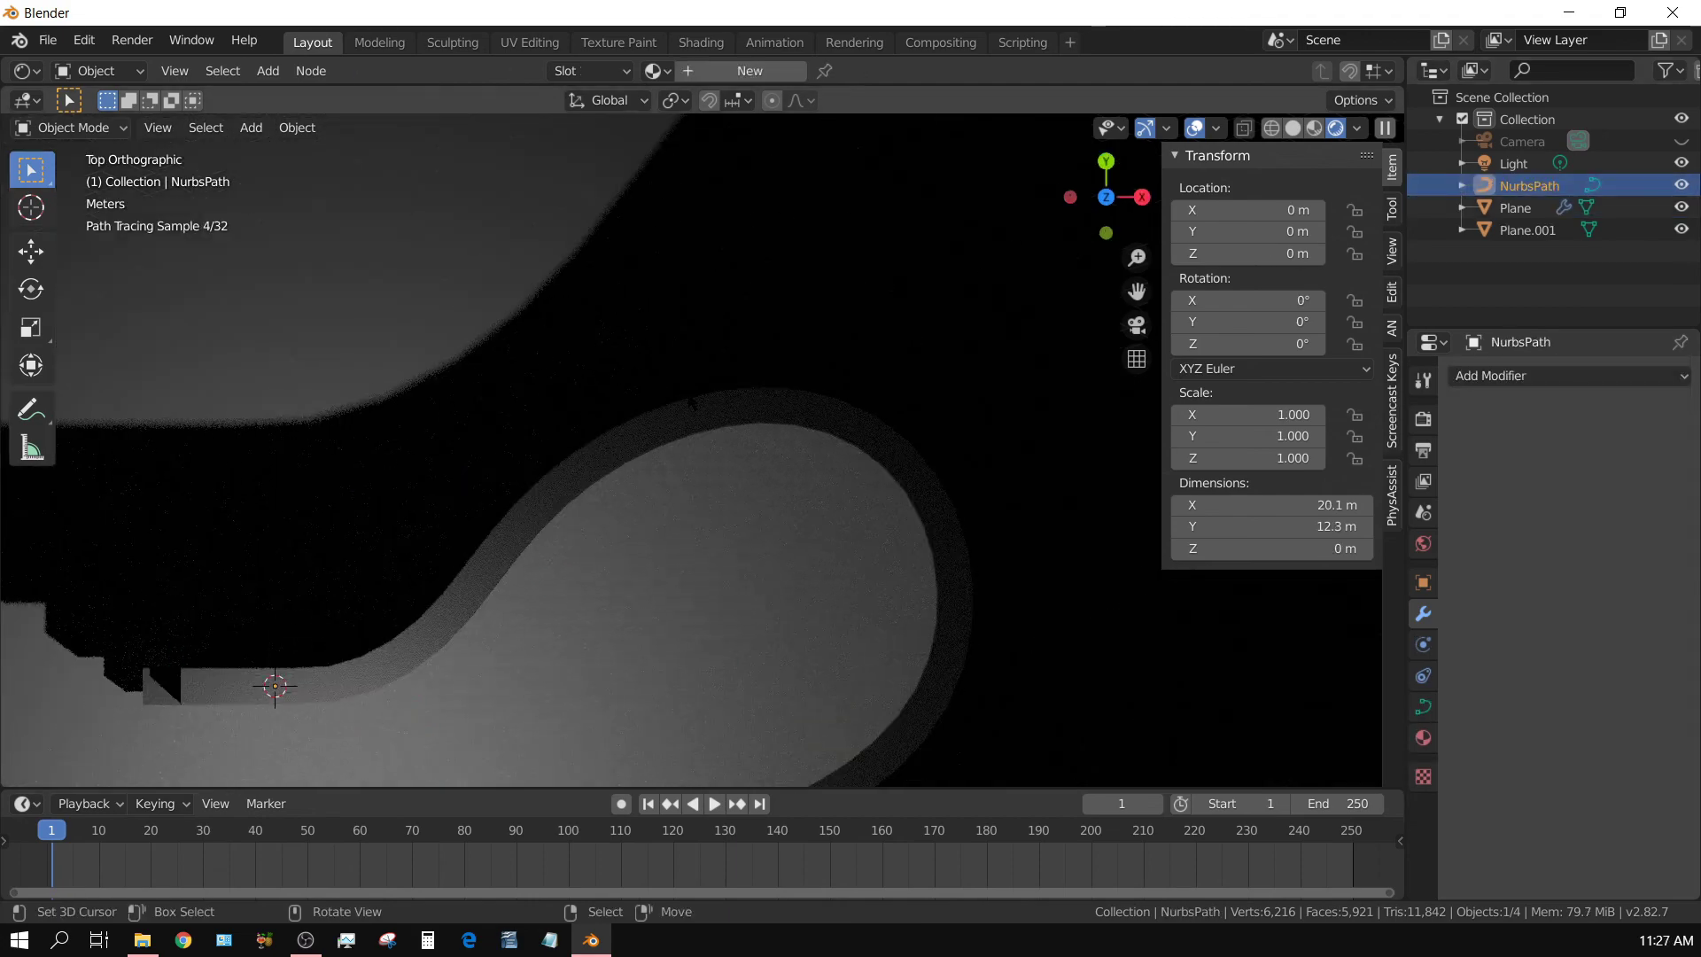
{"action": "key", "text": "Tab"}
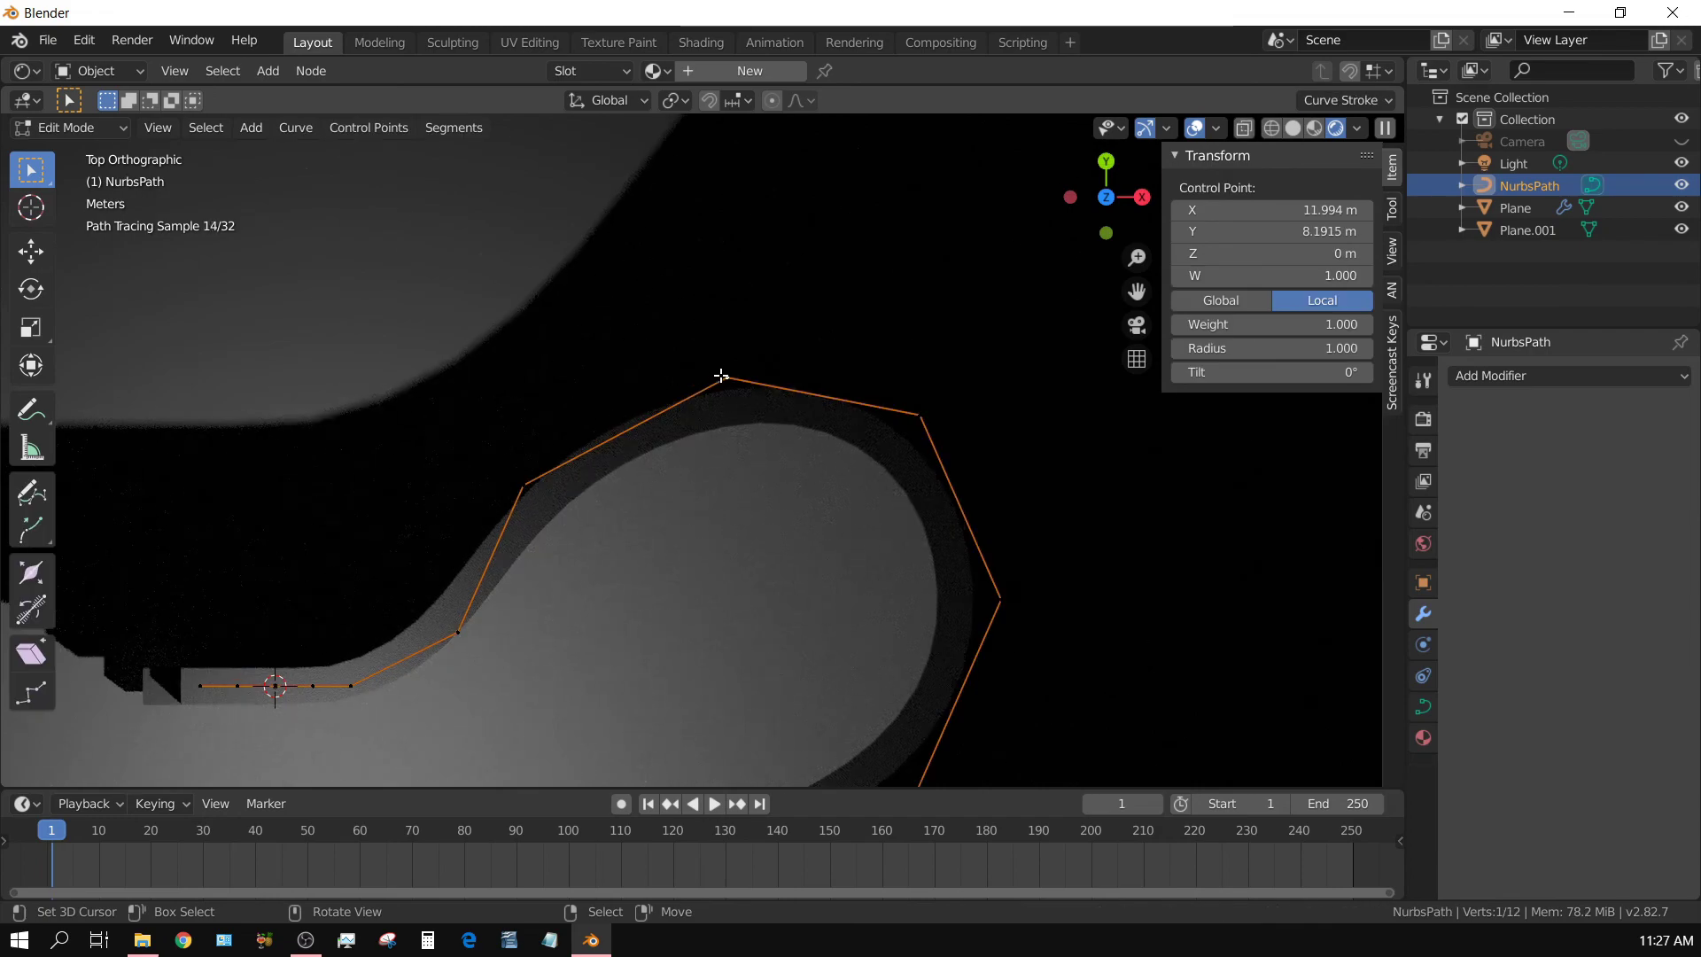
{"action": "left_click_drag", "start_coordinate": [726, 373], "coordinate": [739, 279]}
{"action": "middle_click_drag", "start_coordinate": [780, 548], "coordinate": [761, 469]}
{"action": "key", "text": "Tab"}
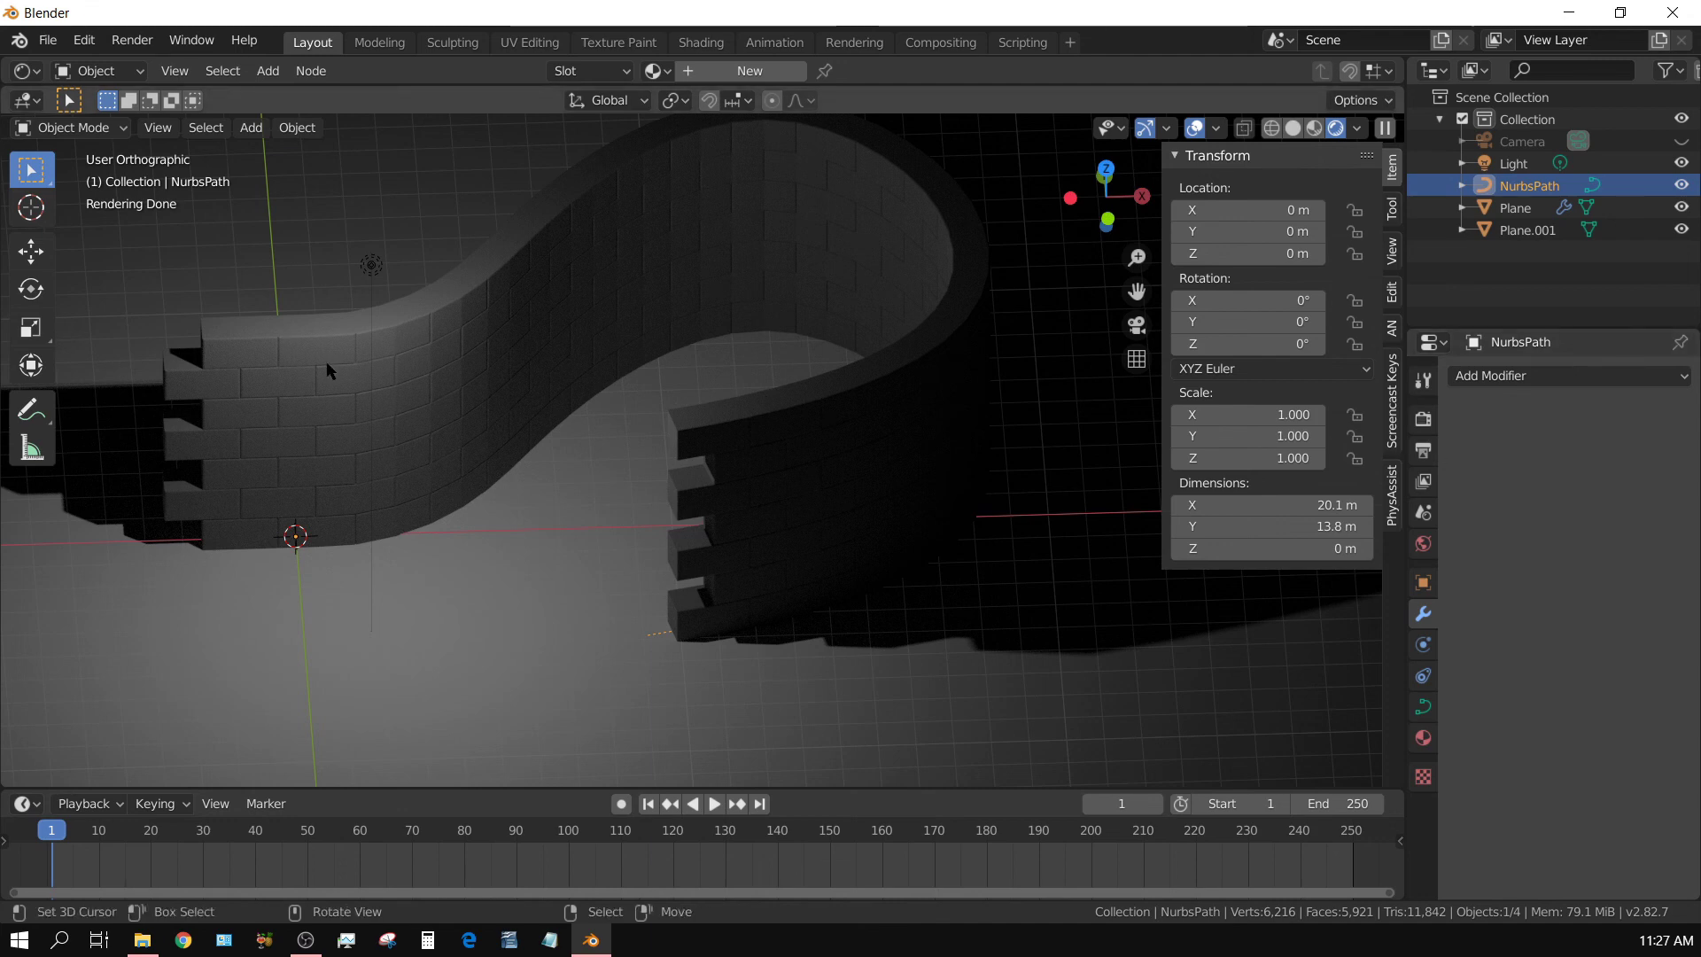
Select the brick wall and apply both Array modifiers and the Curve modifier to its mesh
{"action": "left_click", "coordinate": [288, 365]}
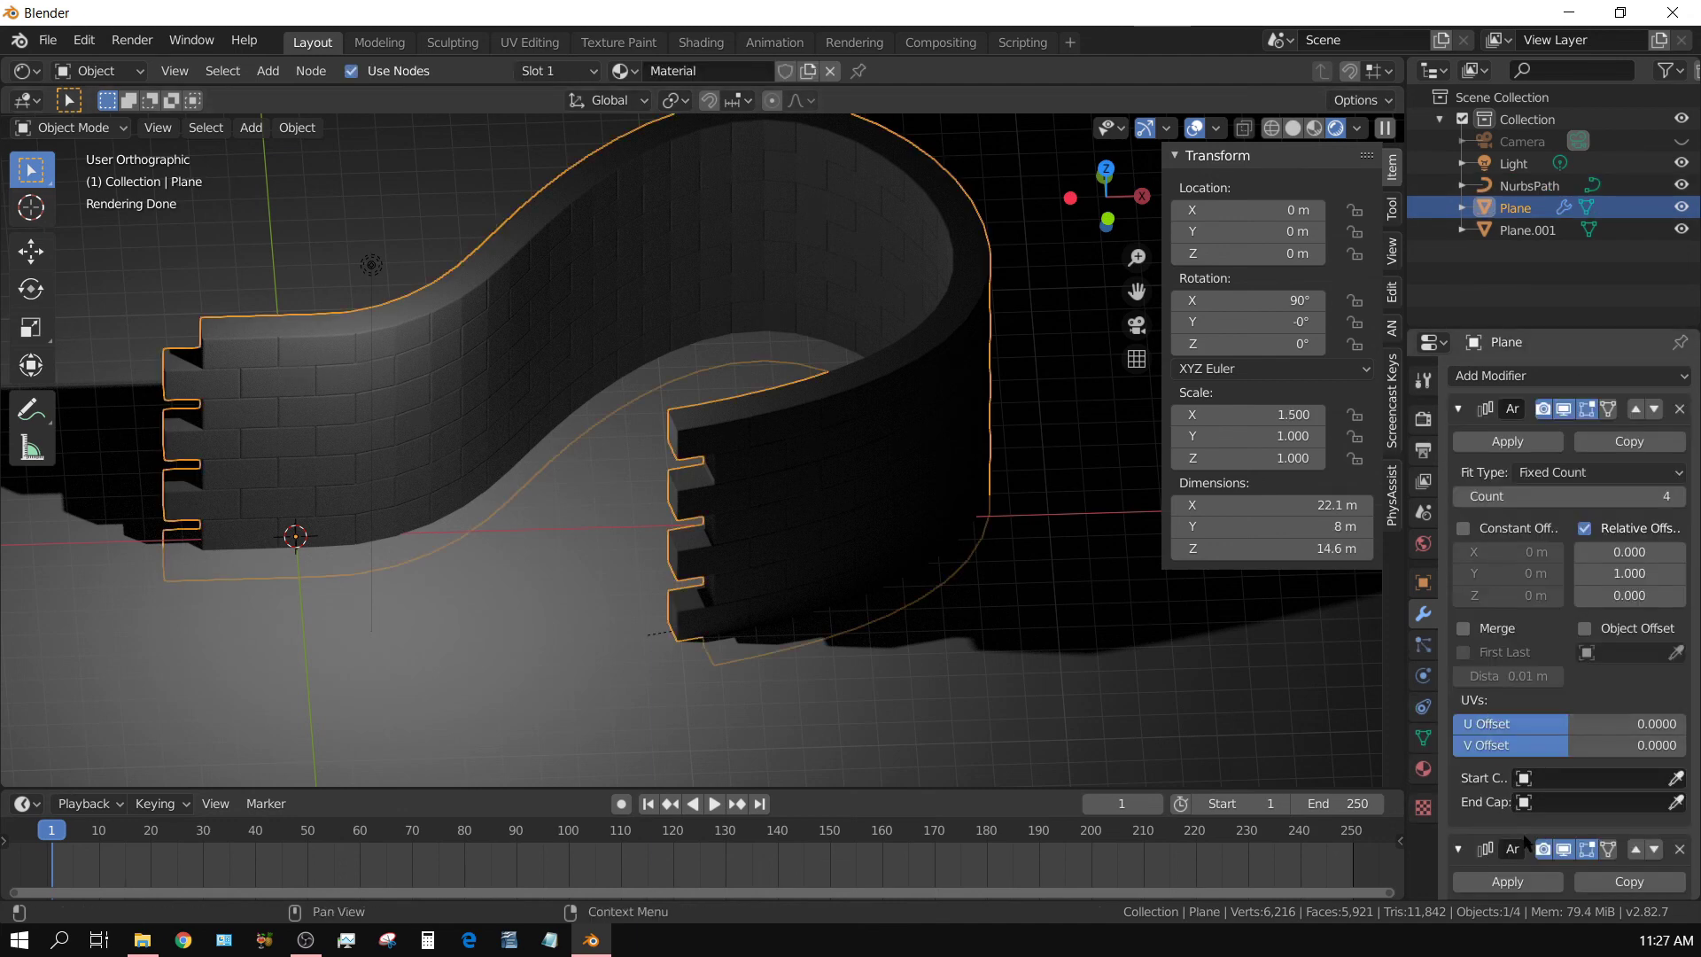
{"action": "left_click", "coordinate": [1507, 441]}
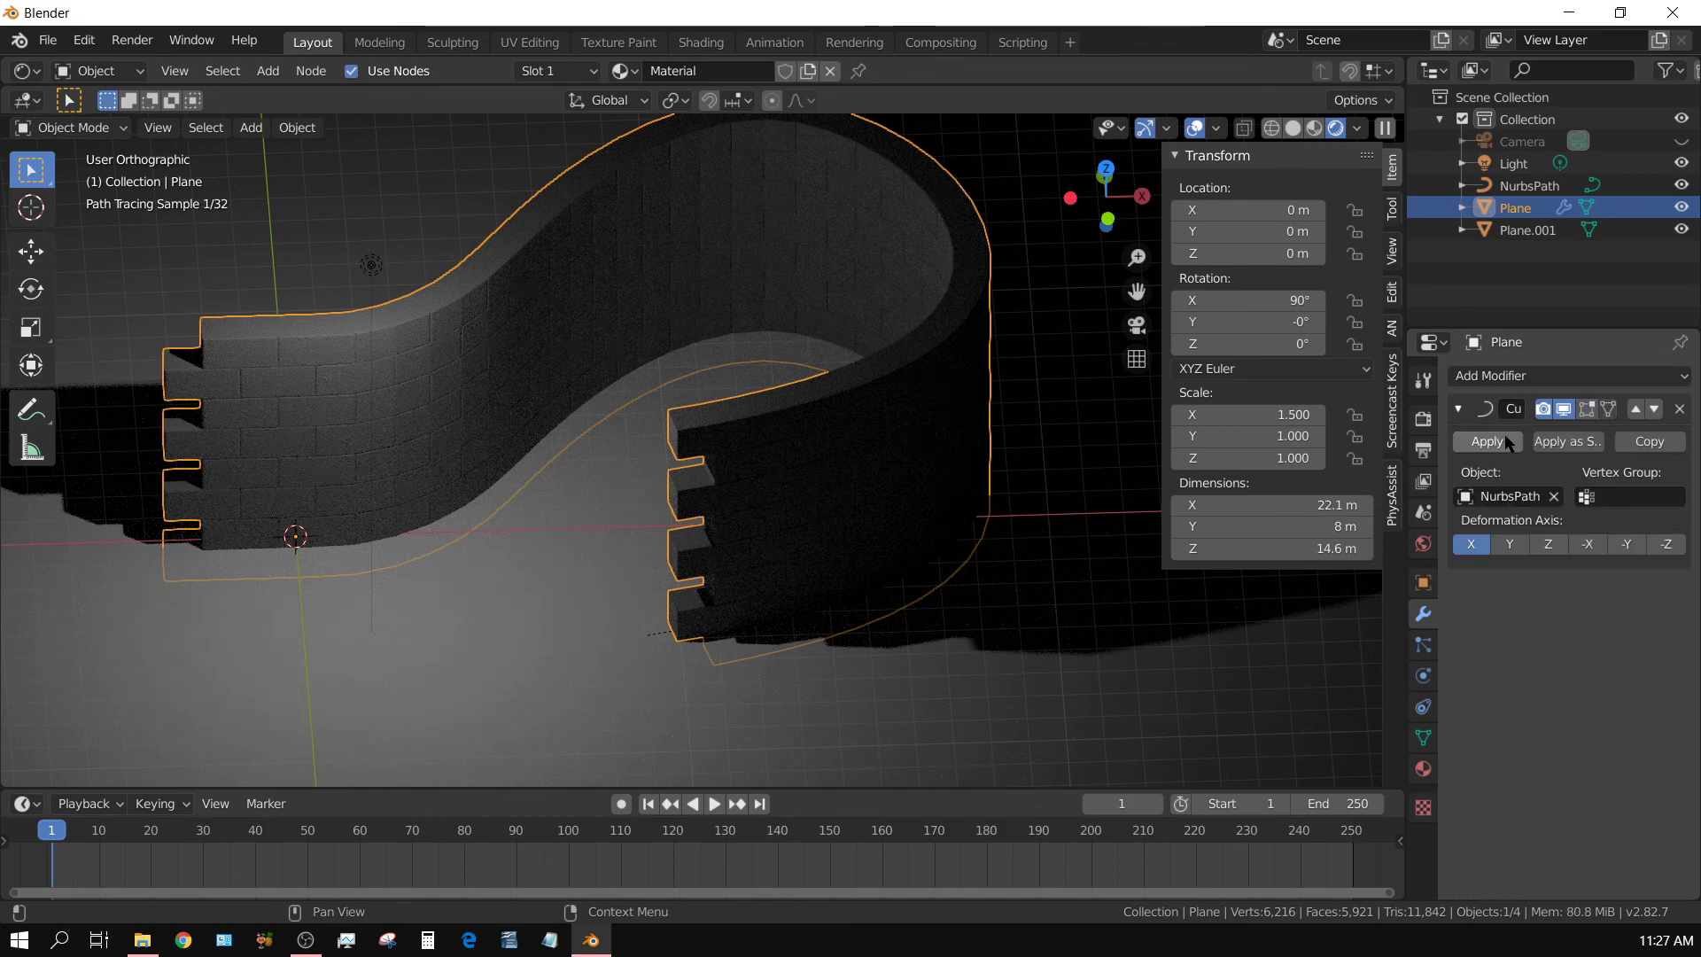
{"action": "left_click", "coordinate": [1487, 441]}
{"action": "mouse_move", "coordinate": [542, 467]}
{"action": "middle_mouse_down"}
{"action": "mouse_move", "coordinate": [667, 457]}
{"action": "mouse_move", "coordinate": [614, 450]}
{"action": "middle_mouse_up"}
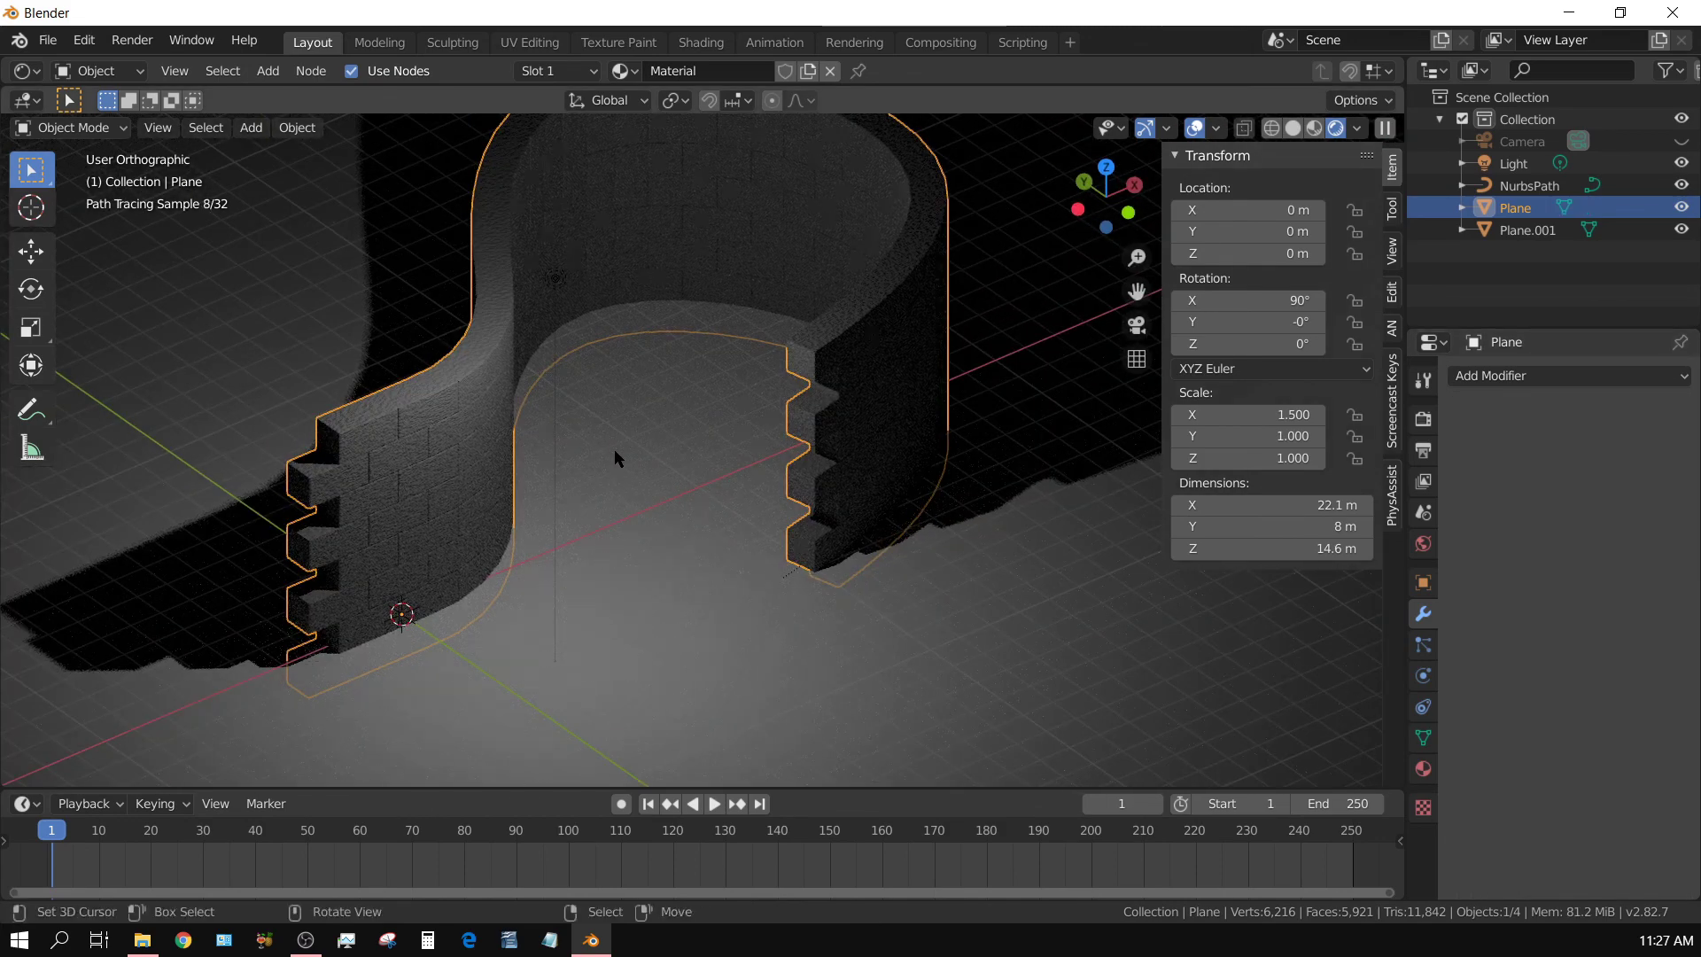